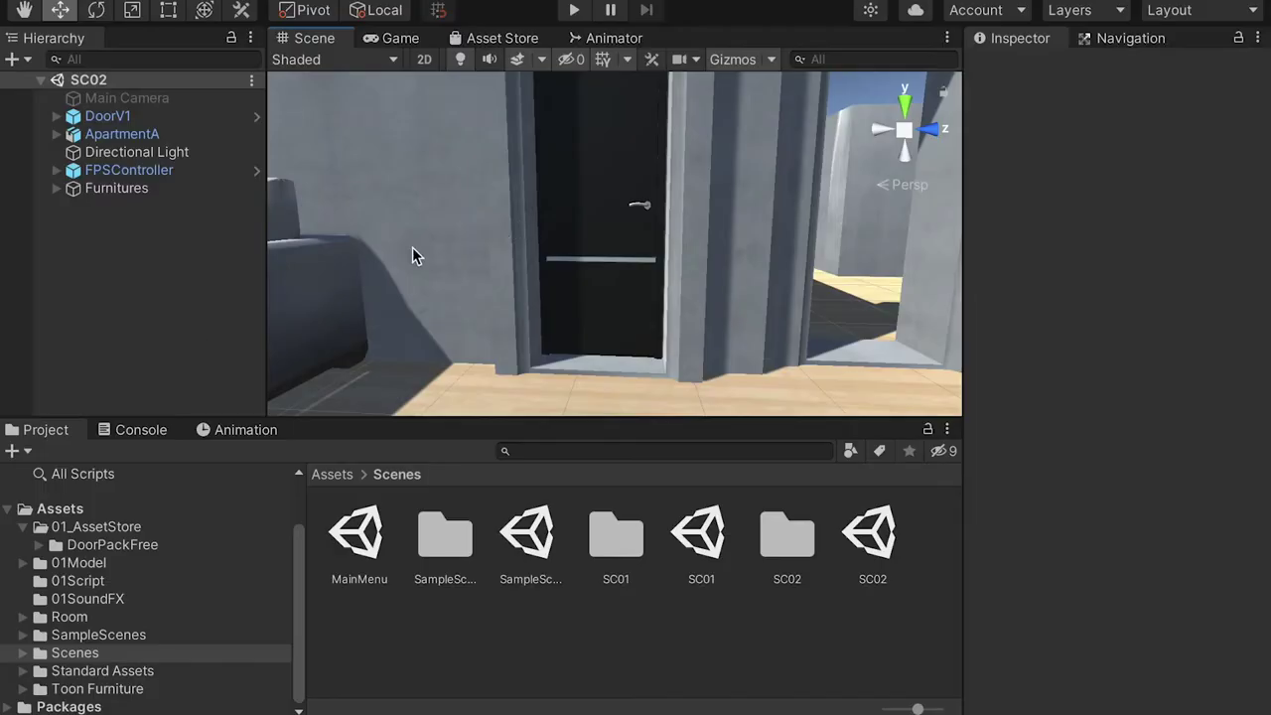
Examine the DoorV1 prefab's child parts 01_low and 03_low in the scene
{"action": "left_click", "coordinate": [105, 117]}
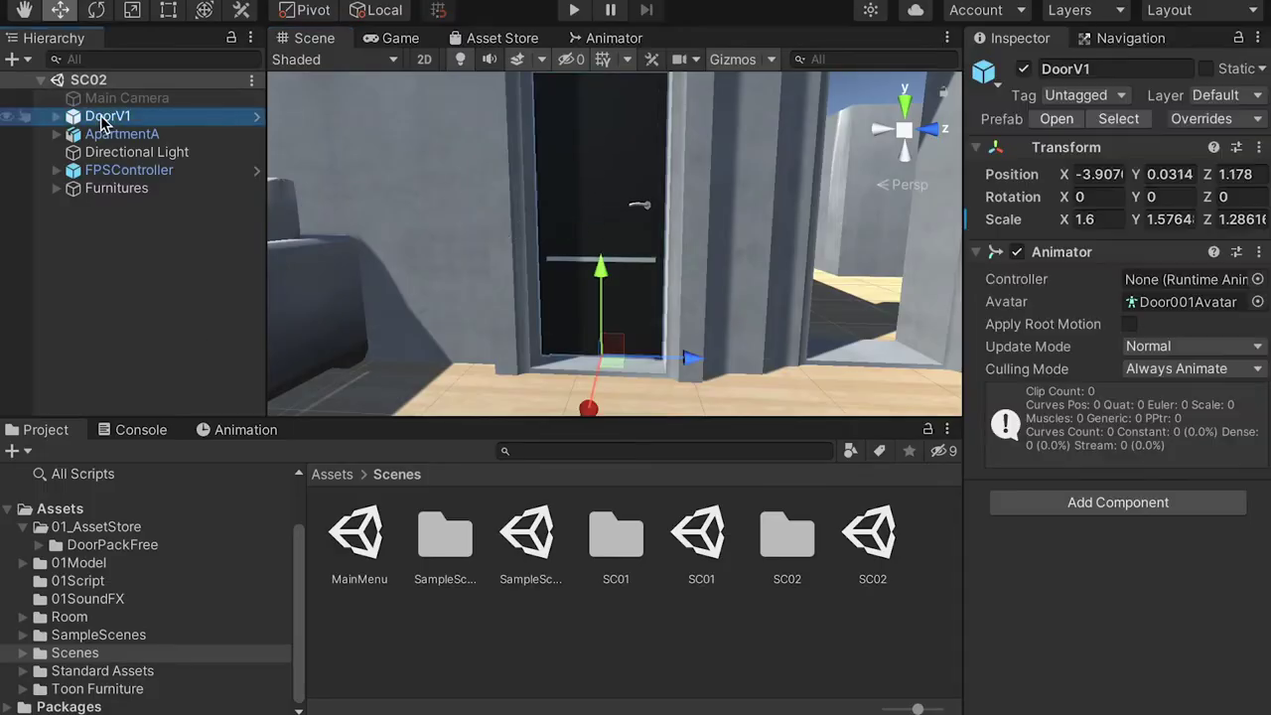
{"action": "left_click", "coordinate": [57, 117]}
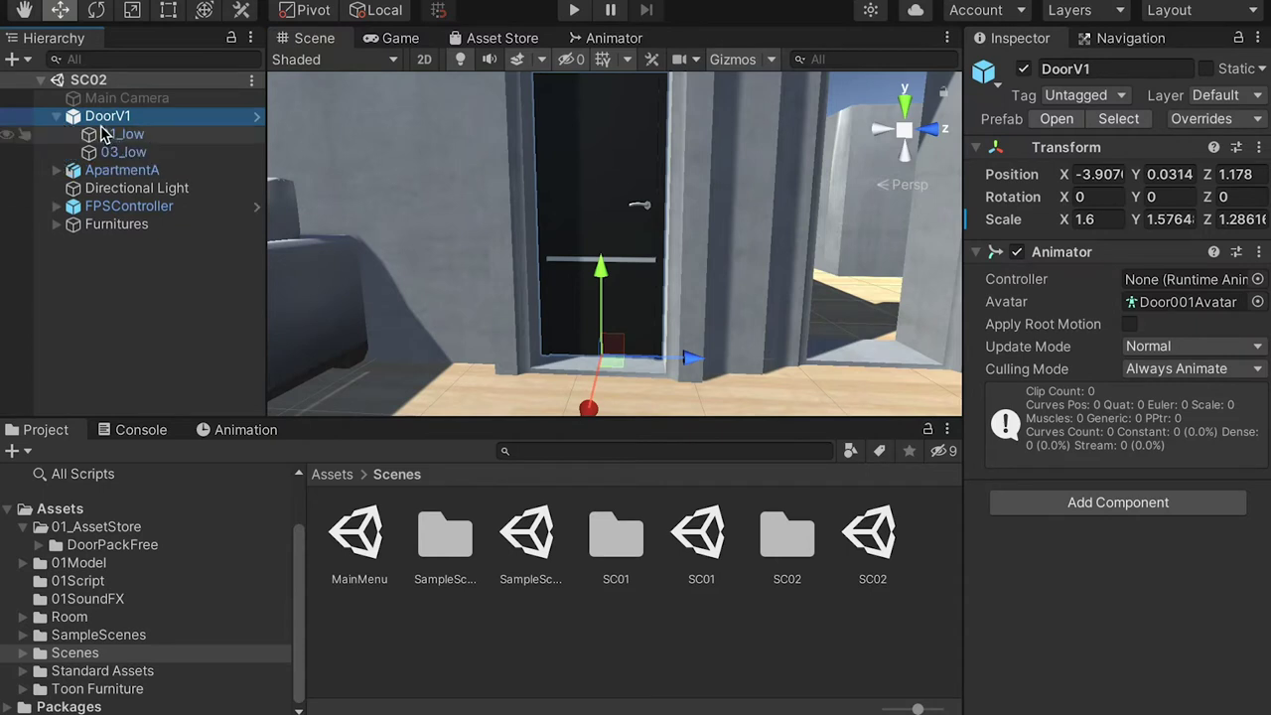
{"action": "left_click", "coordinate": [118, 137]}
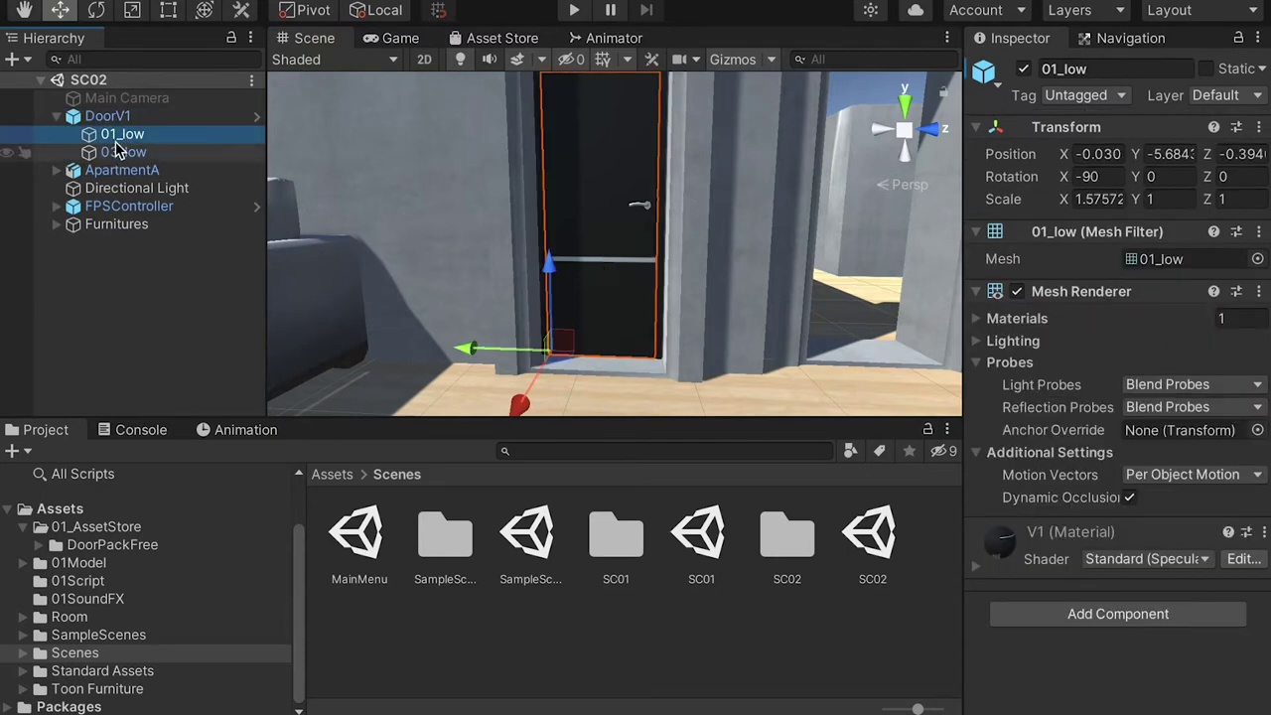
{"action": "left_click", "coordinate": [121, 154]}
{"action": "mouse_move", "coordinate": [622, 197]}
{"action": "middle_mouse_down"}
{"action": "mouse_move", "coordinate": [621, 281]}
{"action": "mouse_move", "coordinate": [613, 210]}
{"action": "middle_mouse_up"}
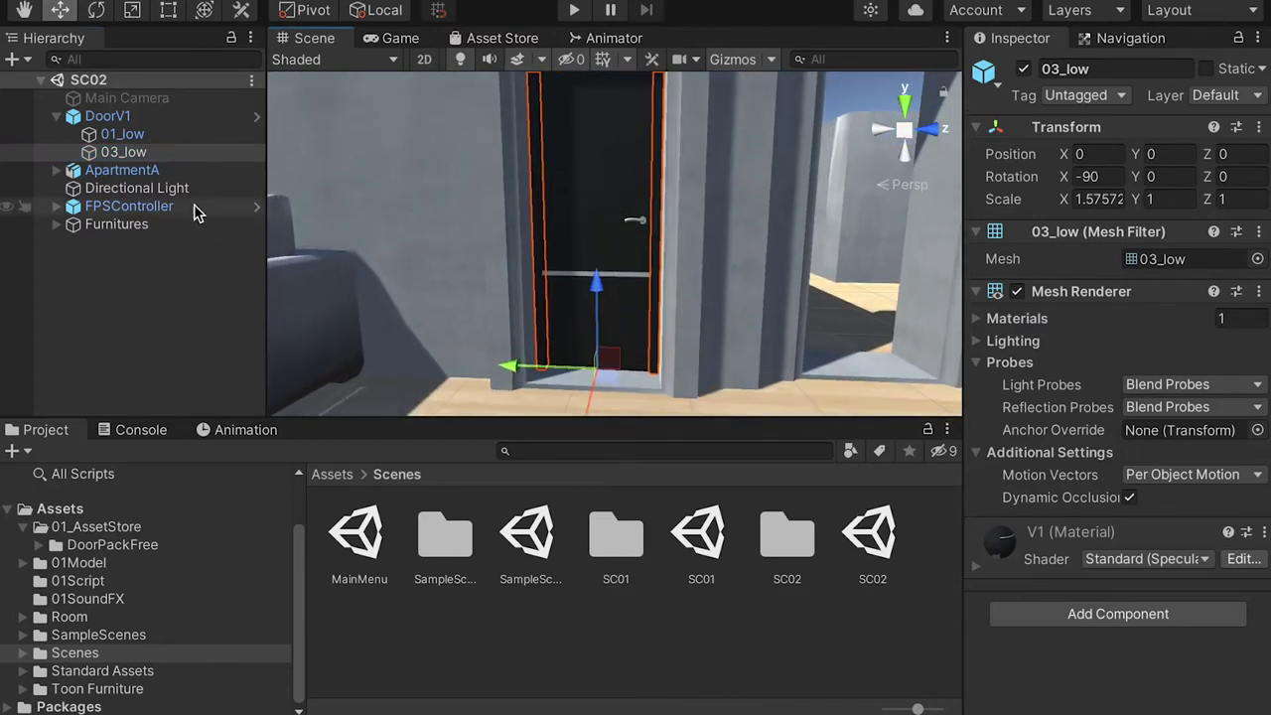
{"action": "left_click", "coordinate": [125, 135]}
{"action": "key", "text": "f"}
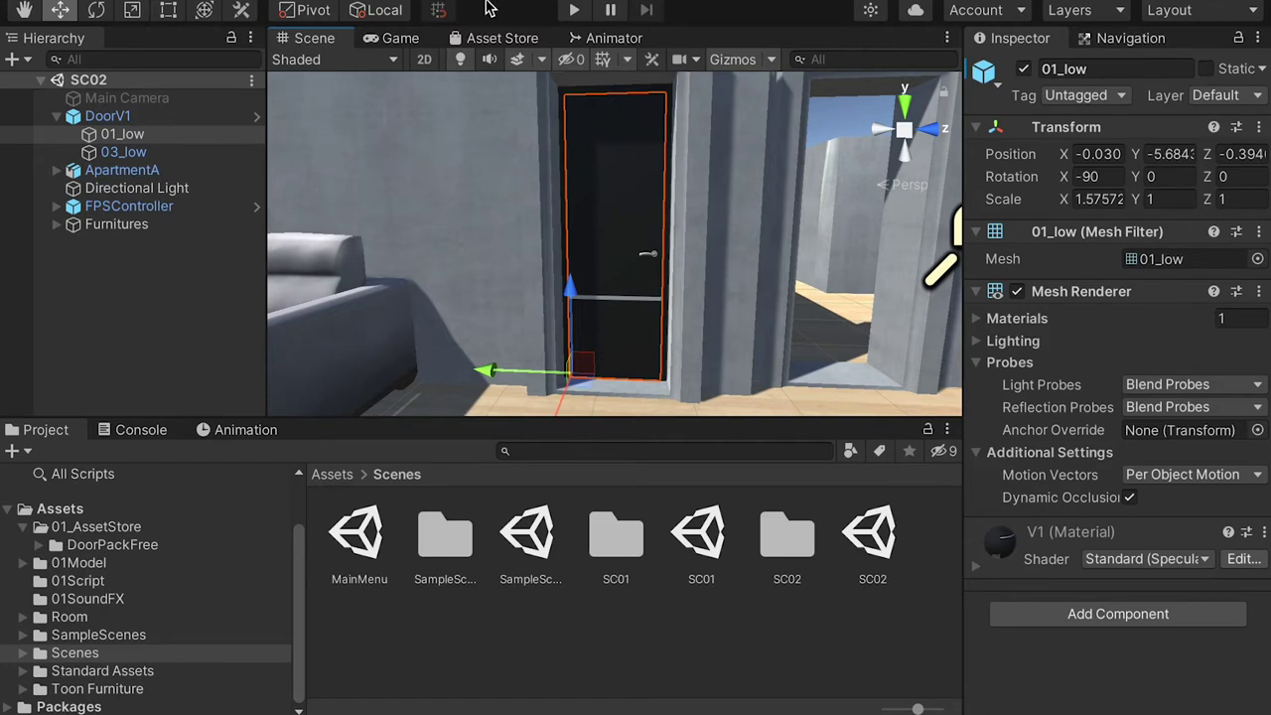
Add a 3D cube at the door and scale it down uniformly to about 0.2
{"action": "left_click", "coordinate": [318, 2]}
{"action": "mouse_move", "coordinate": [334, 52]}
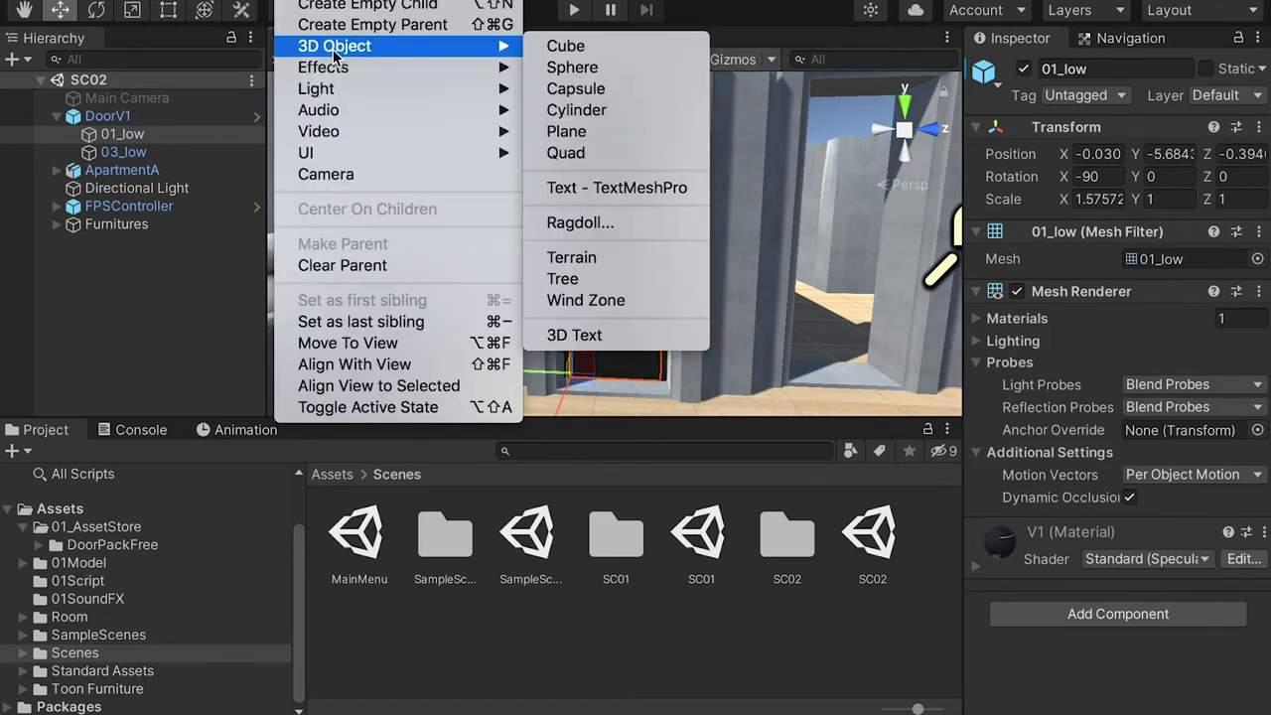
{"action": "left_click", "coordinate": [568, 46]}
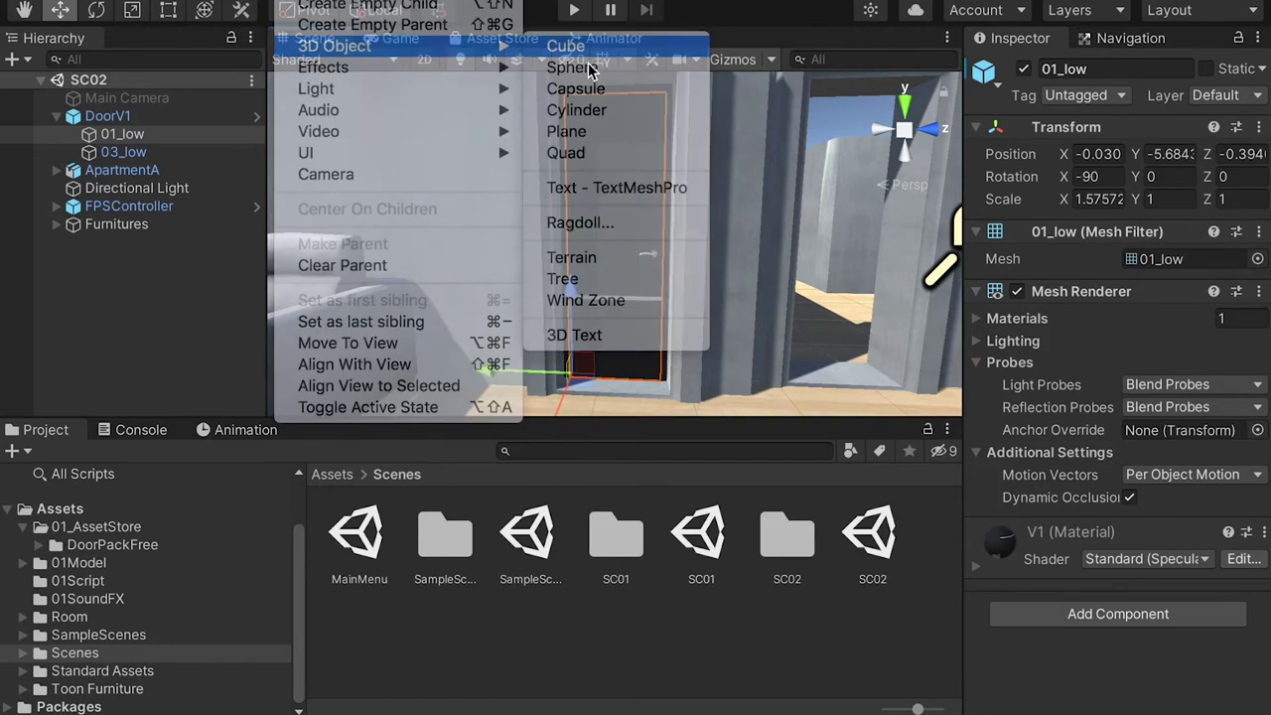
{"action": "left_click_drag", "start_coordinate": [659, 208], "coordinate": [652, 298], "text": "alt"}
{"action": "key", "text": "r"}
{"action": "left_click_drag", "start_coordinate": [616, 246], "coordinate": [519, 226]}
Move the cube along the Z axis to the door's hinge edge, at about Z 0.662
{"action": "key", "text": "w"}
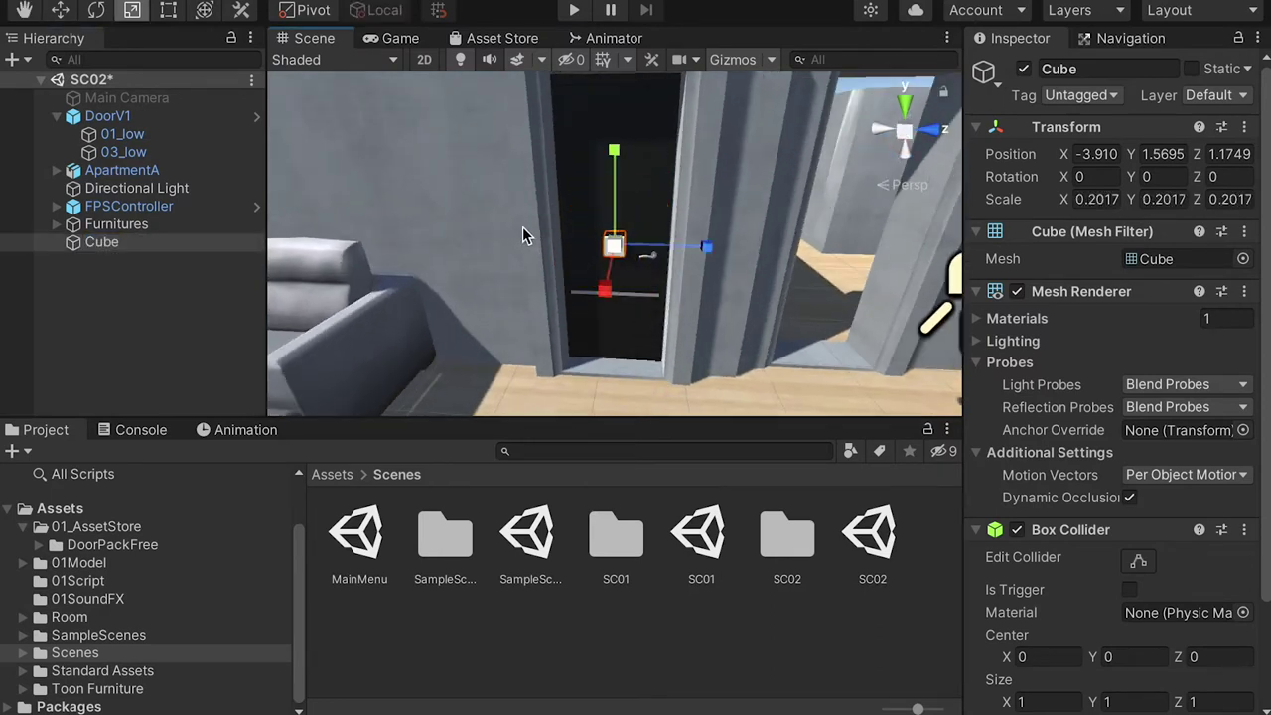
{"action": "left_click_drag", "start_coordinate": [704, 248], "coordinate": [618, 255]}
{"action": "key", "text": "f"}
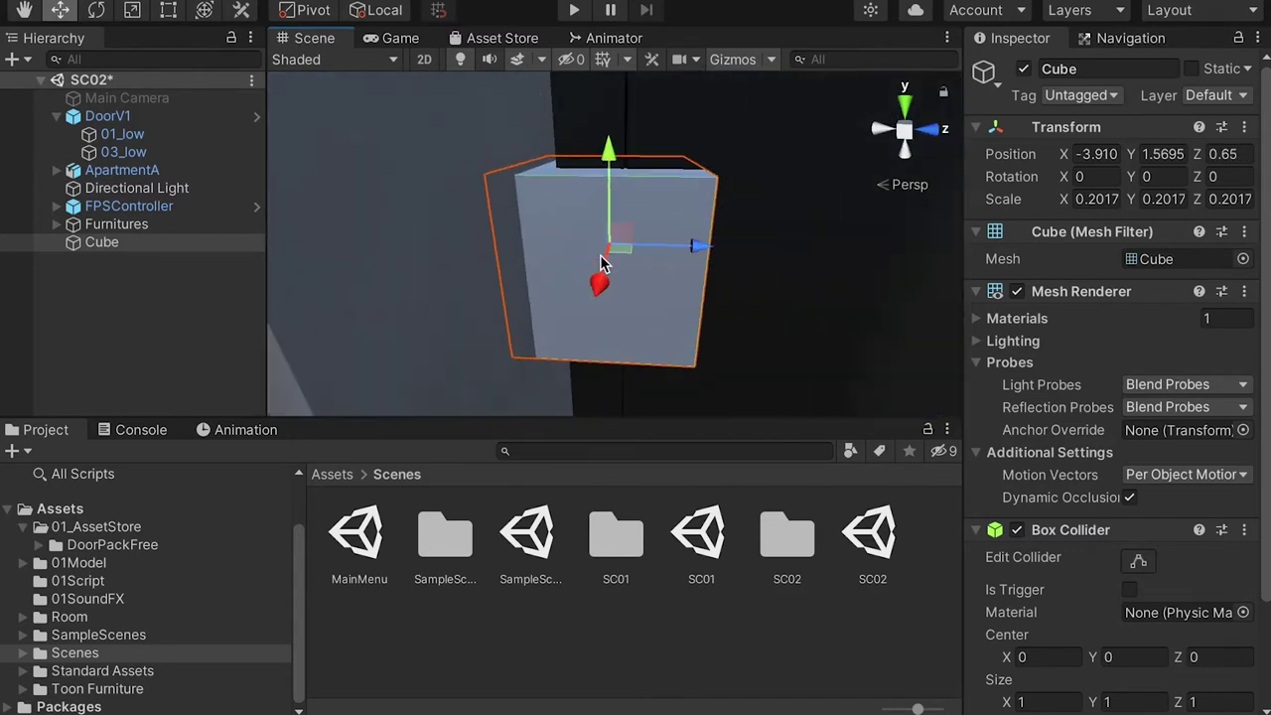
{"action": "middle_click_drag", "start_coordinate": [631, 233], "coordinate": [575, 256]}
{"action": "left_click_drag", "start_coordinate": [575, 256], "coordinate": [644, 244], "text": "alt"}
{"action": "left_click_drag", "start_coordinate": [570, 195], "coordinate": [576, 246], "text": "alt"}
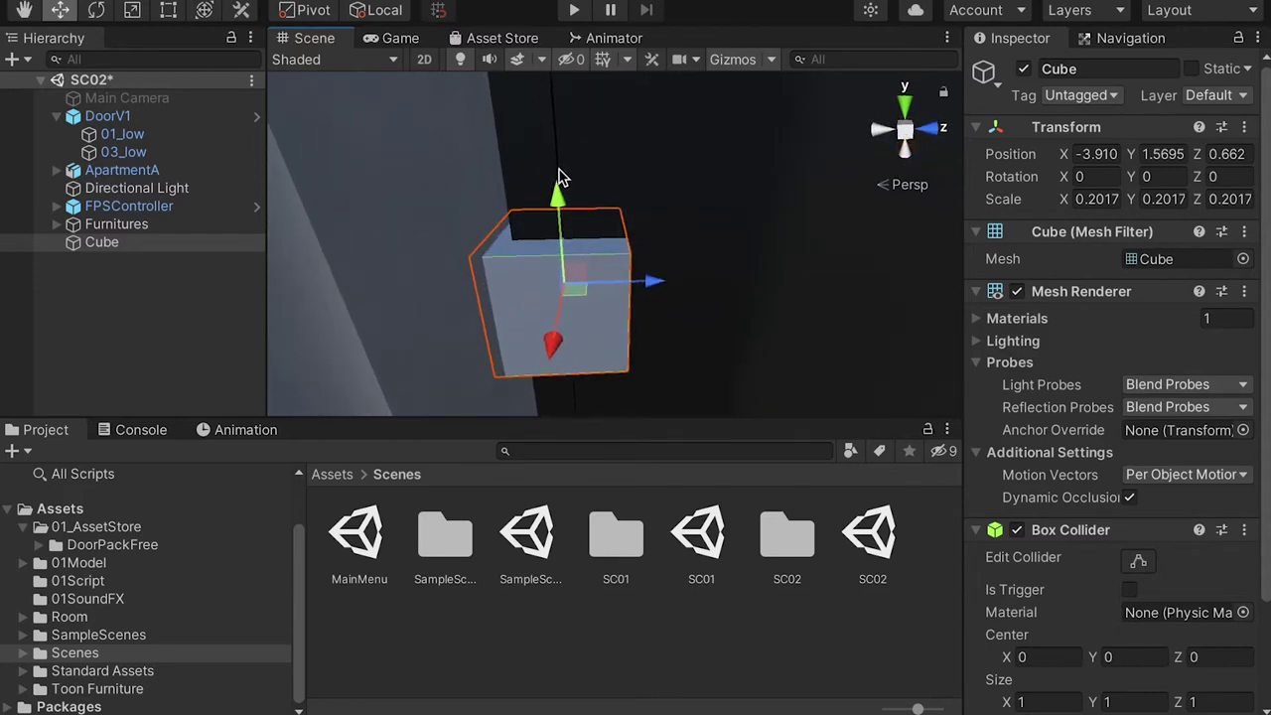
{"action": "left_click_drag", "start_coordinate": [698, 265], "coordinate": [556, 286], "text": "alt"}
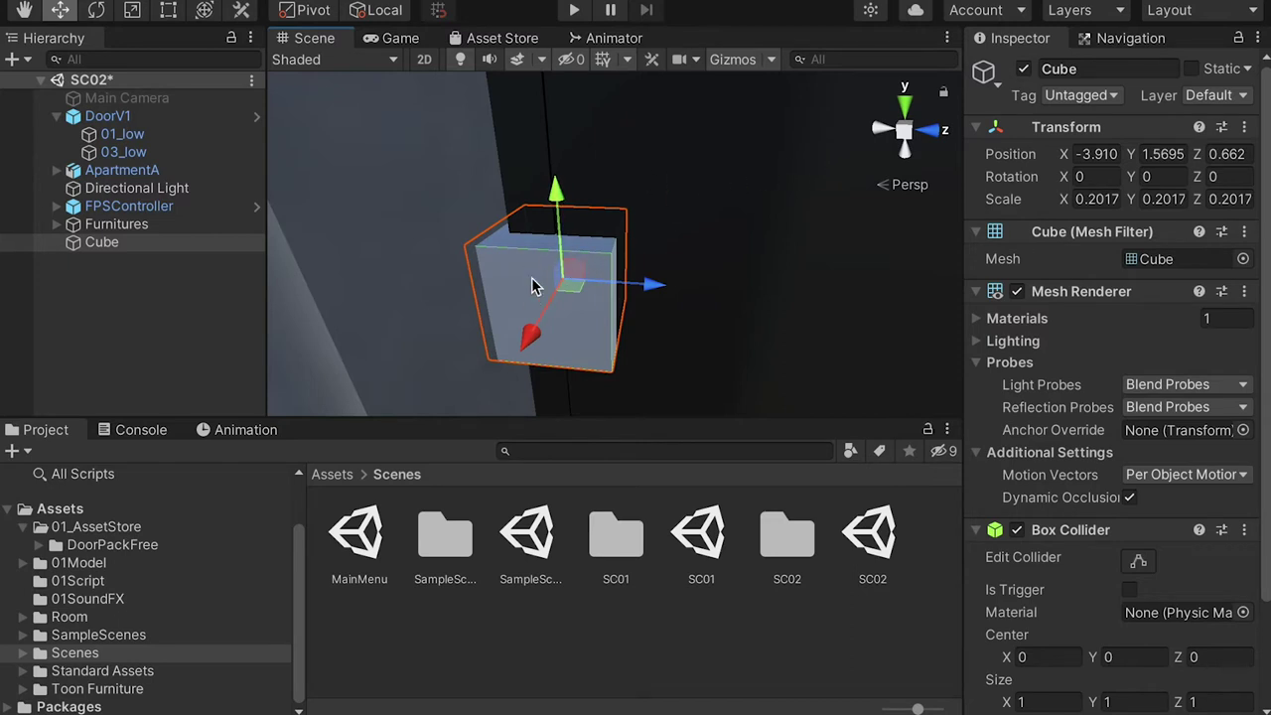
Create a folder named 01Anime in Assets and open it
{"action": "left_click", "coordinate": [121, 359]}
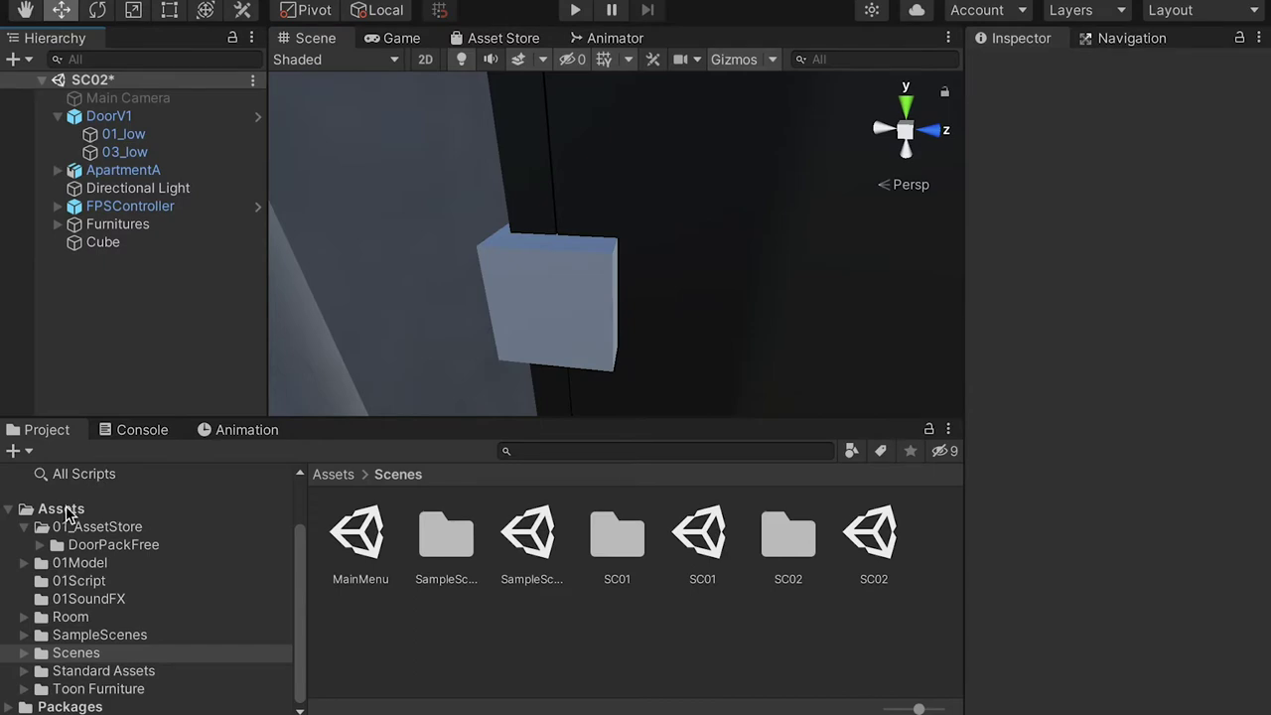
{"action": "left_click", "coordinate": [68, 510]}
{"action": "right_click", "coordinate": [624, 645]}
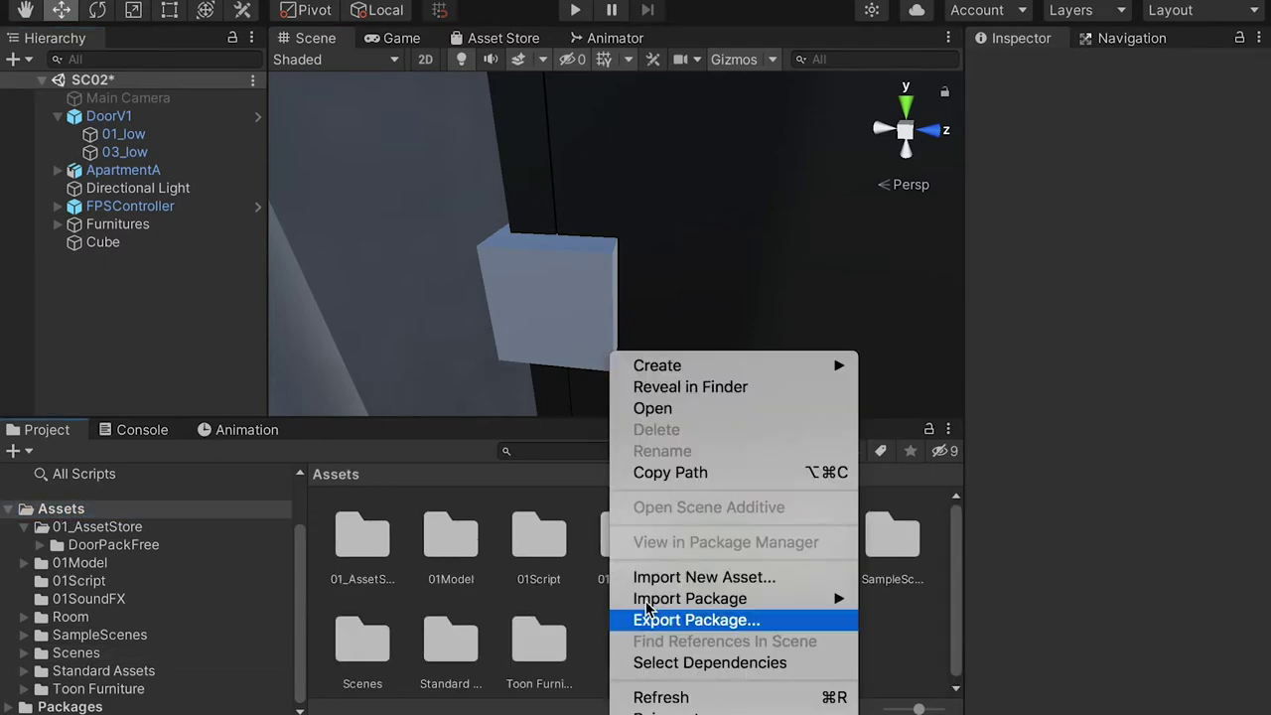
{"action": "mouse_move", "coordinate": [663, 368]}
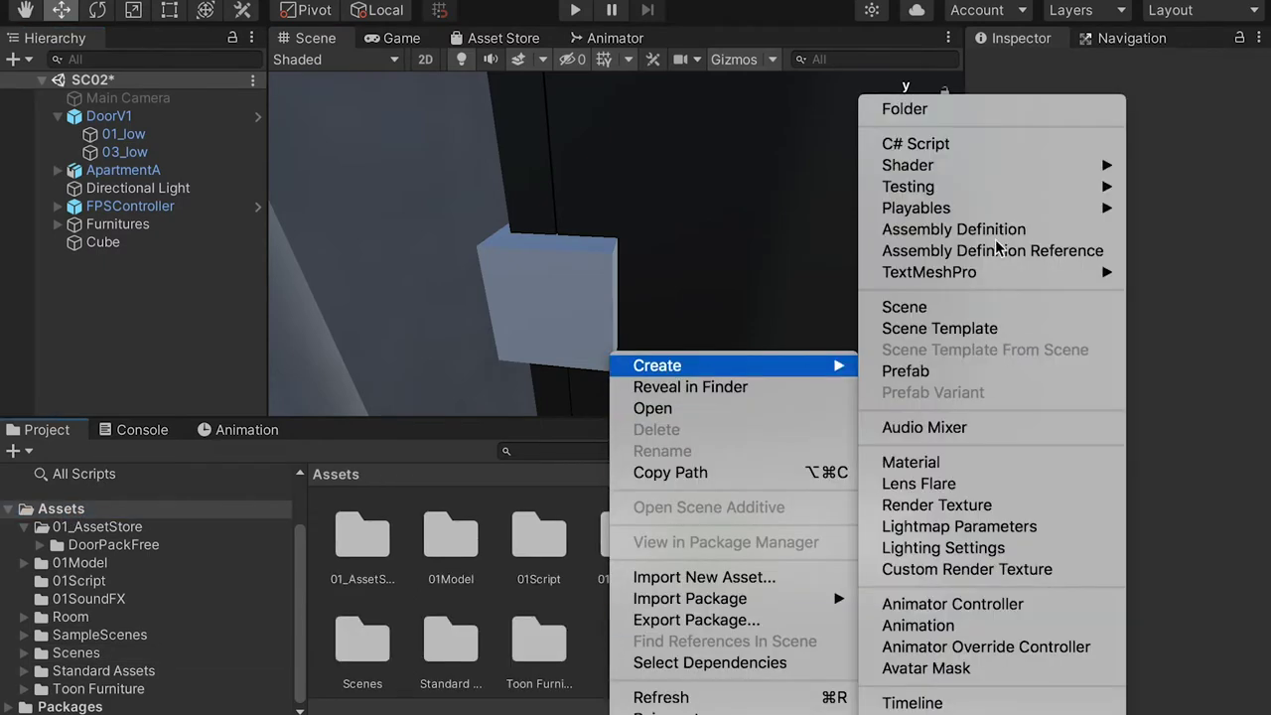
{"action": "left_click", "coordinate": [905, 110]}
{"action": "type", "text": "01"}
{"action": "type", "text": "Animat"}
{"action": "key", "text": "BackSpace"}
{"action": "key", "text": "BackSpace"}
{"action": "type", "text": "e"}
{"action": "key", "text": "Return"}
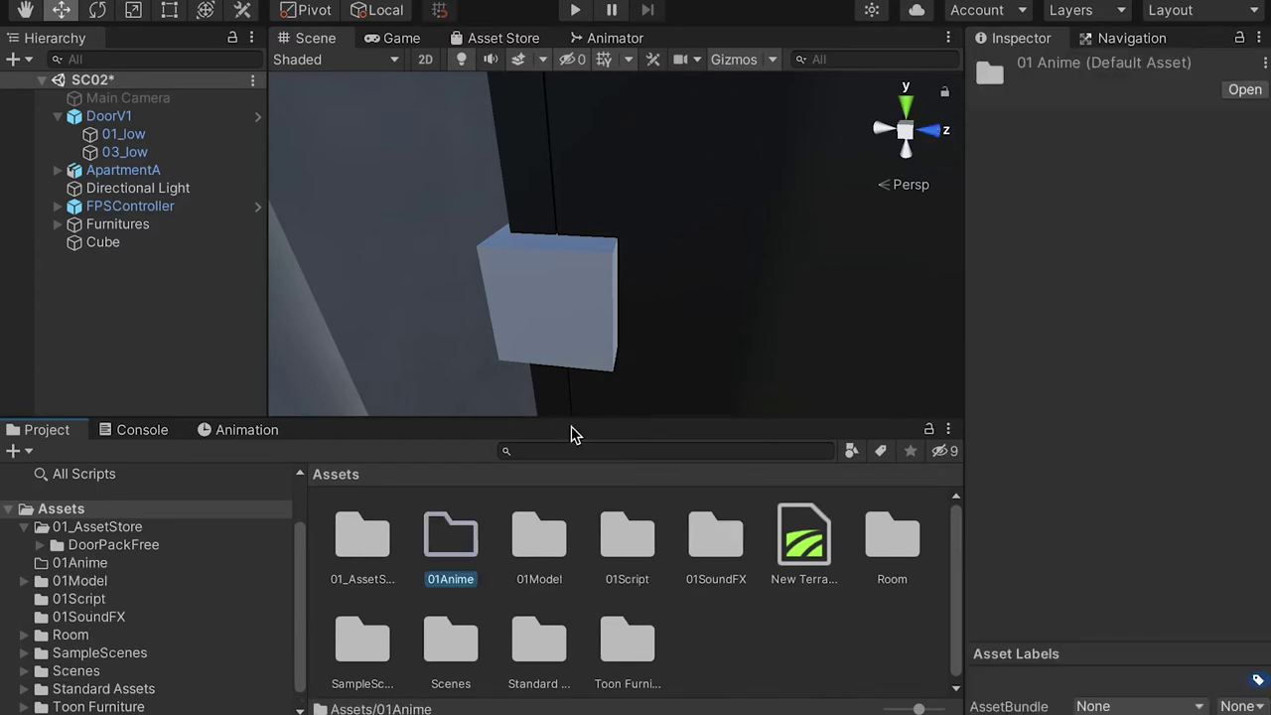
{"action": "double_click", "coordinate": [469, 548]}
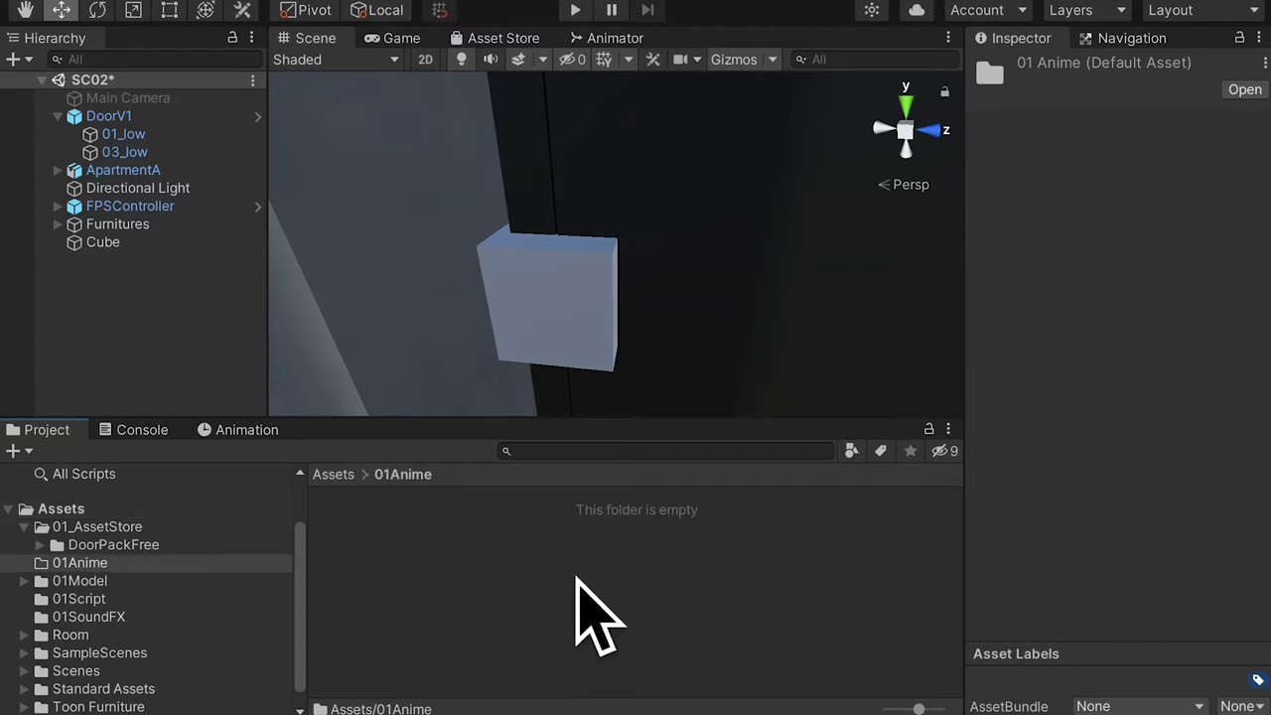
Bring up the Animation window for the Cube object
{"action": "left_click", "coordinate": [109, 245]}
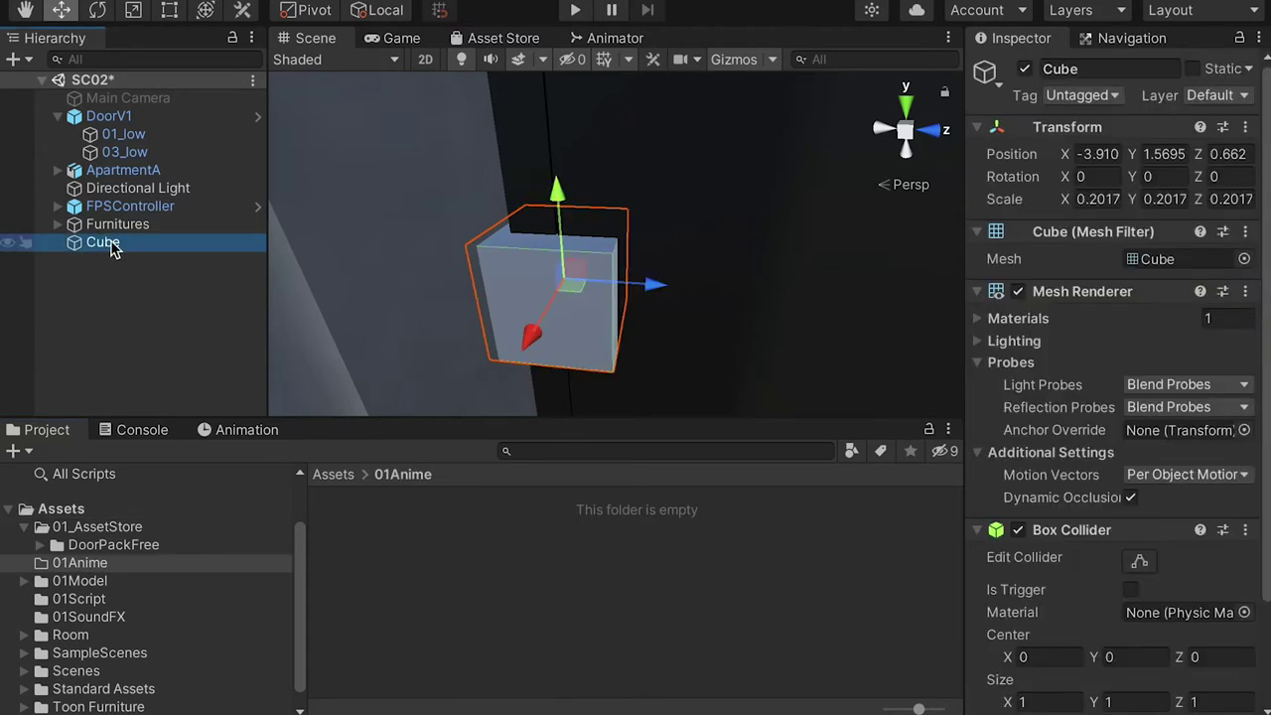
{"action": "left_click", "coordinate": [225, 434]}
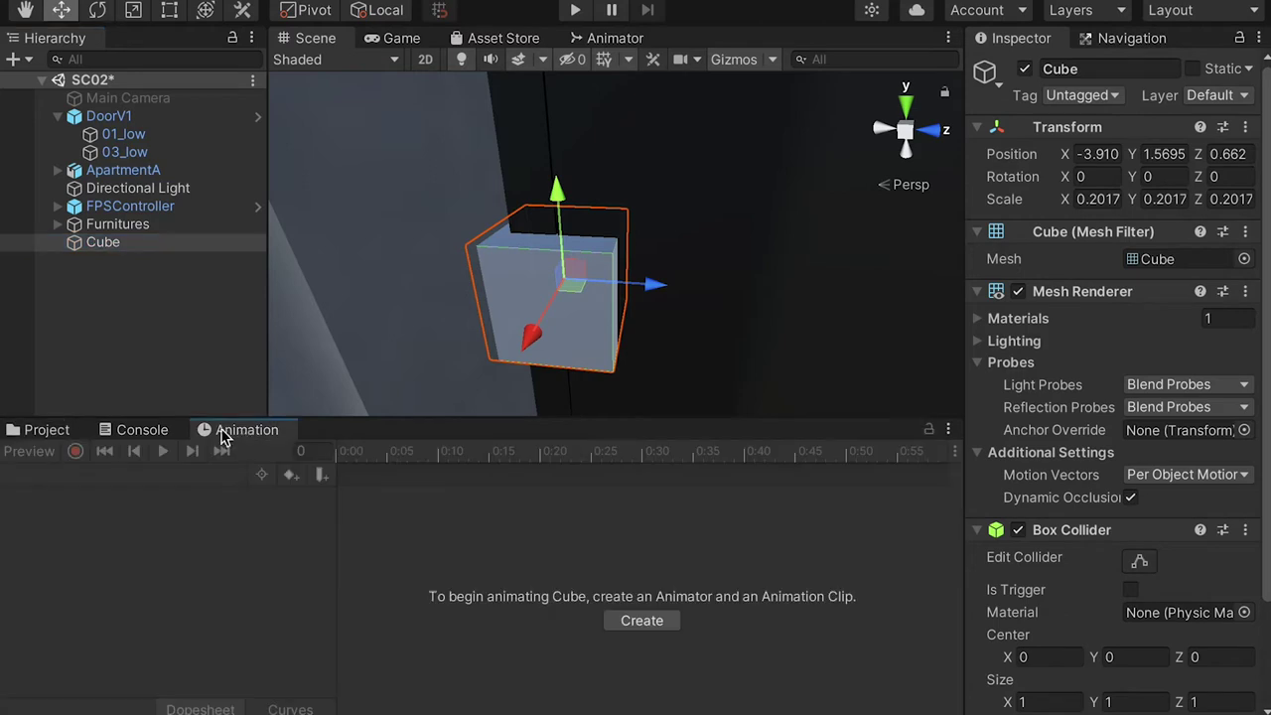
{"action": "left_click", "coordinate": [949, 430]}
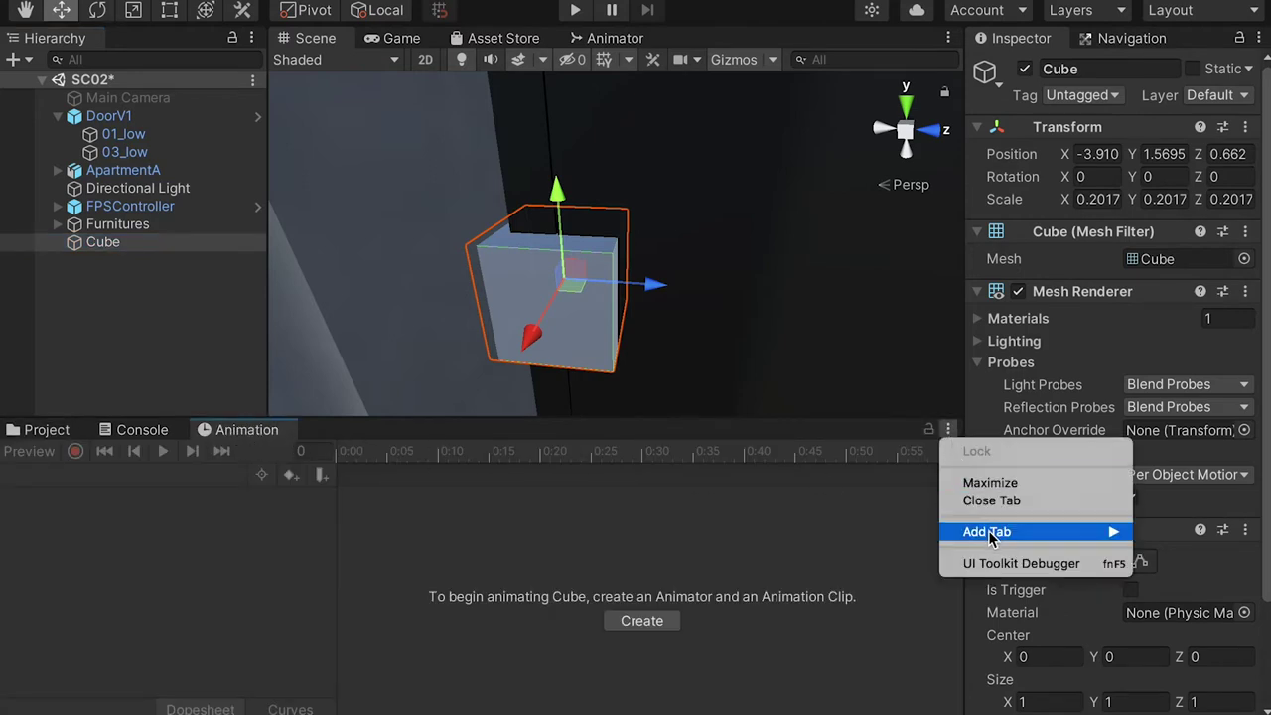
{"action": "mouse_move", "coordinate": [1013, 532]}
{"action": "left_click", "coordinate": [510, 542]}
Create an animation clip named DoorOpen for the Cube in the 01Anime folder
{"action": "left_click", "coordinate": [114, 246]}
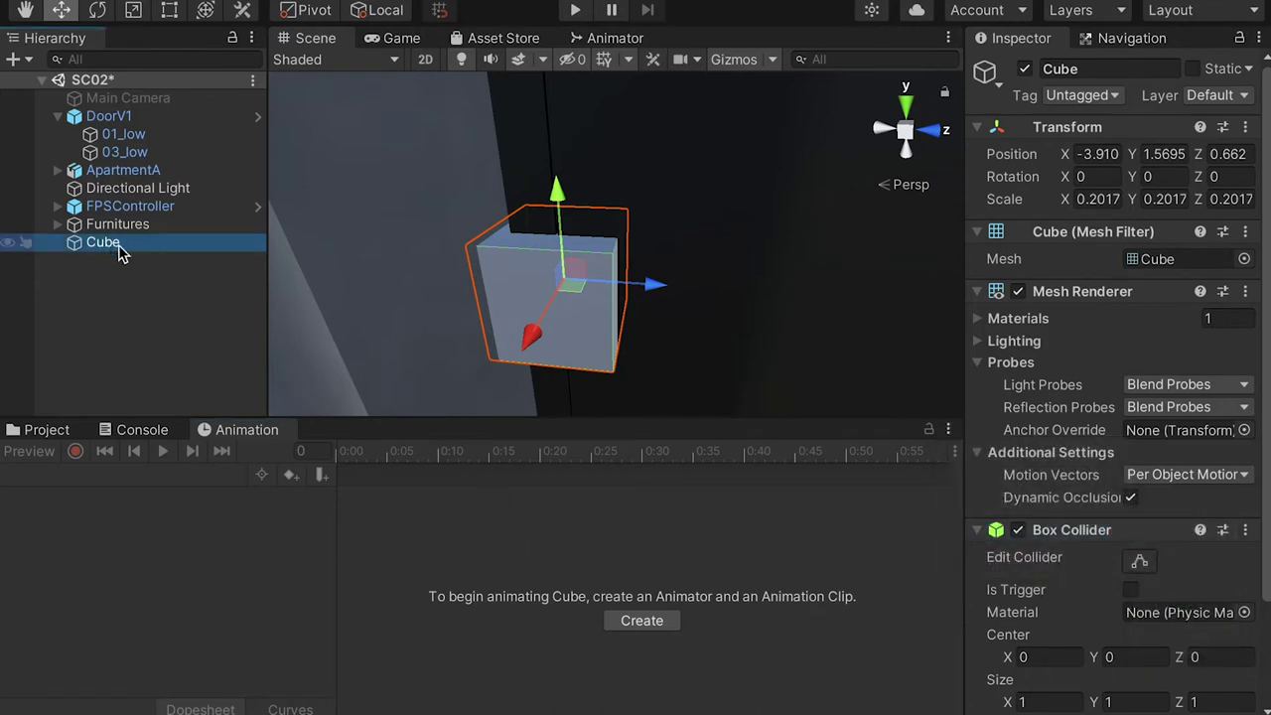
{"action": "left_click", "coordinate": [642, 622]}
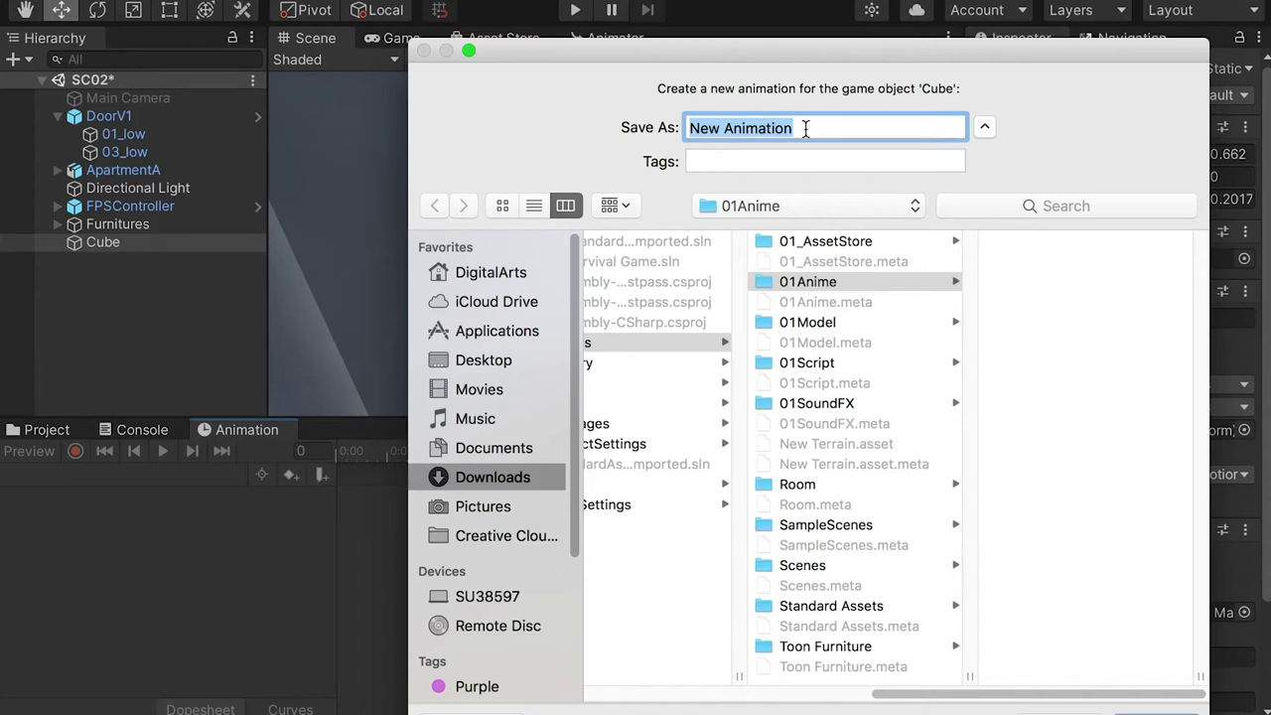
{"action": "type", "text": "Open"}
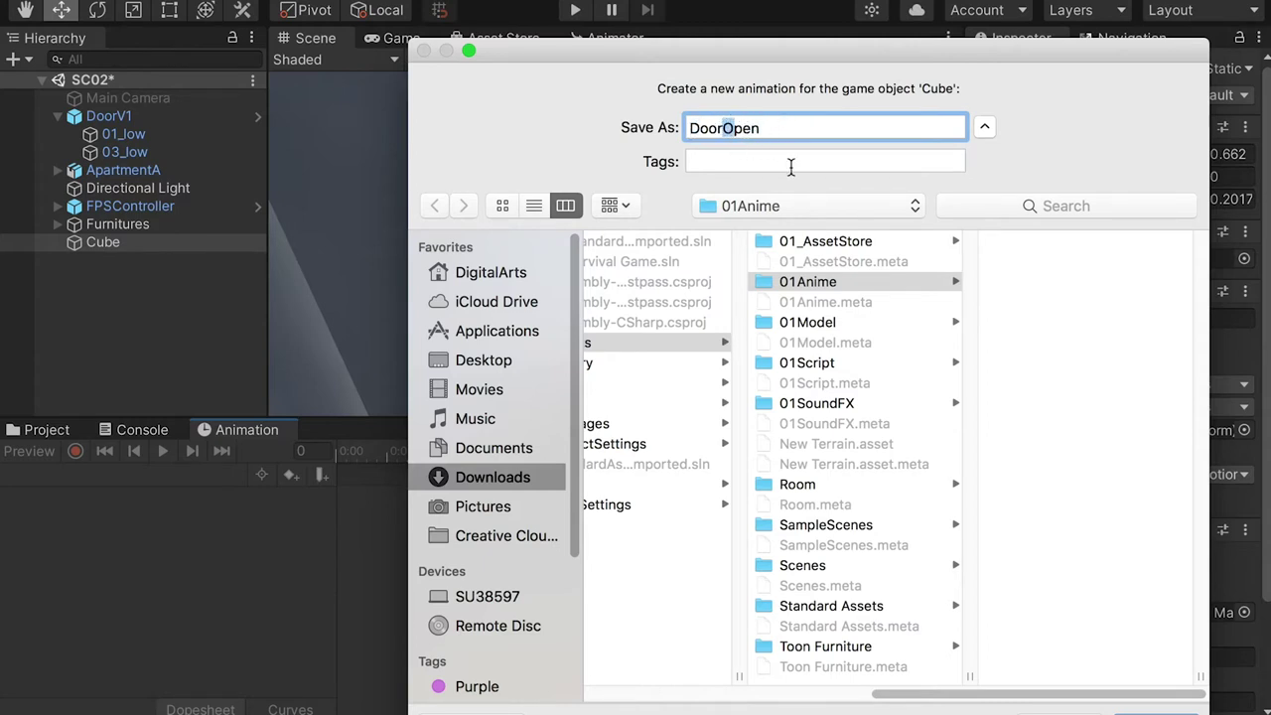
{"action": "key", "text": "Return"}
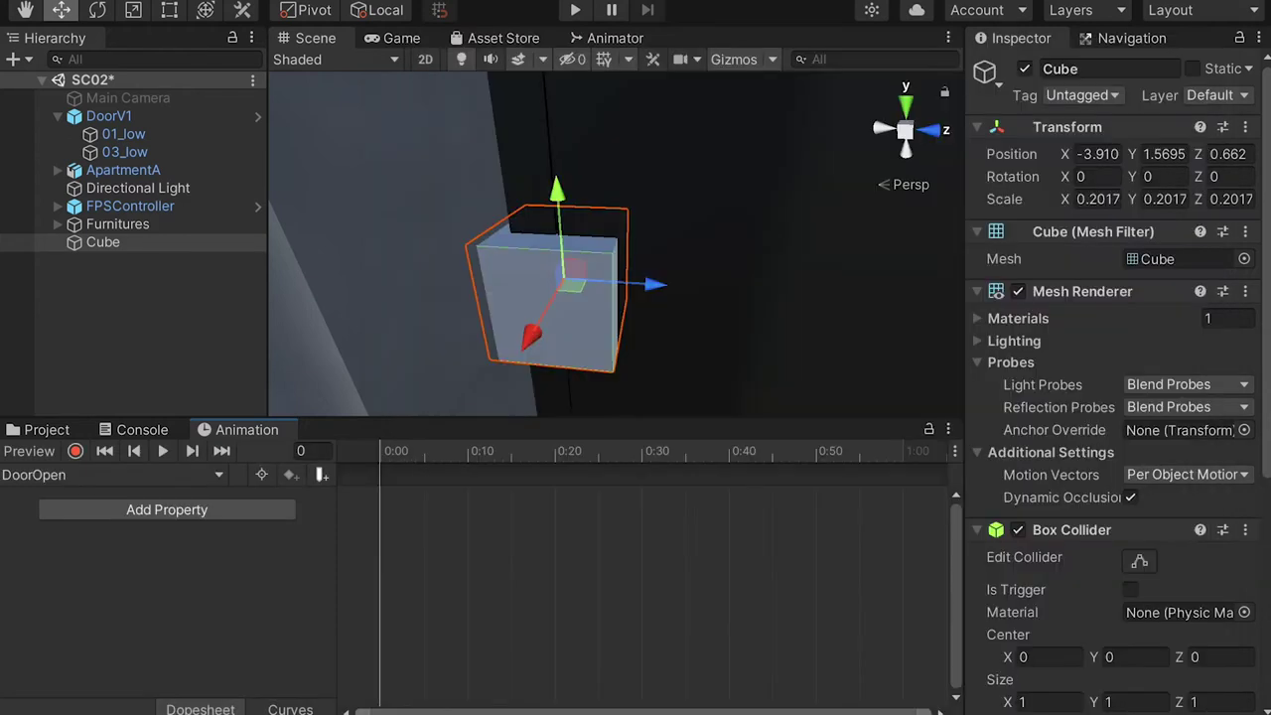
Record a keyframe at frame 60 with the Cube's Y rotation at 85, and return the playhead to frame 0
{"action": "left_click", "coordinate": [76, 452]}
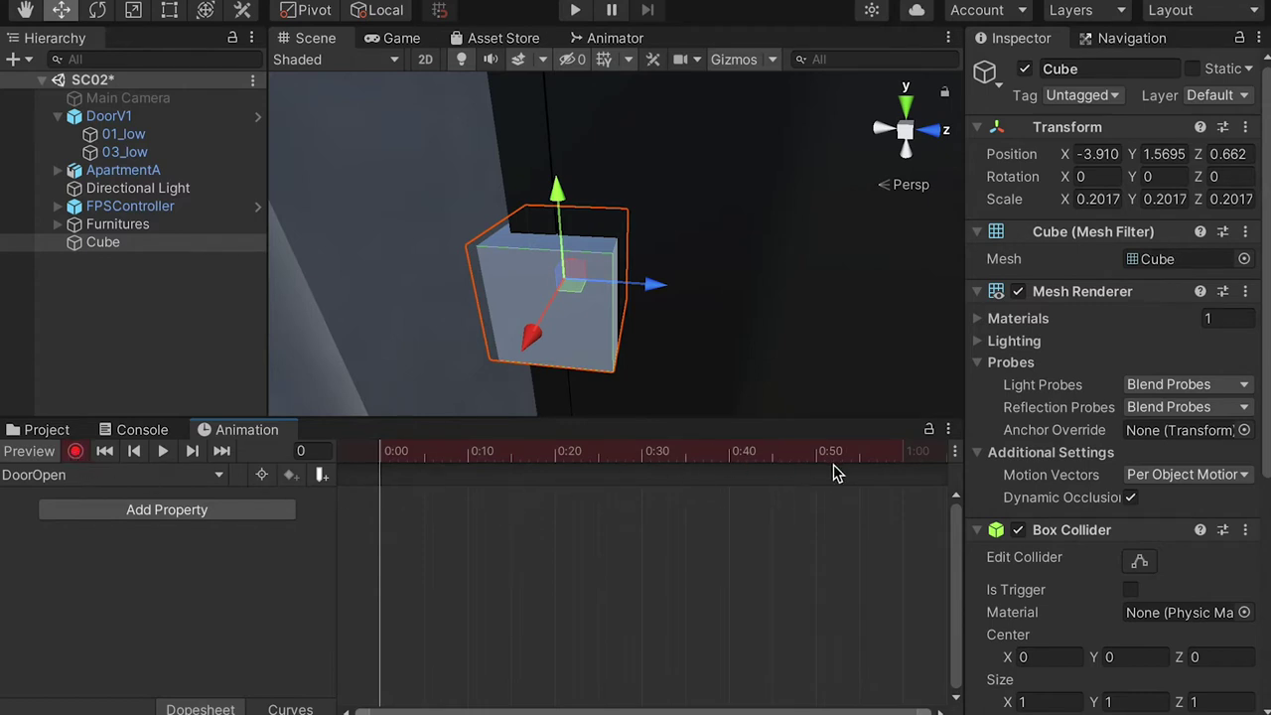
{"action": "left_click_drag", "start_coordinate": [878, 457], "coordinate": [903, 475]}
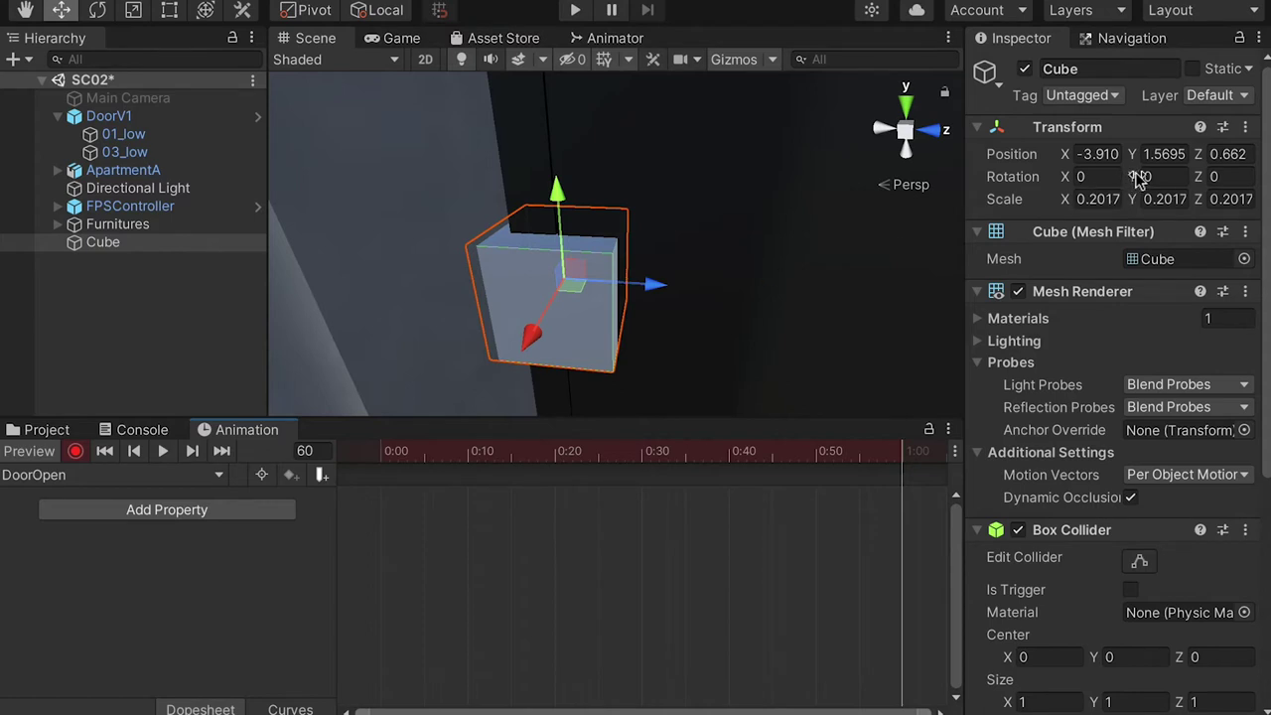
{"action": "mouse_move", "coordinate": [1138, 179]}
{"action": "left_mouse_down"}
{"action": "mouse_move", "coordinate": [1117, 179]}
{"action": "mouse_move", "coordinate": [1192, 179]}
{"action": "mouse_move", "coordinate": [1194, 199]}
{"action": "mouse_move", "coordinate": [1192, 179]}
{"action": "mouse_move", "coordinate": [1270, 196]}
{"action": "mouse_move", "coordinate": [1126, 179]}
{"action": "left_mouse_up"}
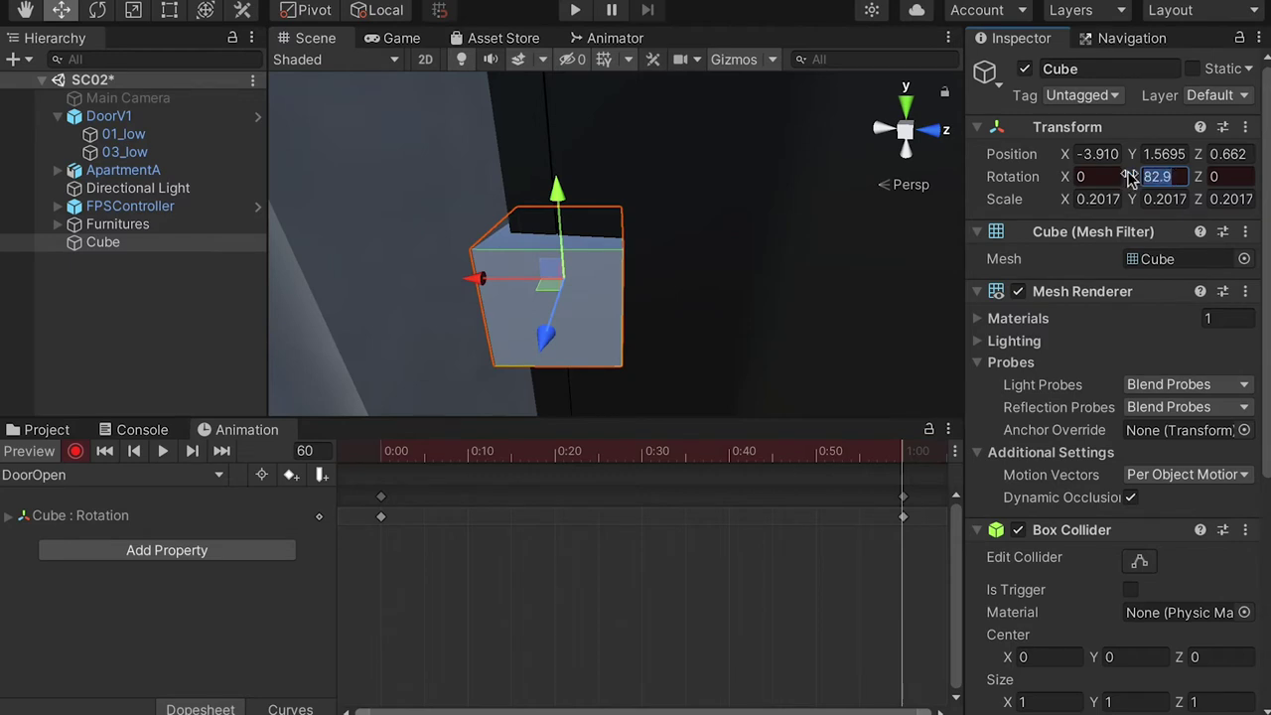
{"action": "type", "text": "85"}
{"action": "left_click_drag", "start_coordinate": [780, 269], "coordinate": [817, 255], "text": "alt"}
{"action": "left_click_drag", "start_coordinate": [622, 459], "coordinate": [360, 455]}
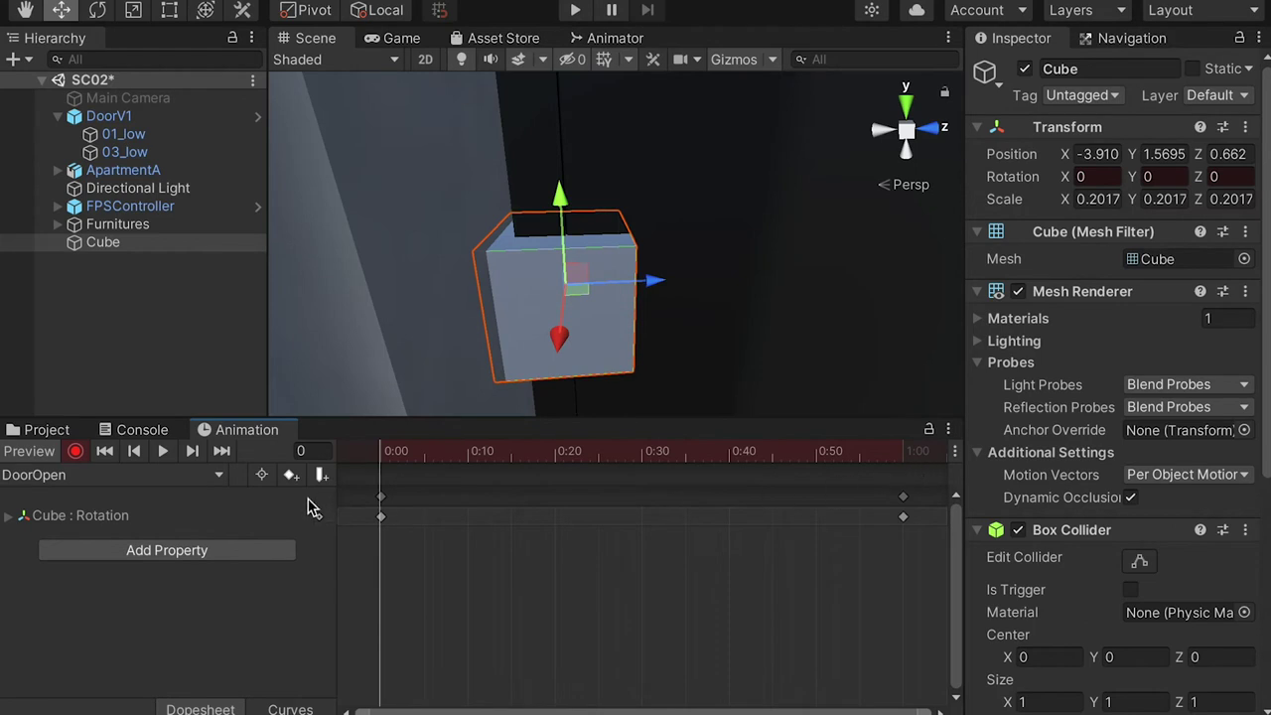
Check the animation assets in 01Anime and the Cube's Animator component with its assigned controller
{"action": "left_click", "coordinate": [155, 343]}
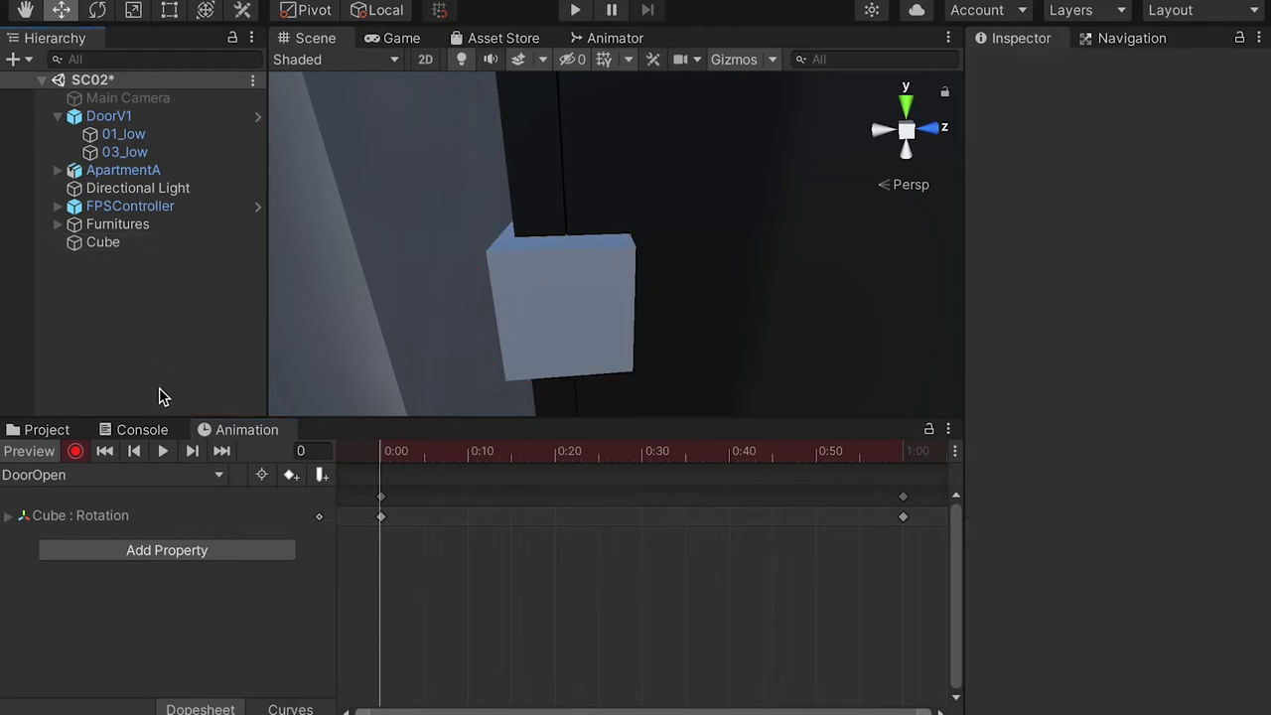
{"action": "left_click", "coordinate": [46, 429]}
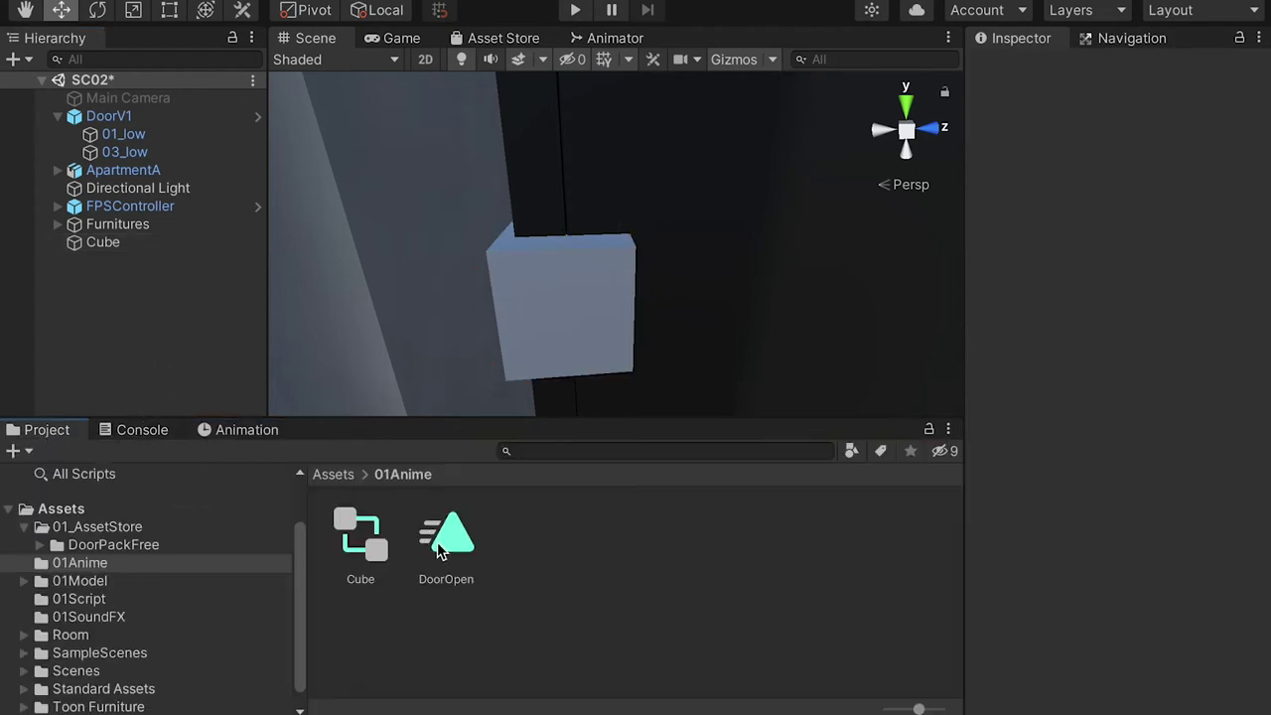
{"action": "left_click", "coordinate": [107, 245]}
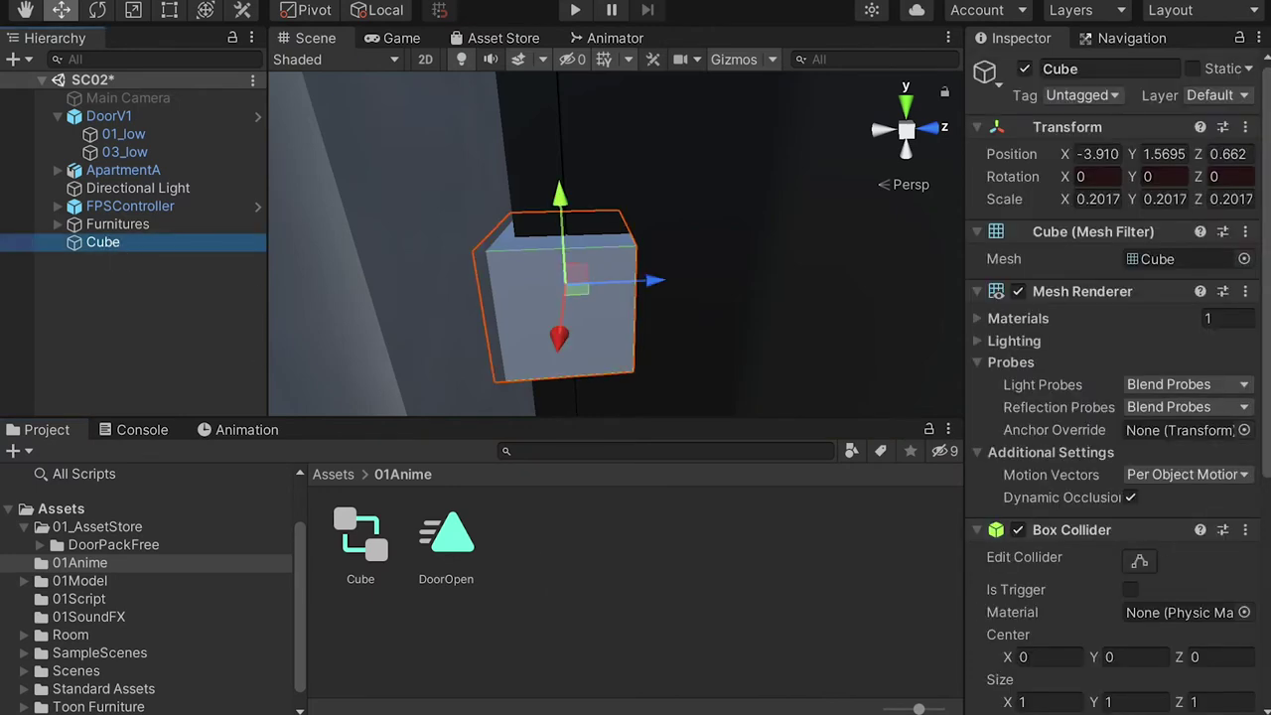
{"action": "left_click_drag", "start_coordinate": [1265, 380], "coordinate": [1265, 552]}
{"action": "scroll", "coordinate": [1112, 398], "scroll_direction": "down", "scroll_amount": 2}
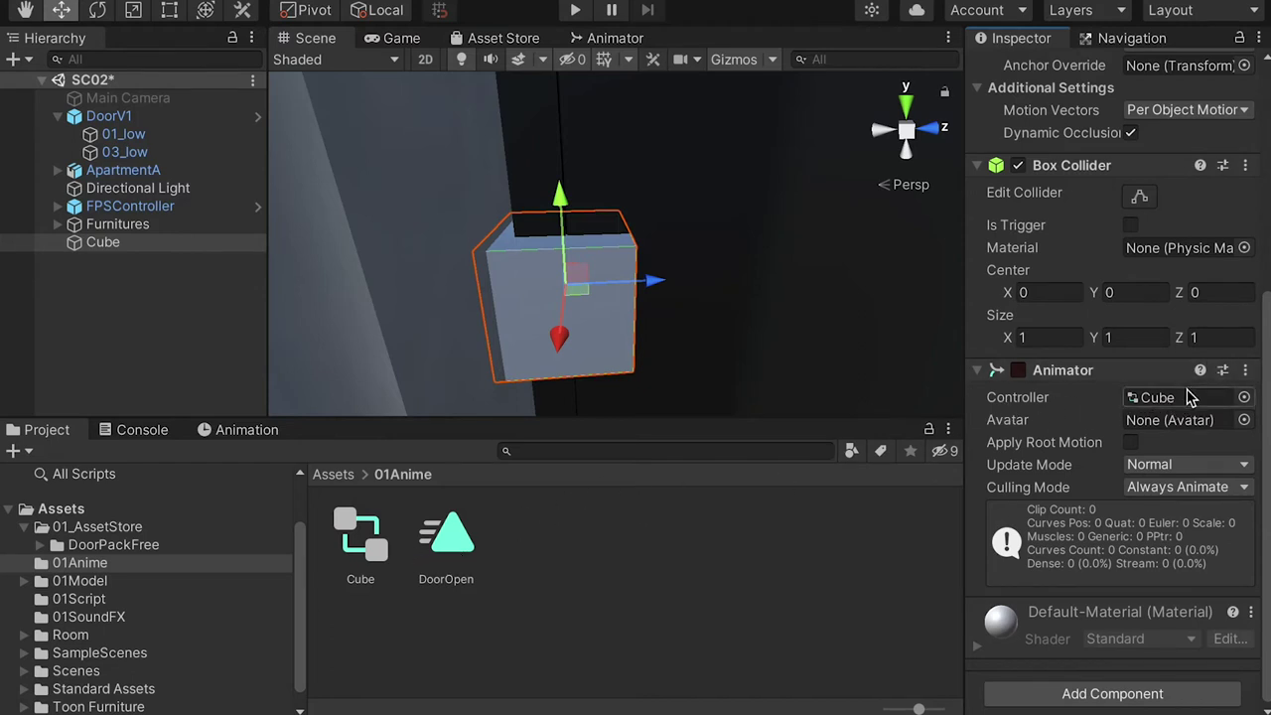
Open the Cube animator controller and reposition the DoorOpen state beside the Entry node
{"action": "double_click", "coordinate": [362, 532]}
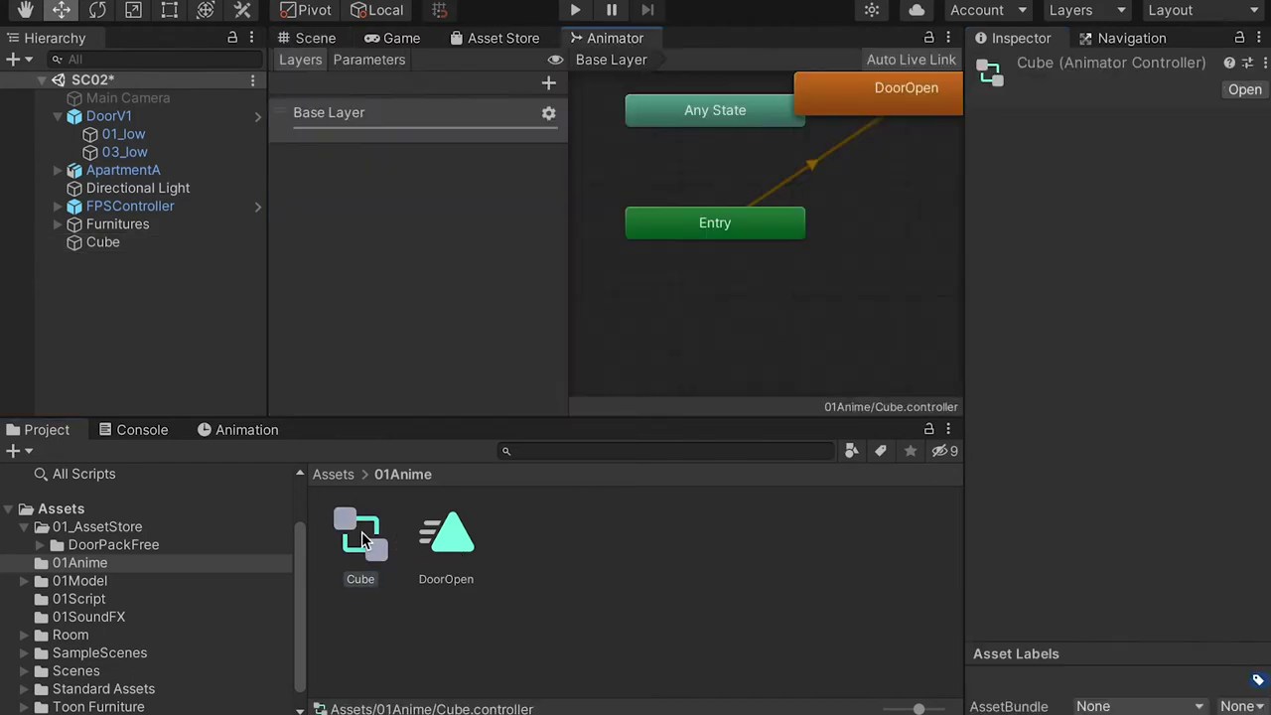
{"action": "middle_click_drag", "start_coordinate": [837, 304], "coordinate": [752, 337]}
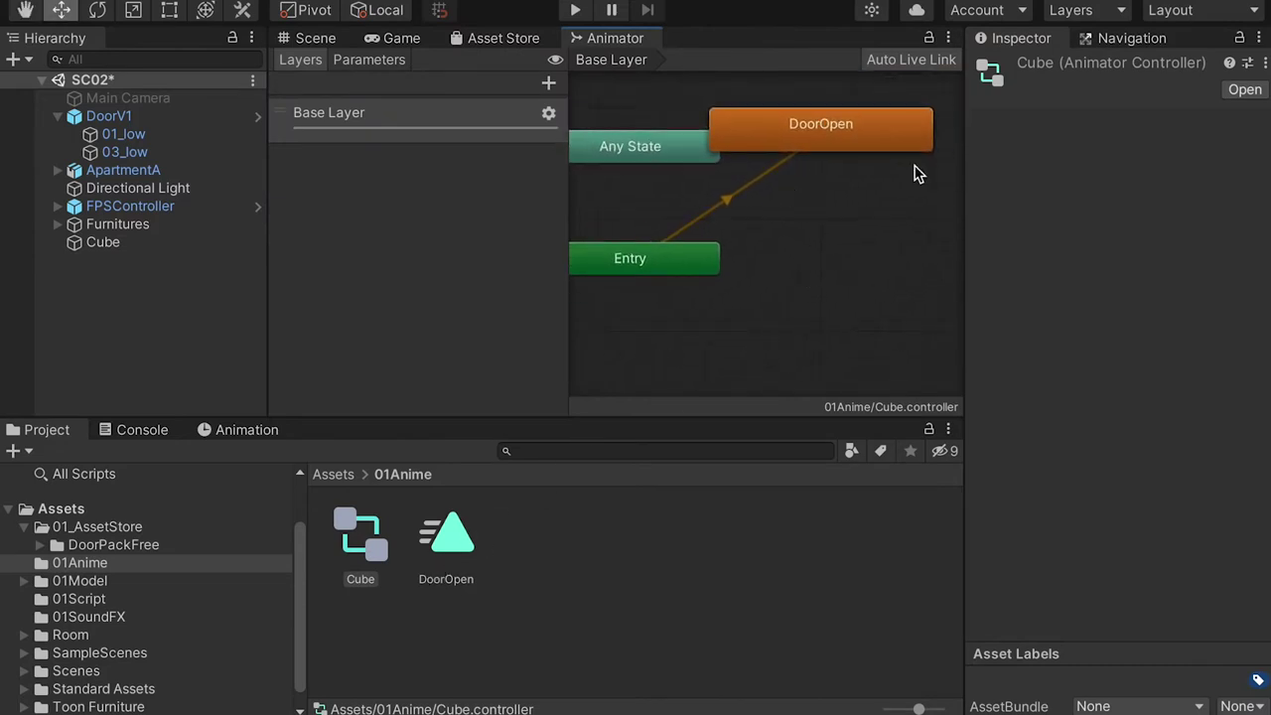
{"action": "left_click_drag", "start_coordinate": [830, 146], "coordinate": [866, 287]}
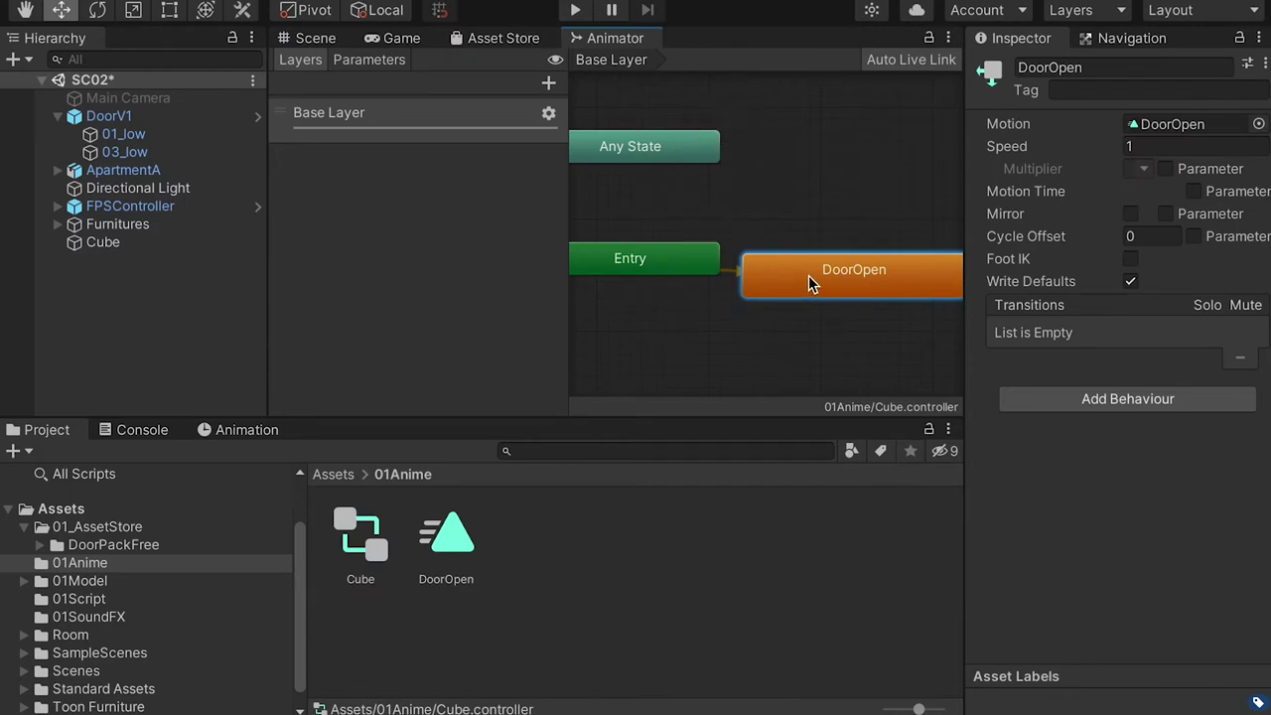
{"action": "left_click", "coordinate": [364, 541]}
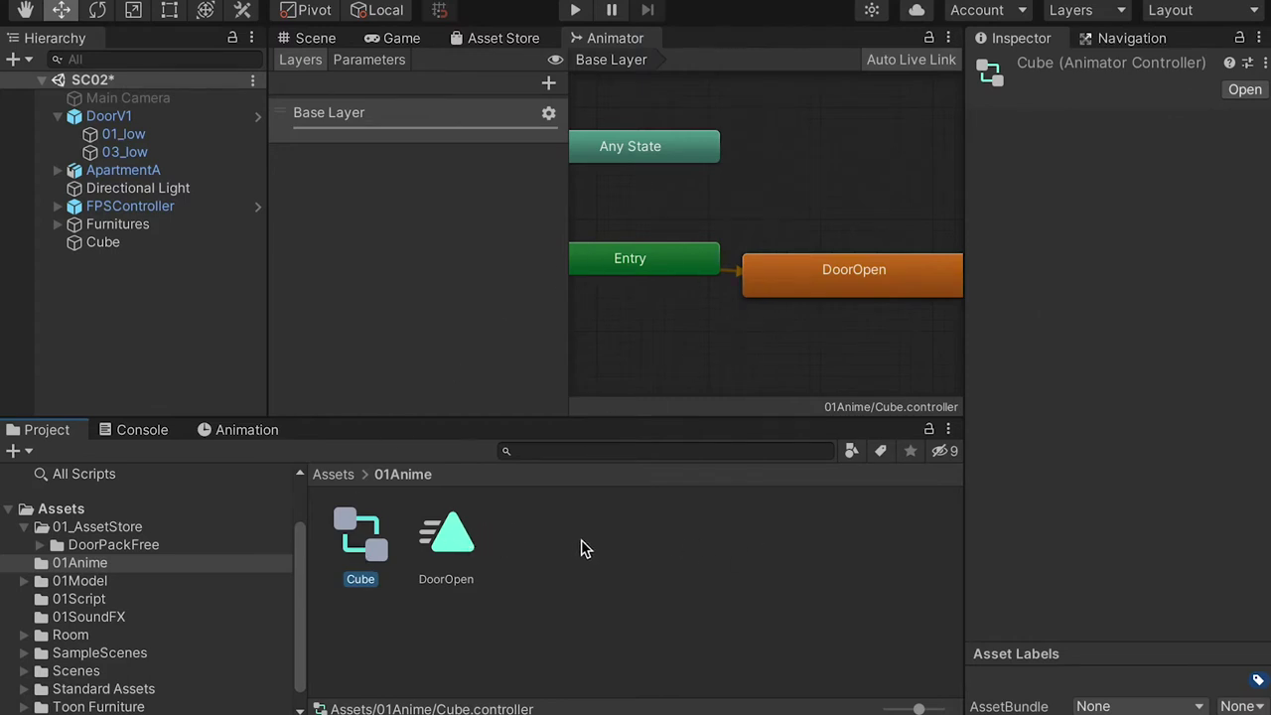
Shift the DoorOpen state slightly lower and add an empty state above it in the Base Layer
{"action": "mouse_move", "coordinate": [837, 282]}
{"action": "left_mouse_down"}
{"action": "mouse_move", "coordinate": [837, 303]}
{"action": "mouse_move", "coordinate": [849, 304]}
{"action": "left_mouse_up"}
{"action": "middle_click_drag", "start_coordinate": [859, 259], "coordinate": [814, 212]}
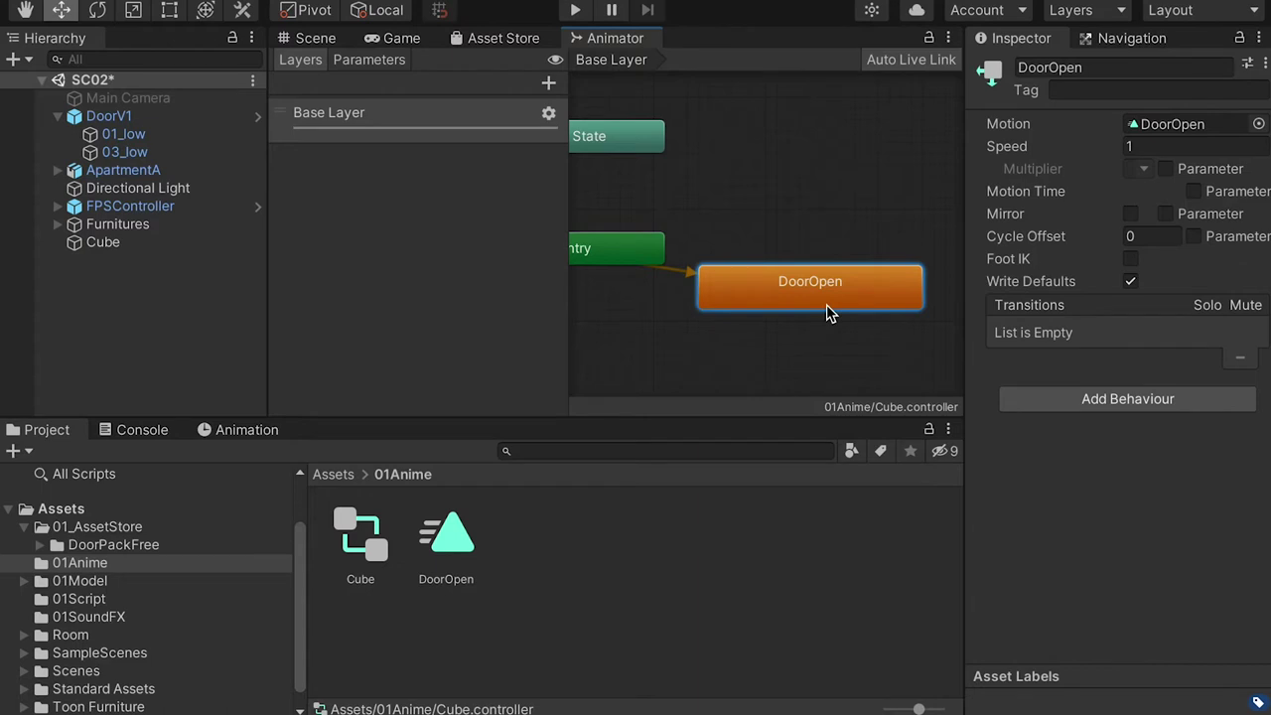
{"action": "left_click", "coordinate": [722, 203]}
{"action": "right_click", "coordinate": [721, 198]}
{"action": "mouse_move", "coordinate": [766, 199]}
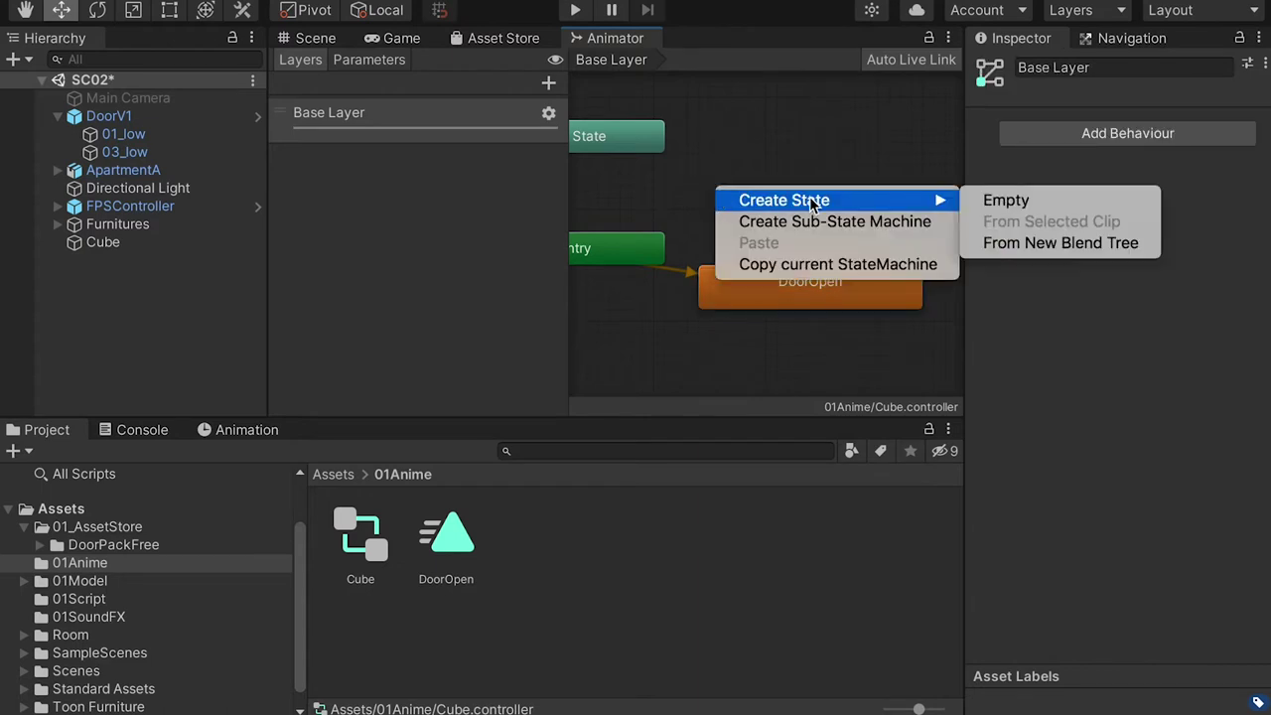
{"action": "left_click", "coordinate": [997, 200]}
{"action": "mouse_move", "coordinate": [783, 196]}
{"action": "left_mouse_down"}
{"action": "mouse_move", "coordinate": [780, 183]}
{"action": "mouse_move", "coordinate": [783, 202]}
{"action": "left_mouse_up"}
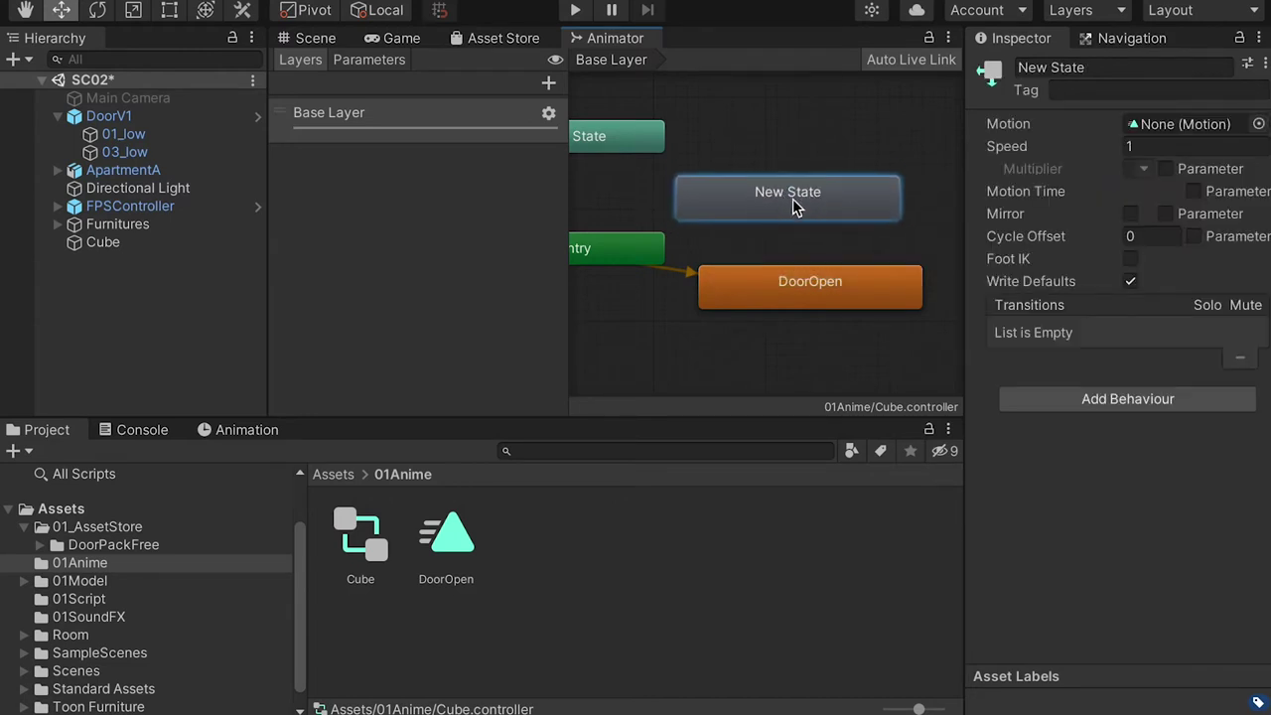
Make the new empty state the layer's default state
{"action": "right_click", "coordinate": [720, 212]}
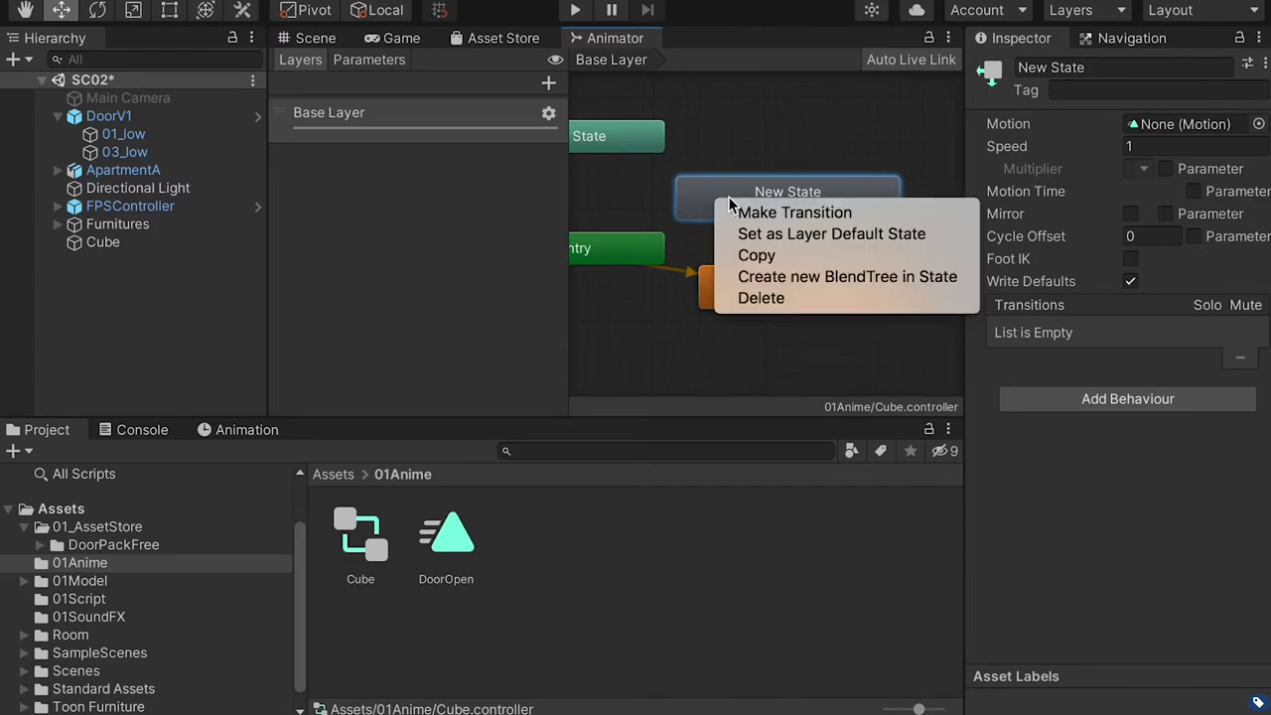
{"action": "left_click", "coordinate": [891, 236]}
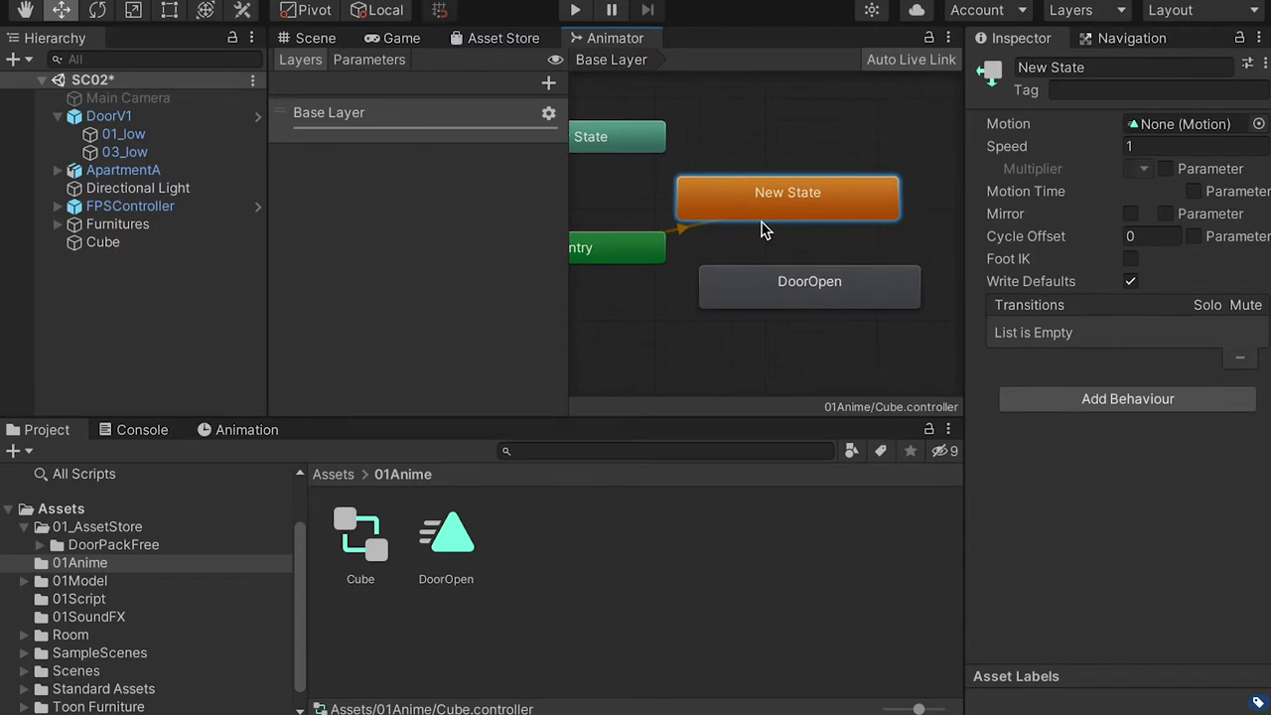
{"action": "scroll", "coordinate": [762, 229], "scroll_direction": "down", "scroll_amount": 1}
{"action": "middle_click_drag", "start_coordinate": [724, 238], "coordinate": [761, 241]}
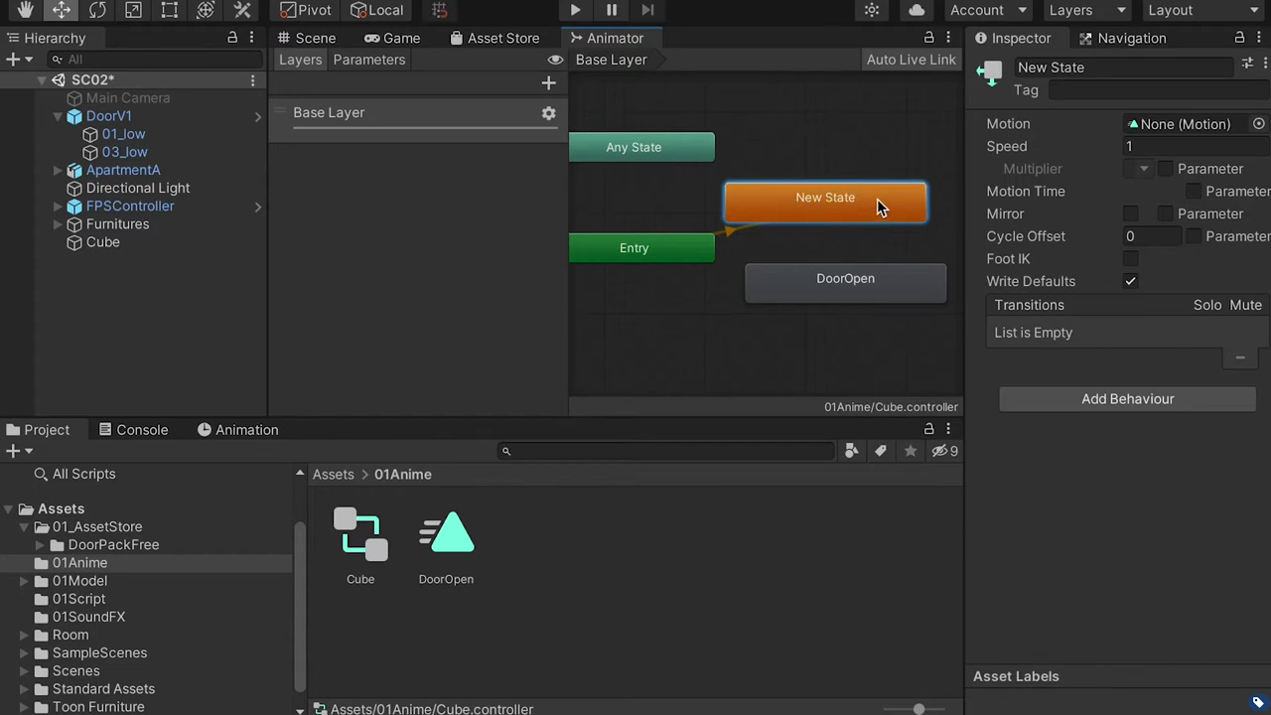
Turn off Loop Time for the DoorOpen animation clip in 01Anime
{"action": "left_click", "coordinate": [815, 286]}
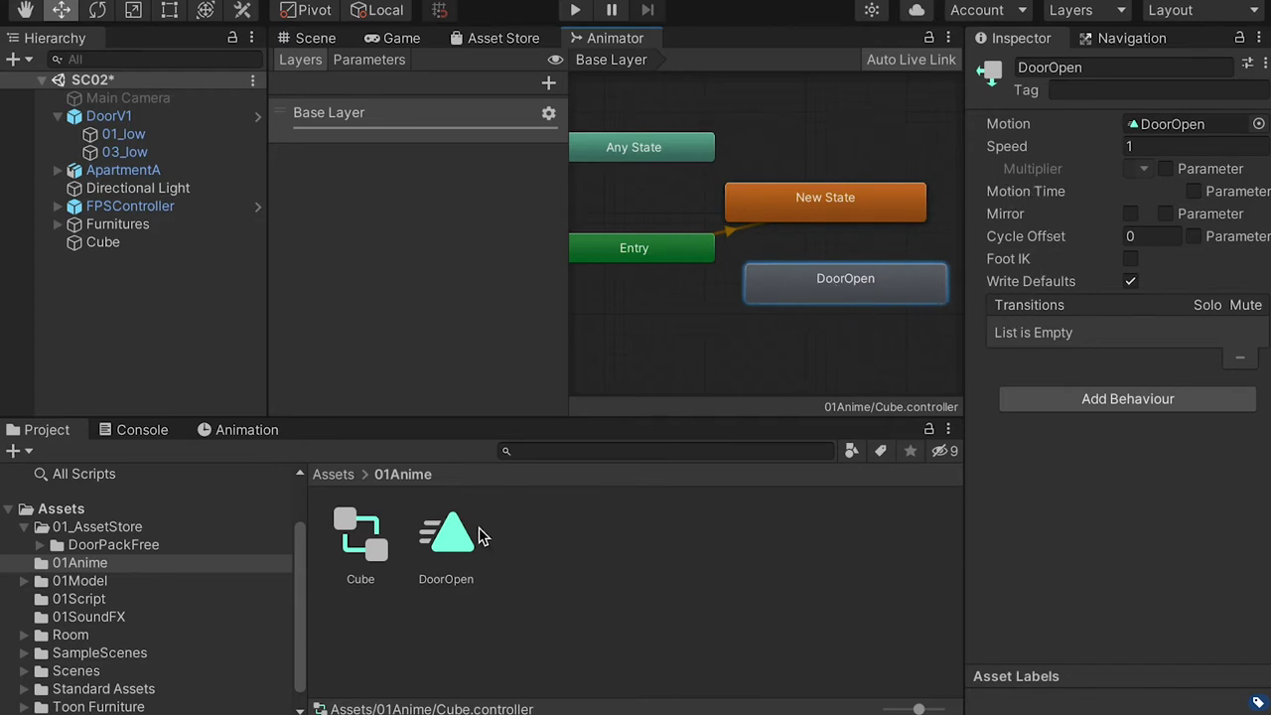
{"action": "left_click", "coordinate": [454, 537]}
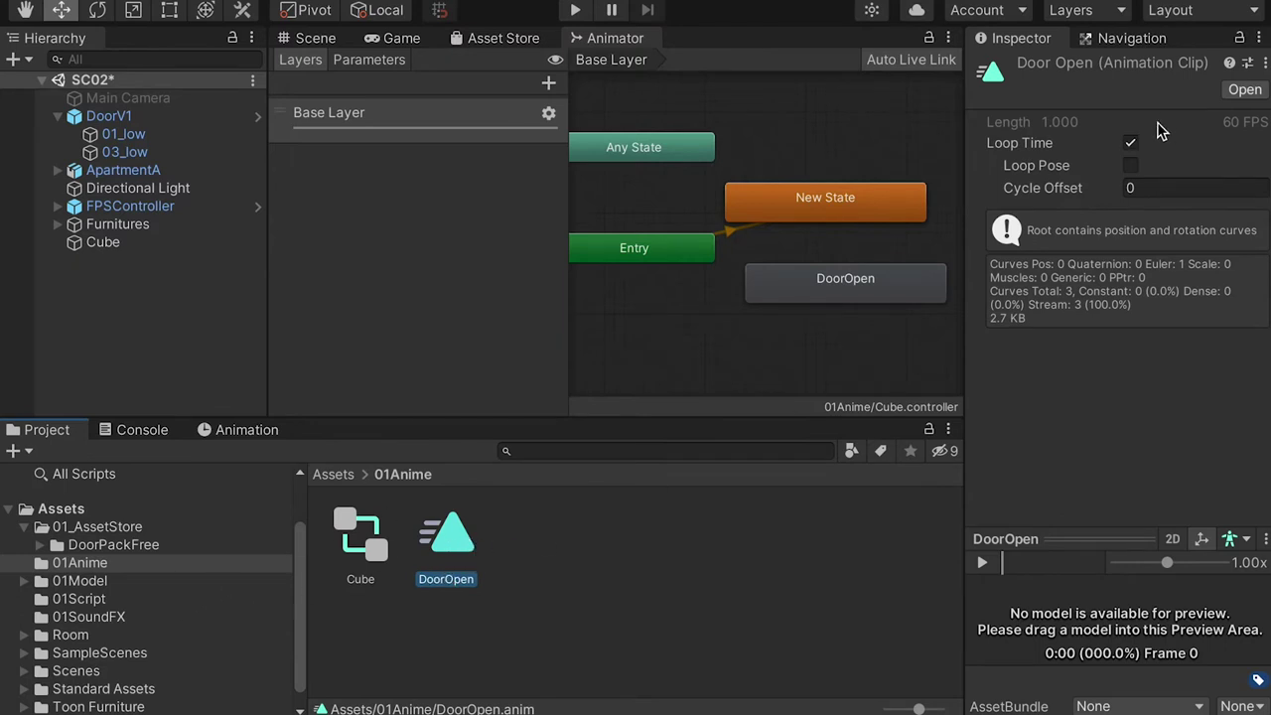
{"action": "left_click", "coordinate": [1130, 144]}
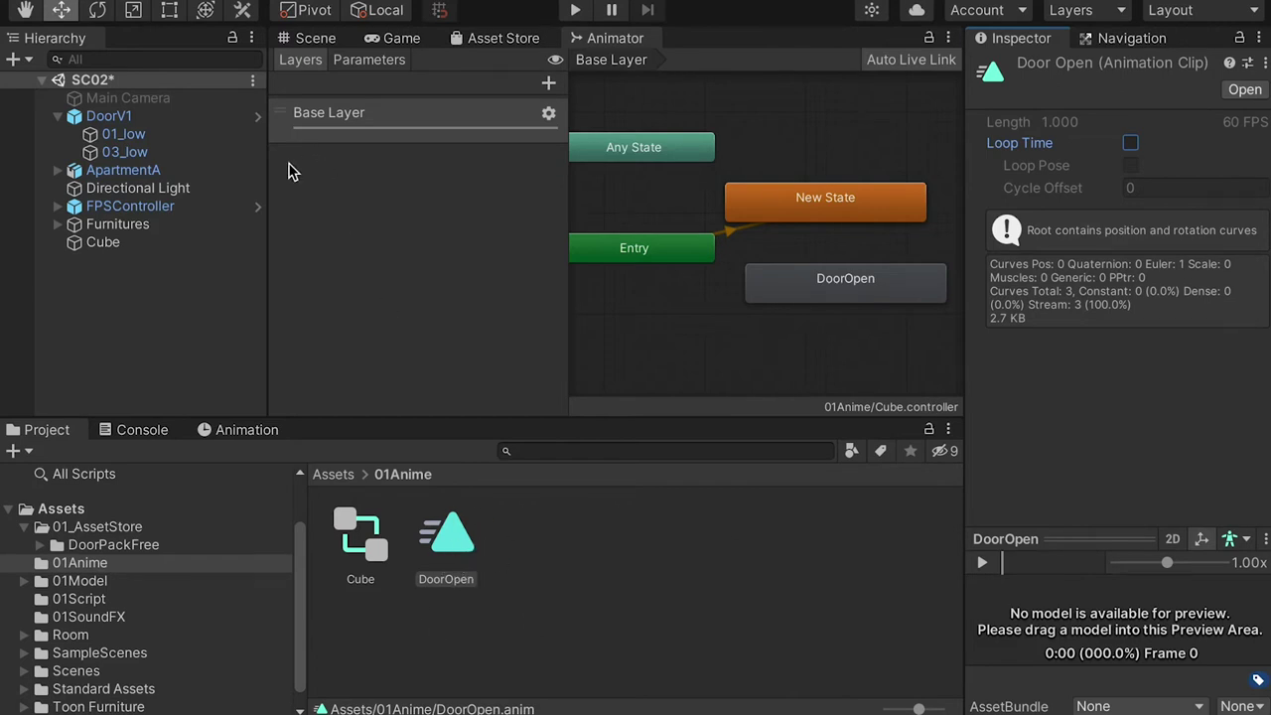
Make the Cube a child of DoorV1 in the scene hierarchy
{"action": "left_click", "coordinate": [109, 246]}
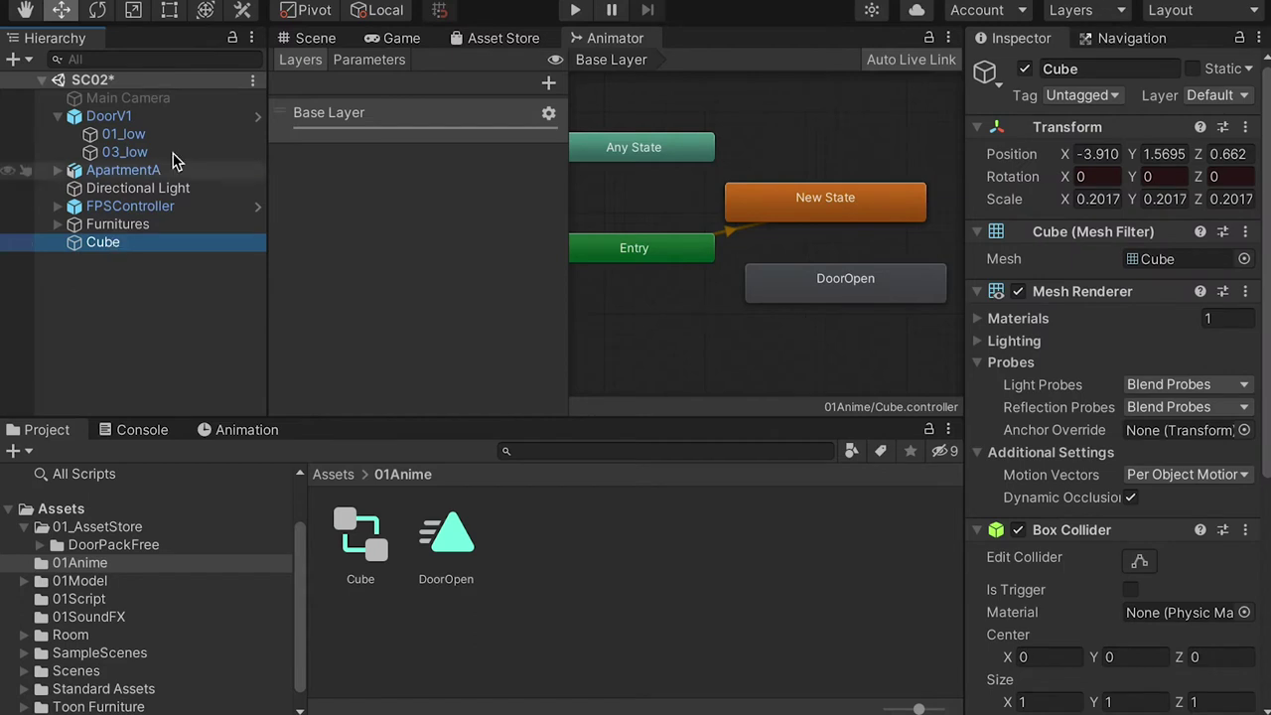
{"action": "left_click", "coordinate": [316, 38]}
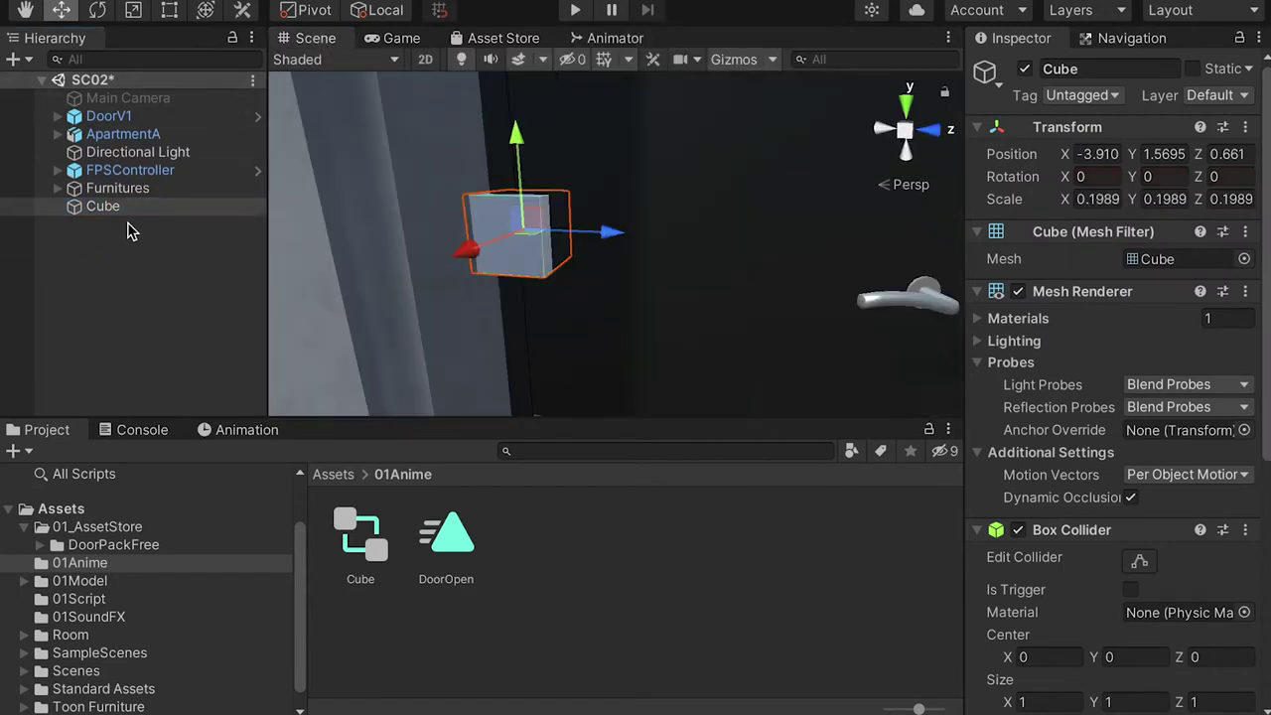
{"action": "left_click", "coordinate": [109, 210]}
{"action": "left_click_drag", "start_coordinate": [105, 214], "coordinate": [102, 119]}
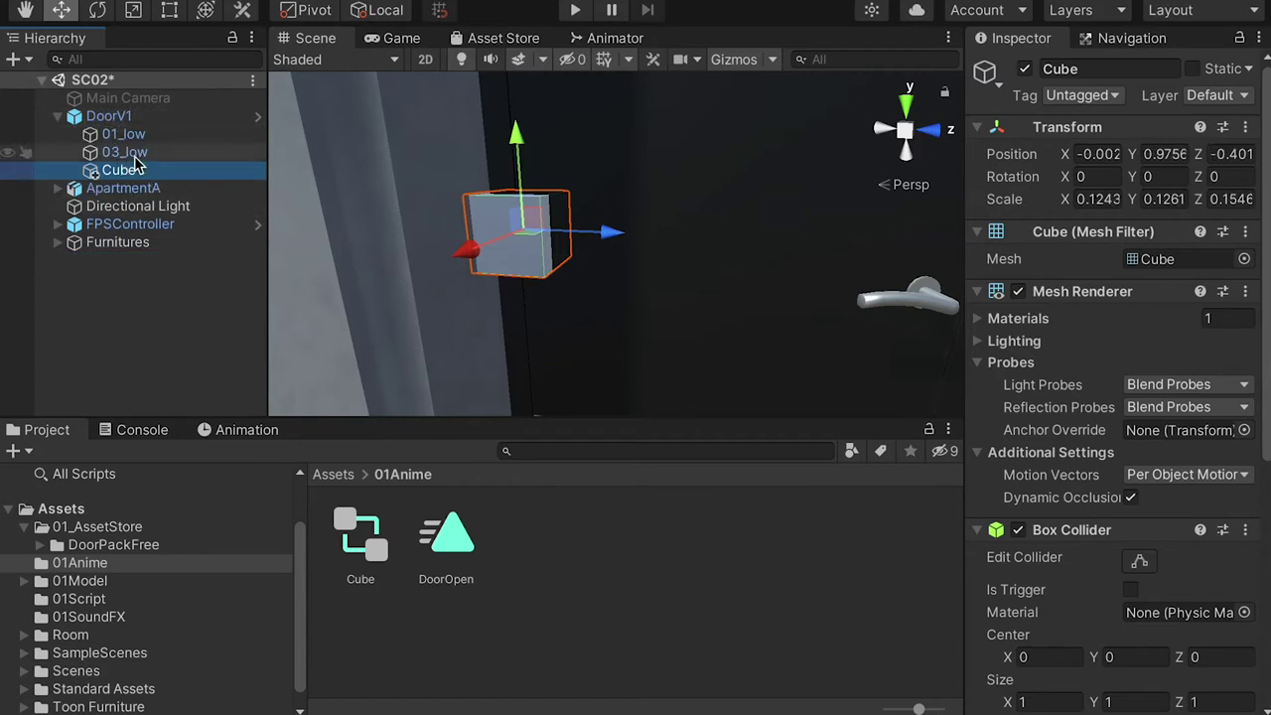
Try to parent the 01_low door panel to the Cube inside the DoorV1 prefab instance
{"action": "double_click", "coordinate": [119, 134]}
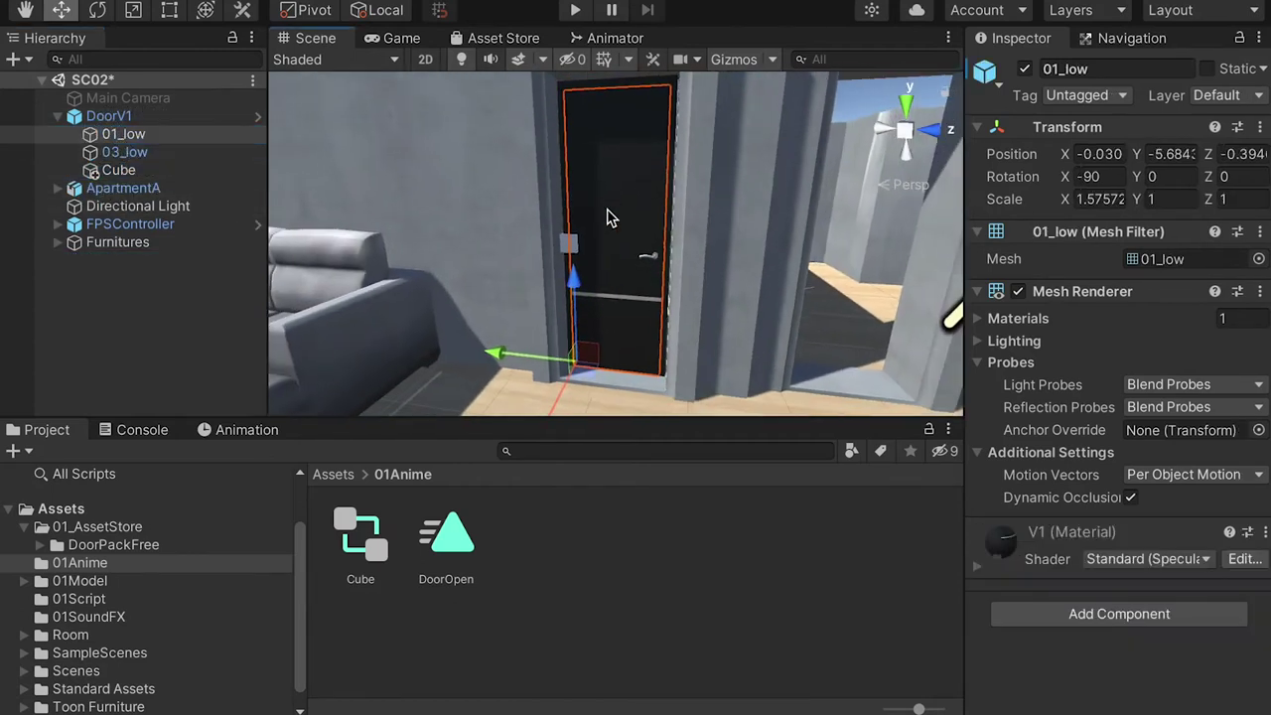
{"action": "left_click", "coordinate": [119, 152]}
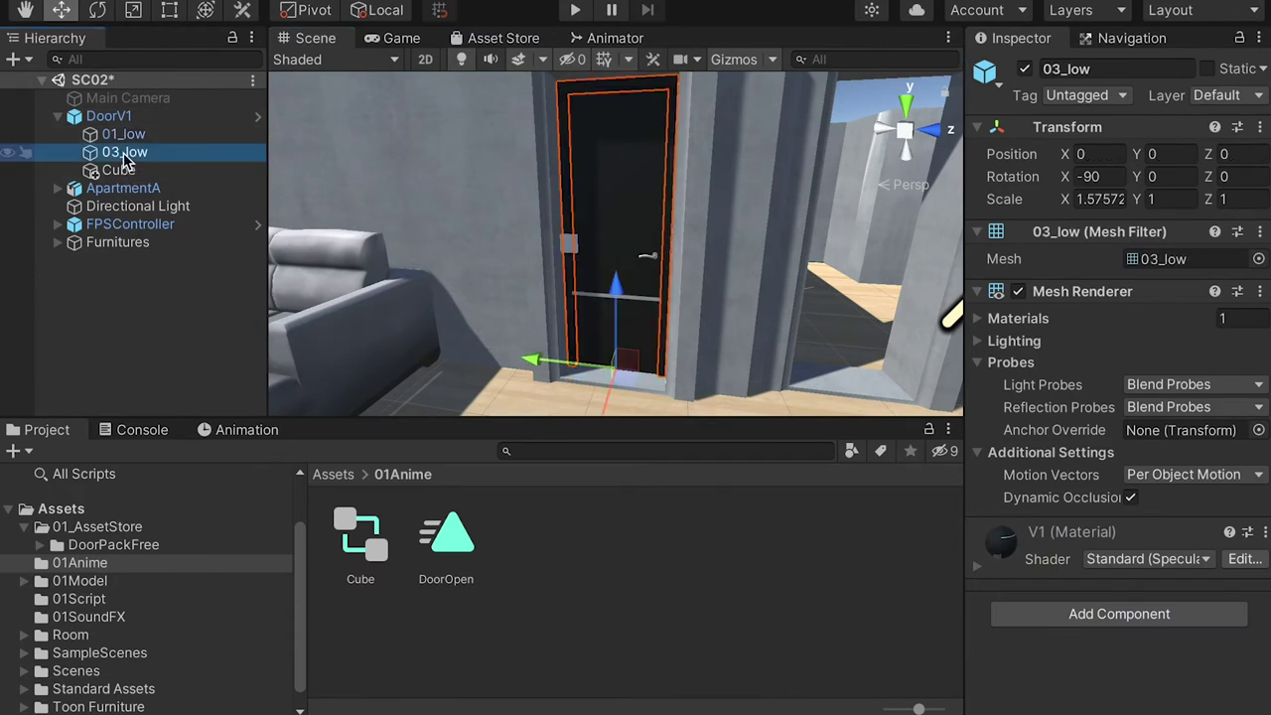
{"action": "left_click", "coordinate": [111, 138]}
{"action": "left_click_drag", "start_coordinate": [112, 146], "coordinate": [121, 175]}
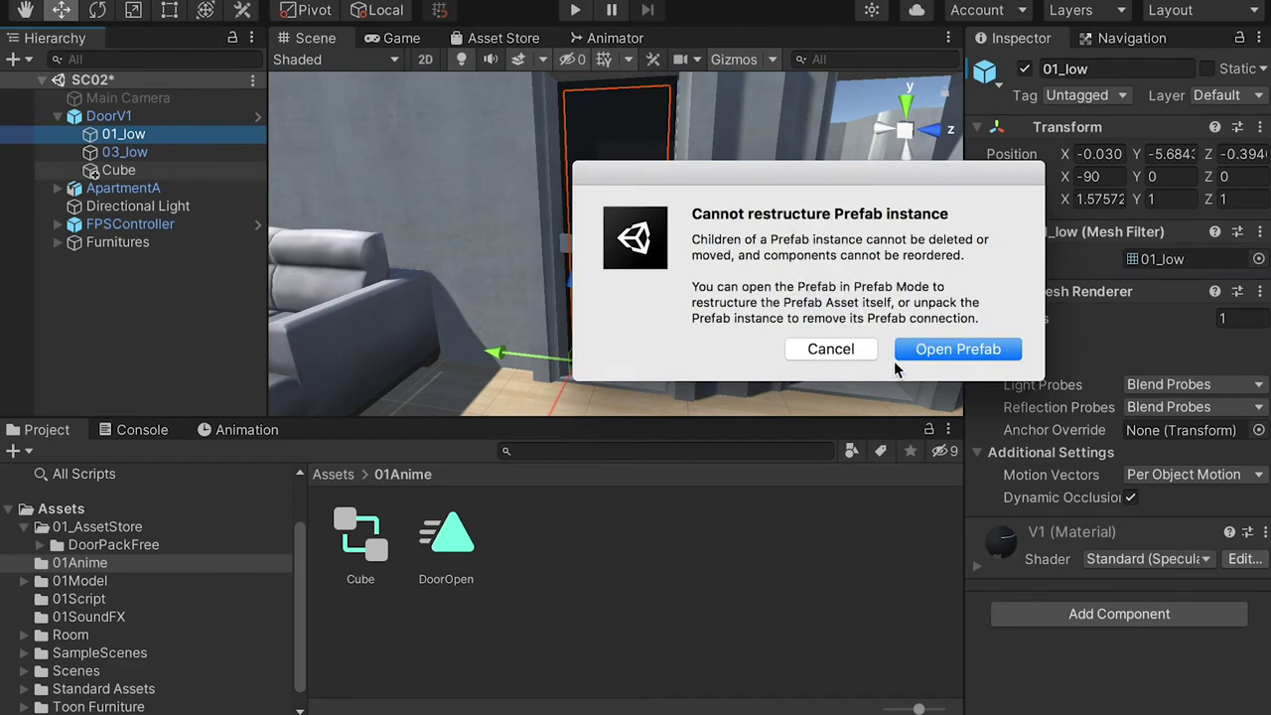
{"action": "left_click", "coordinate": [840, 355]}
Unpack the DoorV1 prefab instance so its children can be rearranged
{"action": "left_click", "coordinate": [106, 117]}
{"action": "right_click", "coordinate": [112, 119]}
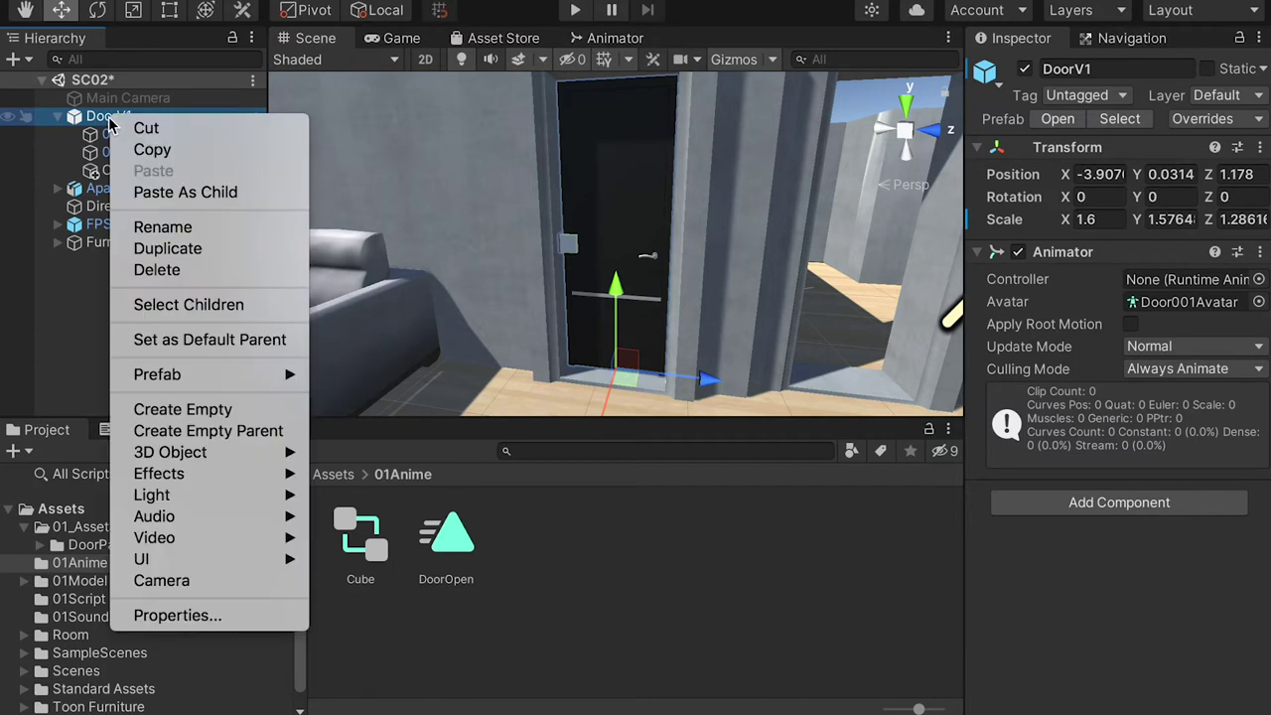
{"action": "mouse_move", "coordinate": [230, 452]}
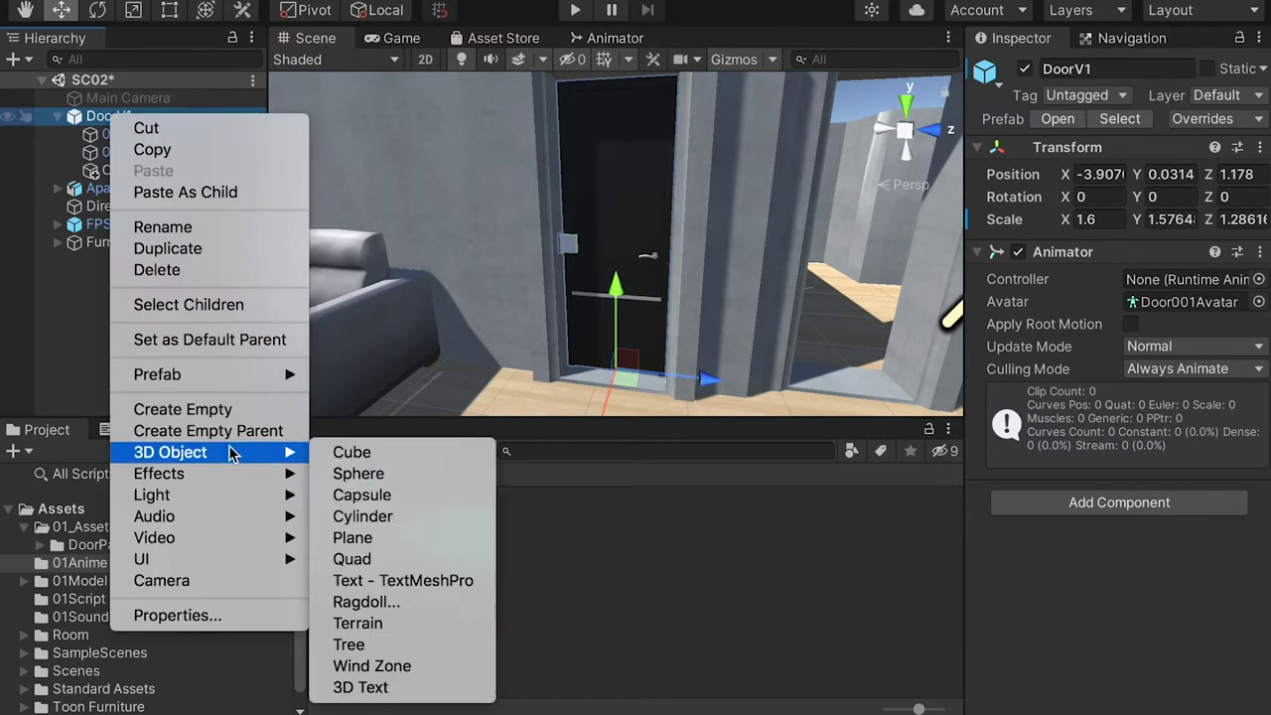
{"action": "mouse_move", "coordinate": [218, 384]}
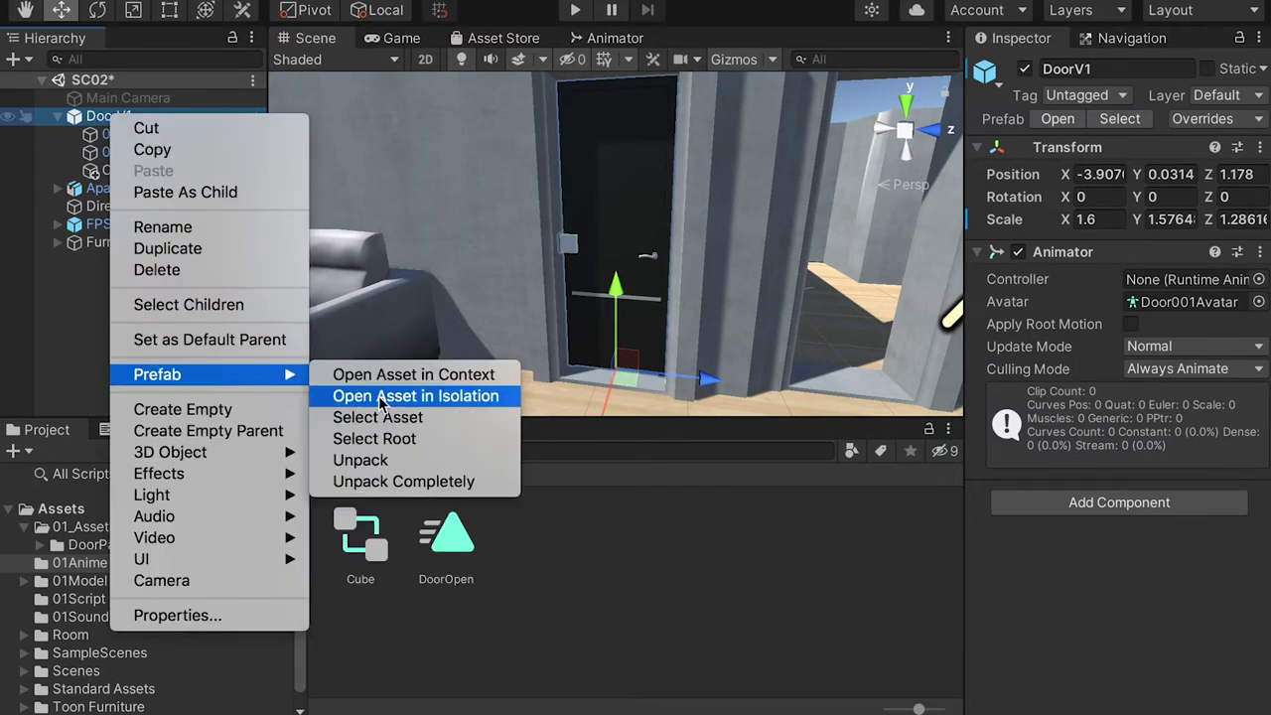
{"action": "left_click", "coordinate": [422, 465]}
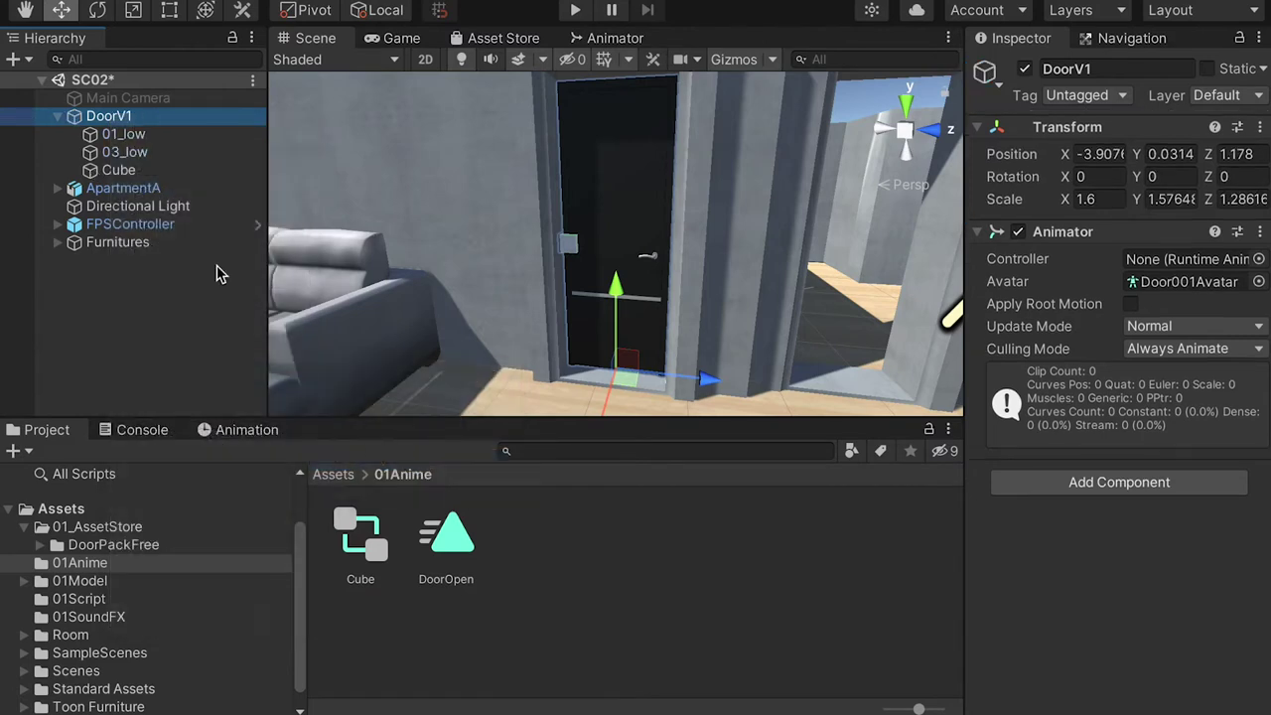
Make the 01_low door panel a child of the Cube within DoorV1
{"action": "left_click", "coordinate": [124, 136]}
{"action": "left_click_drag", "start_coordinate": [124, 139], "coordinate": [124, 167]}
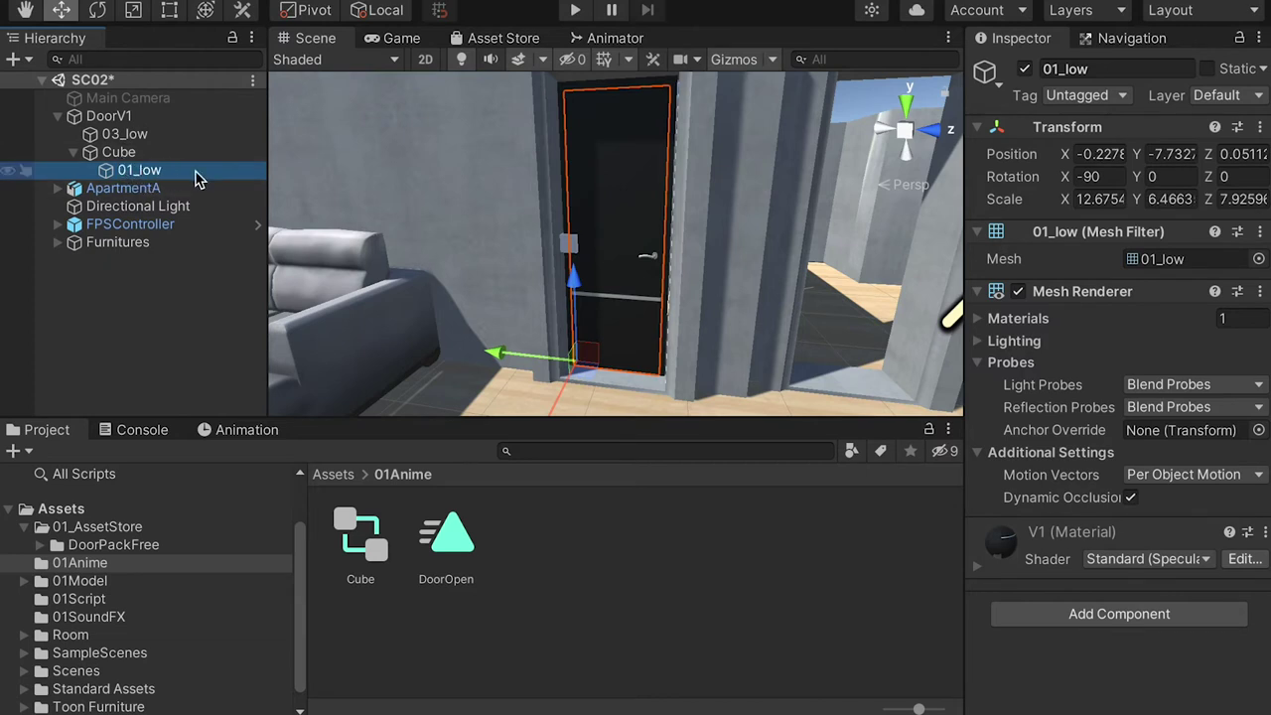
{"action": "key", "text": "F2"}
{"action": "left_click", "coordinate": [136, 155]}
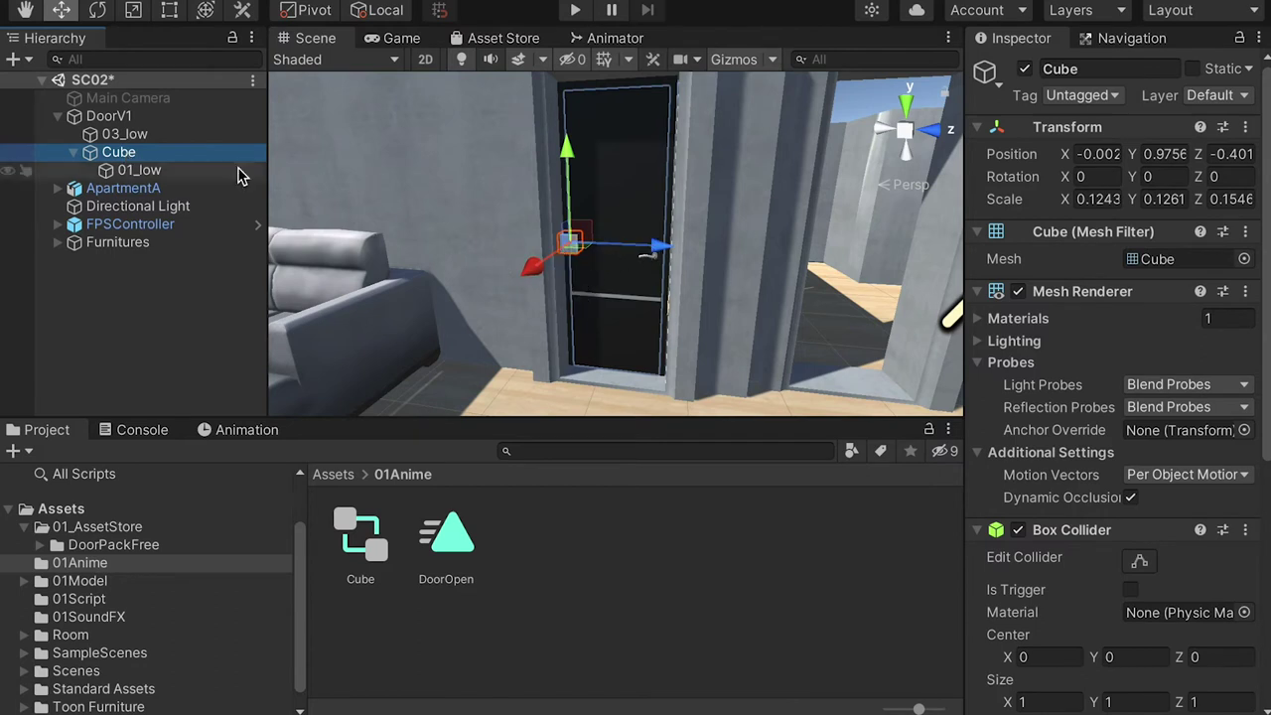
Disable the Mesh Renderer of the hinge Cube inside DoorV1
{"action": "left_click", "coordinate": [58, 116]}
{"action": "left_click", "coordinate": [58, 116]}
{"action": "left_click", "coordinate": [116, 269]}
{"action": "left_click", "coordinate": [121, 154]}
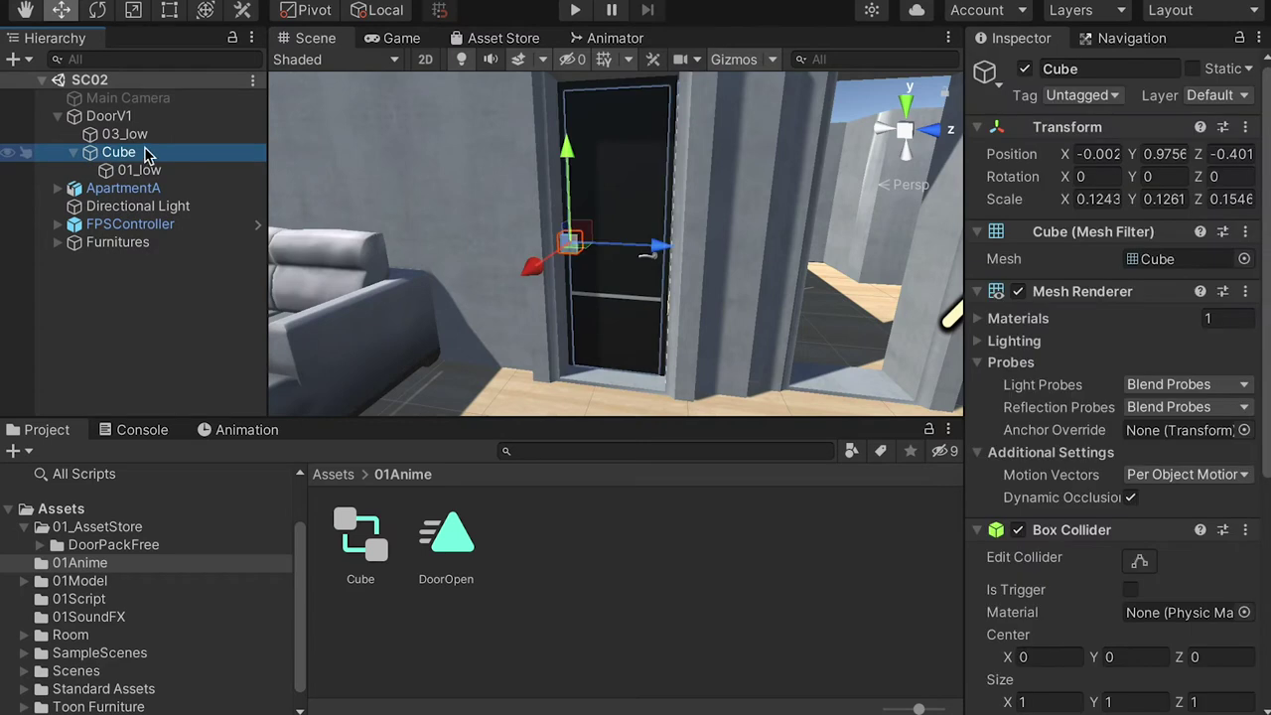
{"action": "left_click", "coordinate": [1017, 291]}
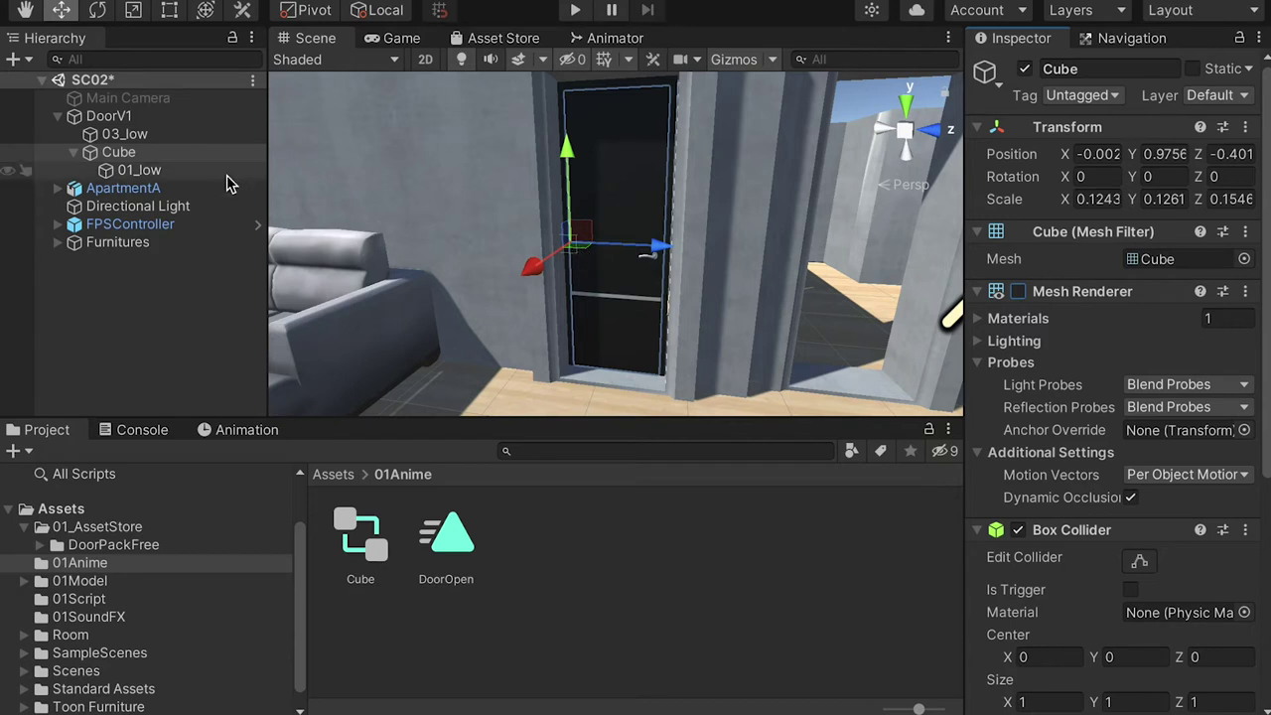
Create a new 3D cube in the scene and name it TriggerDoorOpen
{"action": "left_click", "coordinate": [109, 116]}
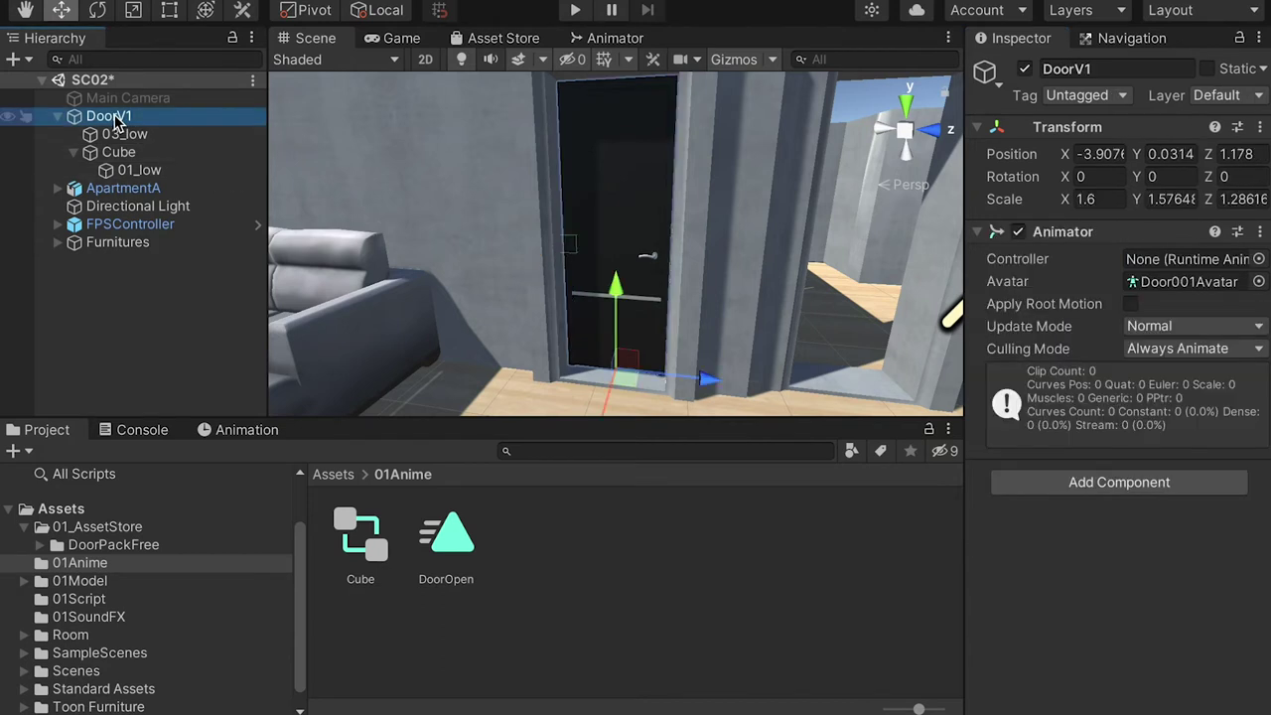
{"action": "scroll", "coordinate": [611, 258], "scroll_direction": "down", "scroll_amount": 1}
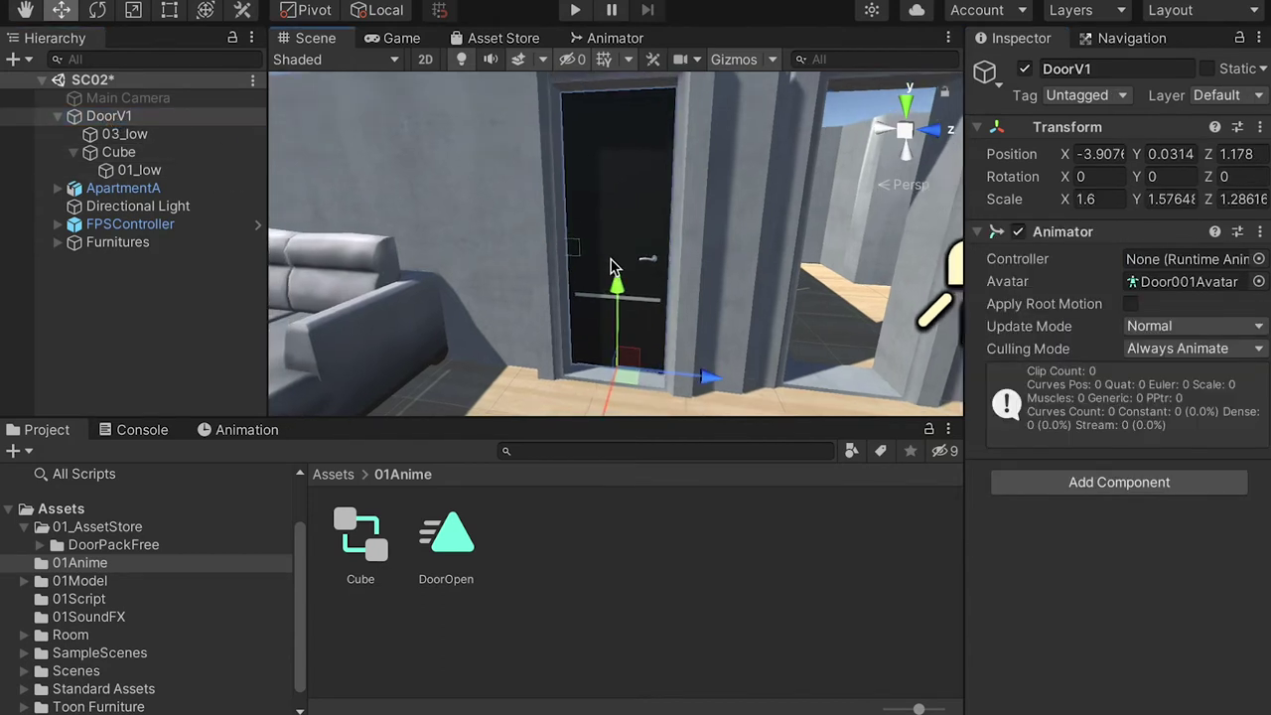
{"action": "left_click", "coordinate": [308, 2]}
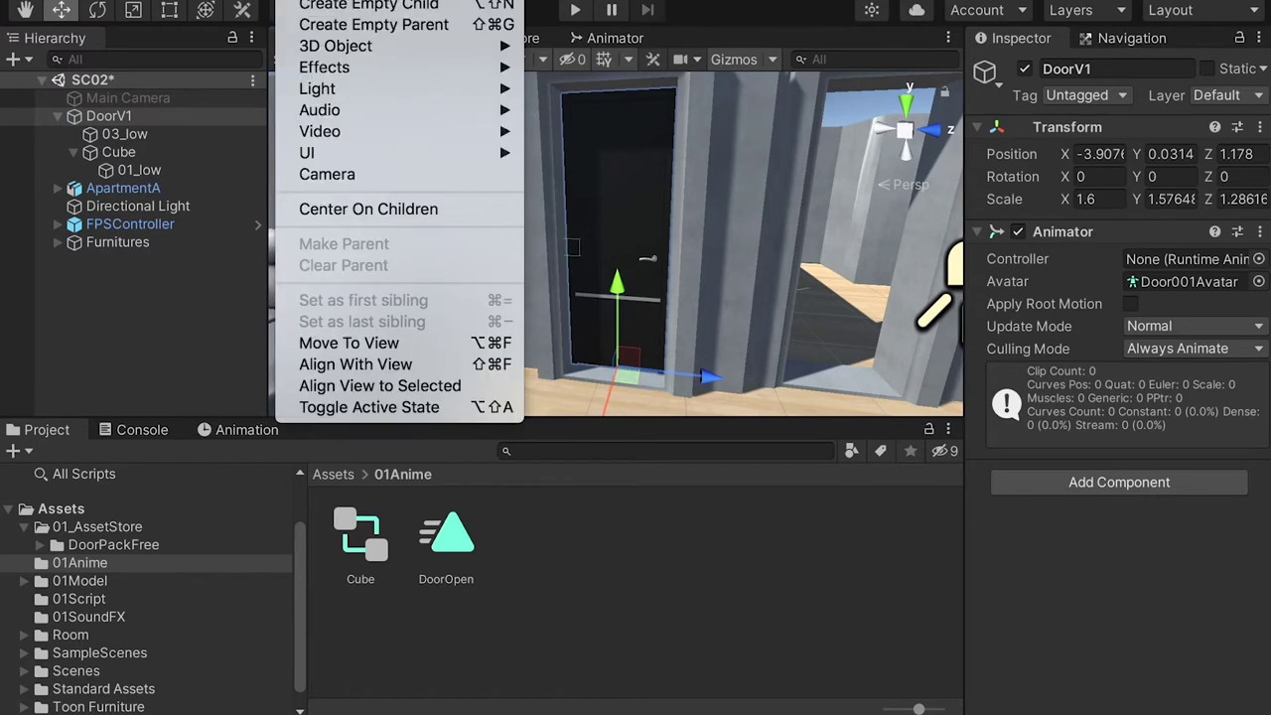
{"action": "mouse_move", "coordinate": [350, 48]}
{"action": "left_click", "coordinate": [585, 48]}
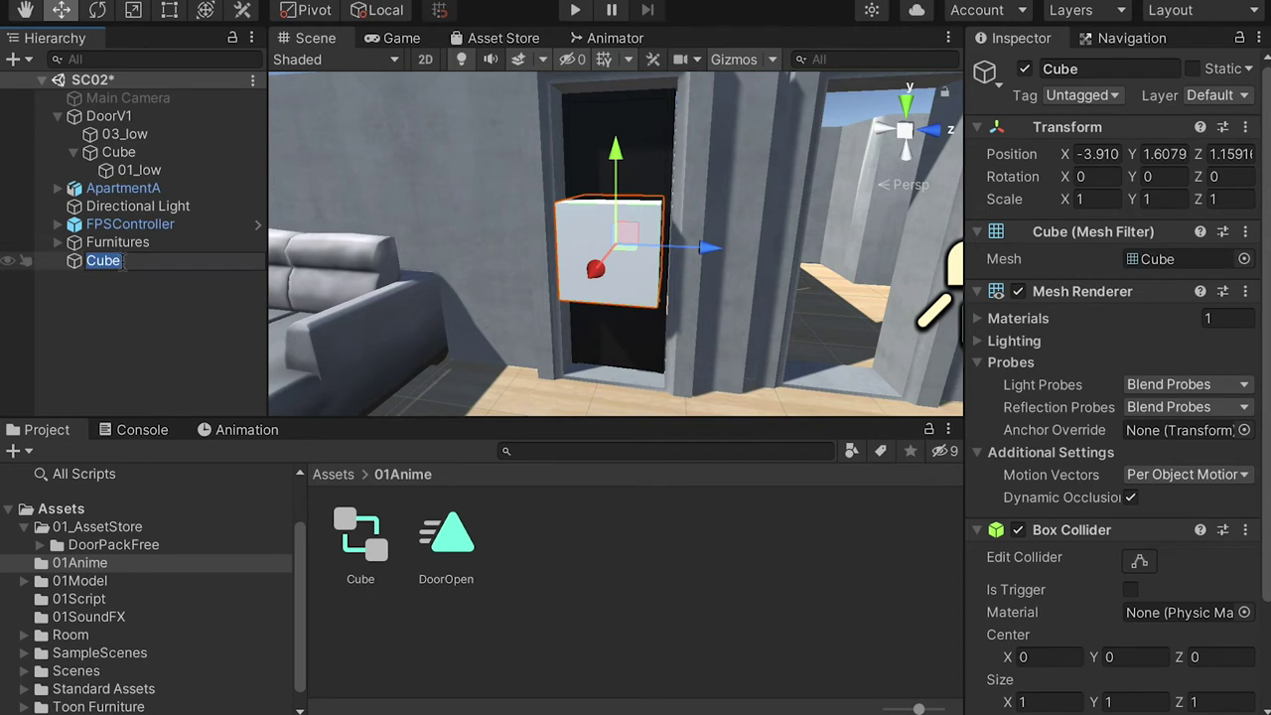
{"action": "type", "text": "TriggerDoorO"}
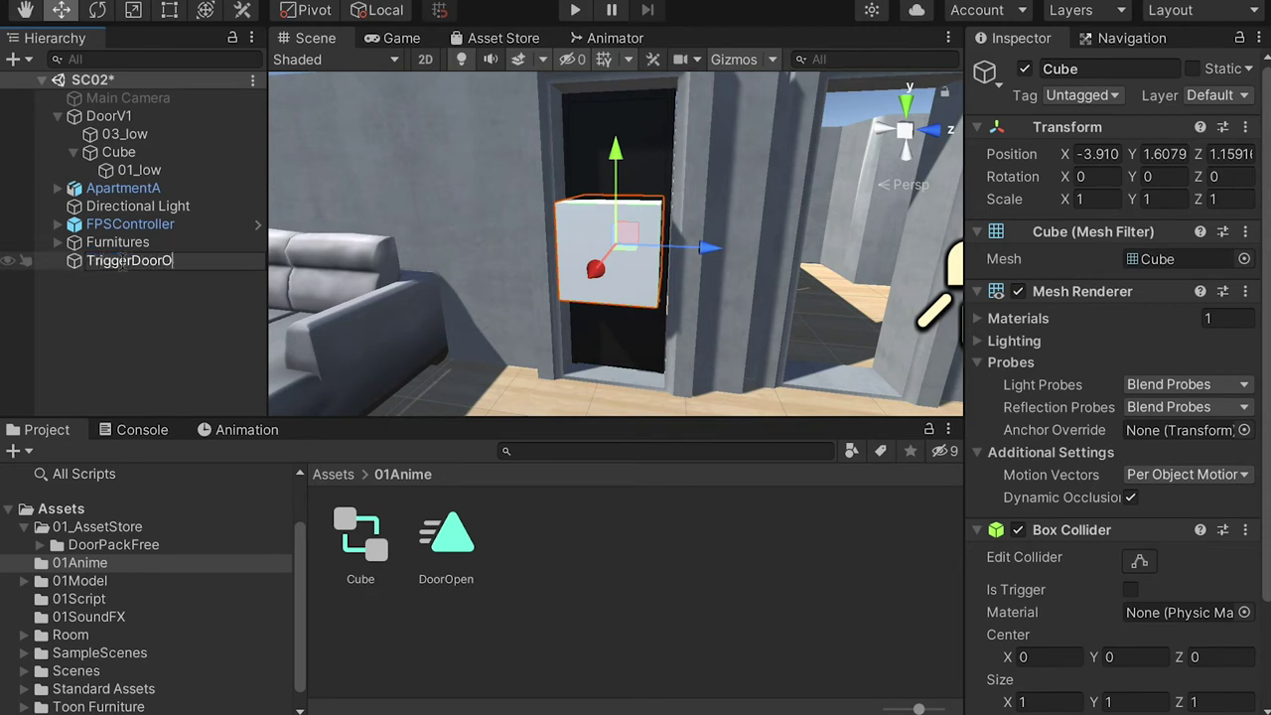
{"action": "type", "text": "pen"}
{"action": "key", "text": "Return"}
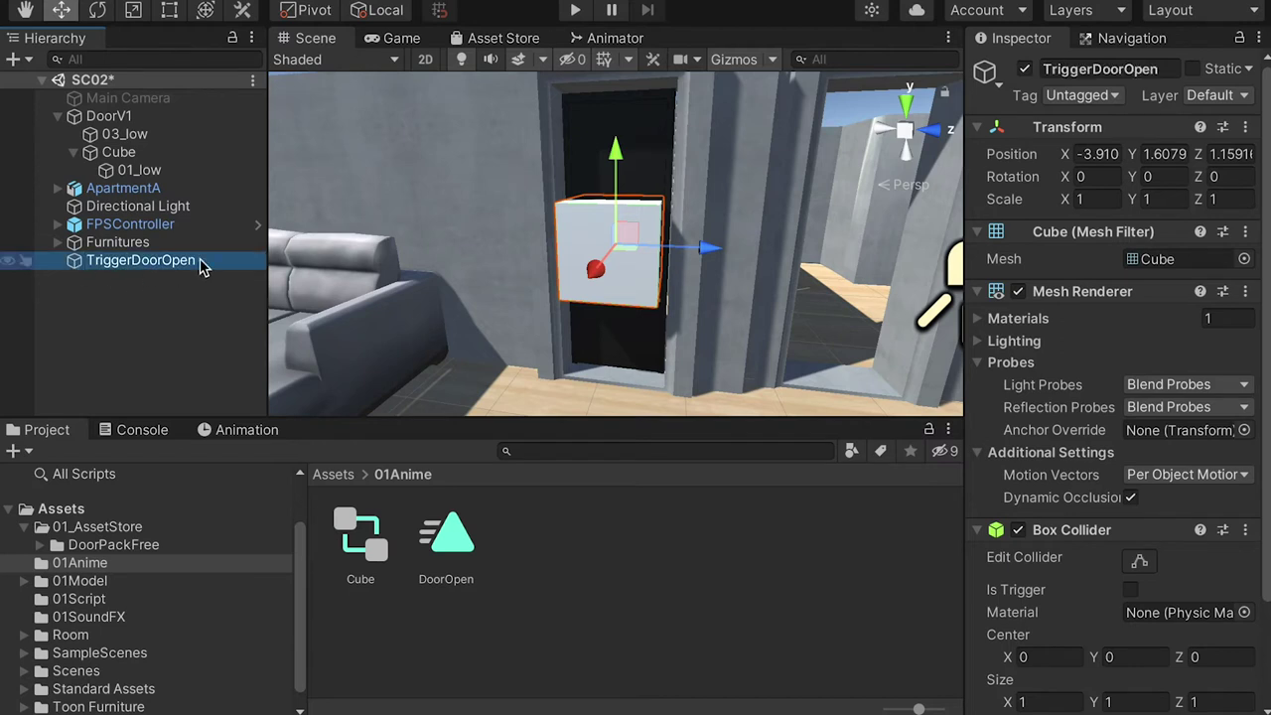
Scale TriggerDoorOpen to about 1.39 x 2.57 x 1.31 and move it to X -3.69 so it covers the doorway
{"action": "left_click_drag", "start_coordinate": [572, 251], "coordinate": [528, 274], "text": "alt"}
{"action": "left_click_drag", "start_coordinate": [616, 148], "coordinate": [590, 32]}
{"action": "left_click_drag", "start_coordinate": [586, 214], "coordinate": [636, 169], "text": "alt"}
{"action": "key", "text": "w"}
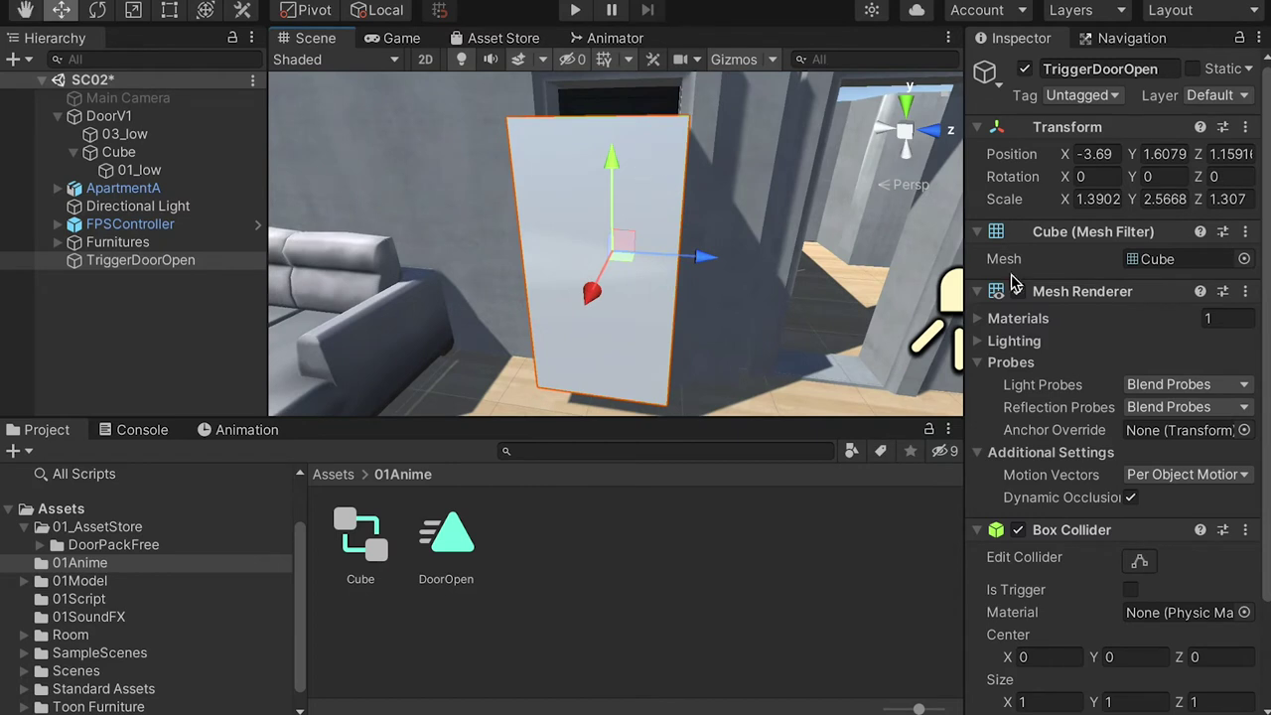
Disable TriggerDoorOpen's Mesh Renderer and enable Is Trigger on its Box Collider
{"action": "left_click", "coordinate": [1018, 291]}
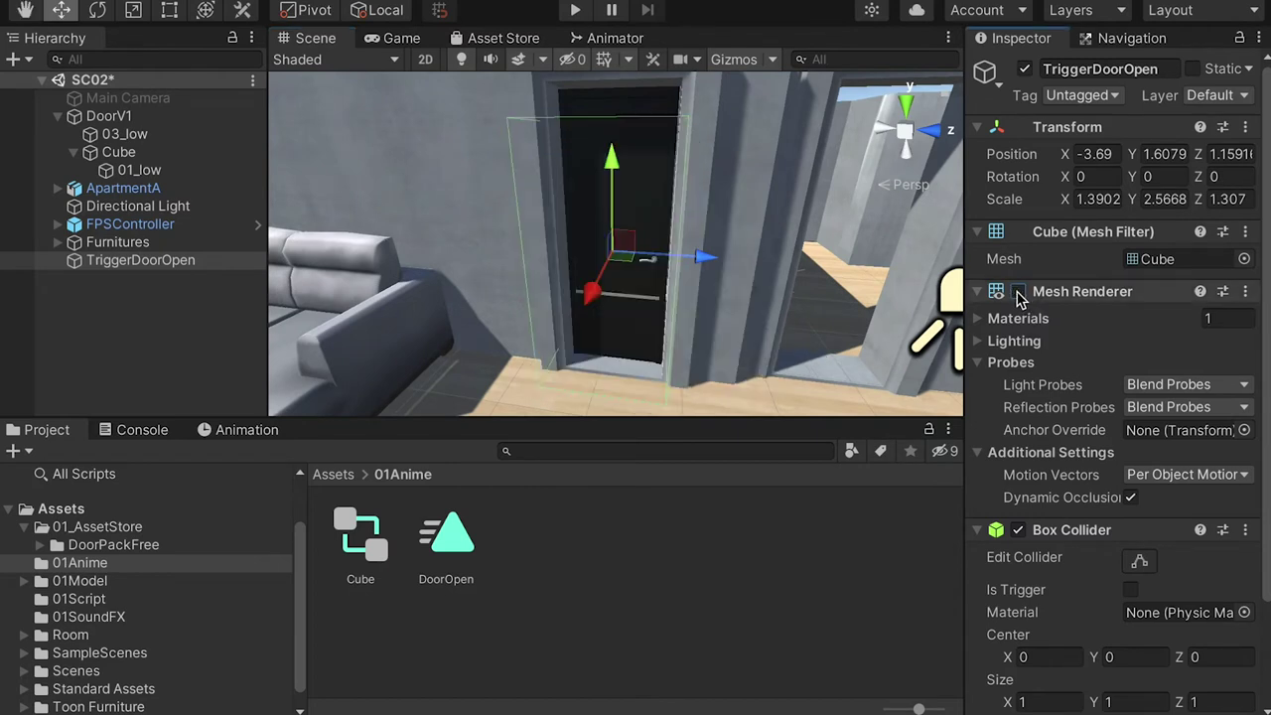
{"action": "scroll", "coordinate": [1045, 303], "scroll_direction": "down", "scroll_amount": 3}
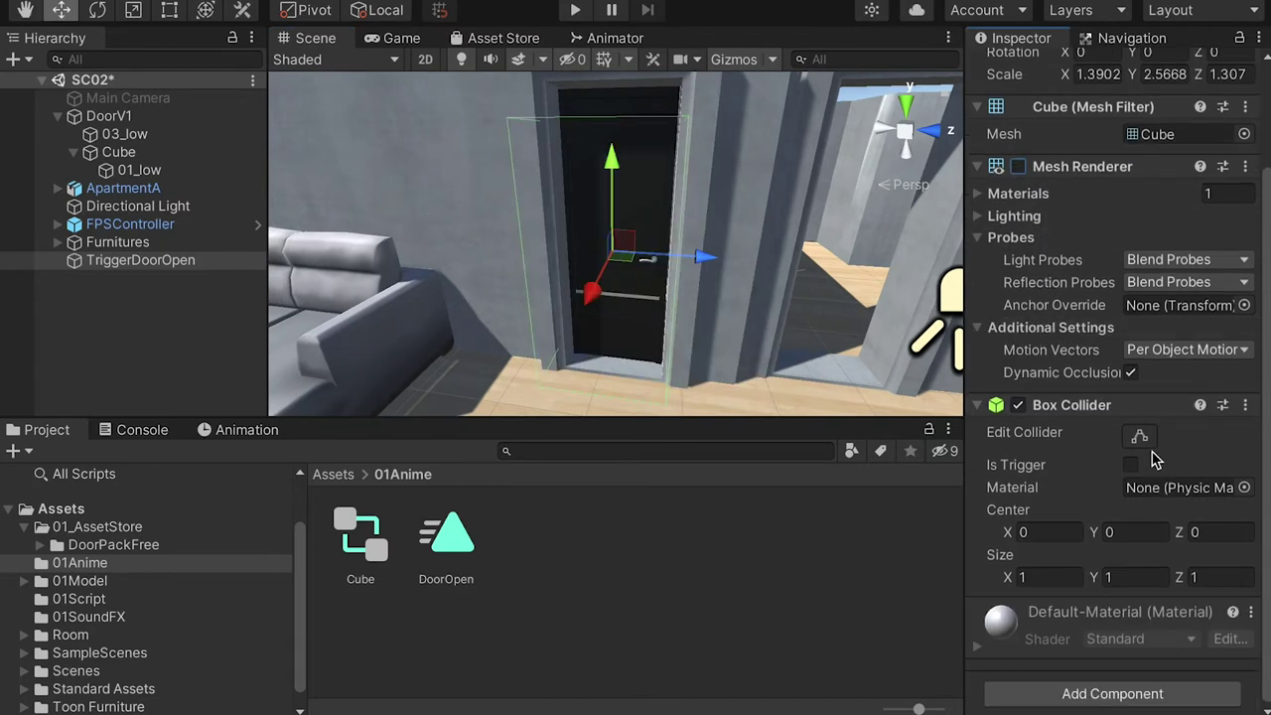
{"action": "left_click", "coordinate": [1131, 466]}
Import PressKeyOpenDoor.cs from the SurvivalGameLesson3Assets folder in Finder into the project's 01Script folder
{"action": "key", "text": "super+Tab"}
{"action": "left_click_drag", "start_coordinate": [1133, 104], "coordinate": [946, 110]}
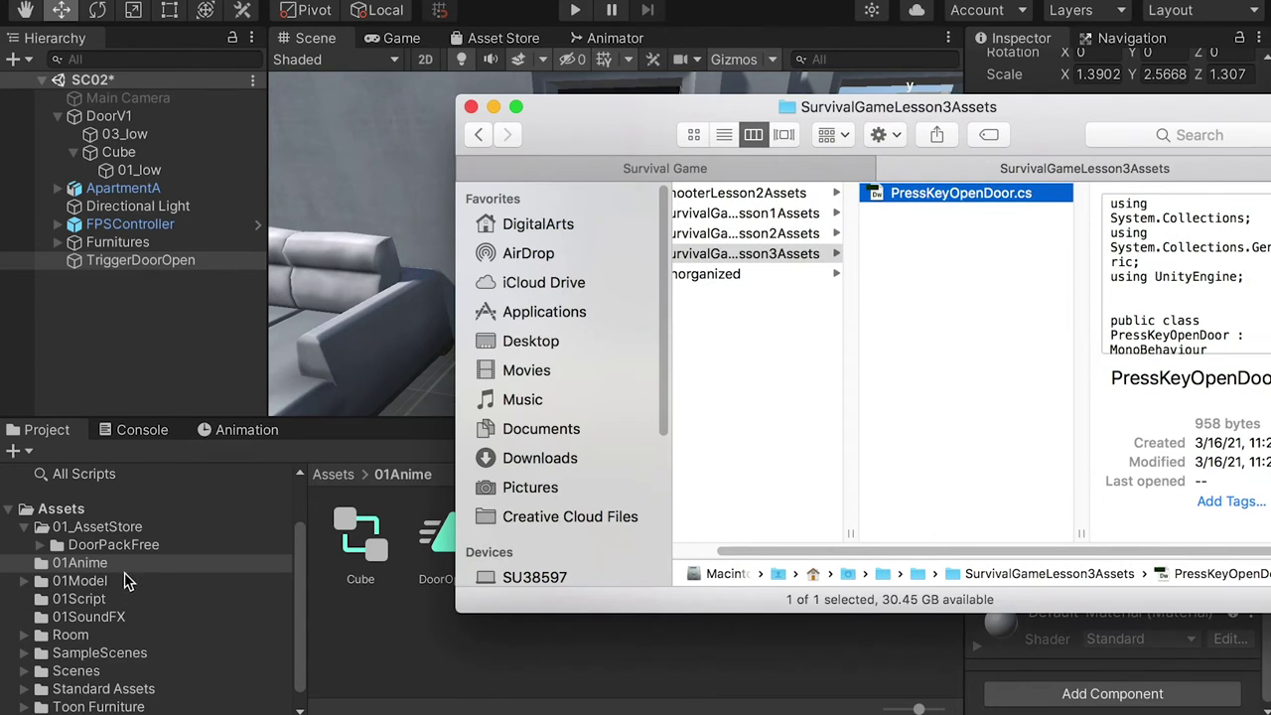
{"action": "left_click", "coordinate": [95, 582]}
{"action": "left_click", "coordinate": [91, 600]}
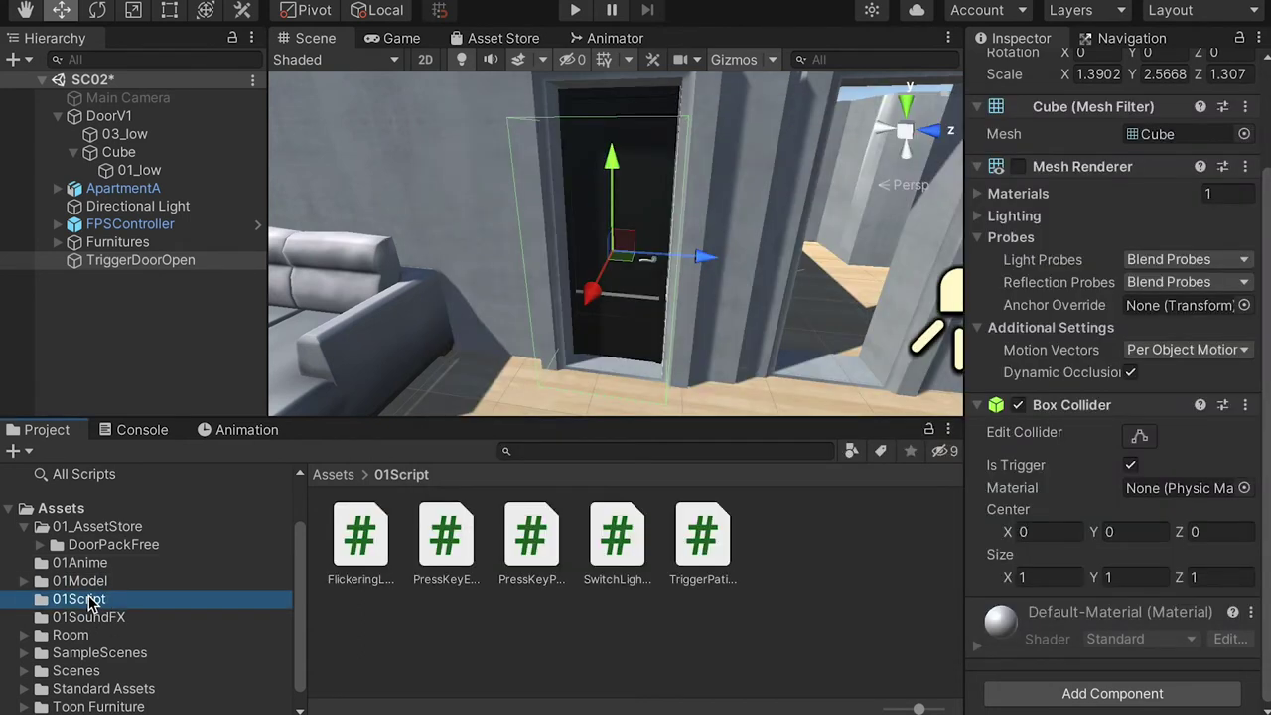
{"action": "key", "text": "super+Tab"}
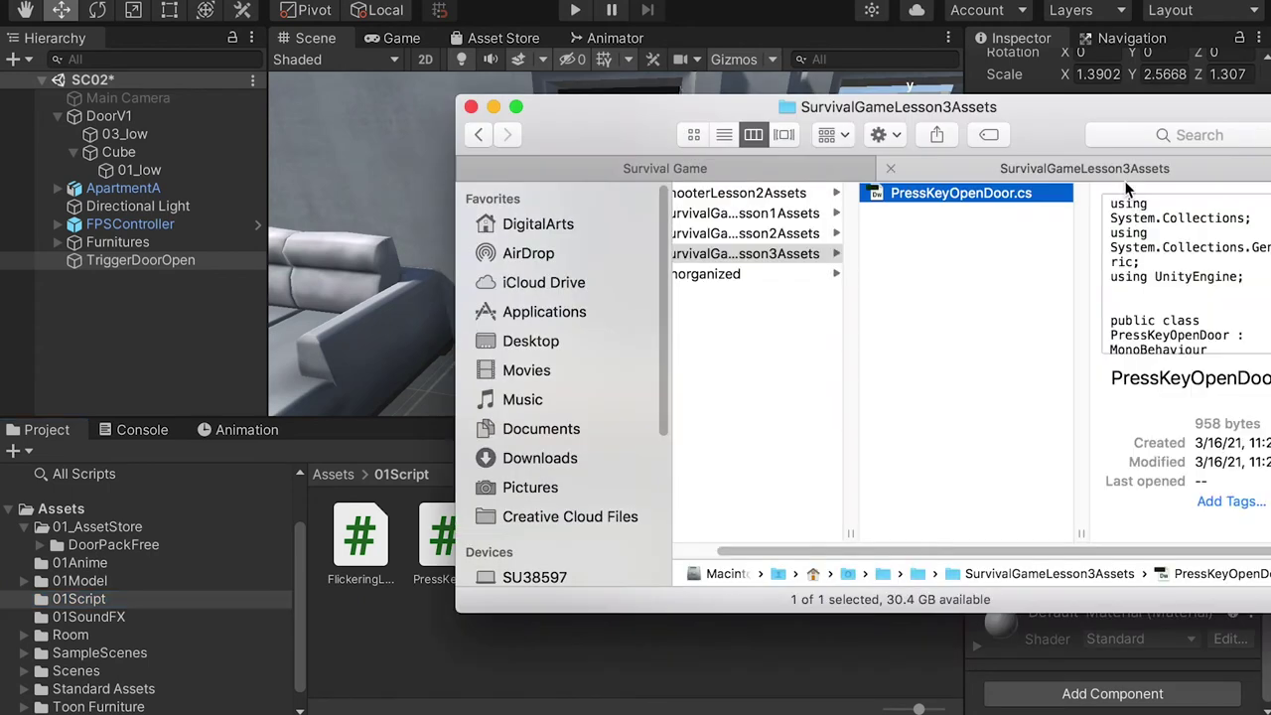
{"action": "left_click_drag", "start_coordinate": [969, 195], "coordinate": [556, 654]}
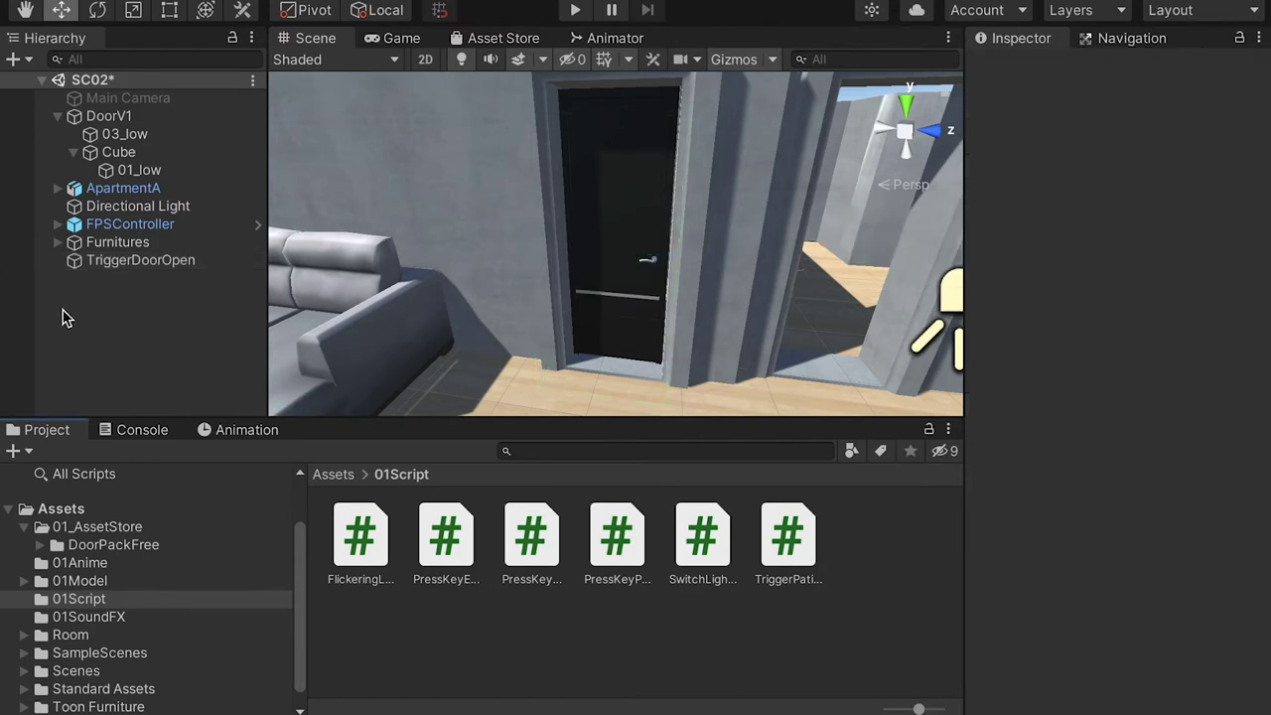
Create a UI Text object on a new canvas and name it Instruction04
{"action": "left_click", "coordinate": [119, 265]}
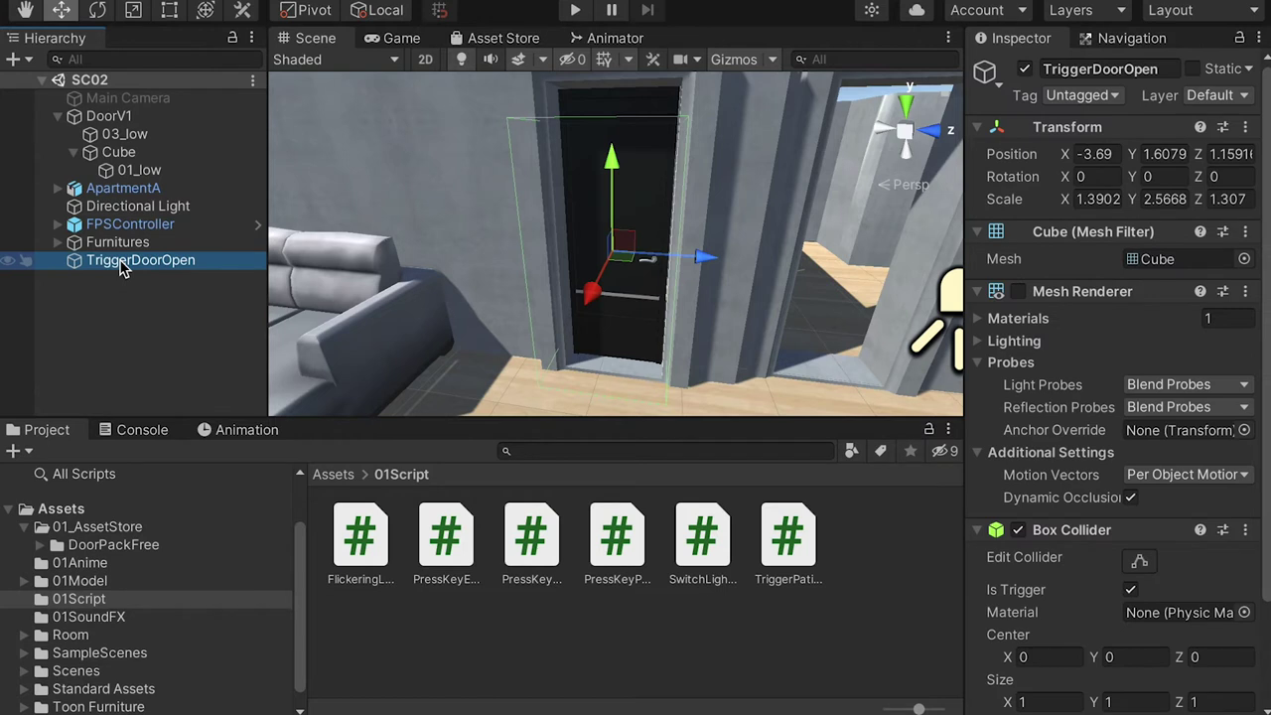
{"action": "left_click", "coordinate": [105, 309]}
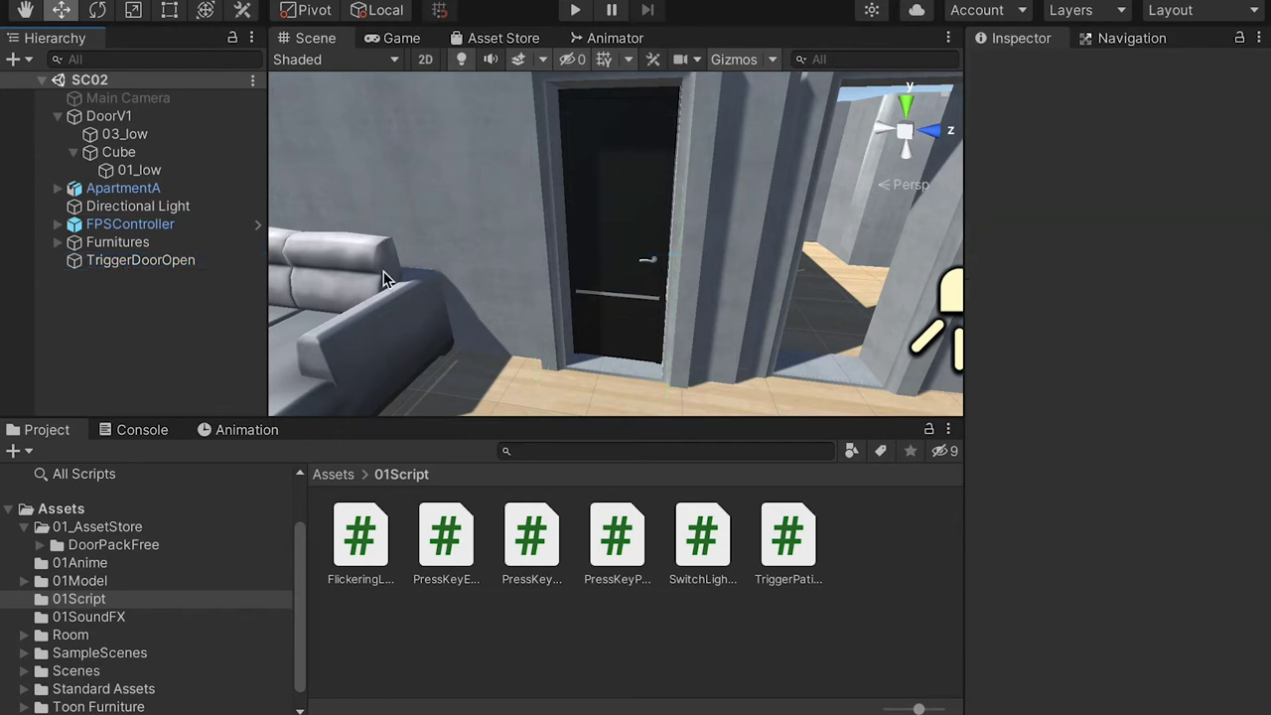
{"action": "left_click", "coordinate": [307, 0]}
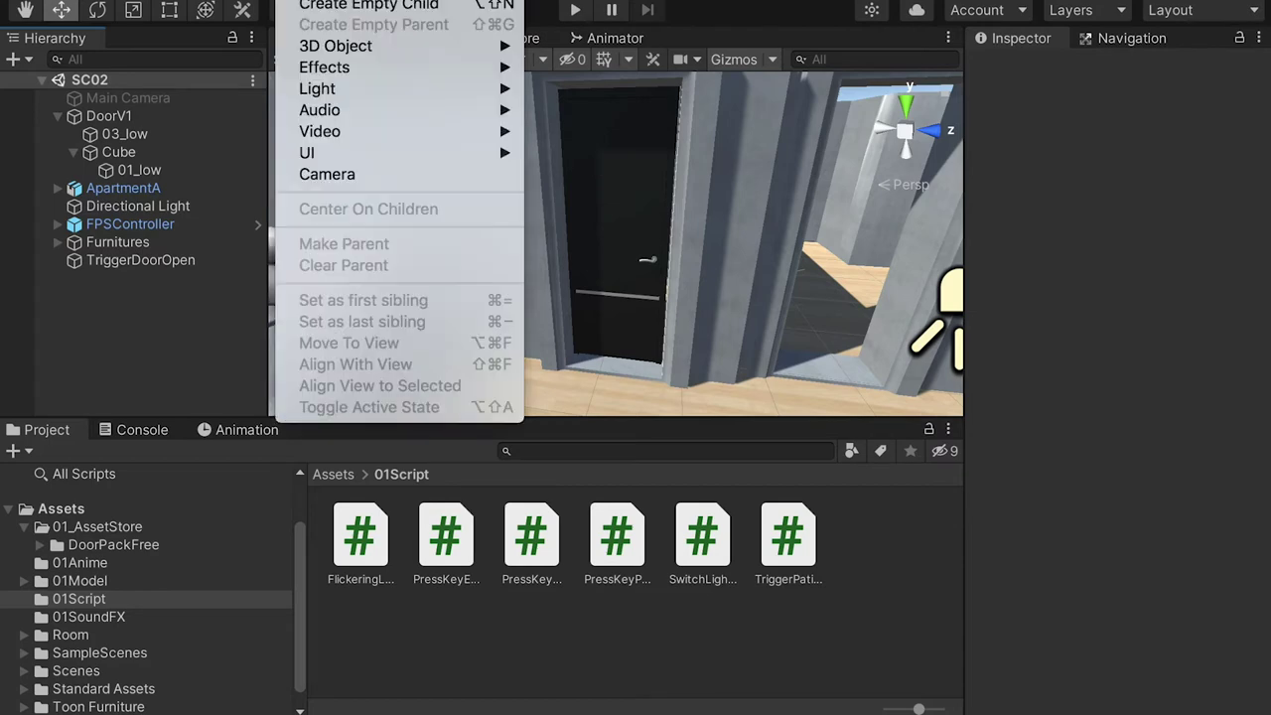
{"action": "mouse_move", "coordinate": [339, 71]}
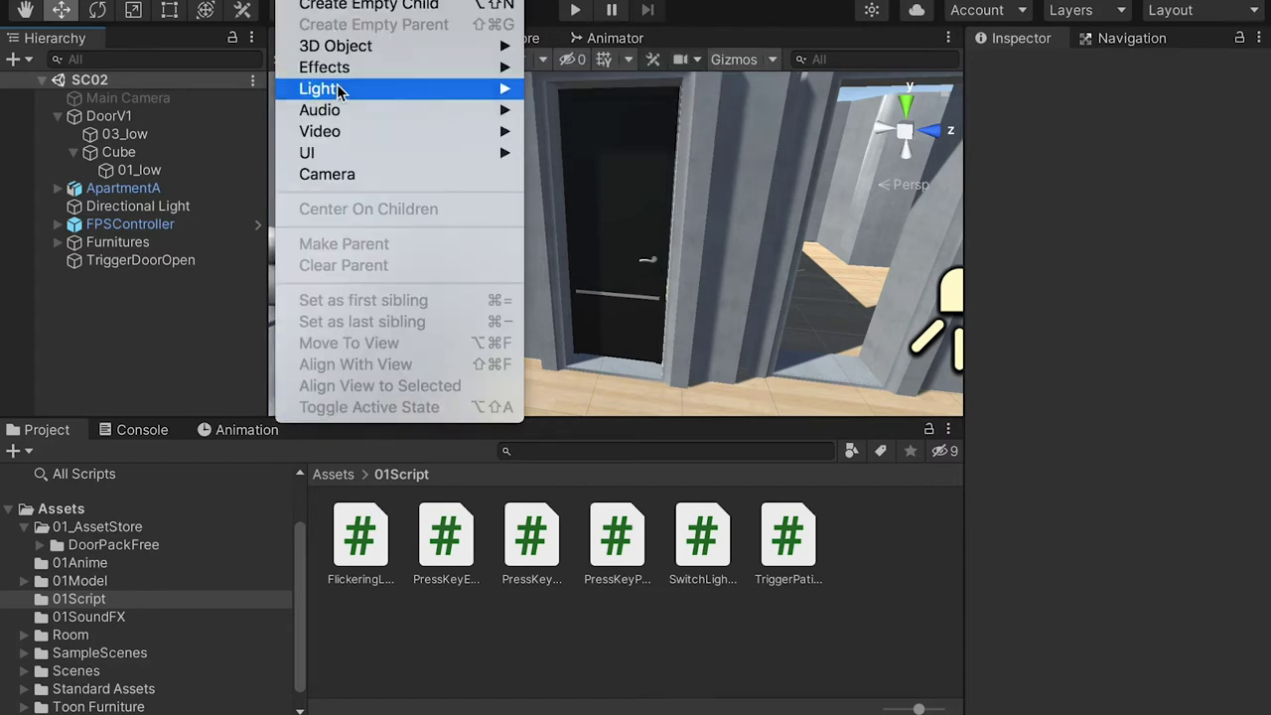
{"action": "mouse_move", "coordinate": [477, 152]}
{"action": "left_click", "coordinate": [582, 159]}
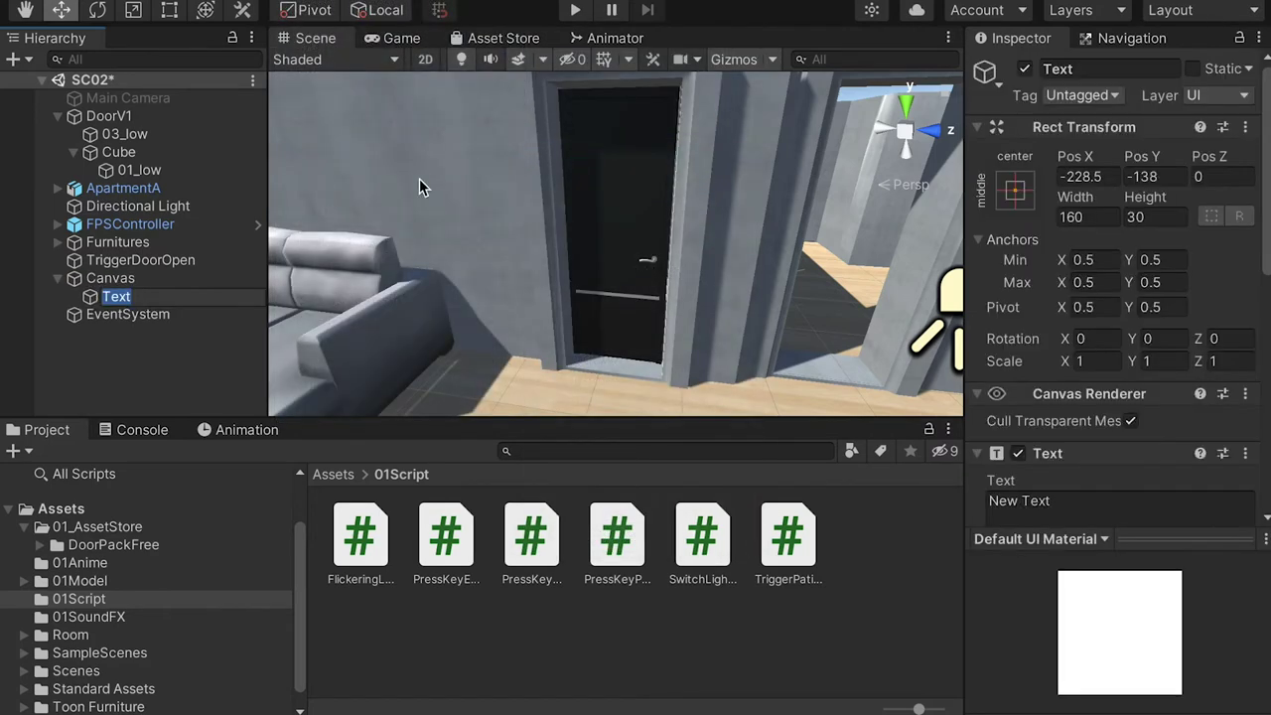
{"action": "key", "text": "BackSpace"}
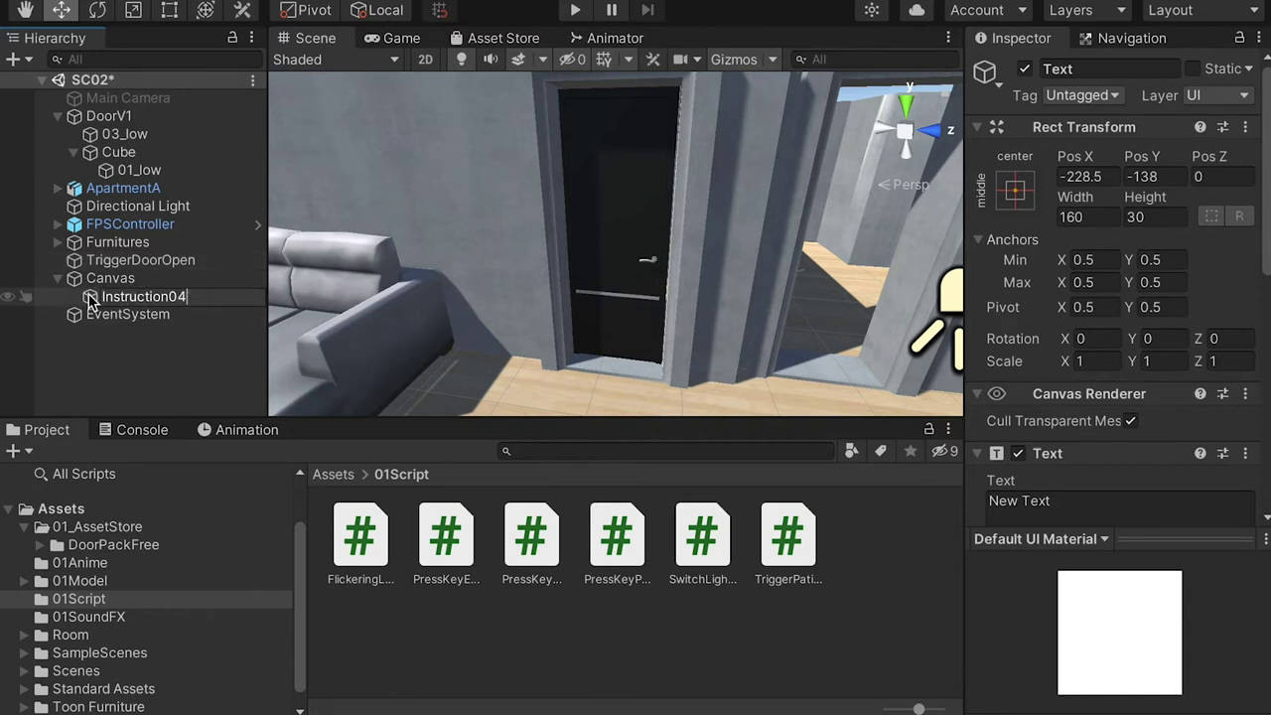
{"action": "key", "text": "Return"}
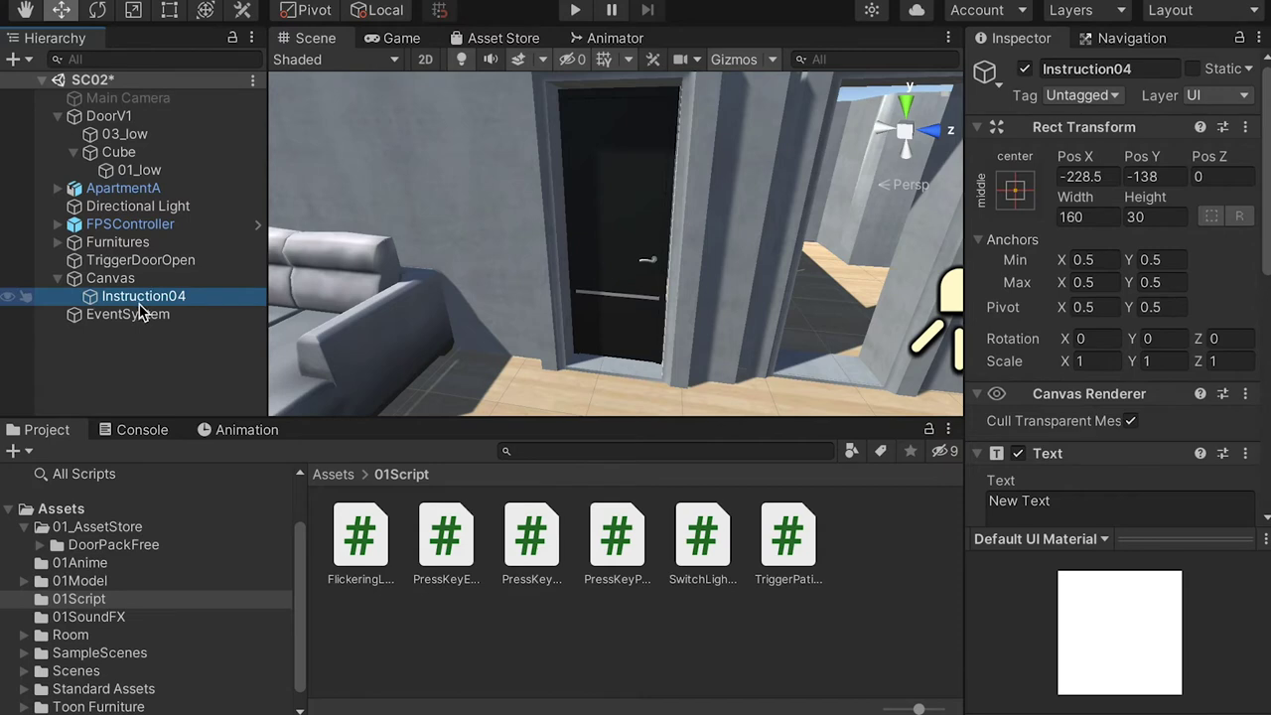
Raise Instruction04 to Pos Y about -8.5 and shift it along positive X toward the middle of the canvas
{"action": "double_click", "coordinate": [92, 301]}
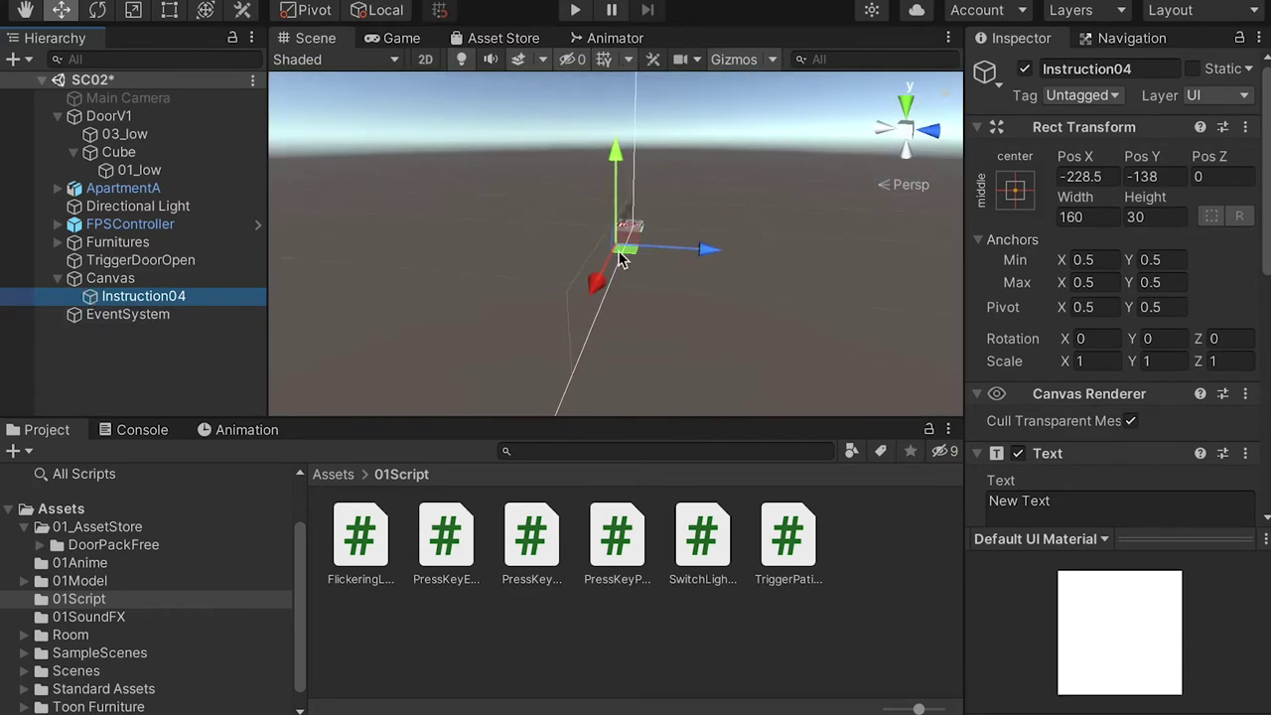
{"action": "scroll", "coordinate": [626, 256], "scroll_direction": "up", "scroll_amount": 5}
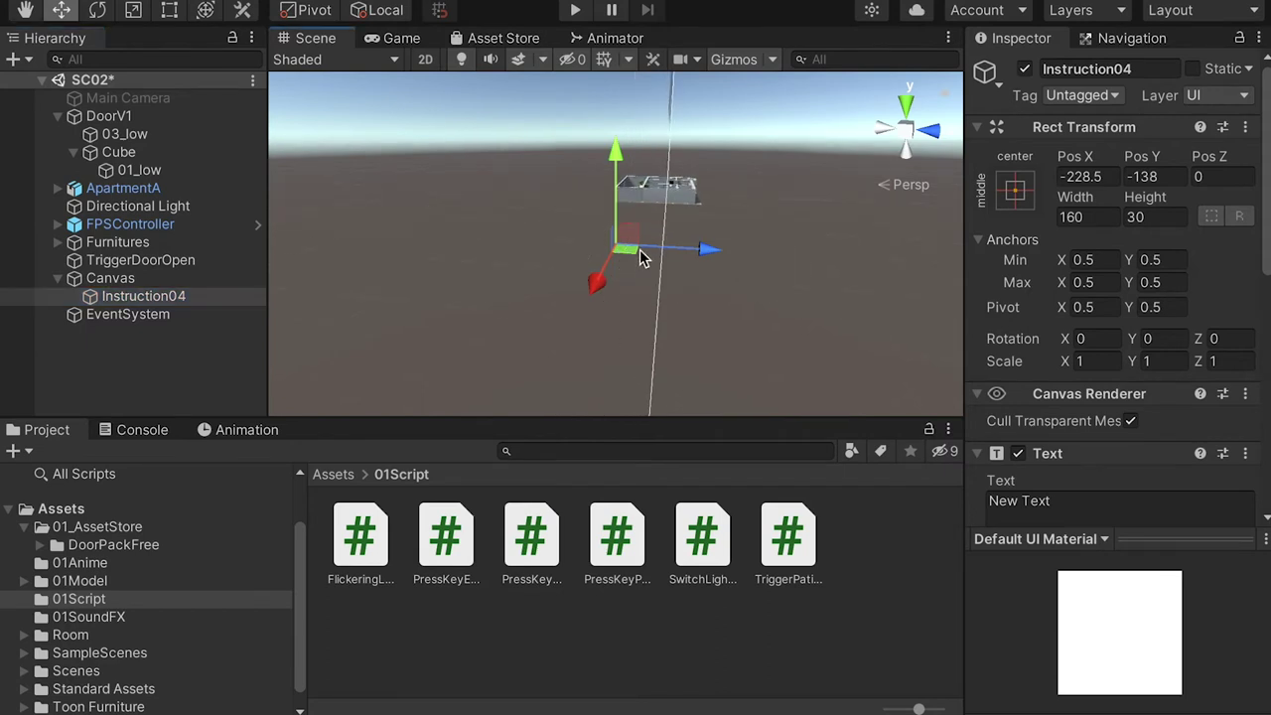
{"action": "left_click_drag", "start_coordinate": [778, 252], "coordinate": [427, 236], "text": "alt"}
{"action": "left_click_drag", "start_coordinate": [715, 286], "coordinate": [626, 204], "text": "alt"}
{"action": "left_click", "coordinate": [182, 302]}
{"action": "right_click_drag", "start_coordinate": [817, 228], "coordinate": [445, 150], "text": "alt"}
{"action": "middle_click_drag", "start_coordinate": [655, 182], "coordinate": [491, 293]}
{"action": "left_click_drag", "start_coordinate": [435, 291], "coordinate": [433, 139]}
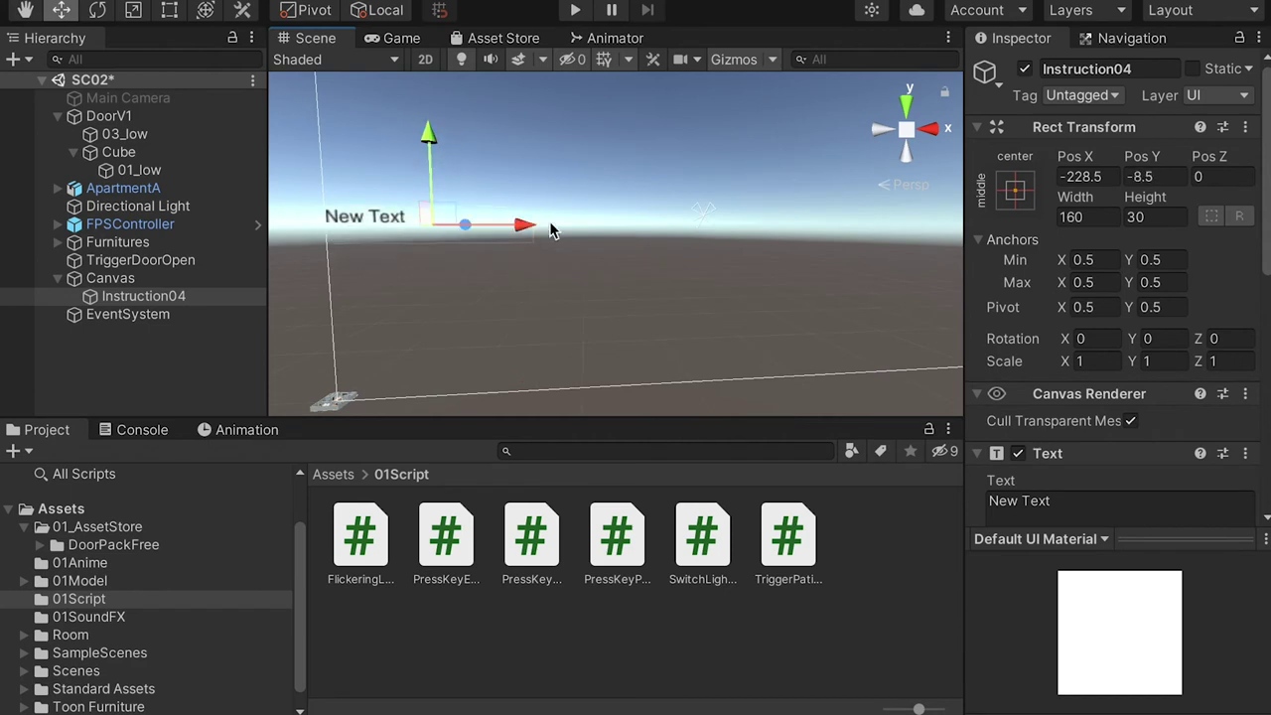
{"action": "left_click_drag", "start_coordinate": [520, 217], "coordinate": [728, 230]}
{"action": "middle_click_drag", "start_coordinate": [741, 250], "coordinate": [618, 226]}
Replace Instruction04's text content with "Press [E] to open door."
{"action": "scroll", "coordinate": [1142, 298], "scroll_direction": "down", "scroll_amount": 5}
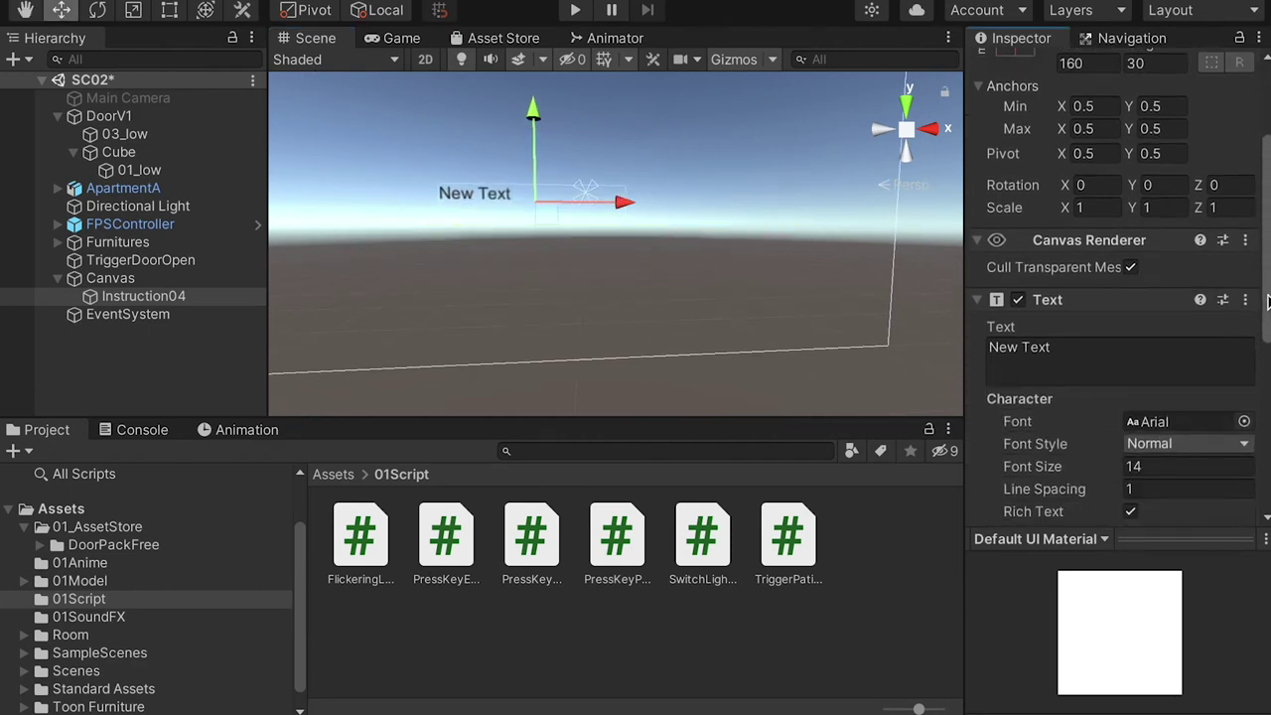
{"action": "left_click_drag", "start_coordinate": [1051, 273], "coordinate": [960, 263]}
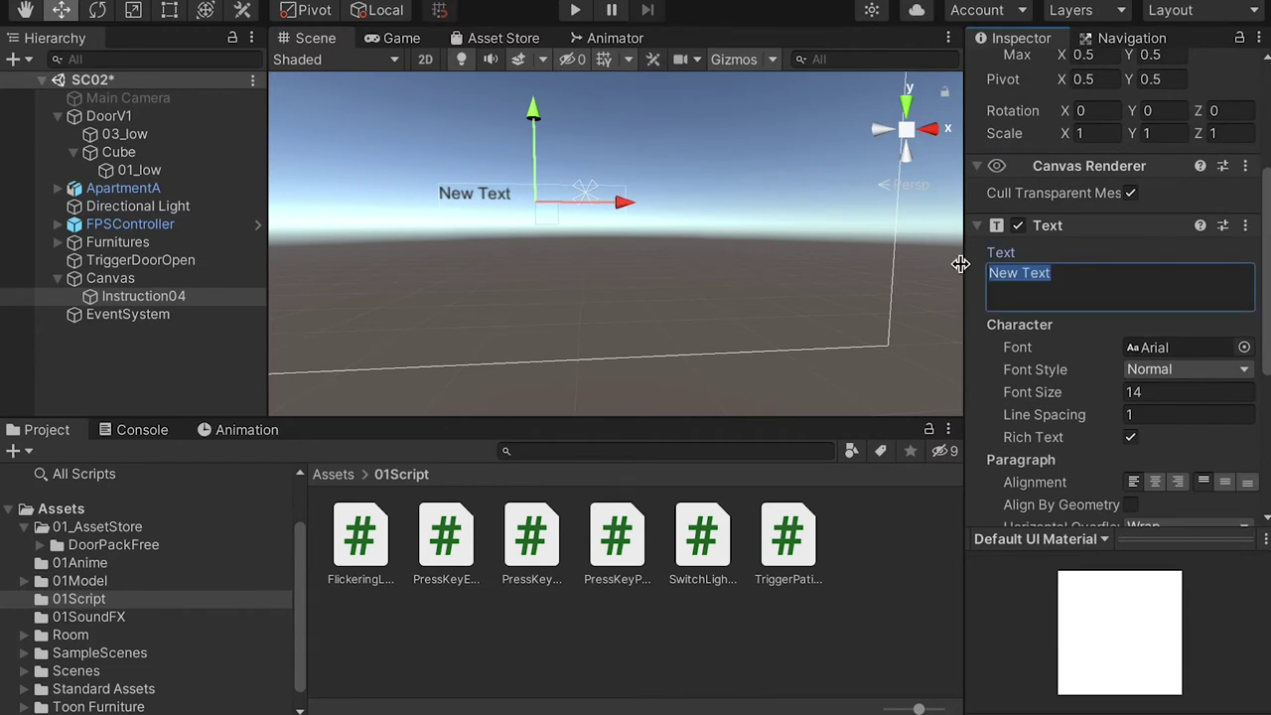
{"action": "type", "text": "Pre"}
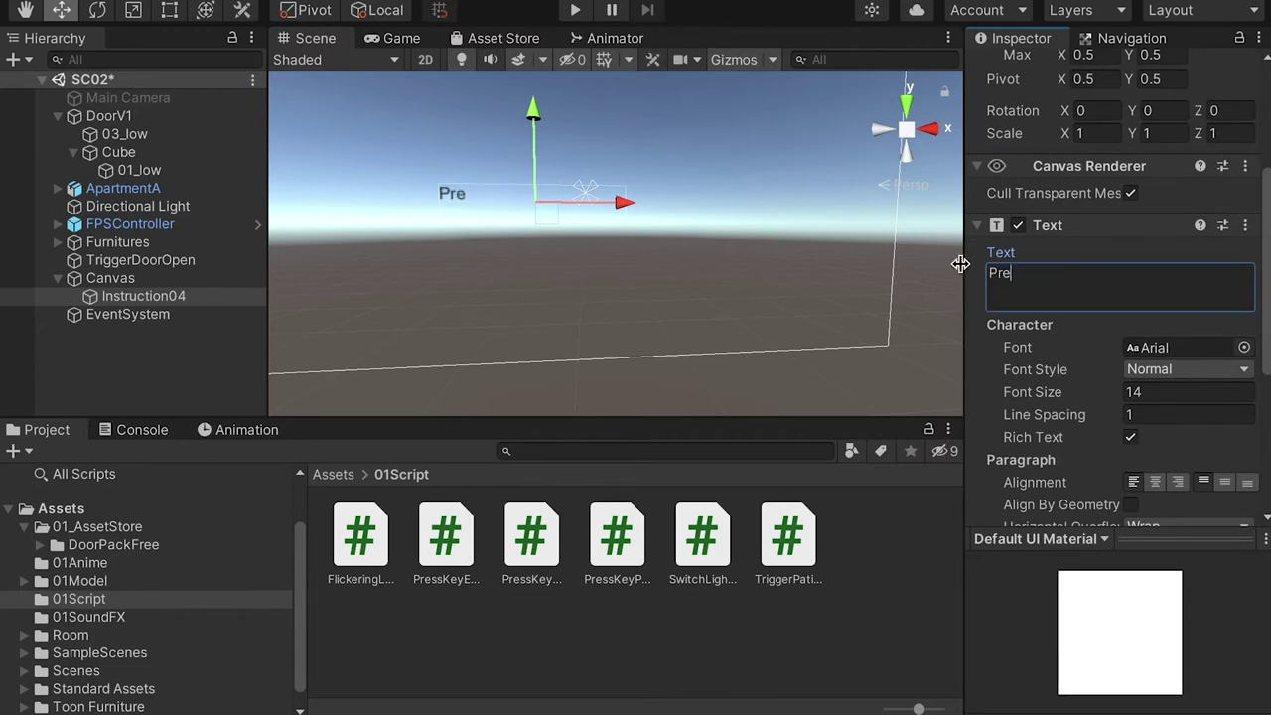
{"action": "type", "text": "ss []E"}
{"action": "type", "text": " to open door."}
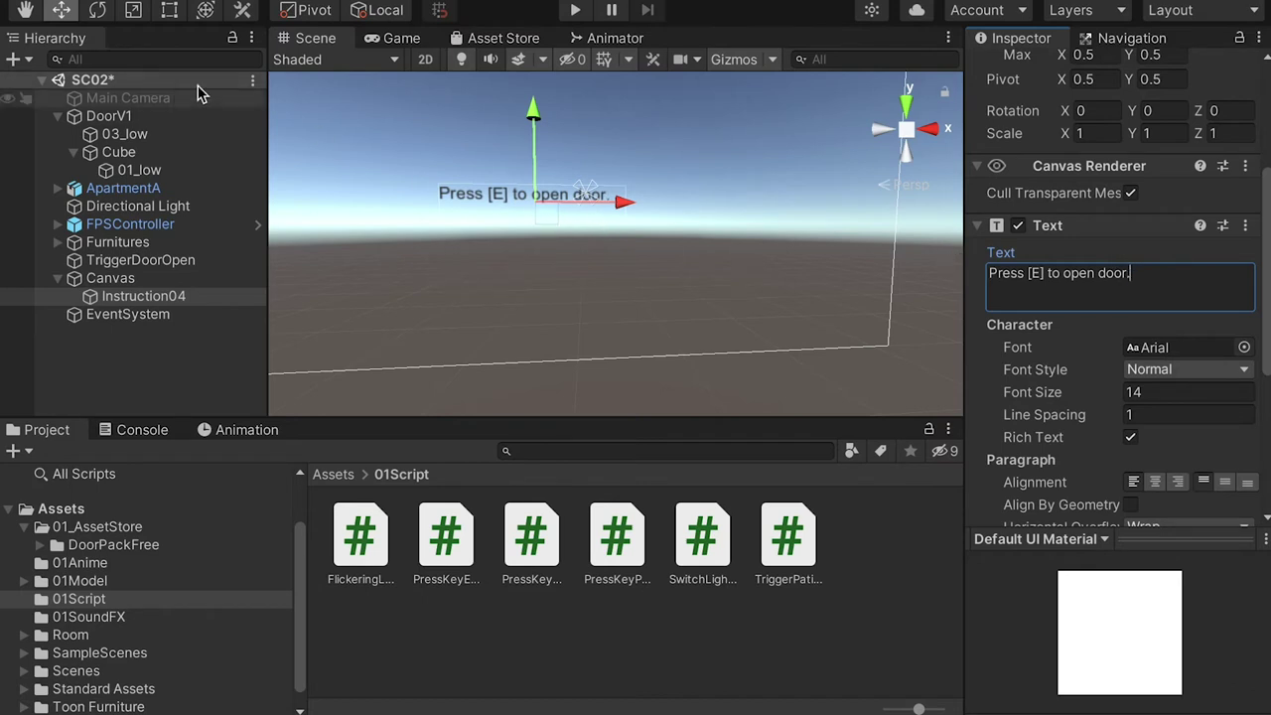
Shift Instruction04 slightly farther along positive X on the canvas
{"action": "left_click", "coordinate": [169, 10]}
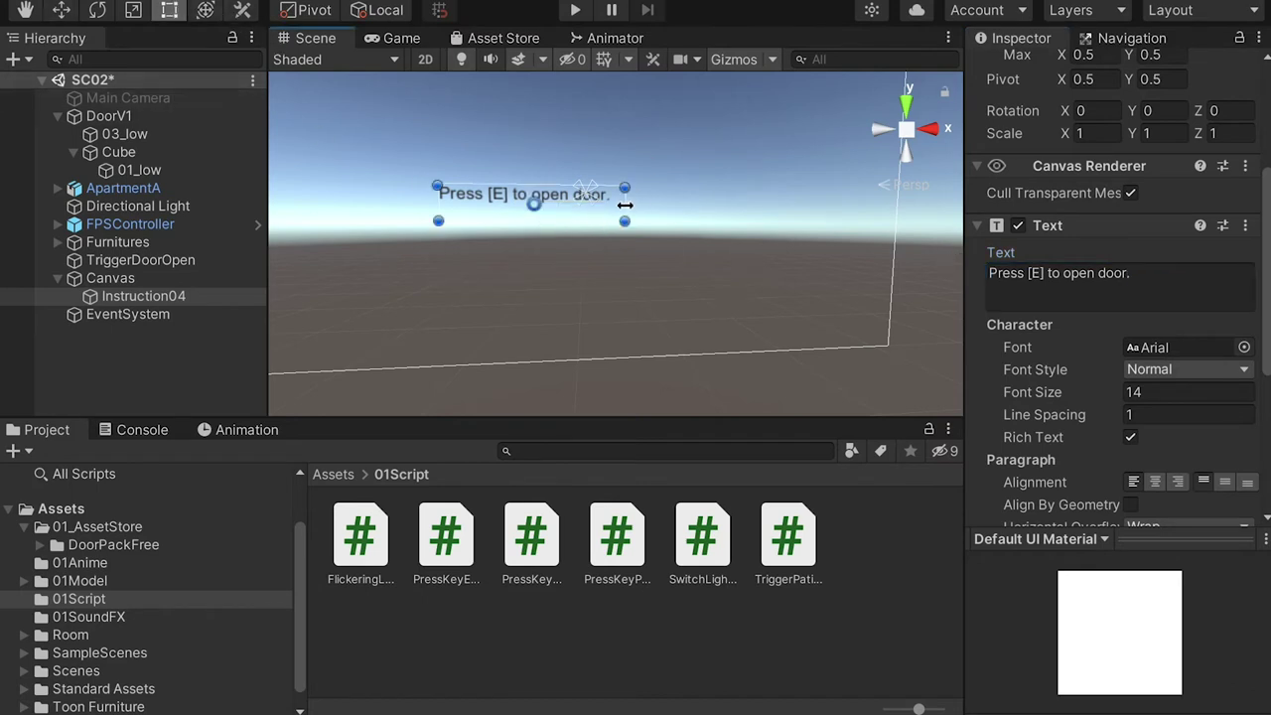
{"action": "left_click", "coordinate": [60, 10]}
{"action": "left_click_drag", "start_coordinate": [606, 196], "coordinate": [663, 202]}
Set Instruction04's font size to 20 and its text color to white (FFFFFF)
{"action": "left_click", "coordinate": [1178, 395]}
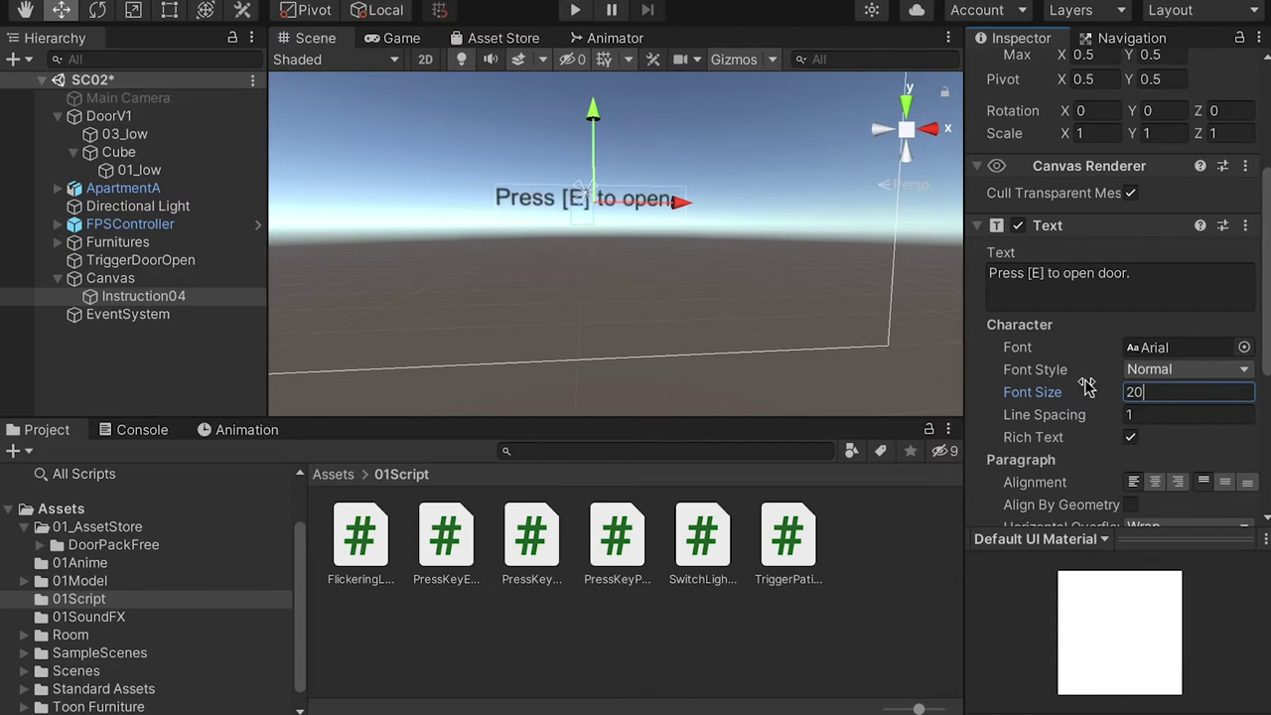
{"action": "left_click_drag", "start_coordinate": [1266, 287], "coordinate": [1267, 418]}
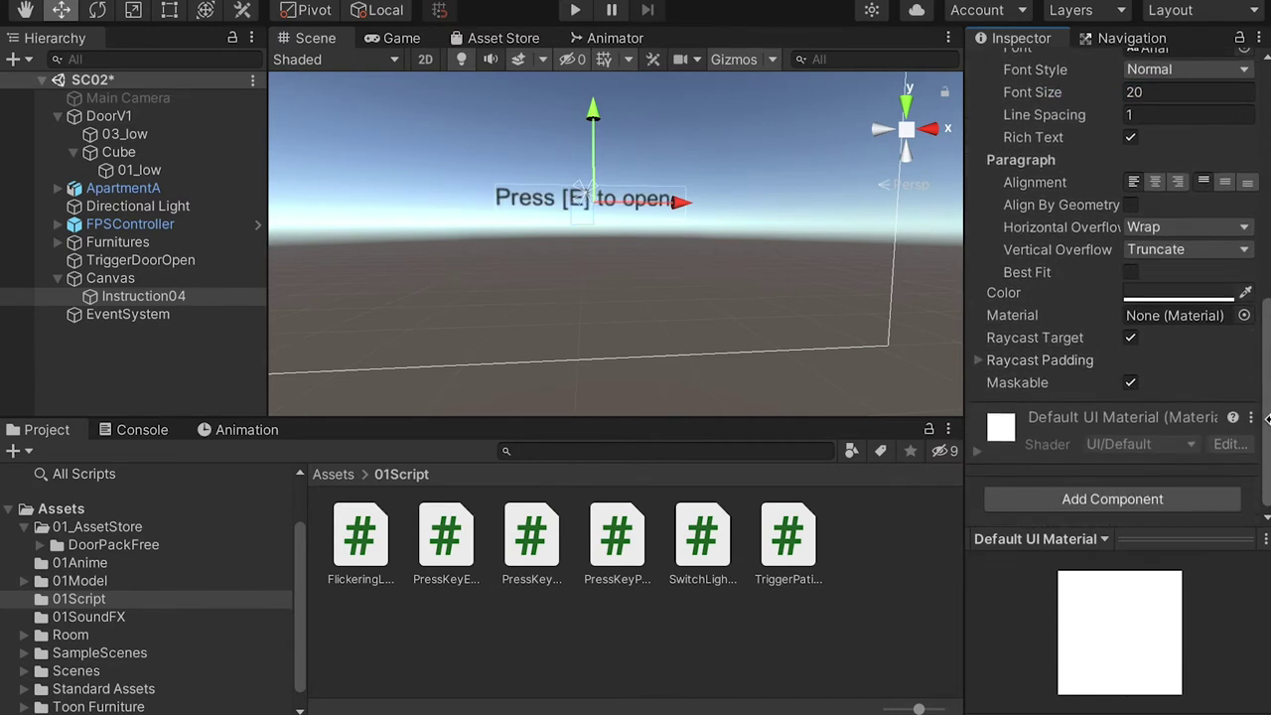
{"action": "left_click", "coordinate": [1167, 292]}
{"action": "left_click_drag", "start_coordinate": [1240, 271], "coordinate": [831, 192]}
{"action": "left_click_drag", "start_coordinate": [851, 341], "coordinate": [769, 293]}
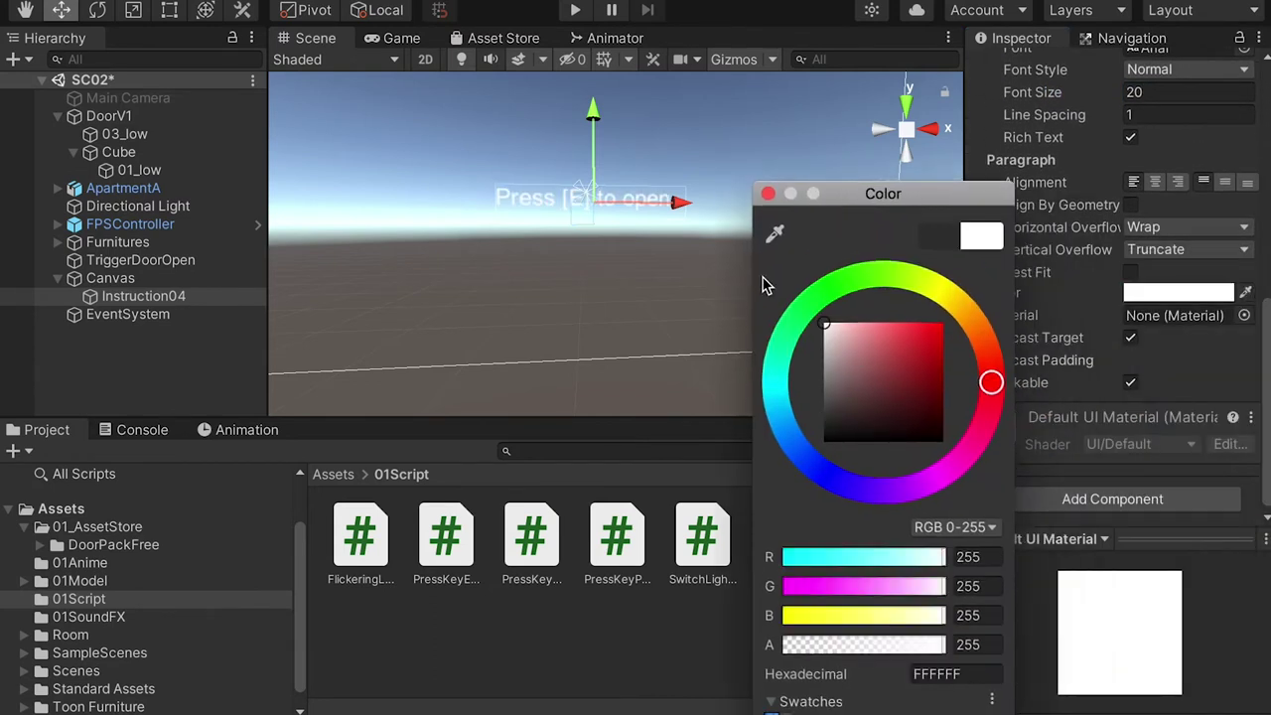
{"action": "left_click", "coordinate": [768, 193]}
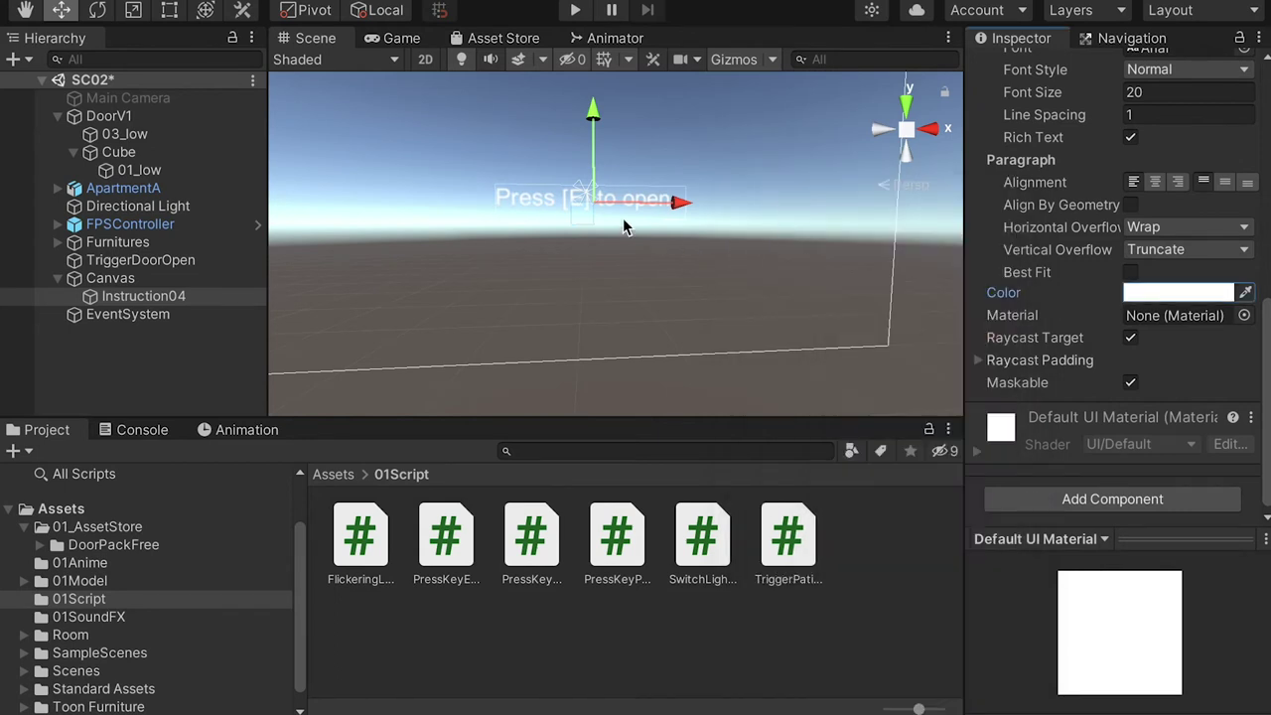
Add the Press Key Open Door script component to TriggerDoorOpen
{"action": "left_click", "coordinate": [144, 298]}
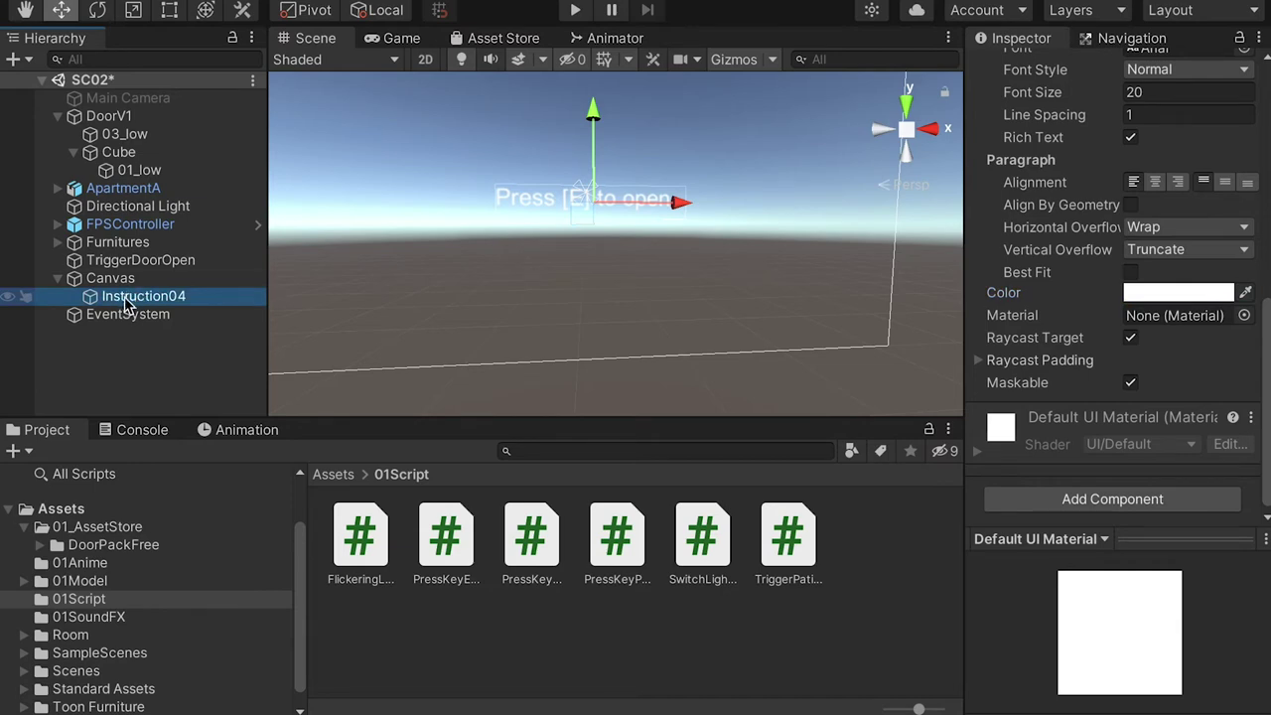
{"action": "left_click", "coordinate": [118, 261]}
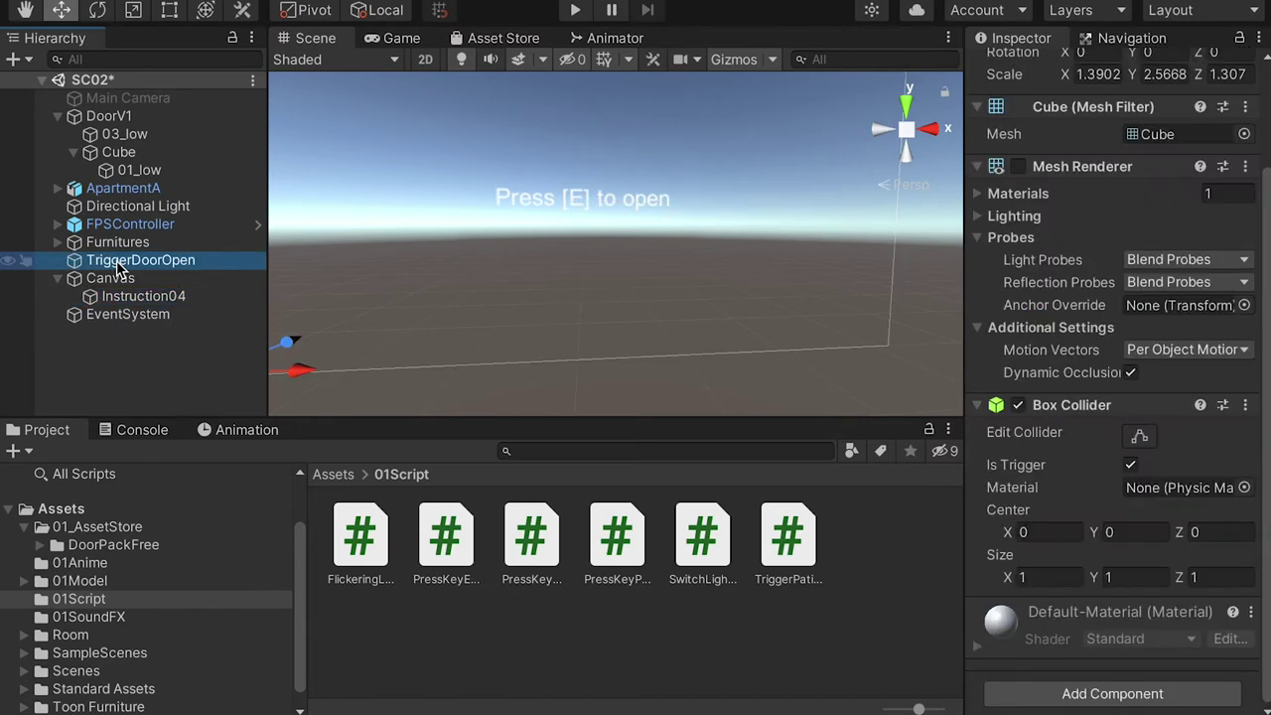
{"action": "key", "text": "f"}
{"action": "left_click_drag", "start_coordinate": [660, 263], "coordinate": [353, 304], "text": "alt"}
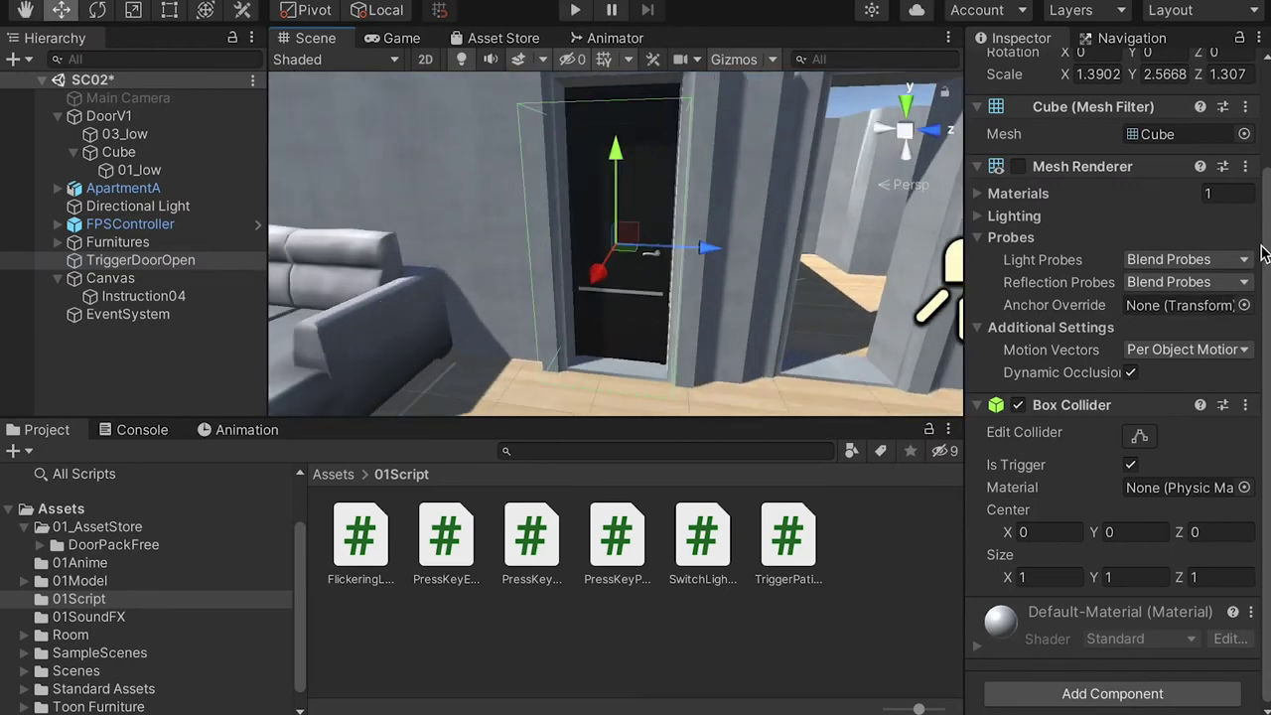
{"action": "left_click", "coordinate": [1088, 695]}
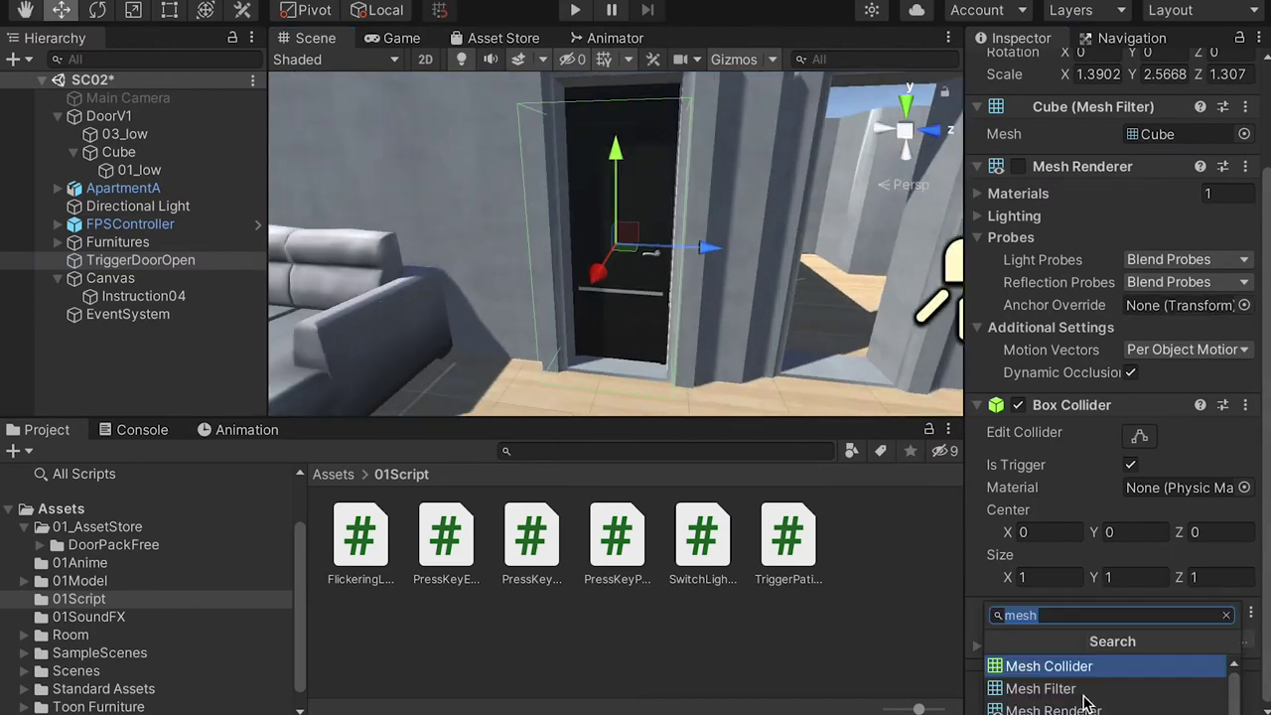
{"action": "type", "text": "pree"}
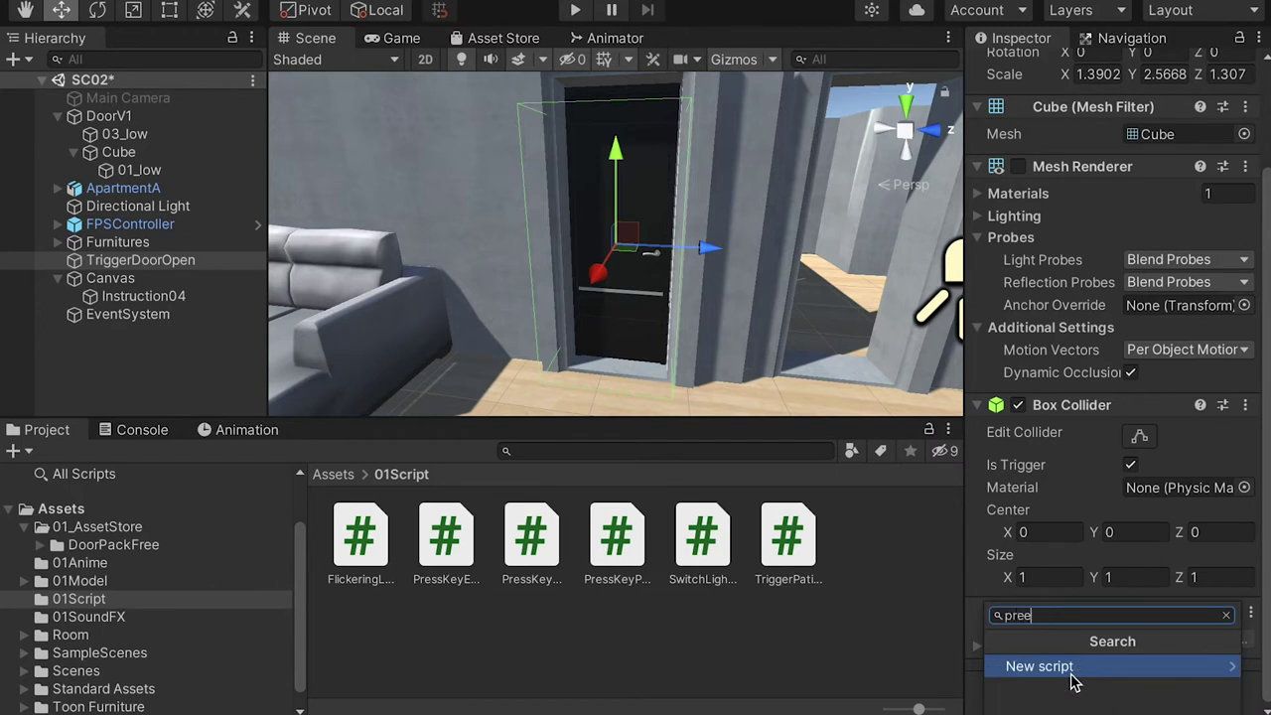
{"action": "key", "text": "BackSpace"}
{"action": "type", "text": "ss"}
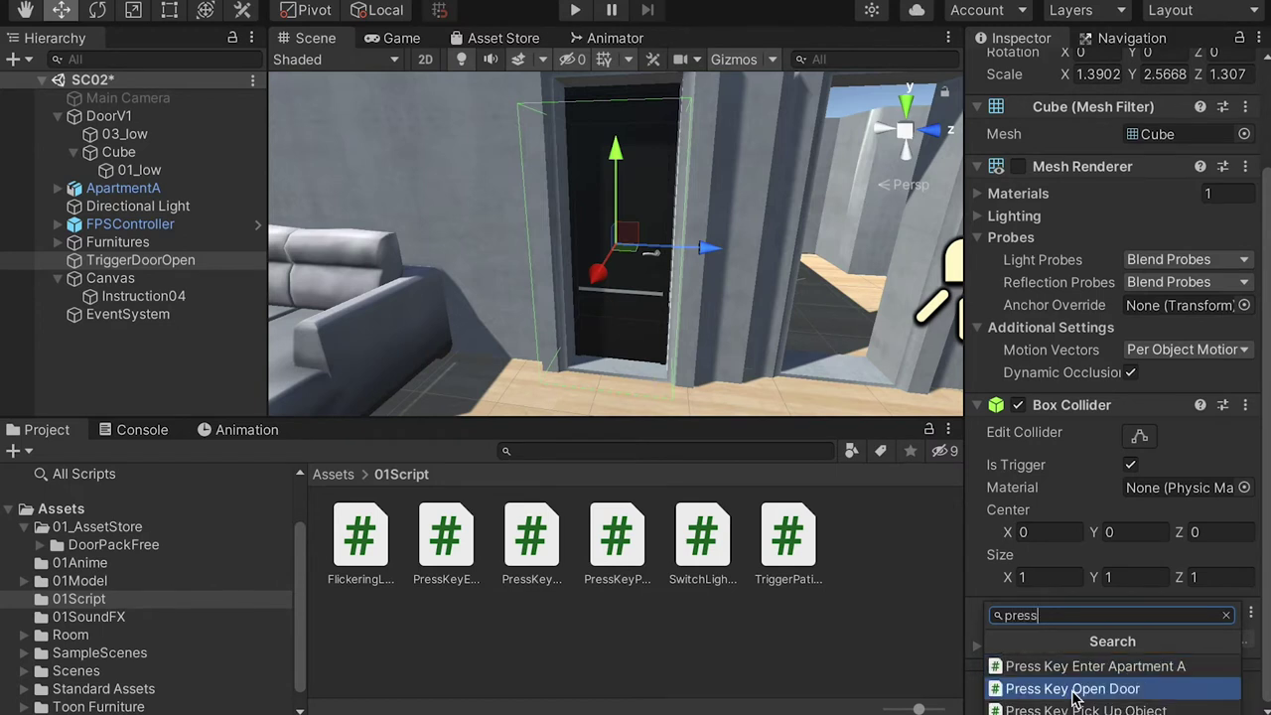
{"action": "left_click", "coordinate": [1081, 689]}
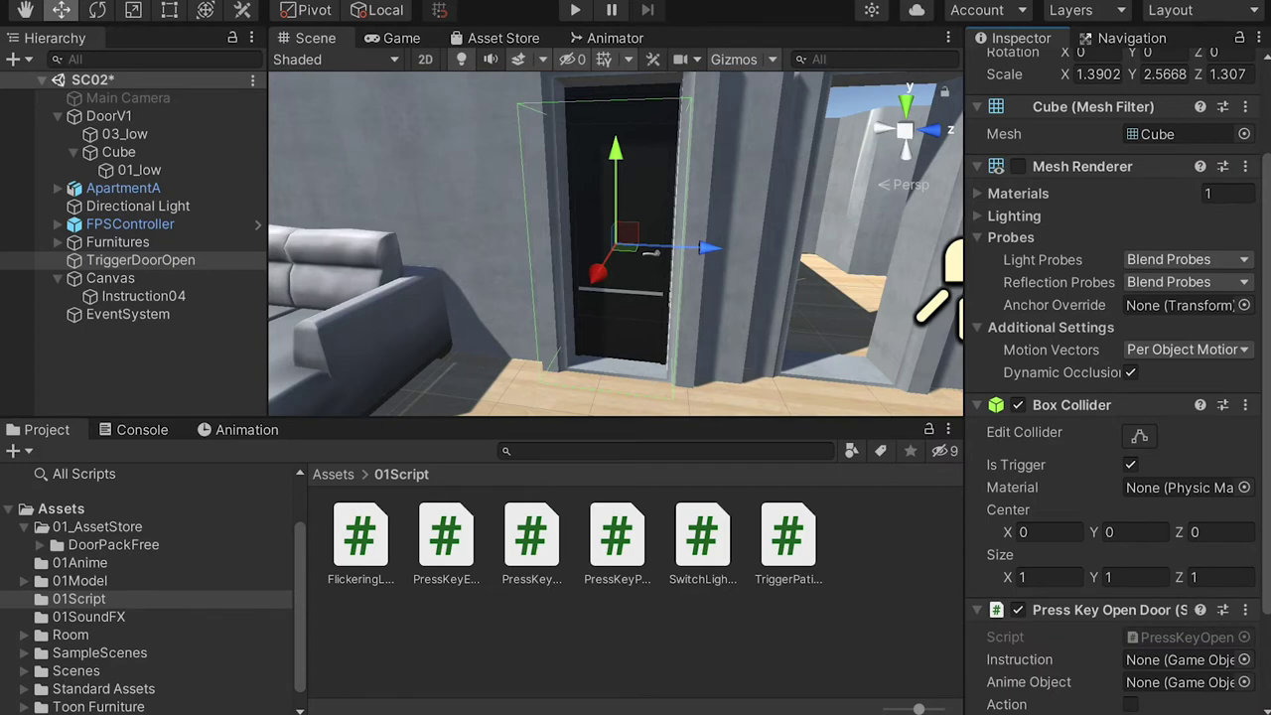
Assign Instruction04 as the script's Instruction and DoorV1's hinge Cube as its Anime Object
{"action": "scroll", "coordinate": [1112, 397], "scroll_direction": "down", "scroll_amount": 3}
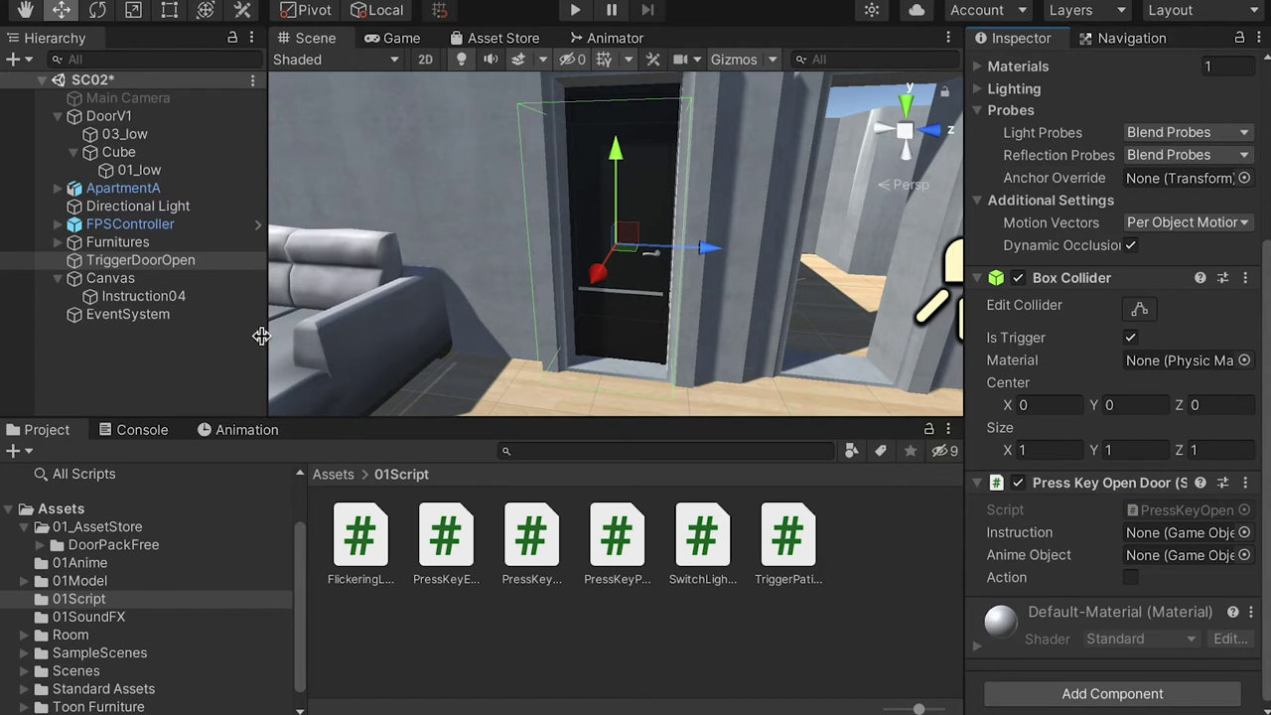
{"action": "left_click_drag", "start_coordinate": [124, 296], "coordinate": [1125, 544]}
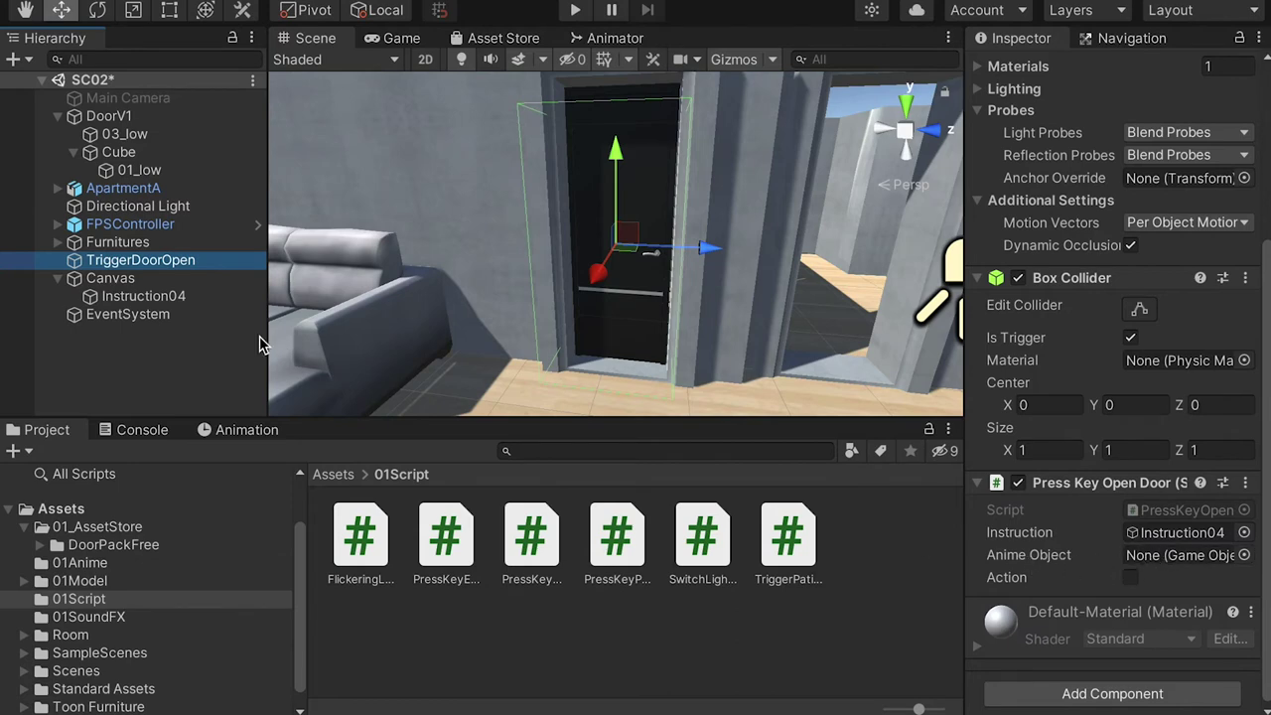
{"action": "left_click_drag", "start_coordinate": [121, 160], "coordinate": [1149, 564]}
Rename DoorV1's hinge Cube as Door and its 03_low part as DoorFrame
{"action": "left_click", "coordinate": [124, 157]}
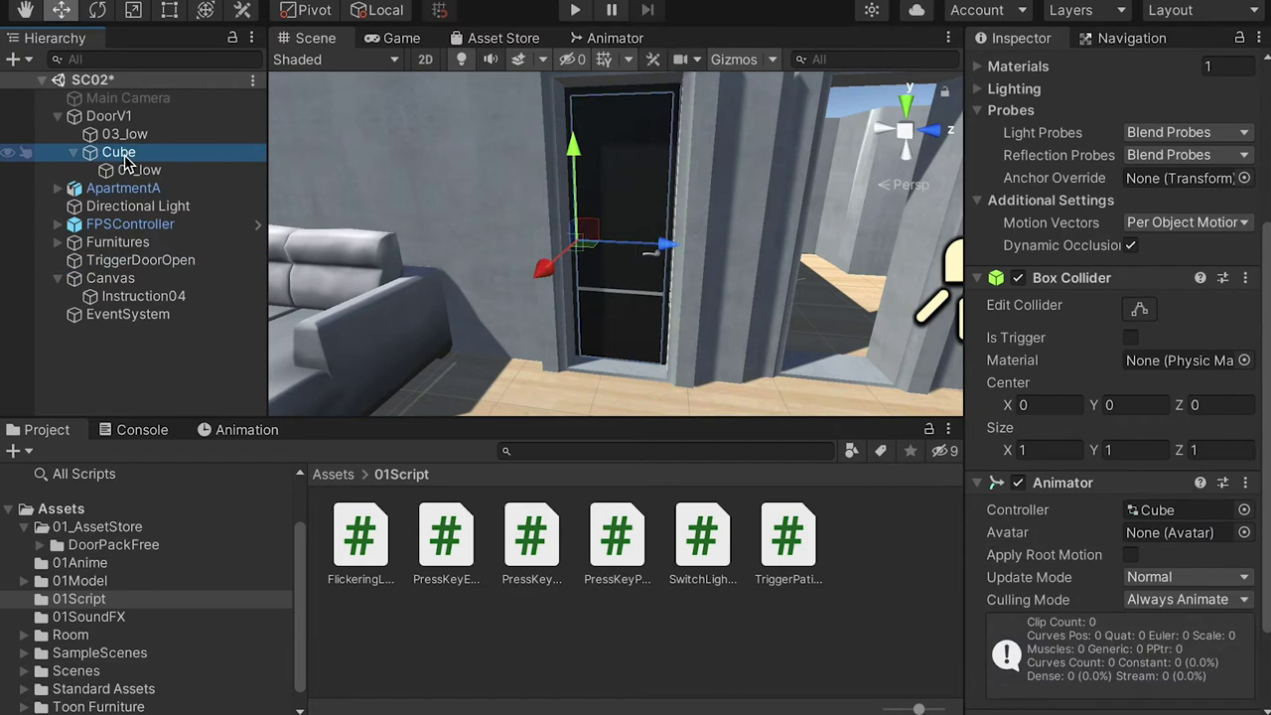
{"action": "left_click", "coordinate": [121, 157]}
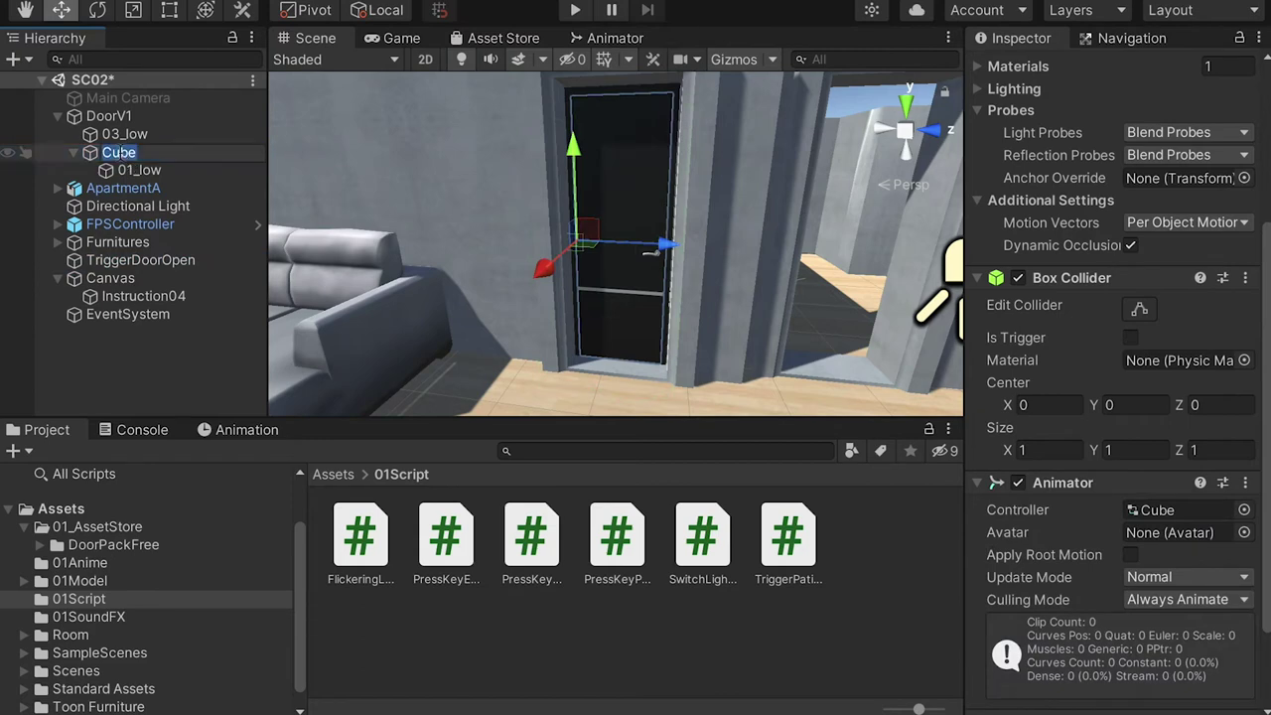
{"action": "type", "text": "Door"}
{"action": "left_click", "coordinate": [119, 134]}
{"action": "left_click", "coordinate": [117, 134]}
{"action": "type", "text": "D"}
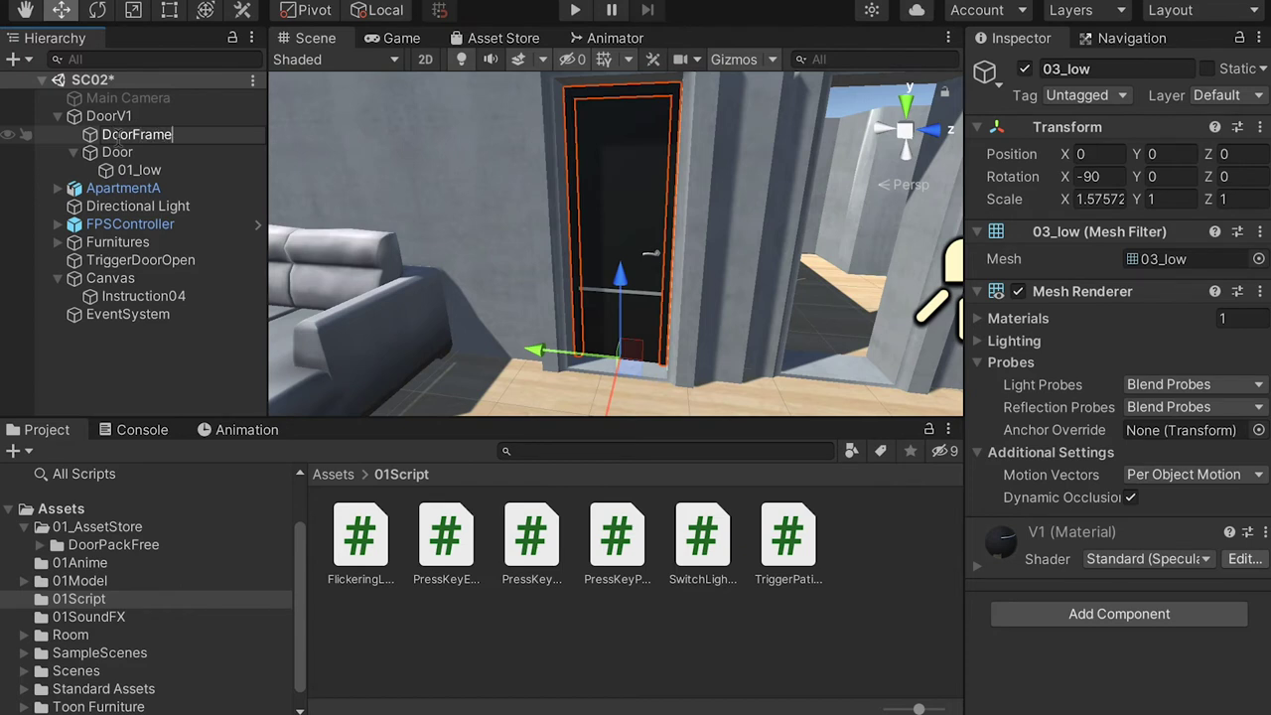
Rename the 01_low mesh inside DoorV1's Door object as DoorMesh
{"action": "left_click", "coordinate": [119, 157]}
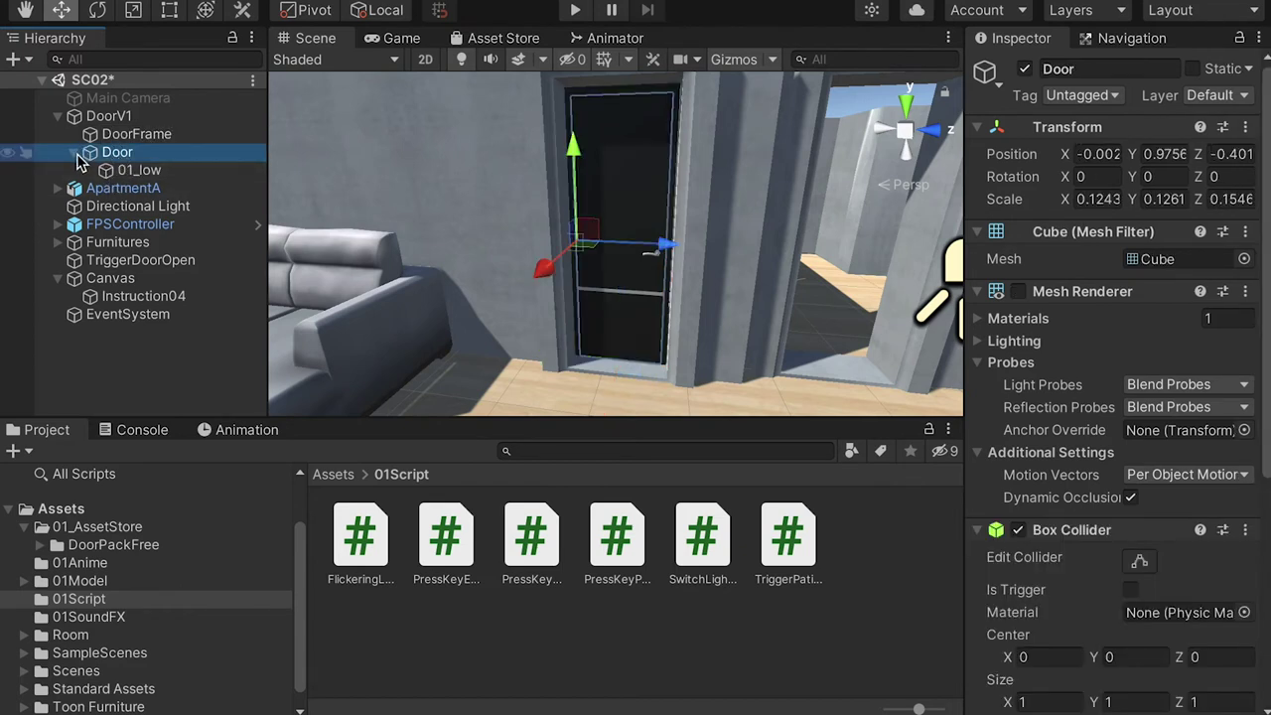
{"action": "left_click", "coordinate": [137, 171]}
{"action": "left_click", "coordinate": [137, 170]}
{"action": "type", "text": "D"}
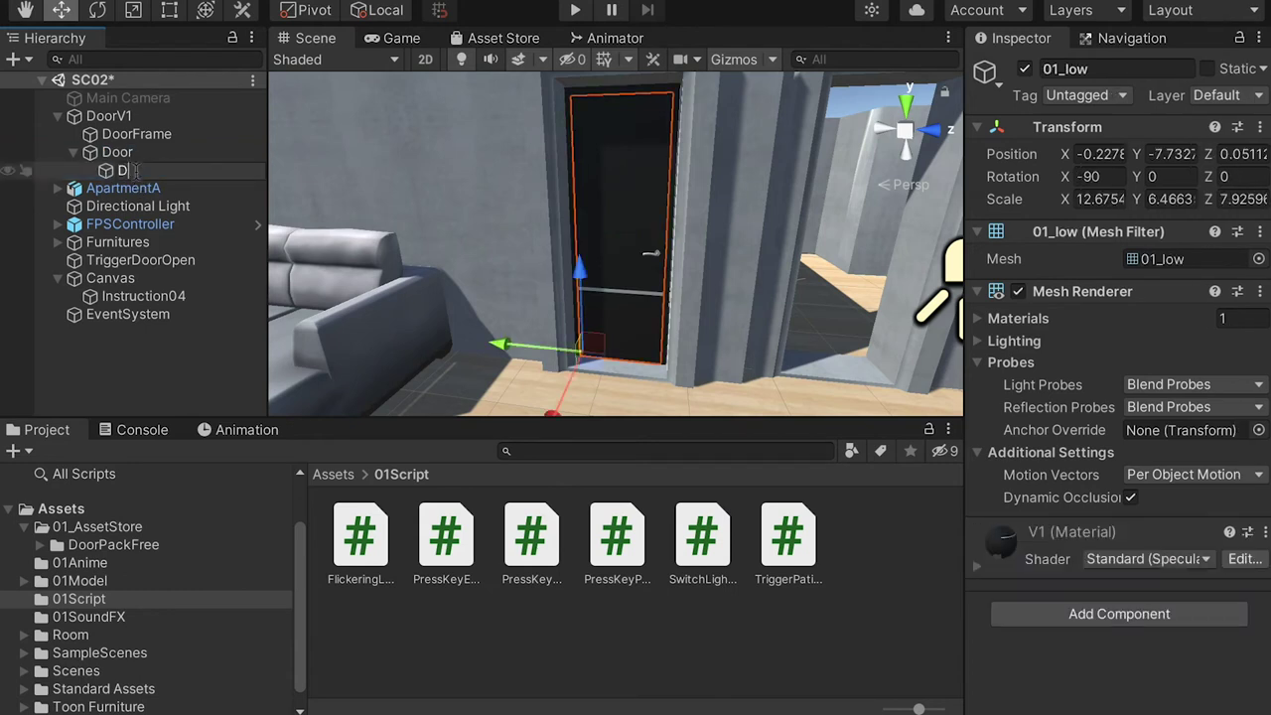
{"action": "type", "text": "oorMesh"}
{"action": "key", "text": "Return"}
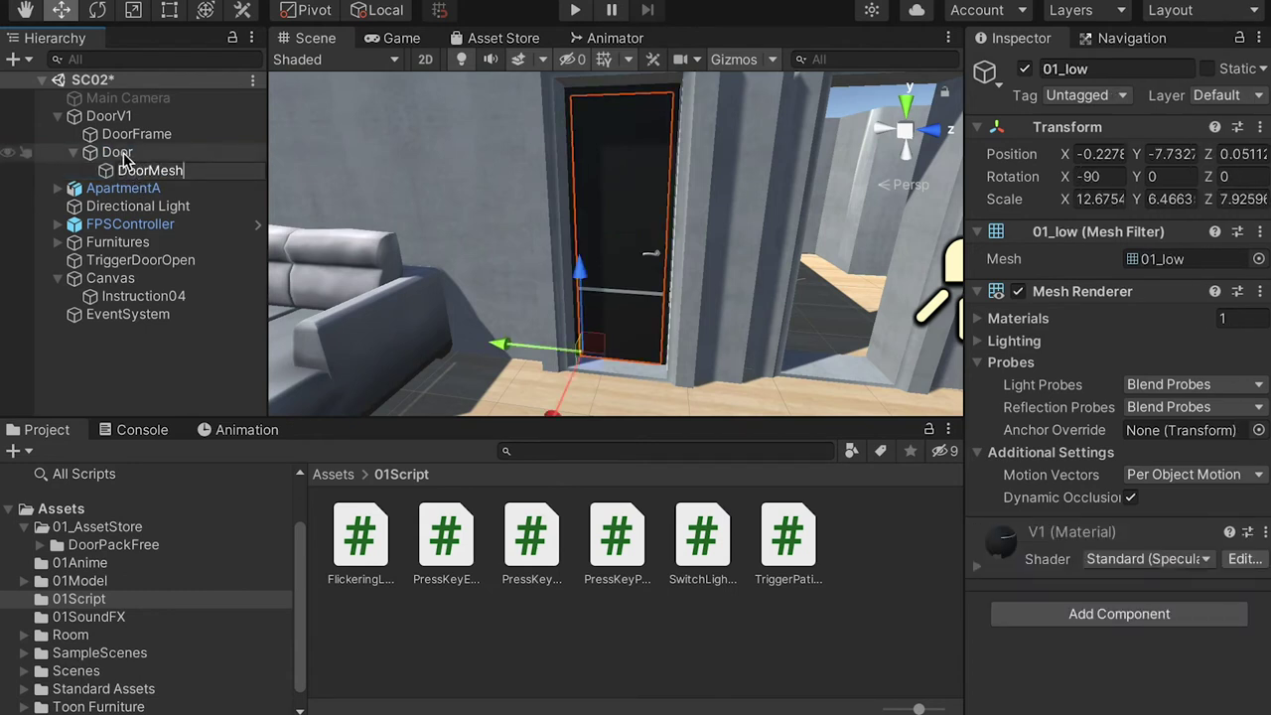
{"action": "left_click", "coordinate": [125, 153]}
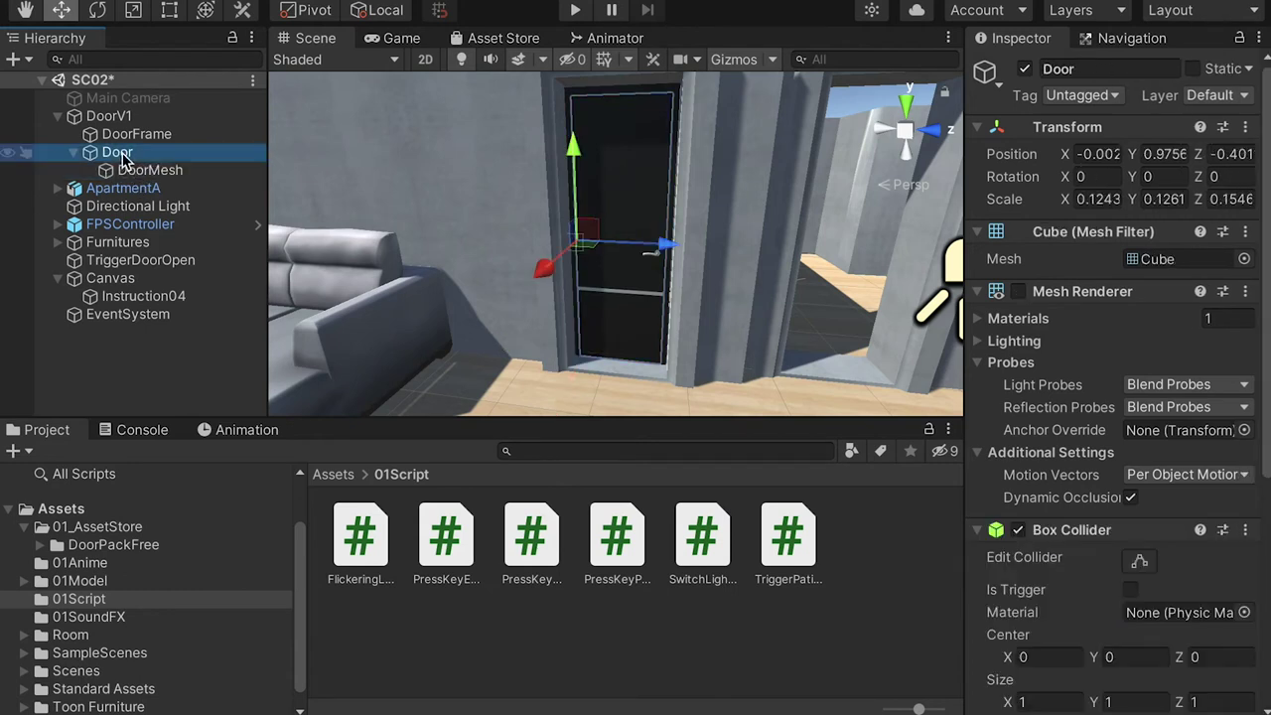
Check the FPSController's tag, start play mode and walk the player up to the closed door until within its trigger
{"action": "left_click", "coordinate": [127, 227]}
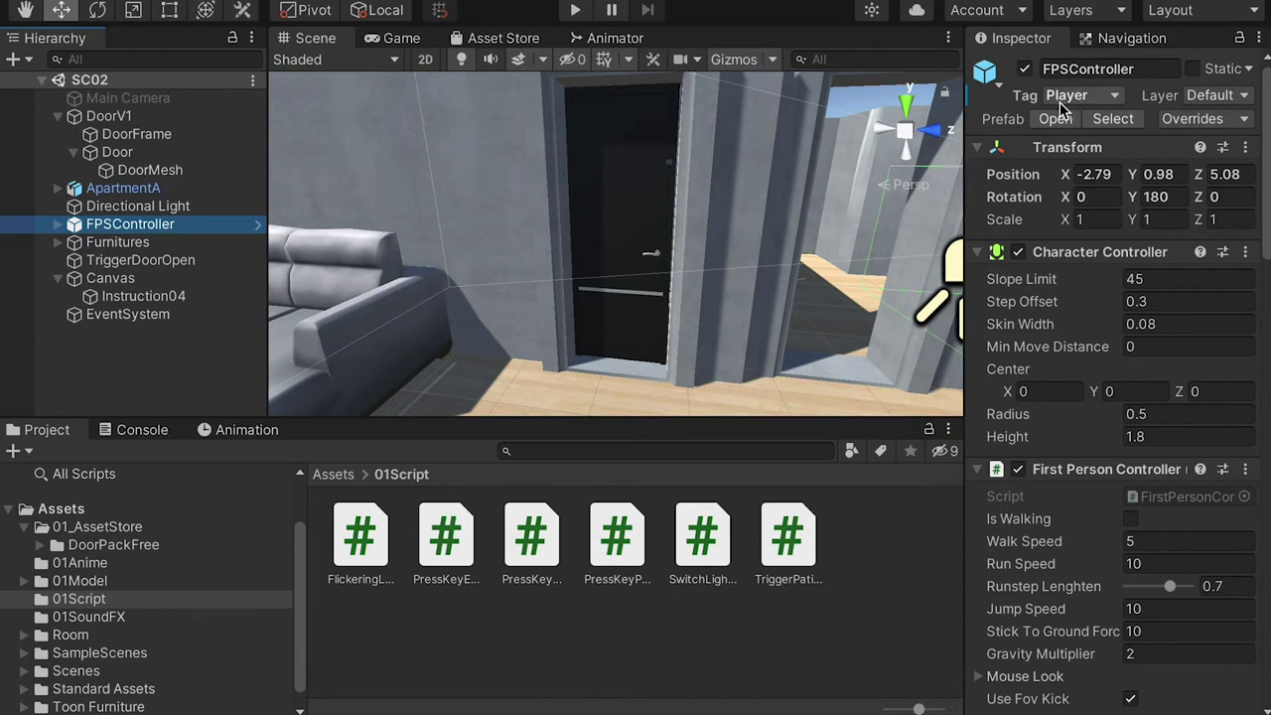
{"action": "left_click", "coordinate": [575, 12]}
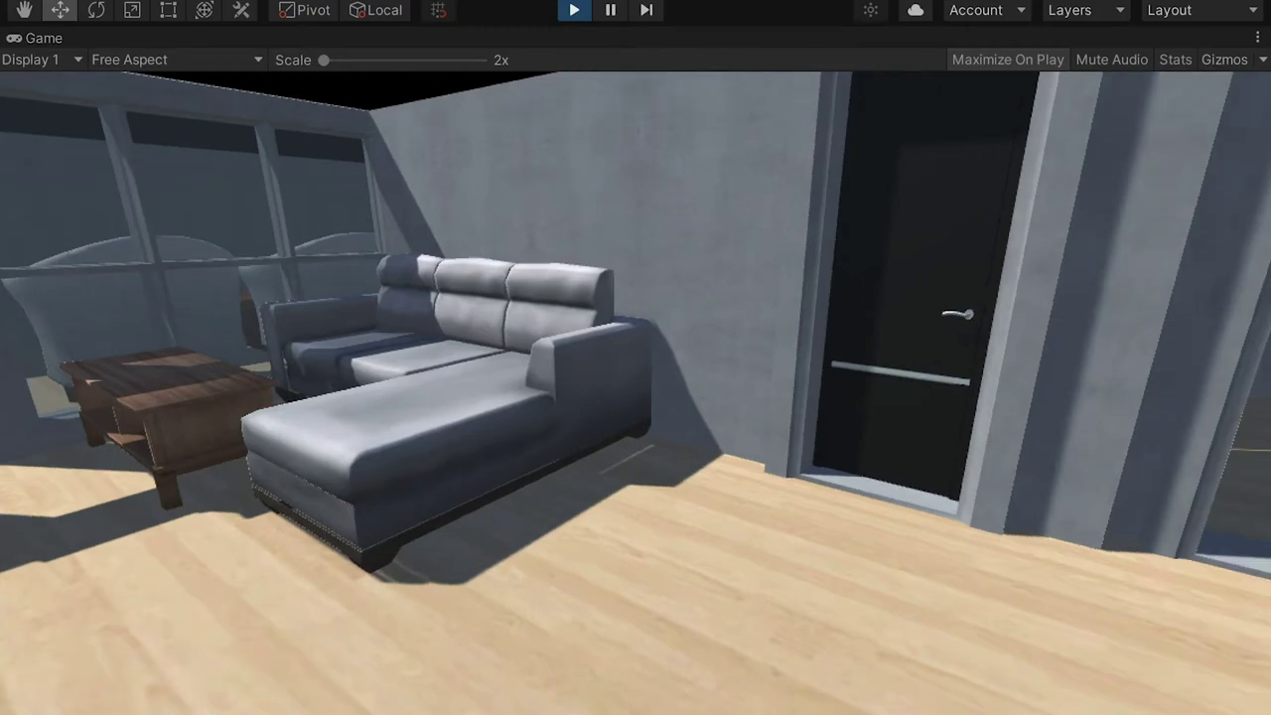
{"action": "key", "text": "w"}
{"action": "key", "text": "s"}
{"action": "key", "text": "w"}
{"action": "key", "text": "w"}
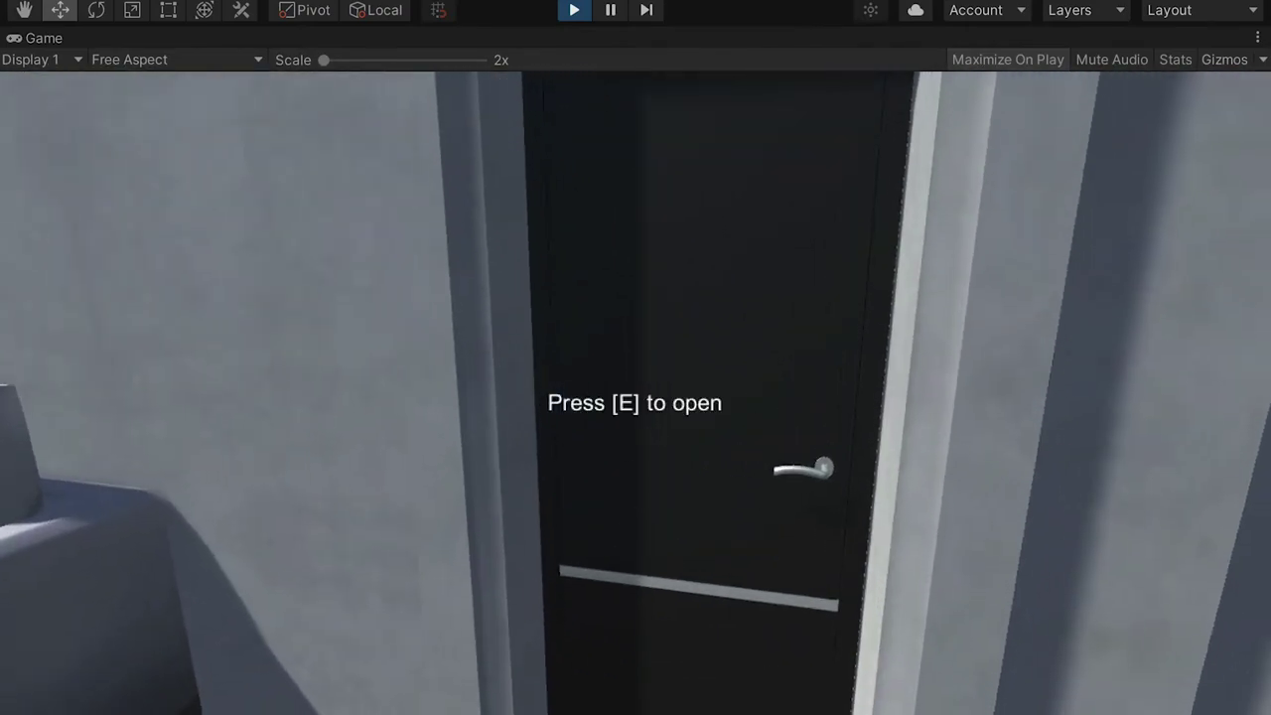
{"action": "key", "text": "s"}
{"action": "key", "text": "w"}
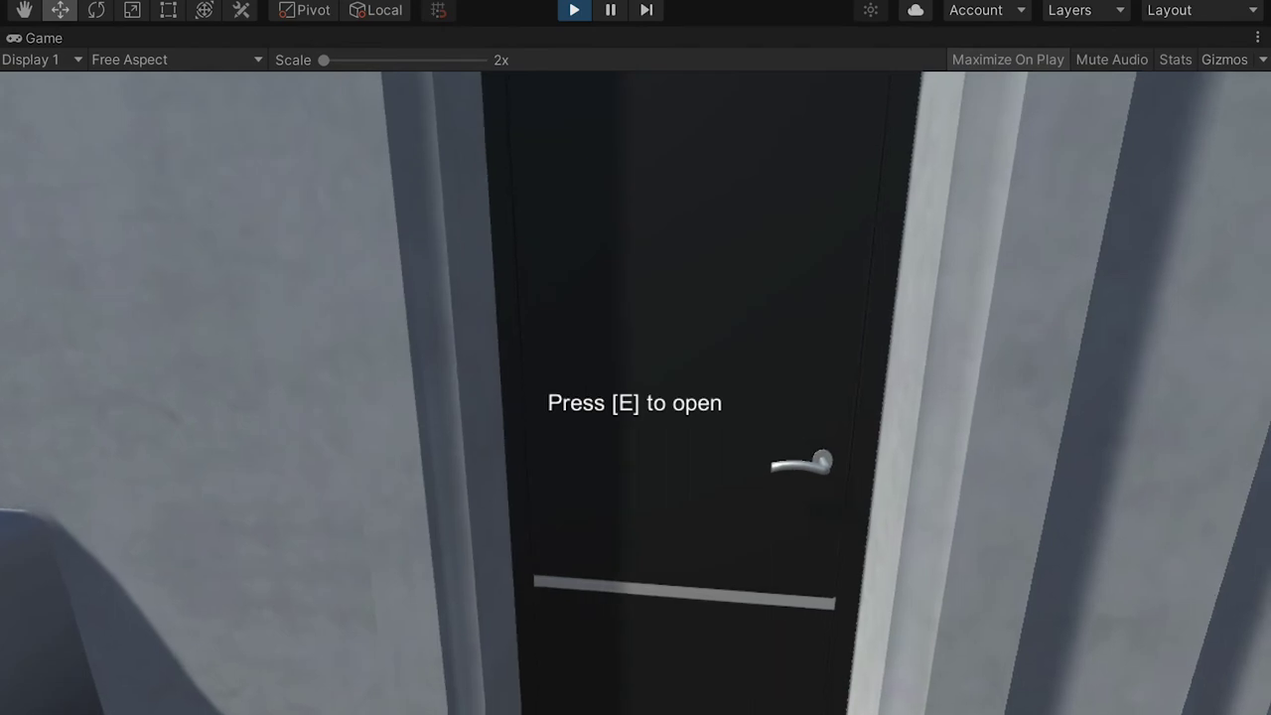
Trigger the door's opening in the running game and walk around the sofa area to view the door from a distance
{"action": "key", "text": "e"}
{"action": "key", "text": "s"}
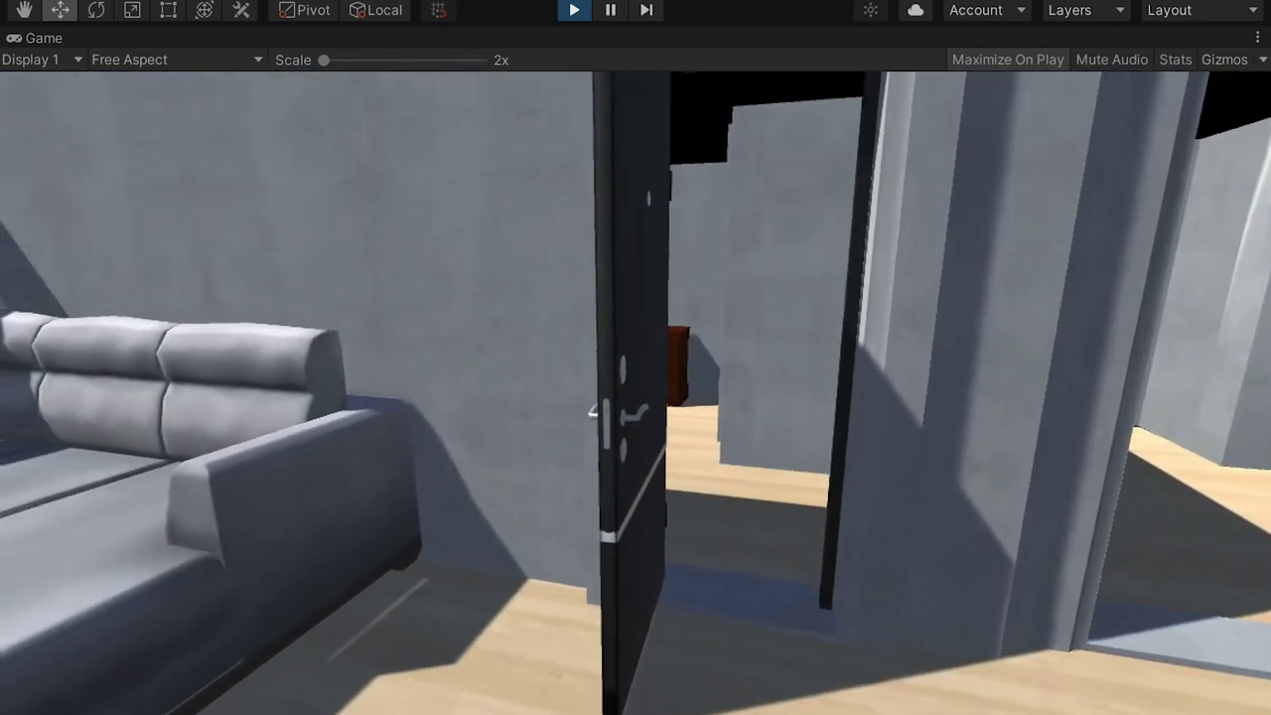
{"action": "key", "text": "w"}
{"action": "key", "text": "w"}
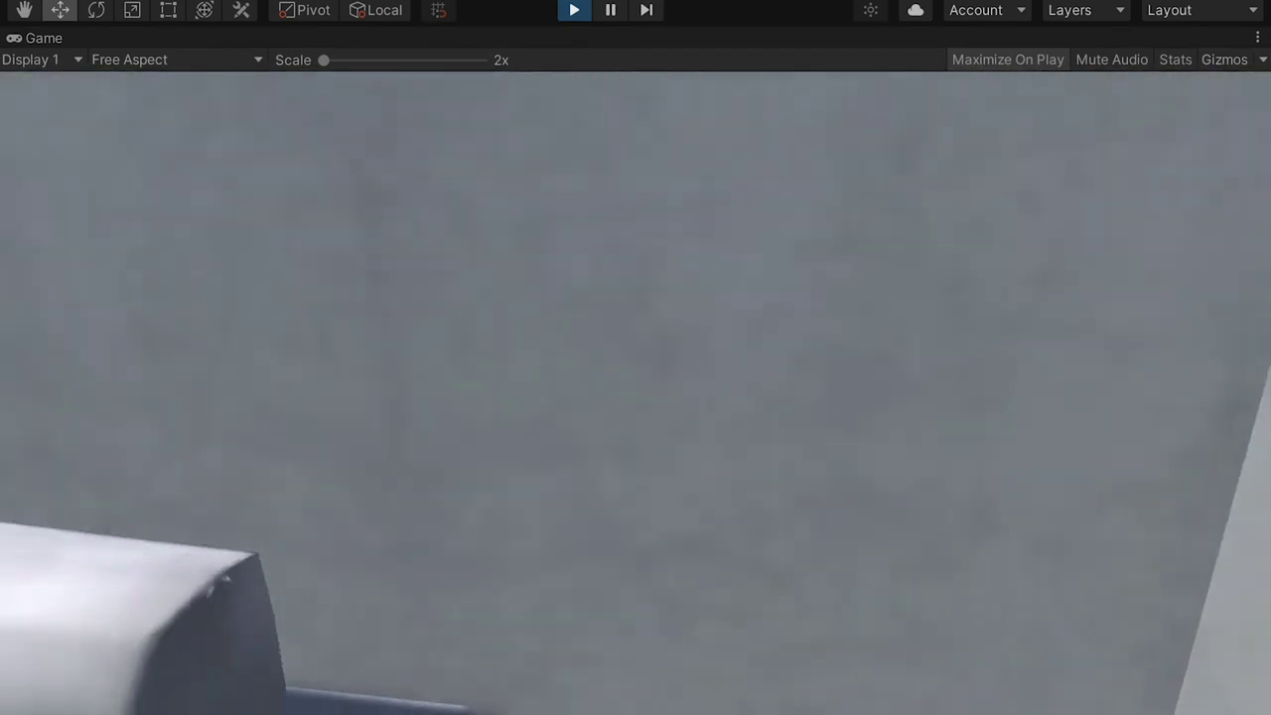
{"action": "key", "text": "a"}
{"action": "key", "text": "s"}
{"action": "key", "text": "d"}
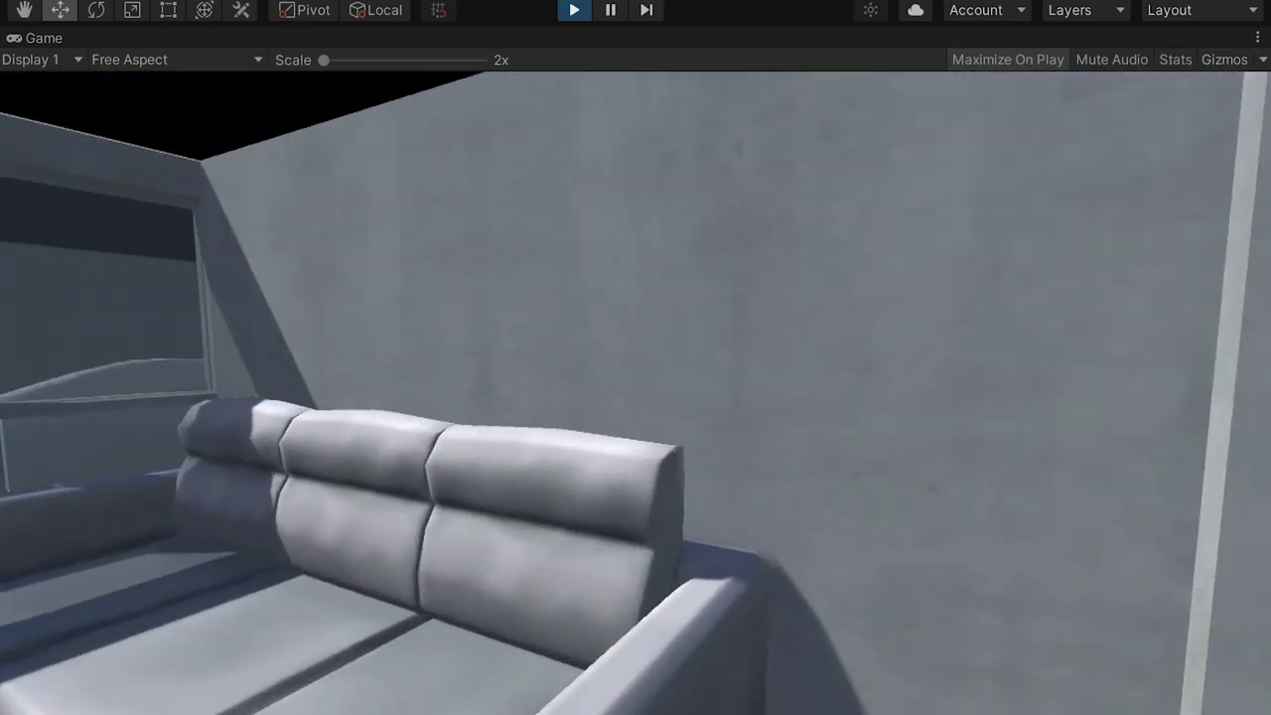
{"action": "key", "text": "a"}
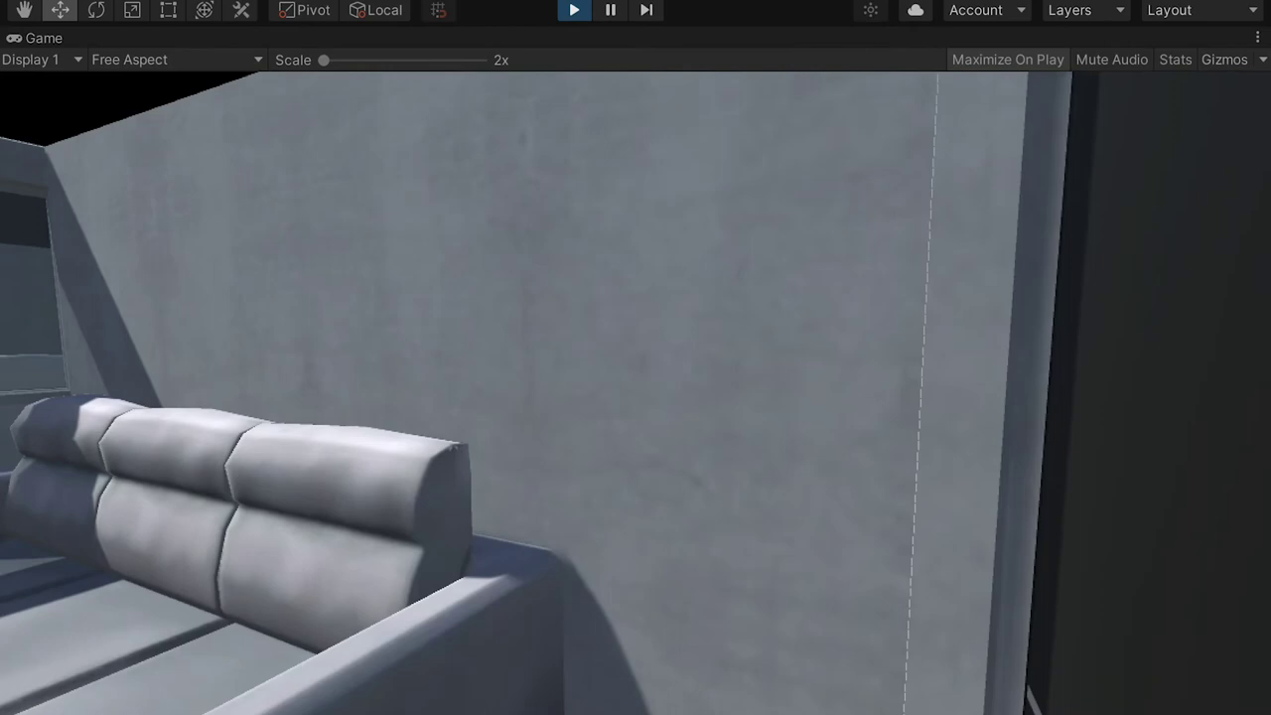
{"action": "key", "text": "d"}
{"action": "key", "text": "a"}
{"action": "key", "text": "s"}
{"action": "key", "text": "s"}
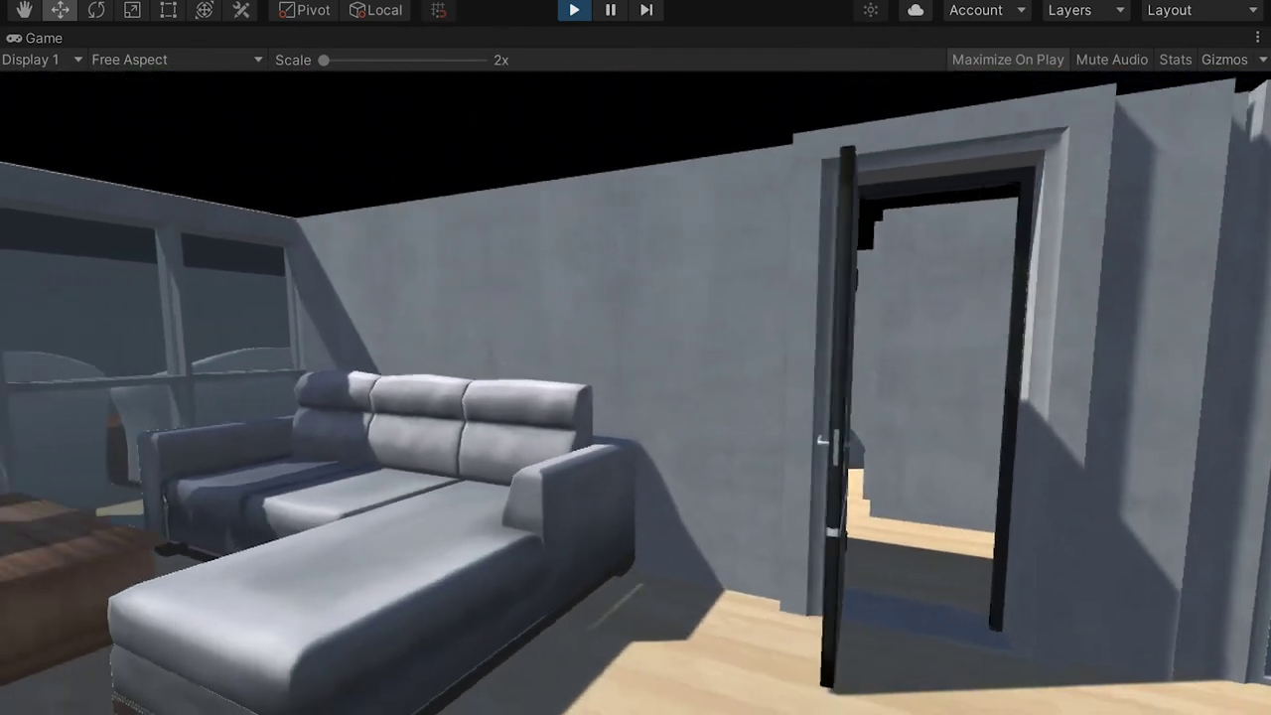
Walk back to the open doorway to test the trigger's instruction again, back away and stop play mode
{"action": "key", "text": "w"}
{"action": "key", "text": "d"}
{"action": "key", "text": "d"}
{"action": "key", "text": "a"}
{"action": "key", "text": "d"}
{"action": "key", "text": "s"}
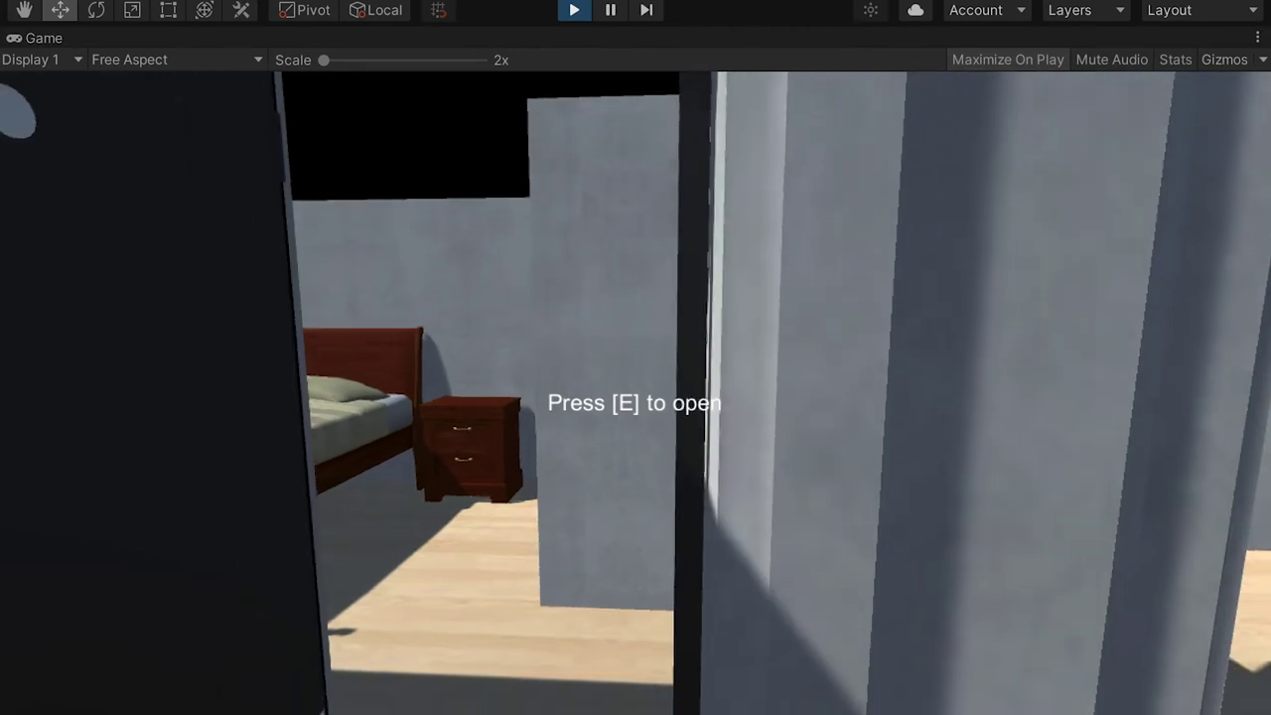
{"action": "key", "text": "a"}
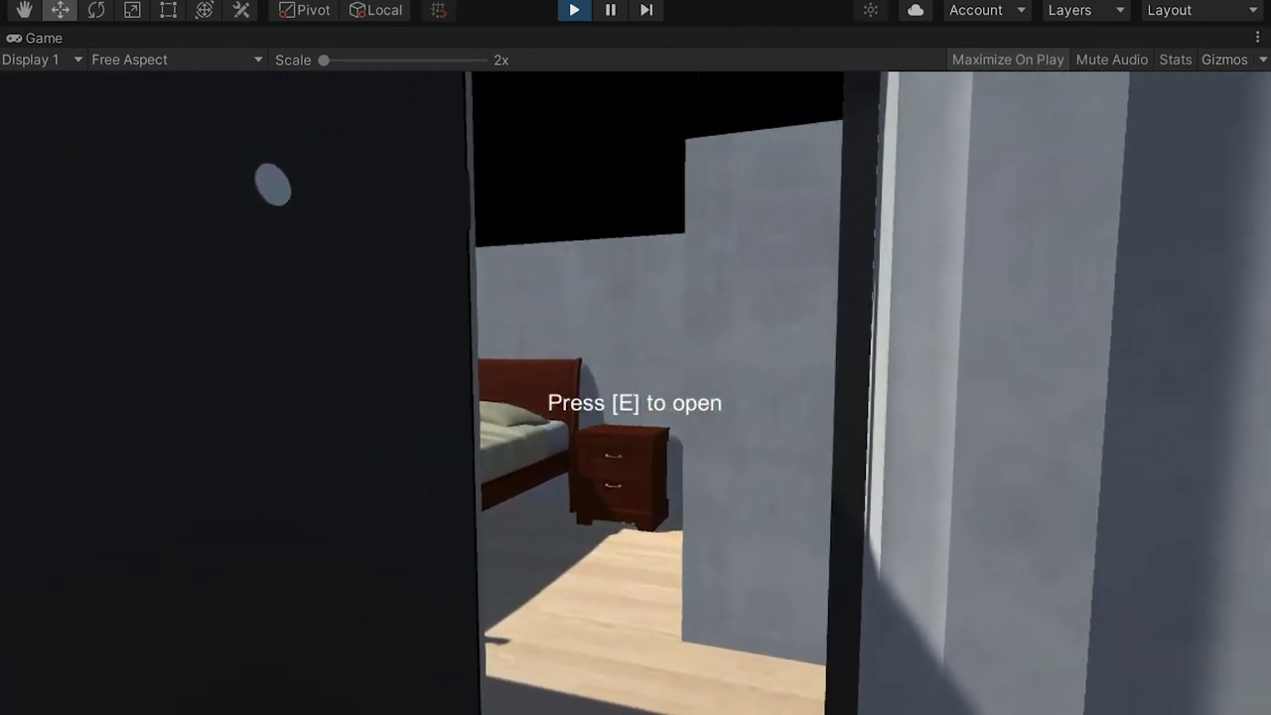
{"action": "key", "text": "s"}
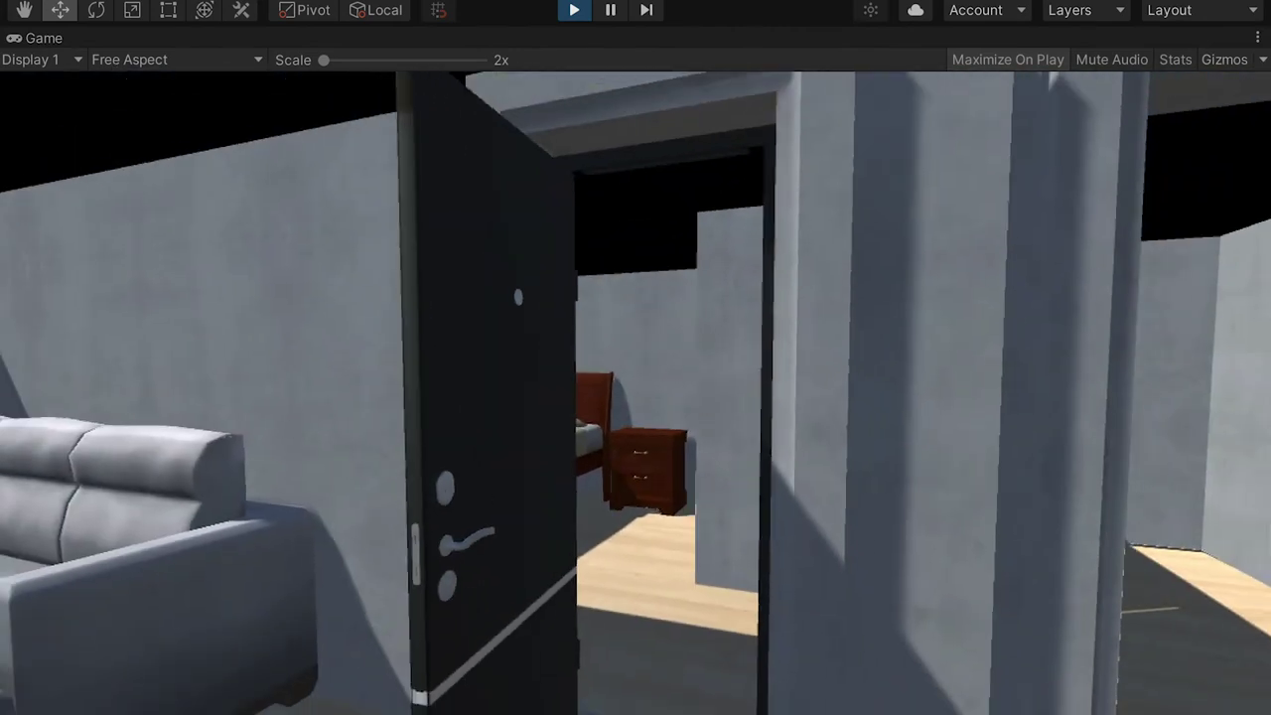
{"action": "key", "text": "Escape"}
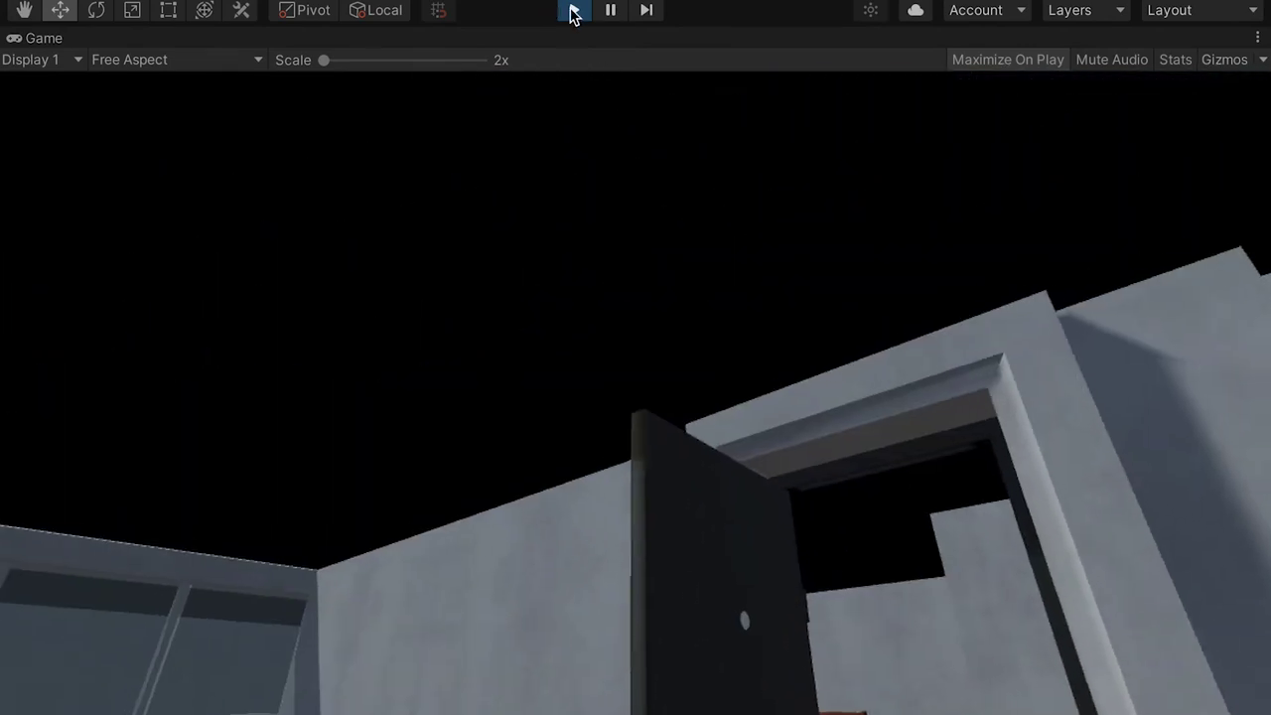
{"action": "left_click", "coordinate": [574, 10]}
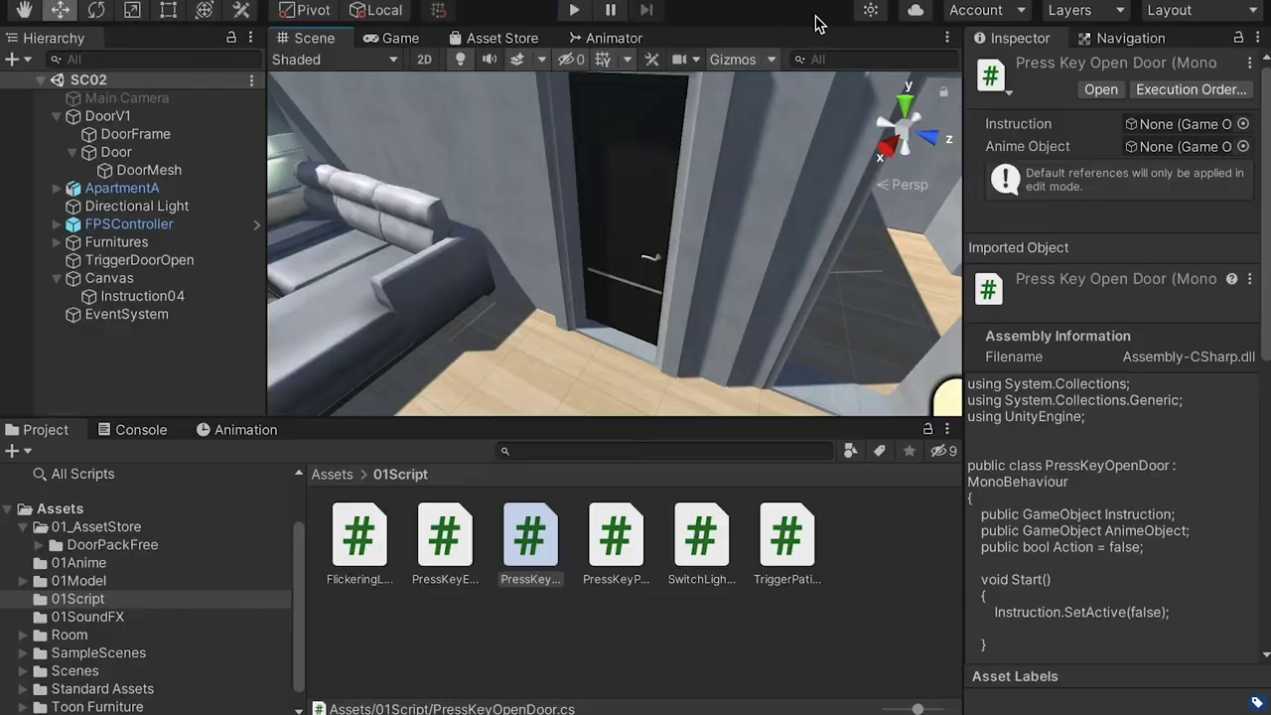
Add a Mesh Collider component to DoorMesh
{"action": "left_click", "coordinate": [129, 171]}
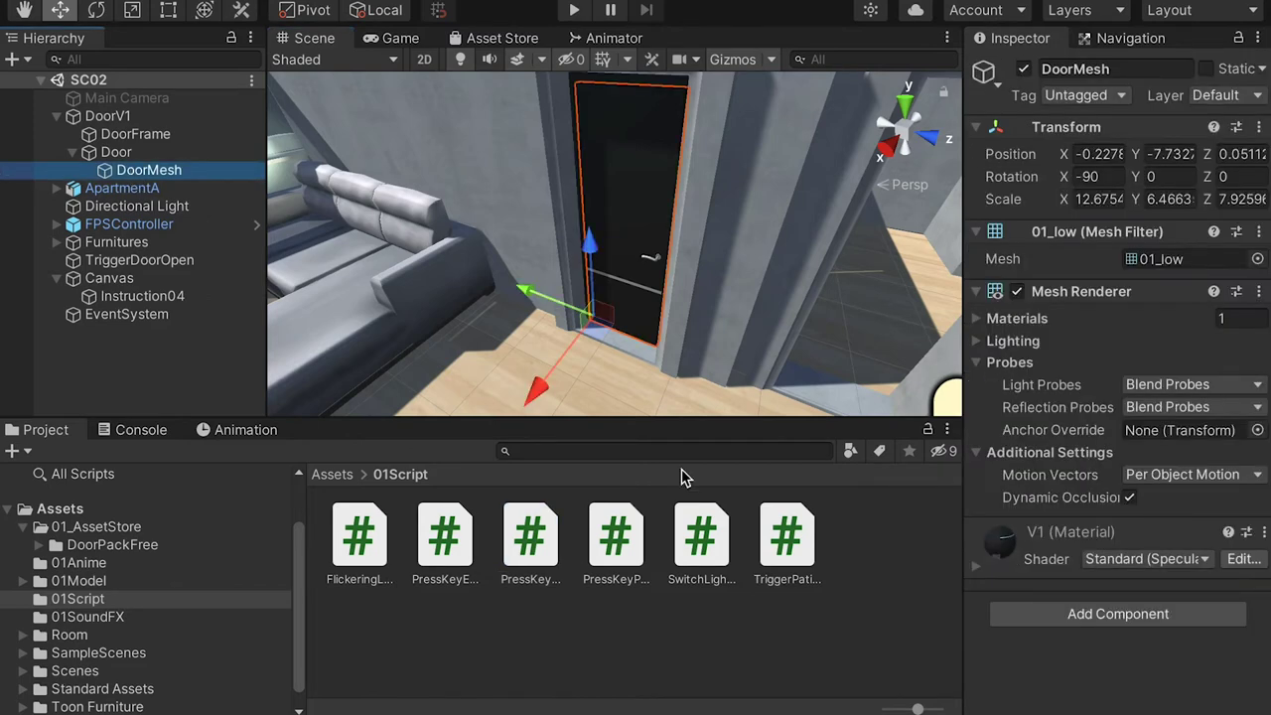
{"action": "left_click", "coordinate": [1095, 613]}
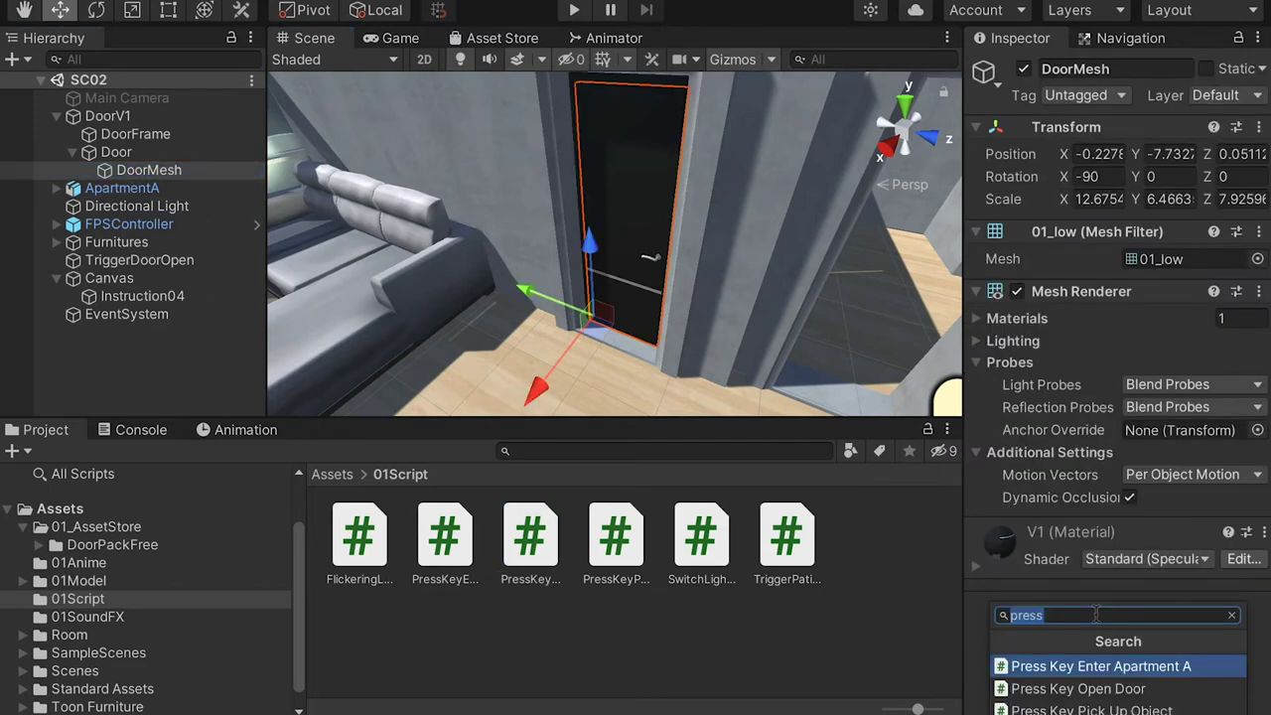
{"action": "type", "text": "mesh"}
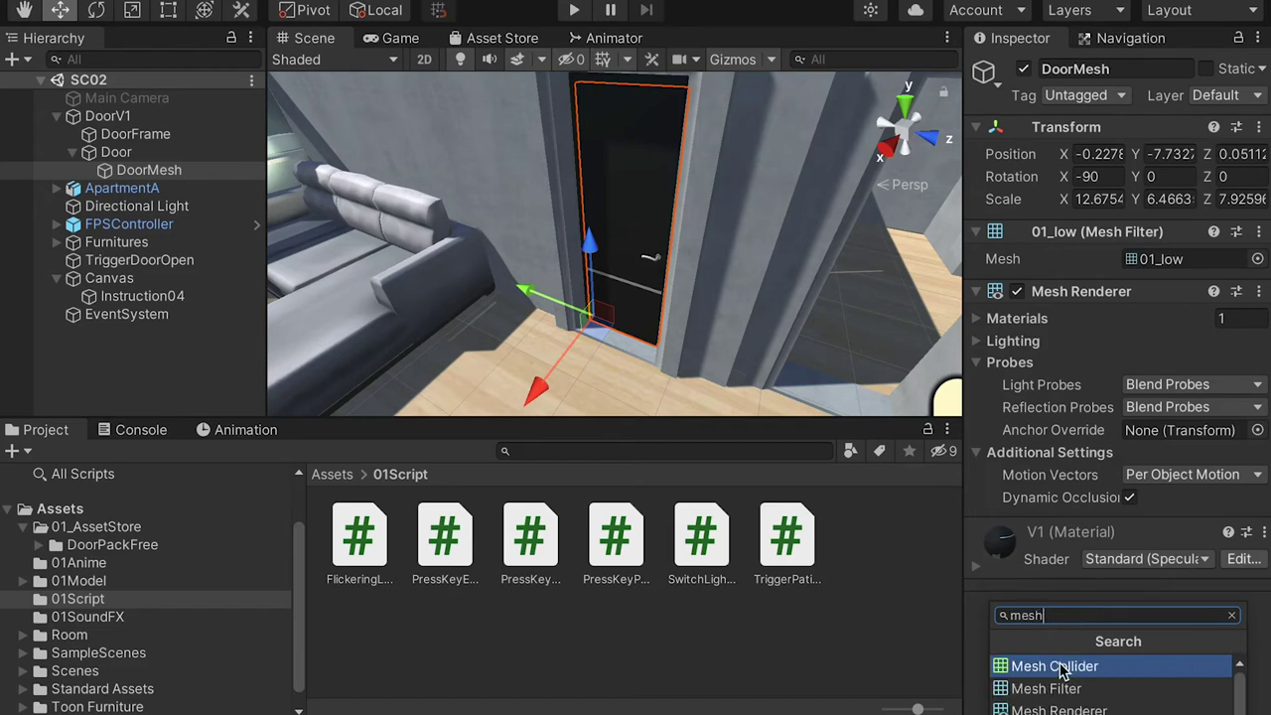
{"action": "left_click", "coordinate": [1061, 671]}
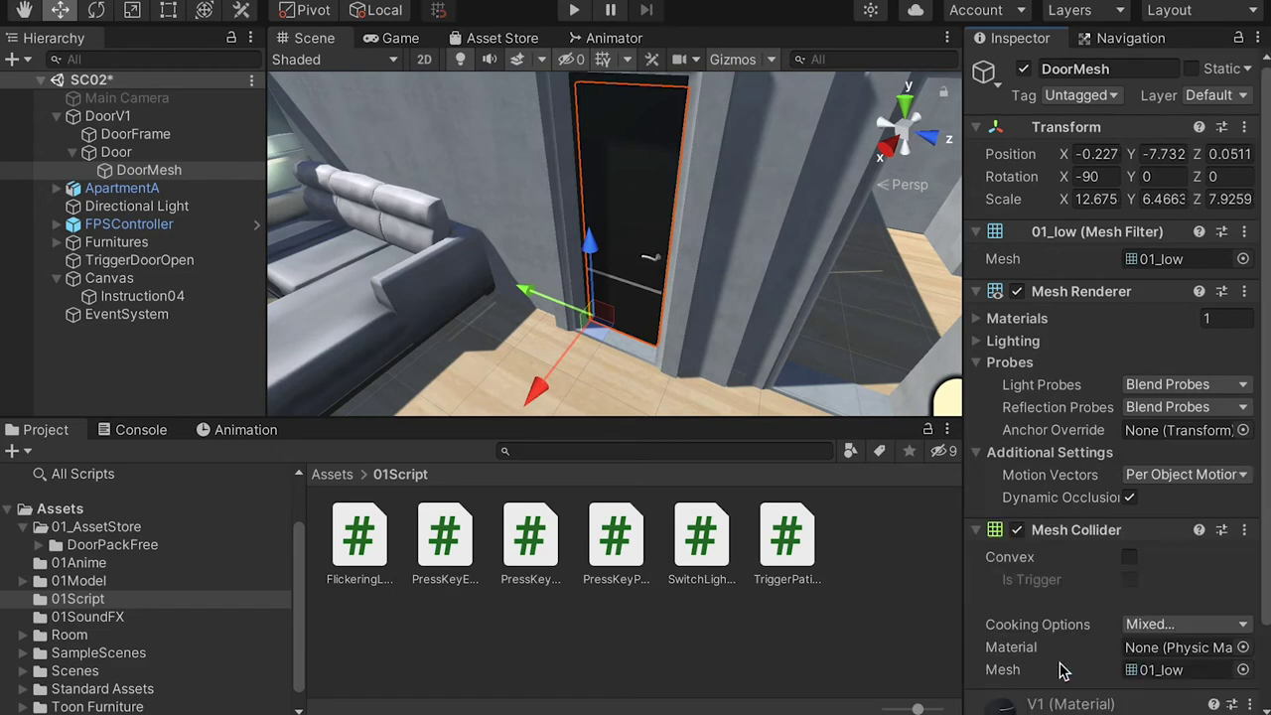
{"action": "scroll", "coordinate": [1261, 373], "scroll_direction": "down", "scroll_amount": 2}
{"action": "scroll", "coordinate": [1259, 374], "scroll_direction": "down", "scroll_amount": 2}
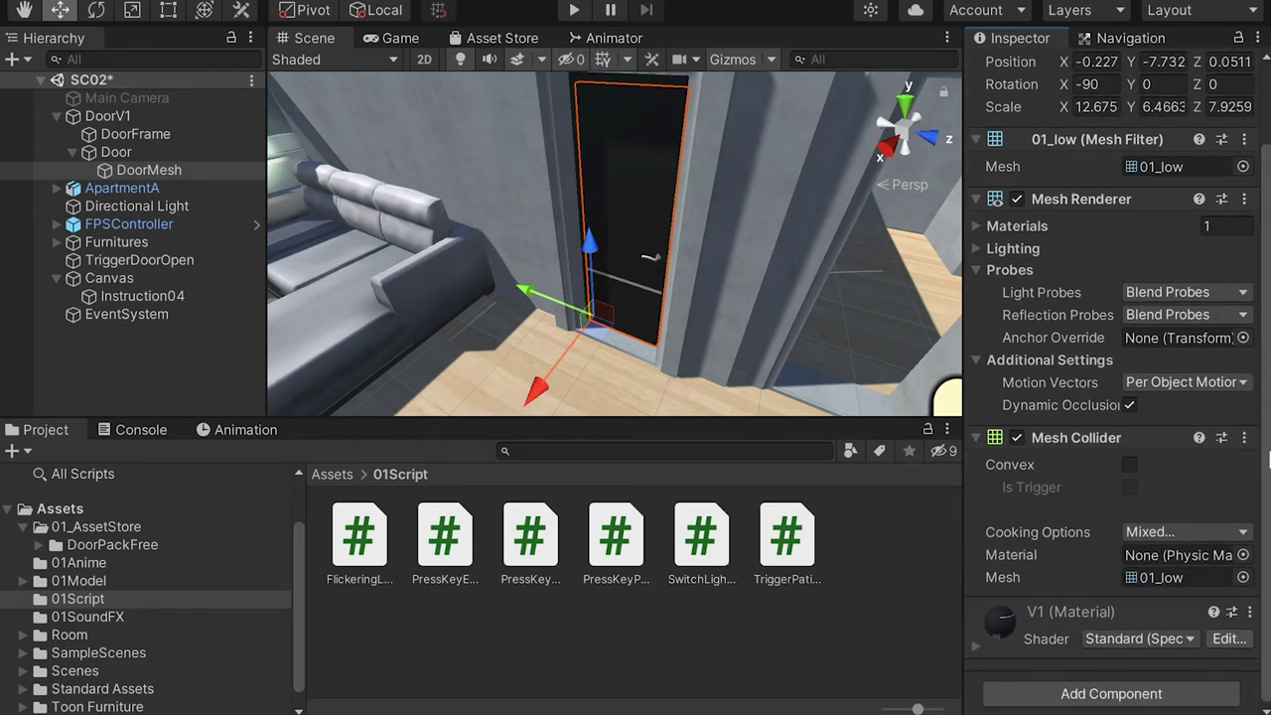
Open the PressKeyOpenDoor script in the code editor and review its variables, Start method and OnTriggerEnter logic
{"action": "left_click", "coordinate": [531, 551]}
{"action": "double_click", "coordinate": [531, 544]}
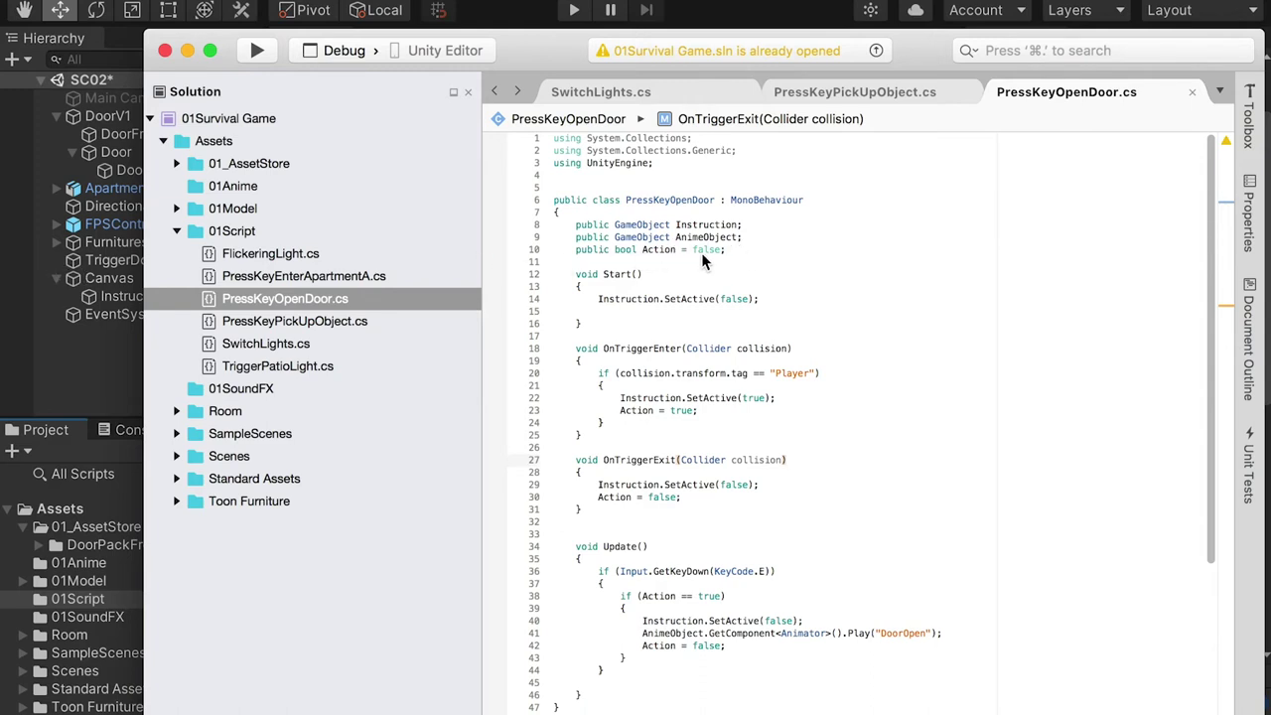
{"action": "mouse_move", "coordinate": [718, 251]}
{"action": "scroll", "coordinate": [719, 238], "scroll_direction": "down", "scroll_amount": 2}
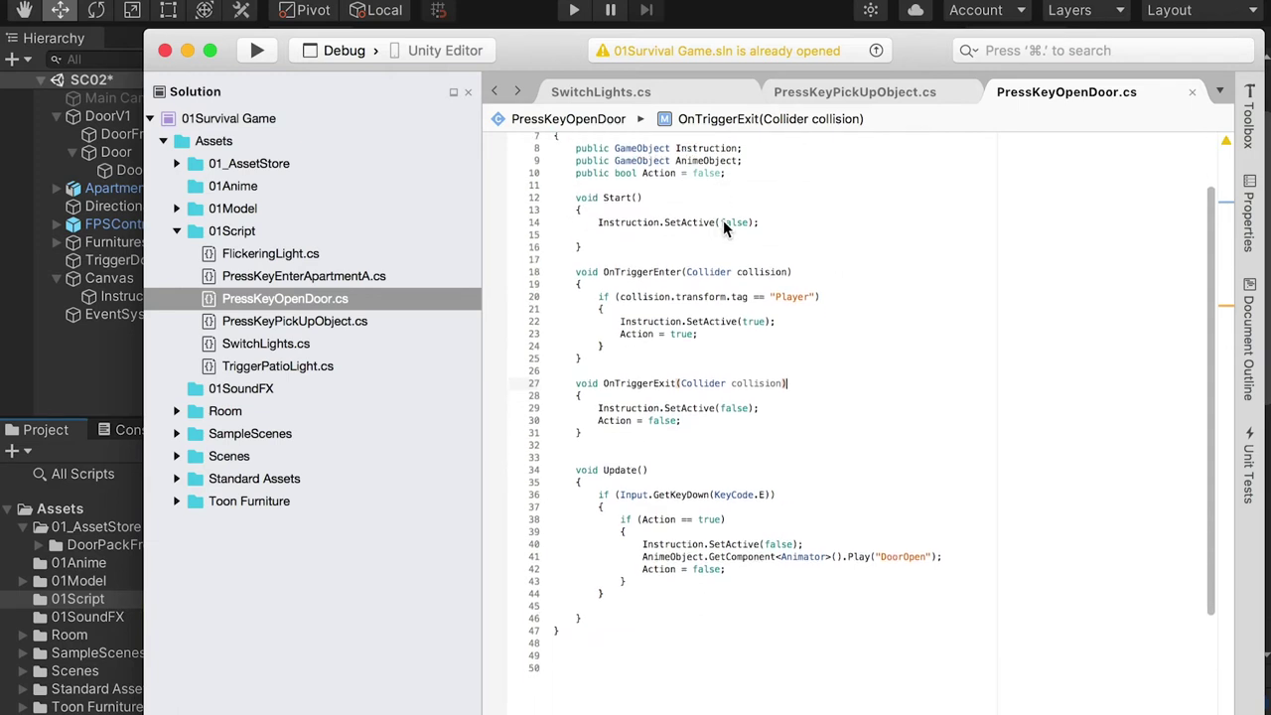
{"action": "mouse_move", "coordinate": [624, 223]}
{"action": "scroll", "coordinate": [734, 225], "scroll_direction": "down", "scroll_amount": 1}
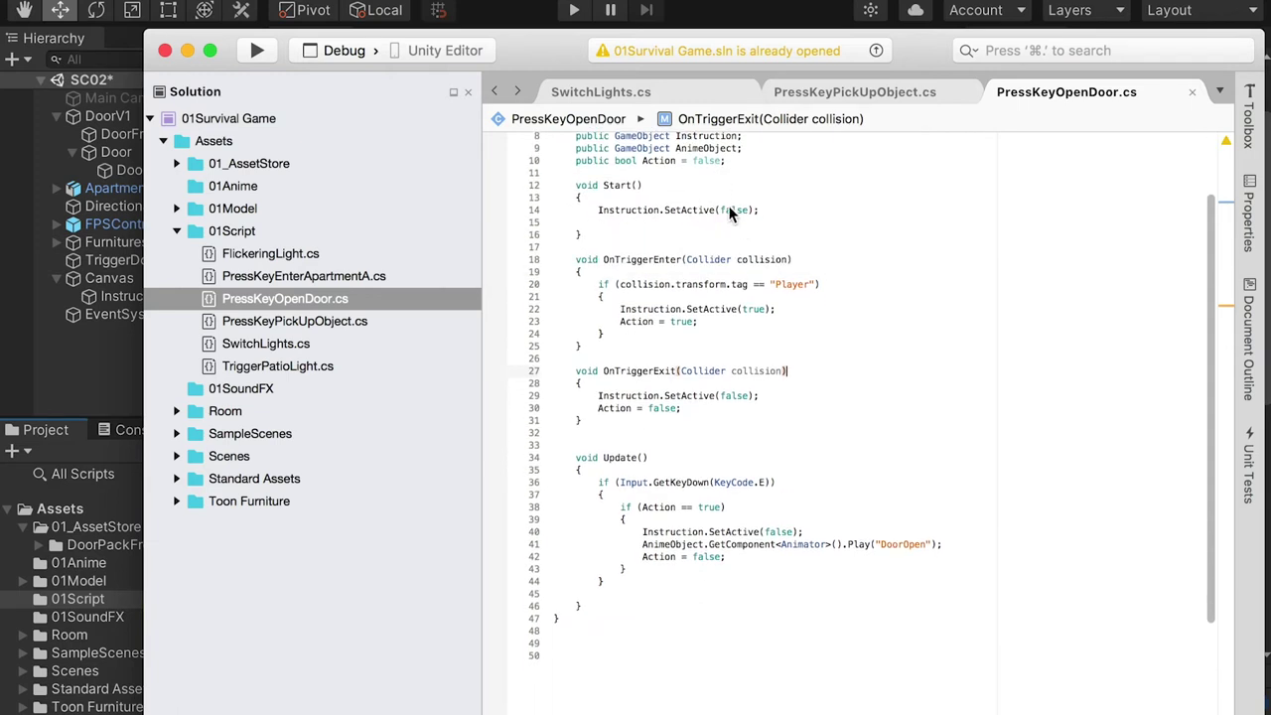
{"action": "scroll", "coordinate": [717, 207], "scroll_direction": "down", "scroll_amount": 2}
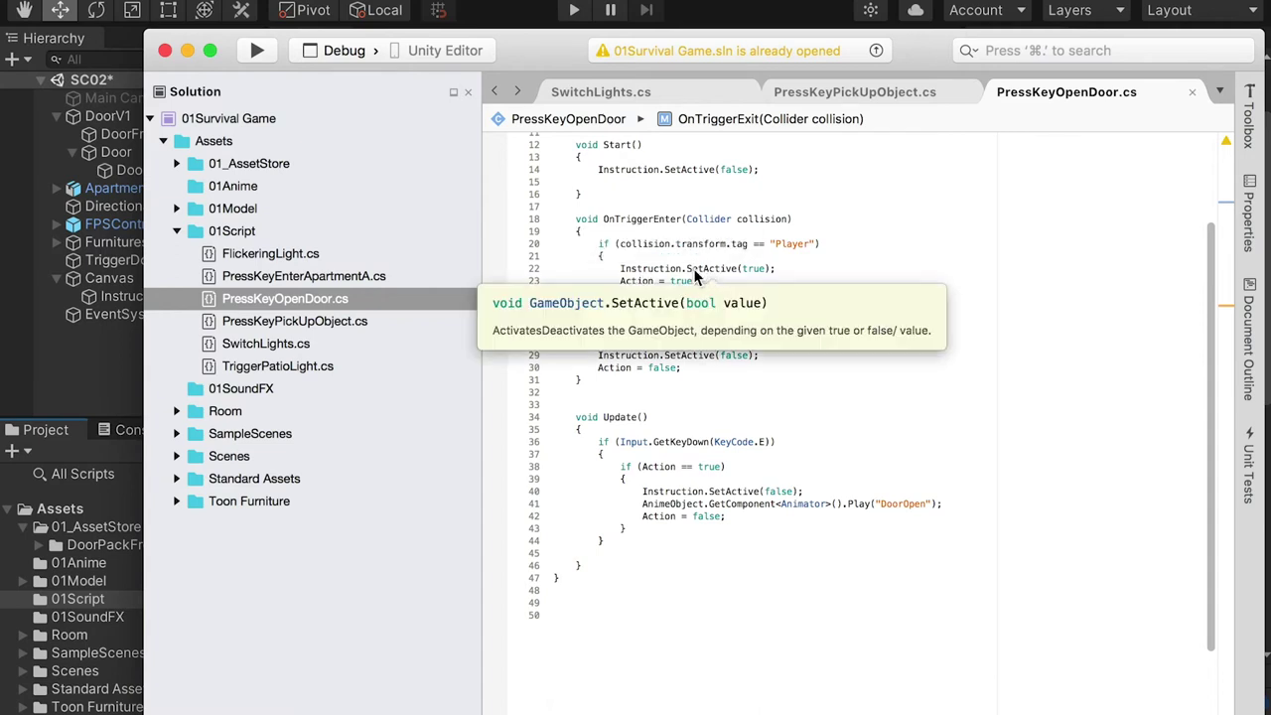
{"action": "scroll", "coordinate": [636, 268], "scroll_direction": "down", "scroll_amount": 1}
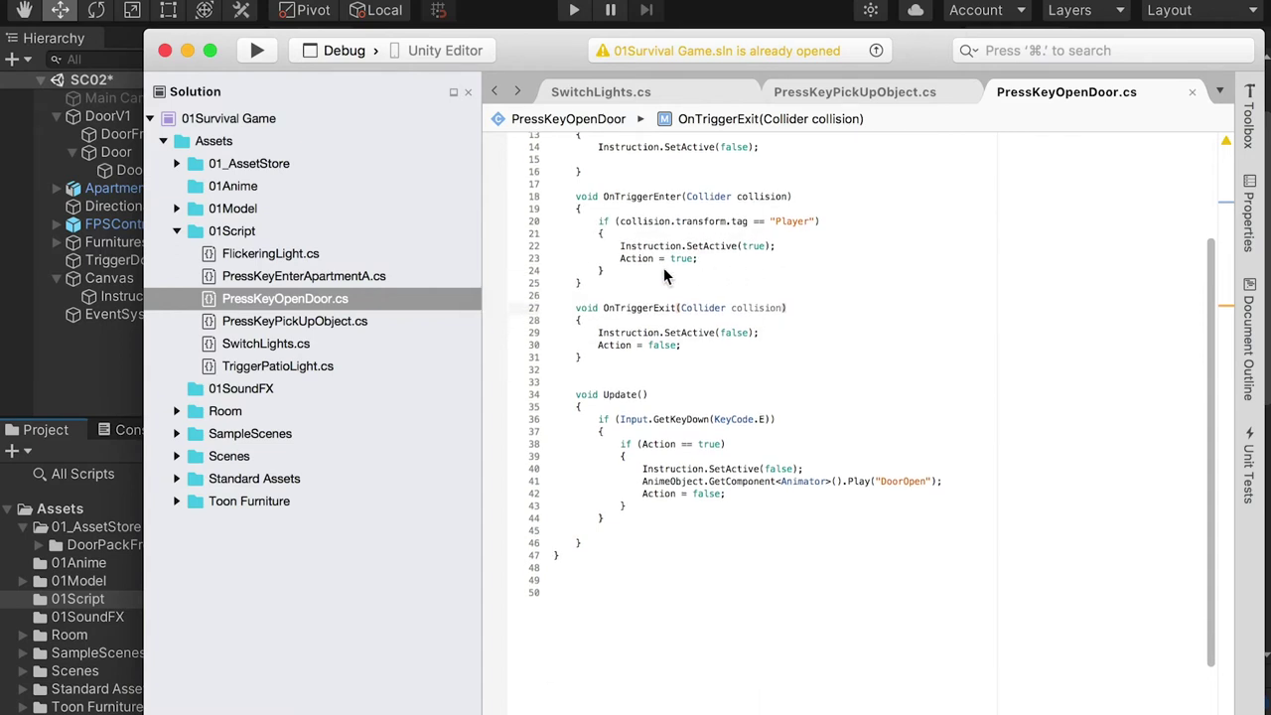
{"action": "scroll", "coordinate": [623, 266], "scroll_direction": "up", "scroll_amount": 1}
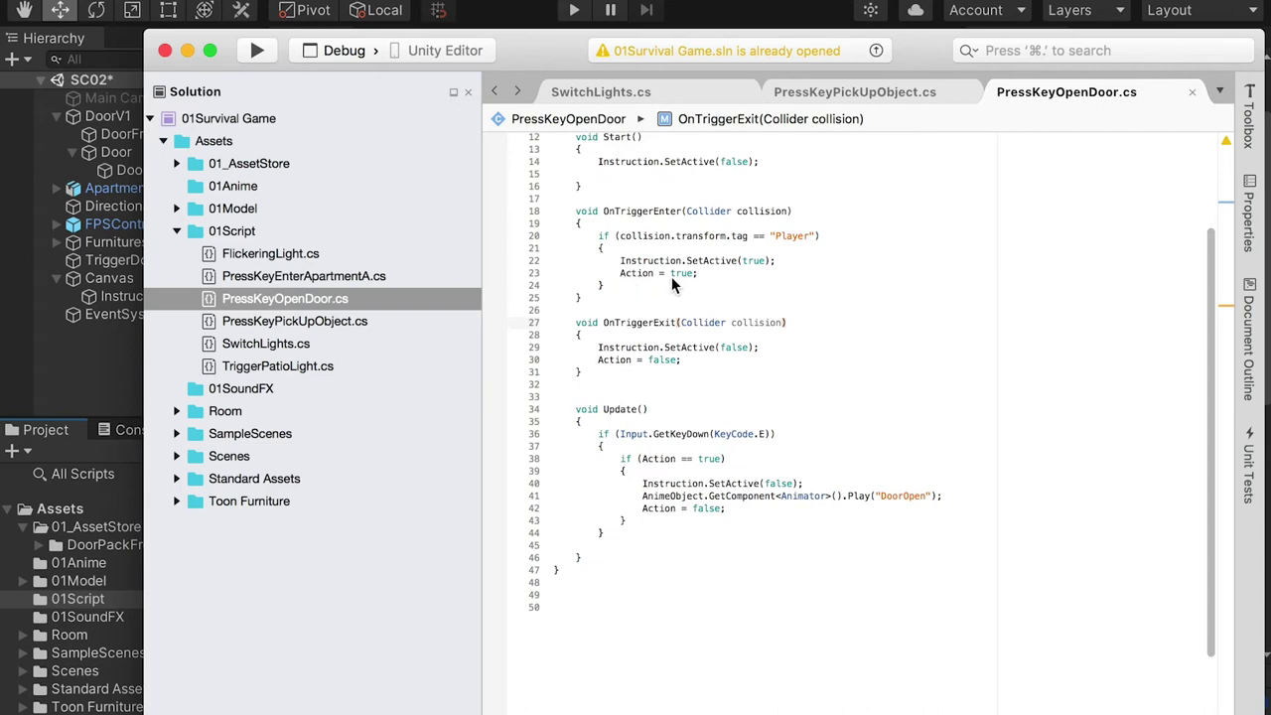
{"action": "scroll", "coordinate": [685, 298], "scroll_direction": "up", "scroll_amount": 3}
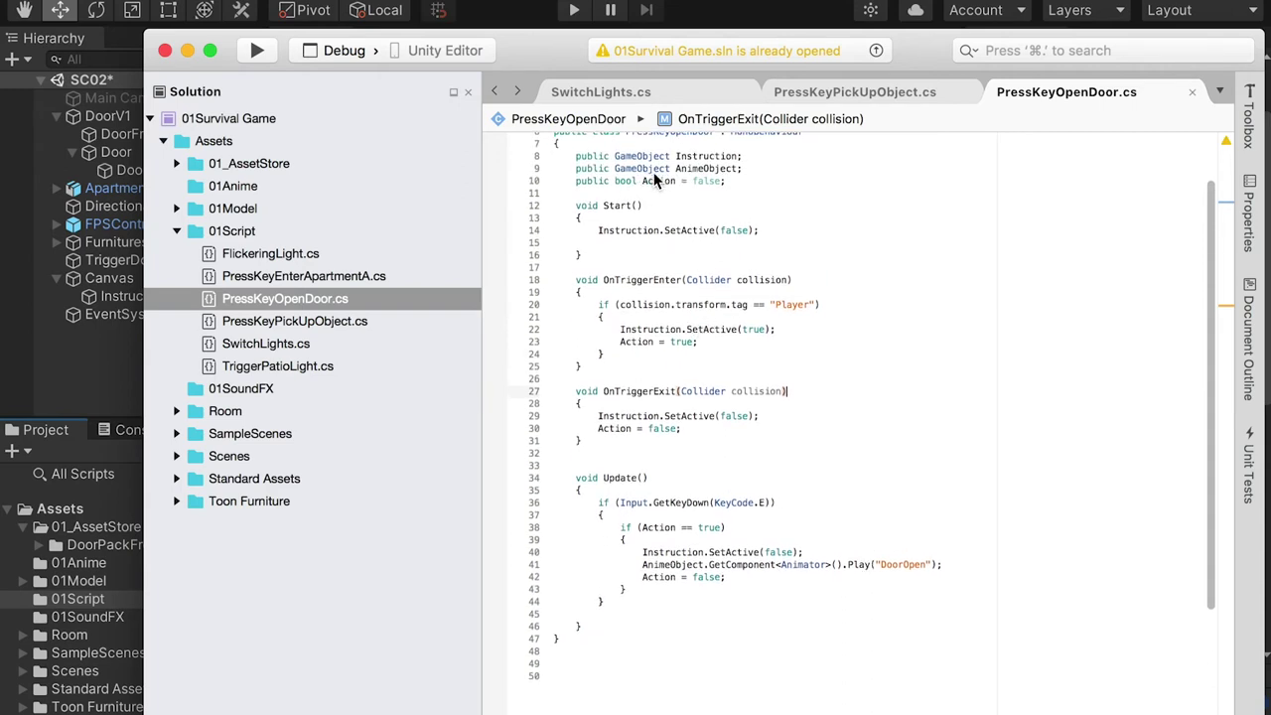
Review the script's OnTriggerExit method and the Update code that plays the DoorOpen animation
{"action": "scroll", "coordinate": [710, 352], "scroll_direction": "down", "scroll_amount": 1}
{"action": "scroll", "coordinate": [711, 347], "scroll_direction": "down", "scroll_amount": 1}
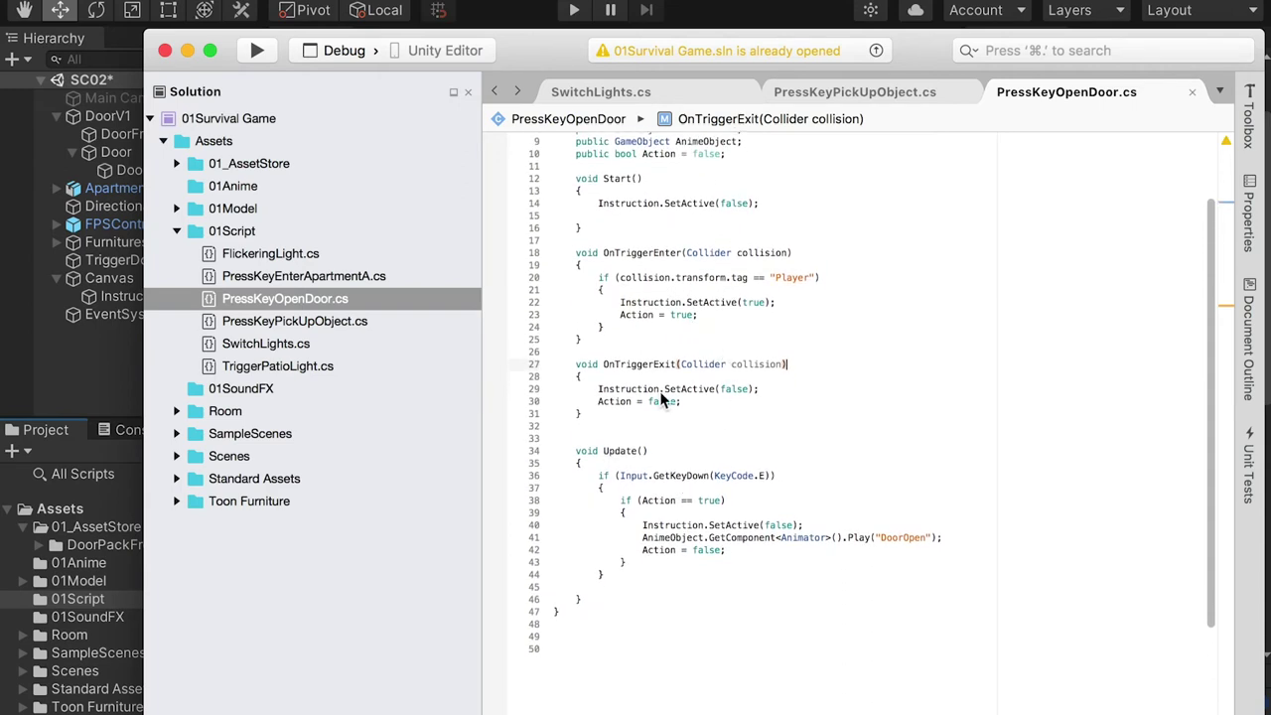
{"action": "mouse_move", "coordinate": [681, 389]}
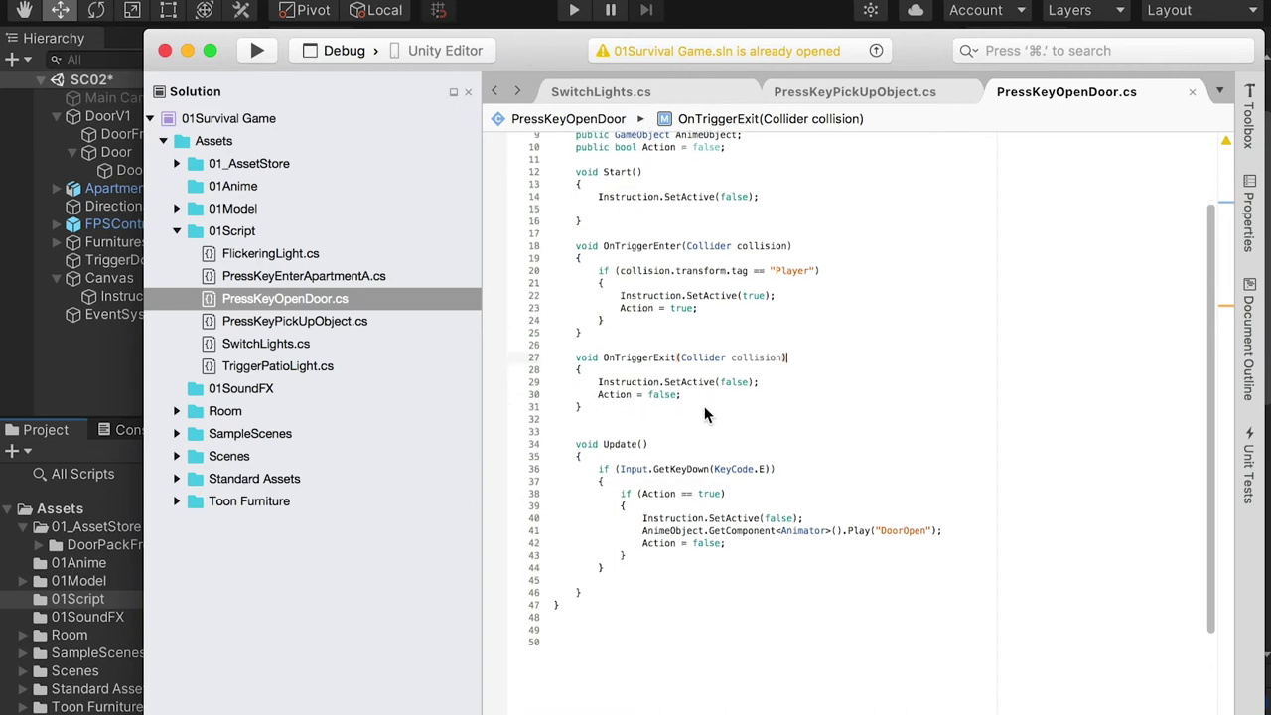
{"action": "scroll", "coordinate": [707, 415], "scroll_direction": "down", "scroll_amount": 2}
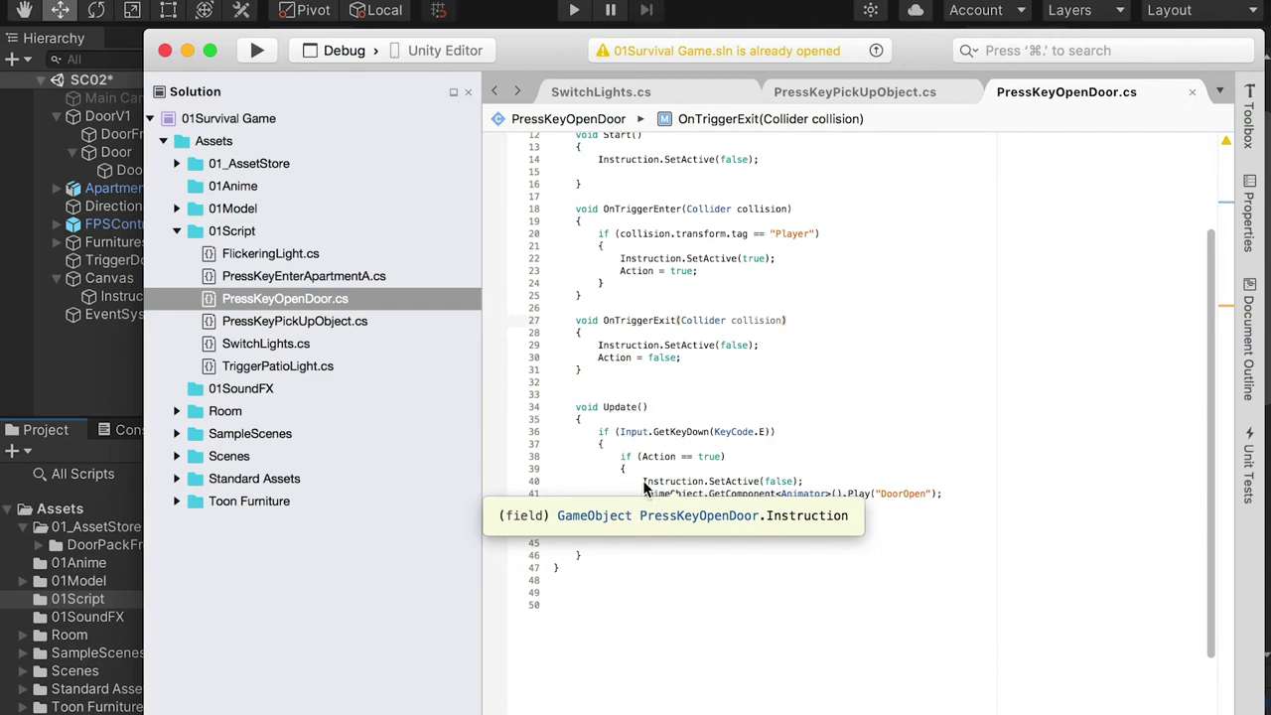
{"action": "scroll", "coordinate": [740, 476], "scroll_direction": "down", "scroll_amount": 2}
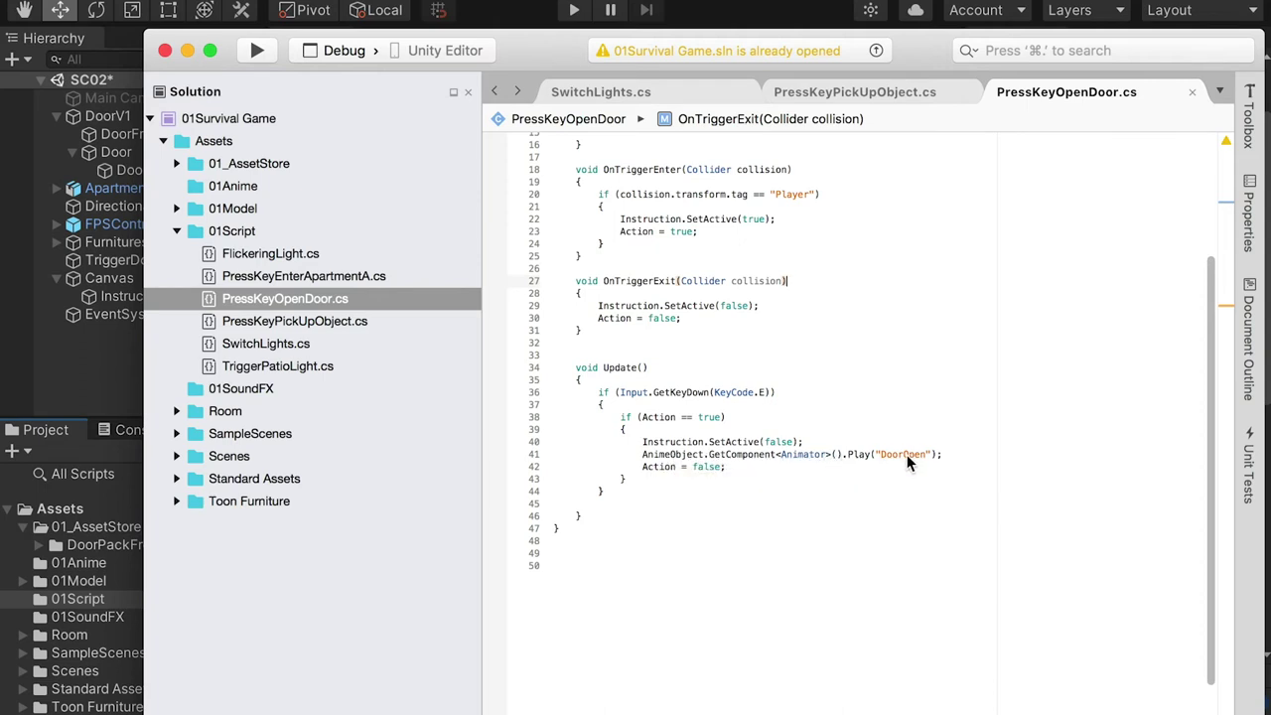
Switch to Unity and inspect the Door object's components, including its Animator
{"action": "left_click", "coordinate": [50, 281]}
{"action": "left_click", "coordinate": [125, 292]}
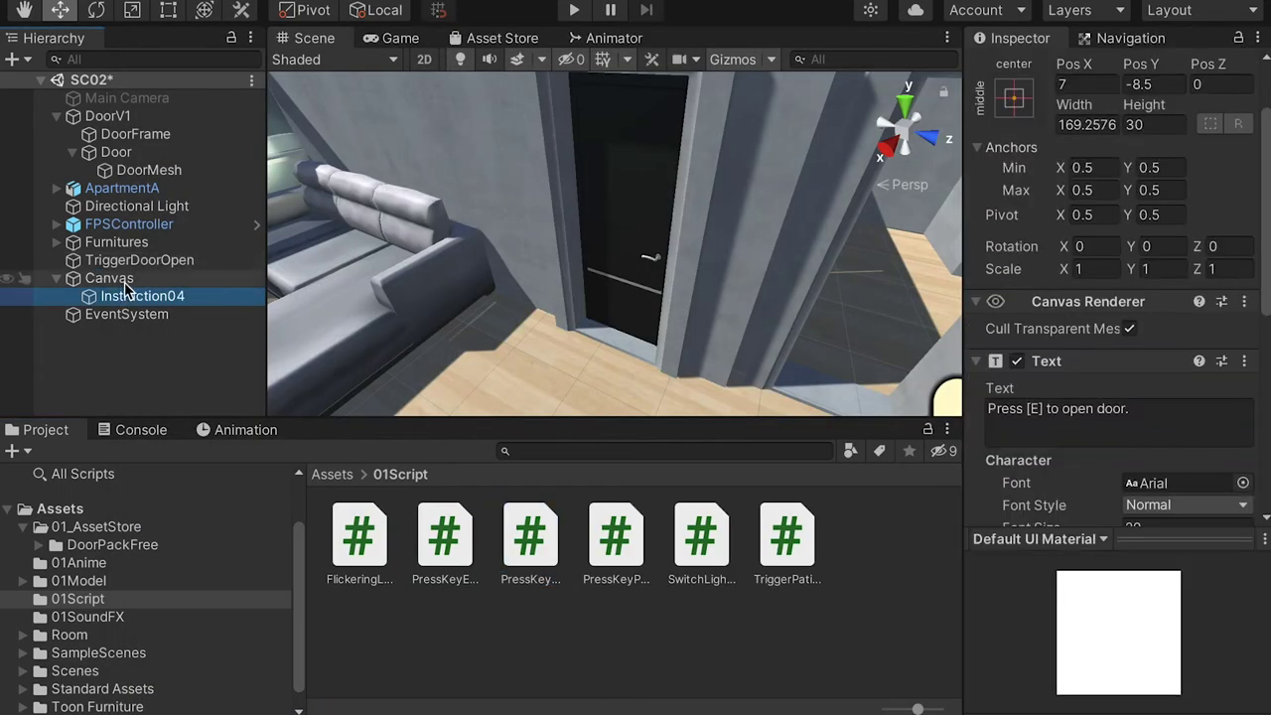
{"action": "left_click", "coordinate": [116, 152]}
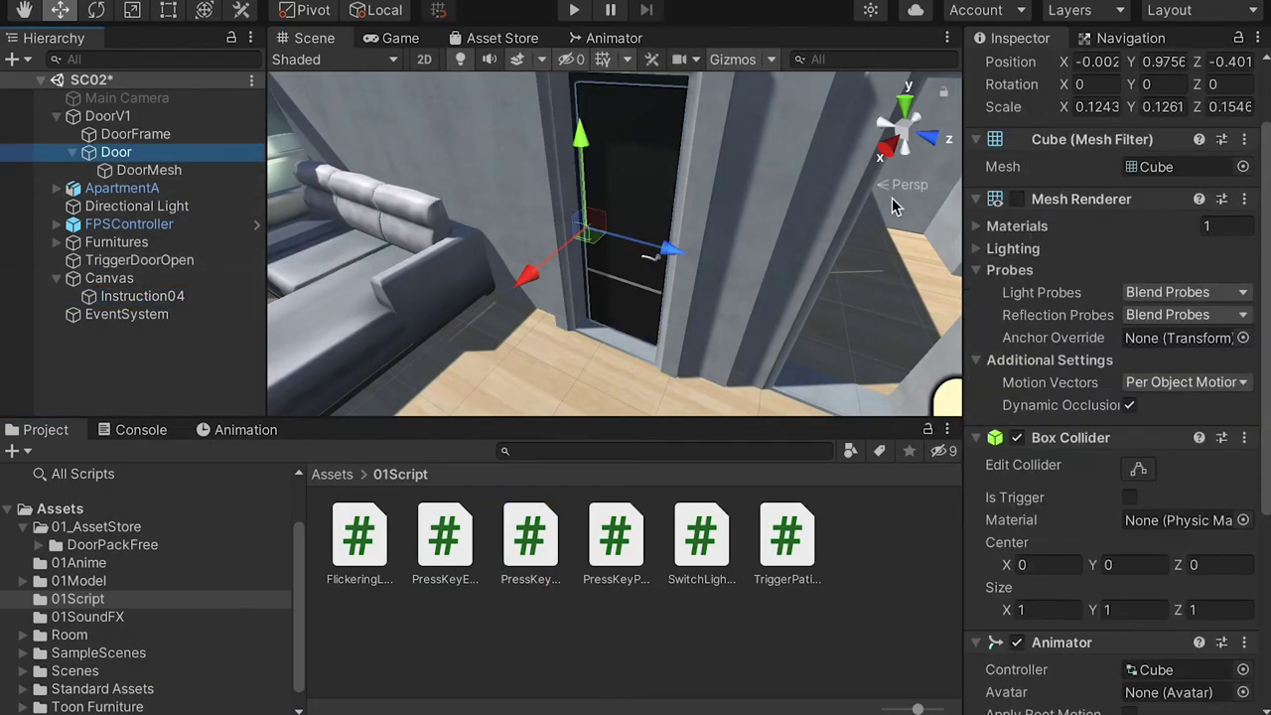
{"action": "scroll", "coordinate": [1018, 427], "scroll_direction": "down", "scroll_amount": 5}
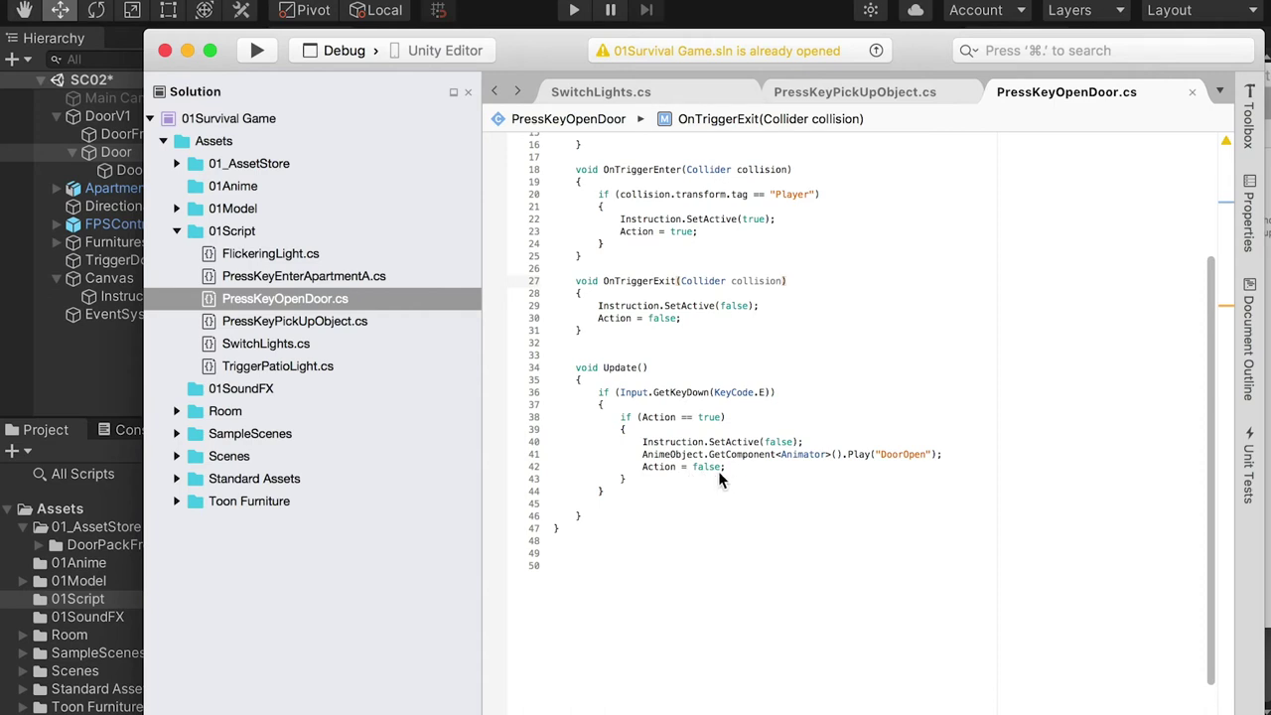
In the PressKeyOpenDoor script, declare a public GameObject variable named ThisTrigger below AnimeObject
{"action": "scroll", "coordinate": [718, 471], "scroll_direction": "up", "scroll_amount": 5}
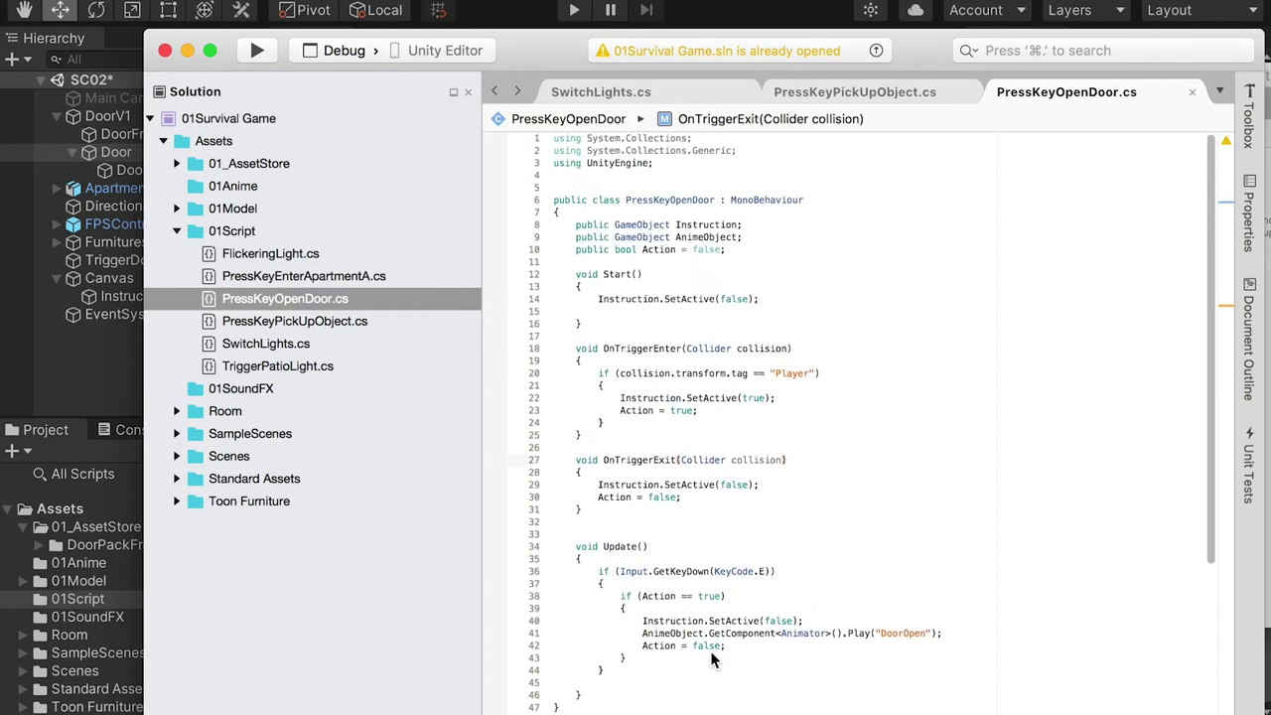
{"action": "left_click_drag", "start_coordinate": [744, 236], "coordinate": [614, 240]}
{"action": "left_click_drag", "start_coordinate": [748, 236], "coordinate": [552, 238]}
{"action": "key", "text": "super+c"}
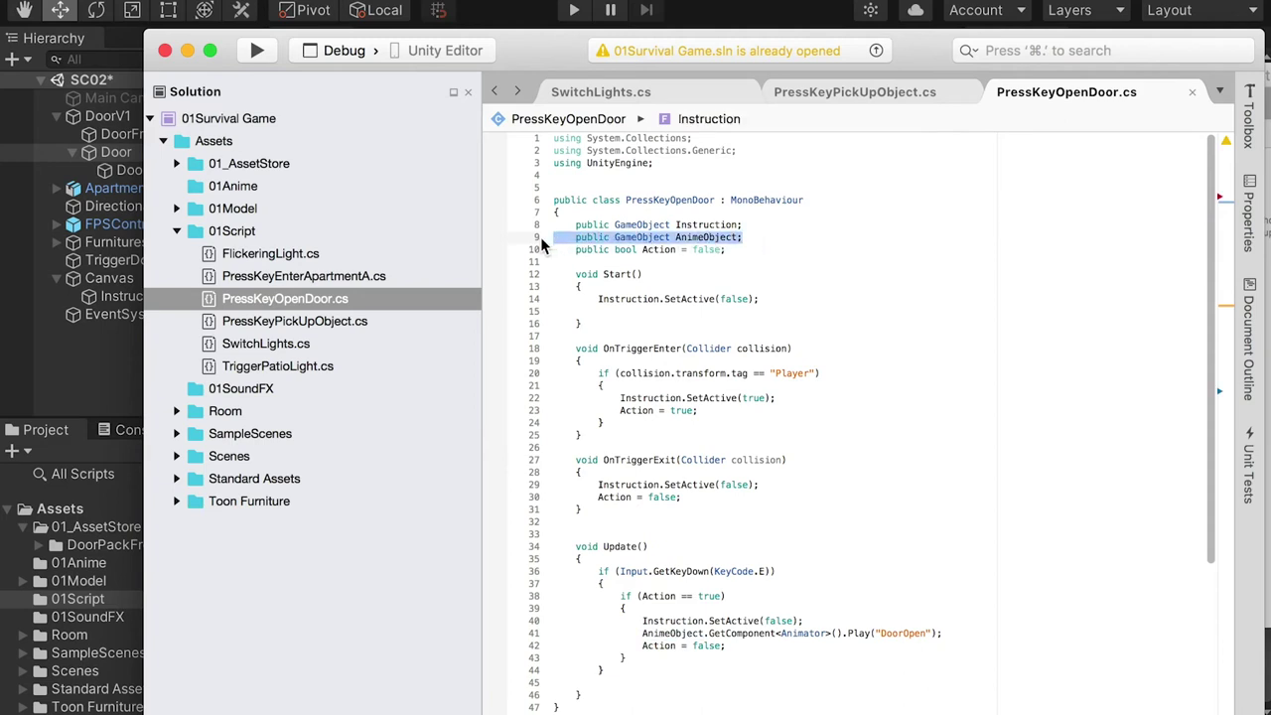
{"action": "left_click", "coordinate": [738, 254]}
{"action": "left_click", "coordinate": [748, 239]}
{"action": "key", "text": "Return"}
{"action": "key", "text": "super+v"}
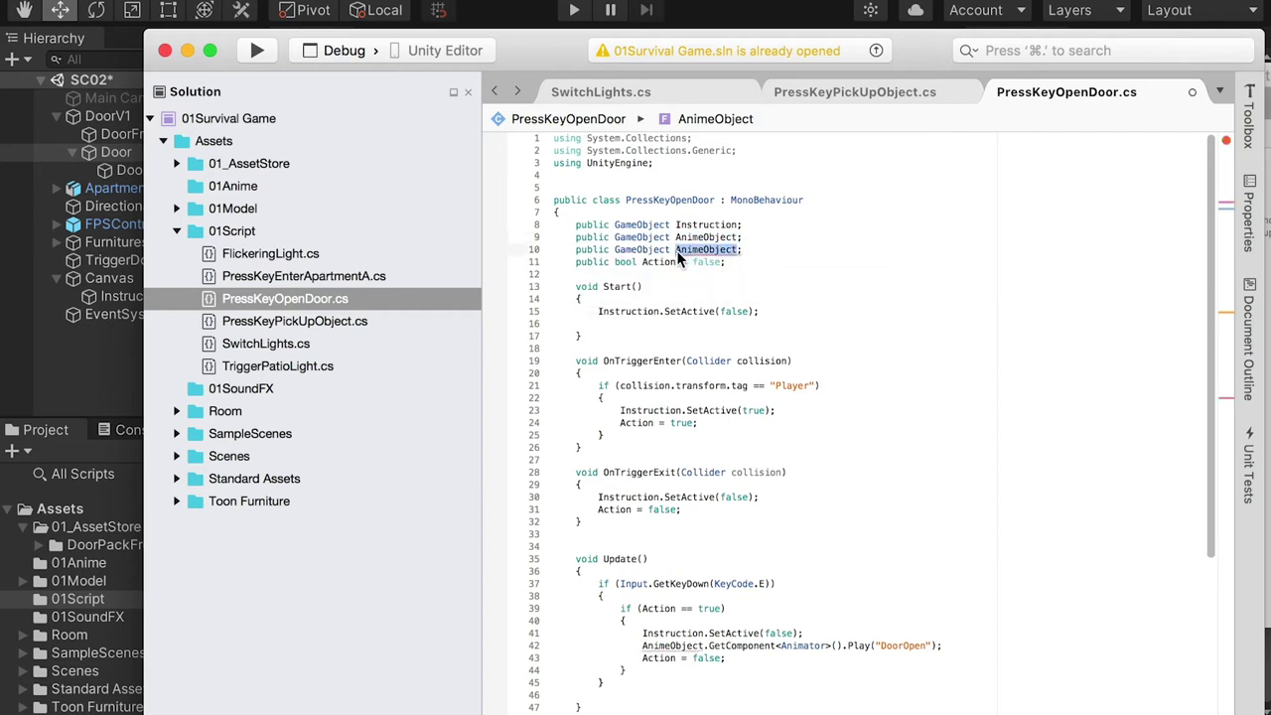
{"action": "type", "text": "This"}
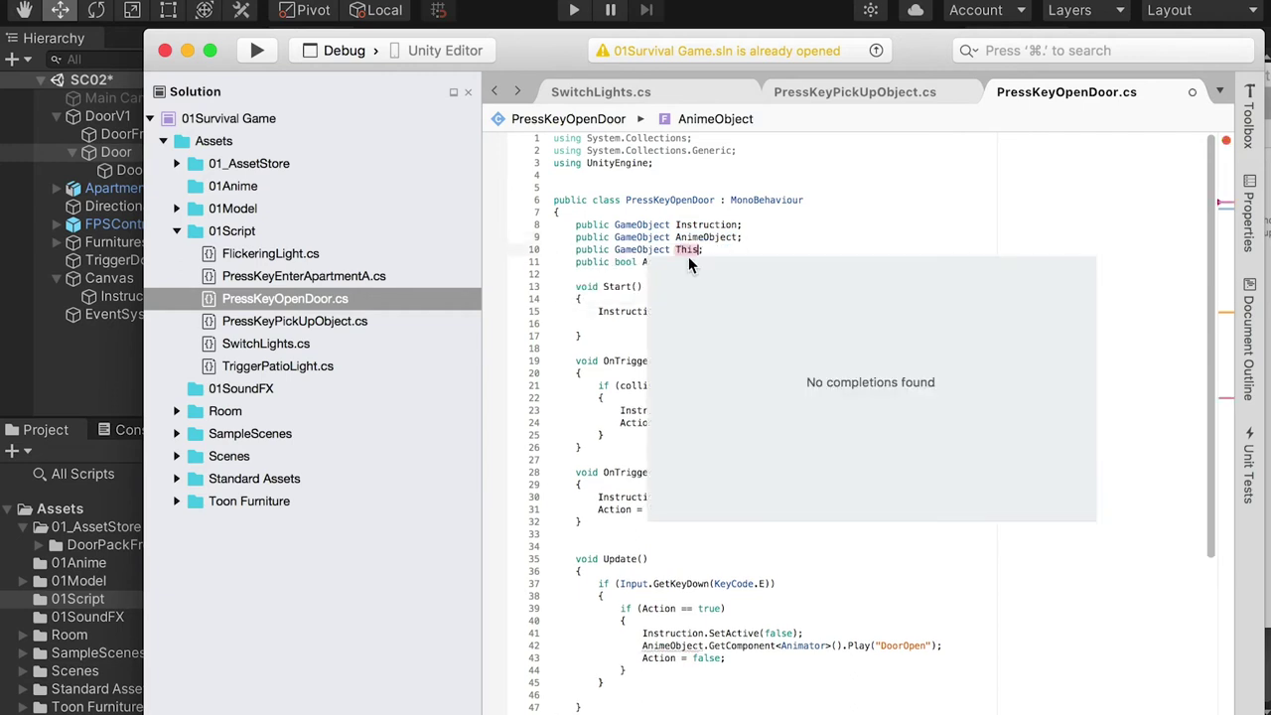
{"action": "type", "text": "Trigger;"}
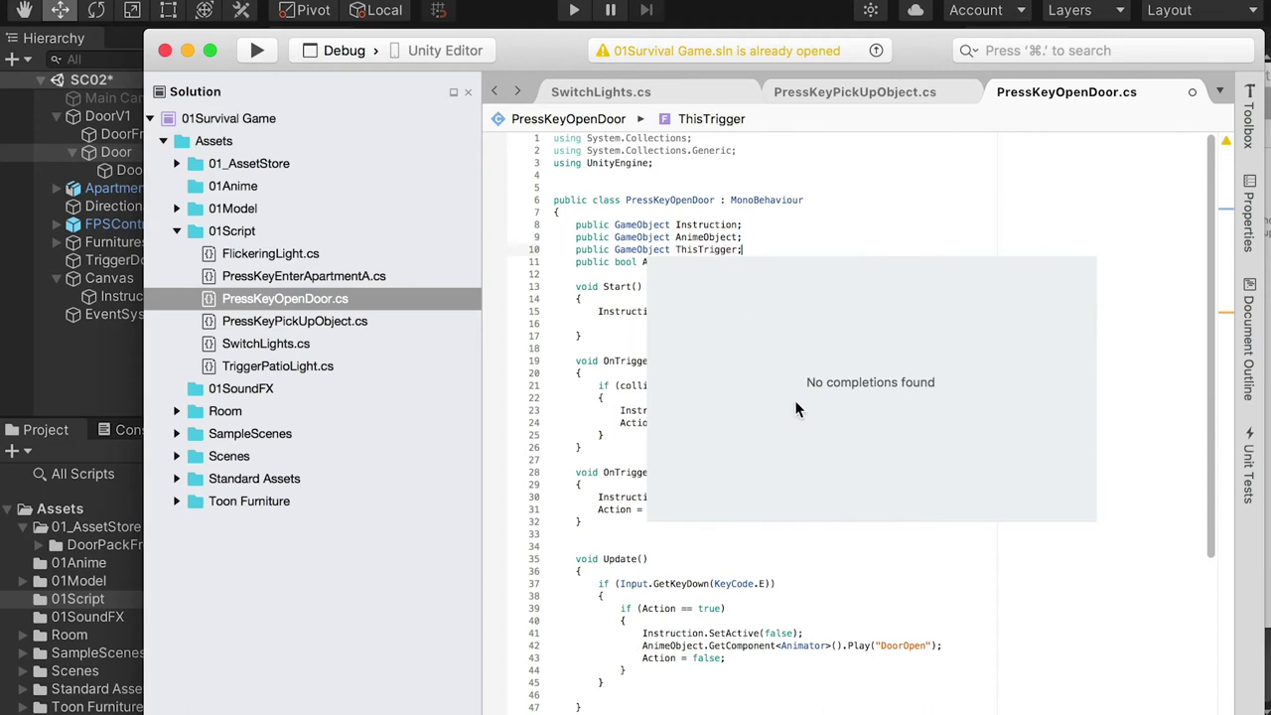
Add ThisTrigger.SetActive(false); in the Update method, directly after the line that plays the DoorOpen animation
{"action": "left_click", "coordinate": [581, 438]}
{"action": "scroll", "coordinate": [618, 449], "scroll_direction": "down", "scroll_amount": 2}
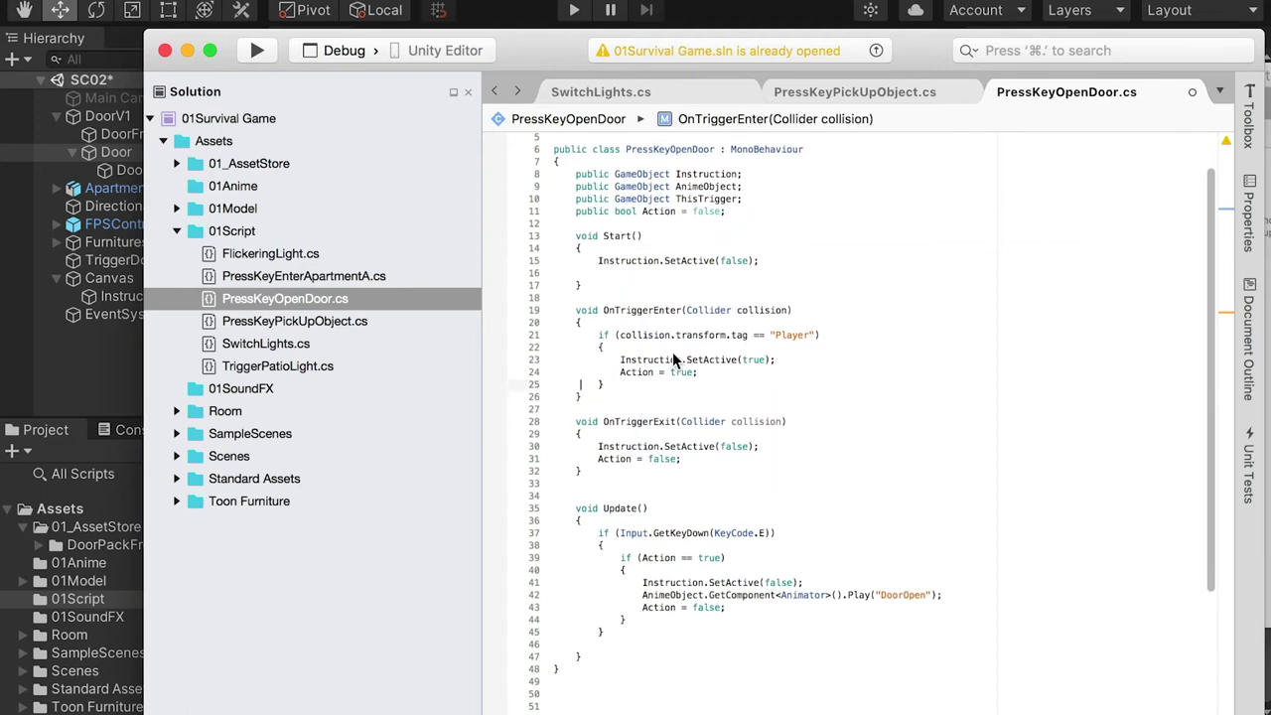
{"action": "scroll", "coordinate": [717, 565], "scroll_direction": "down", "scroll_amount": 3}
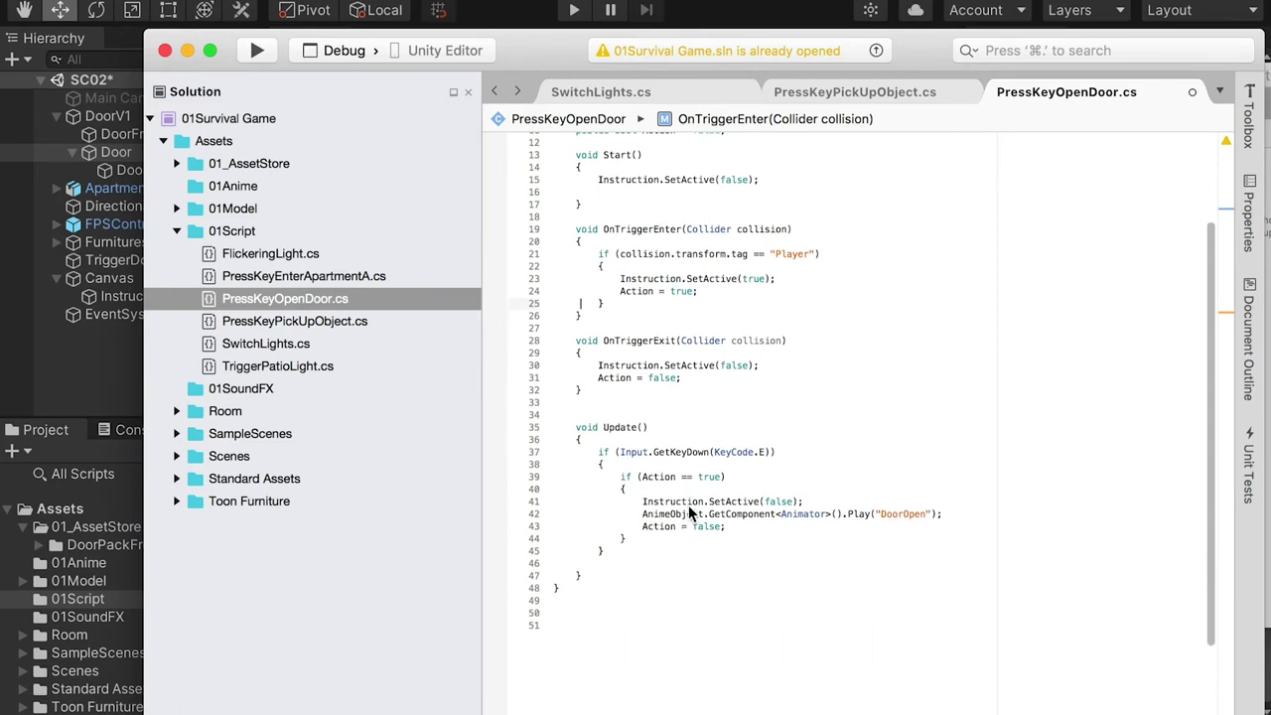
{"action": "left_click_drag", "start_coordinate": [812, 502], "coordinate": [642, 506]}
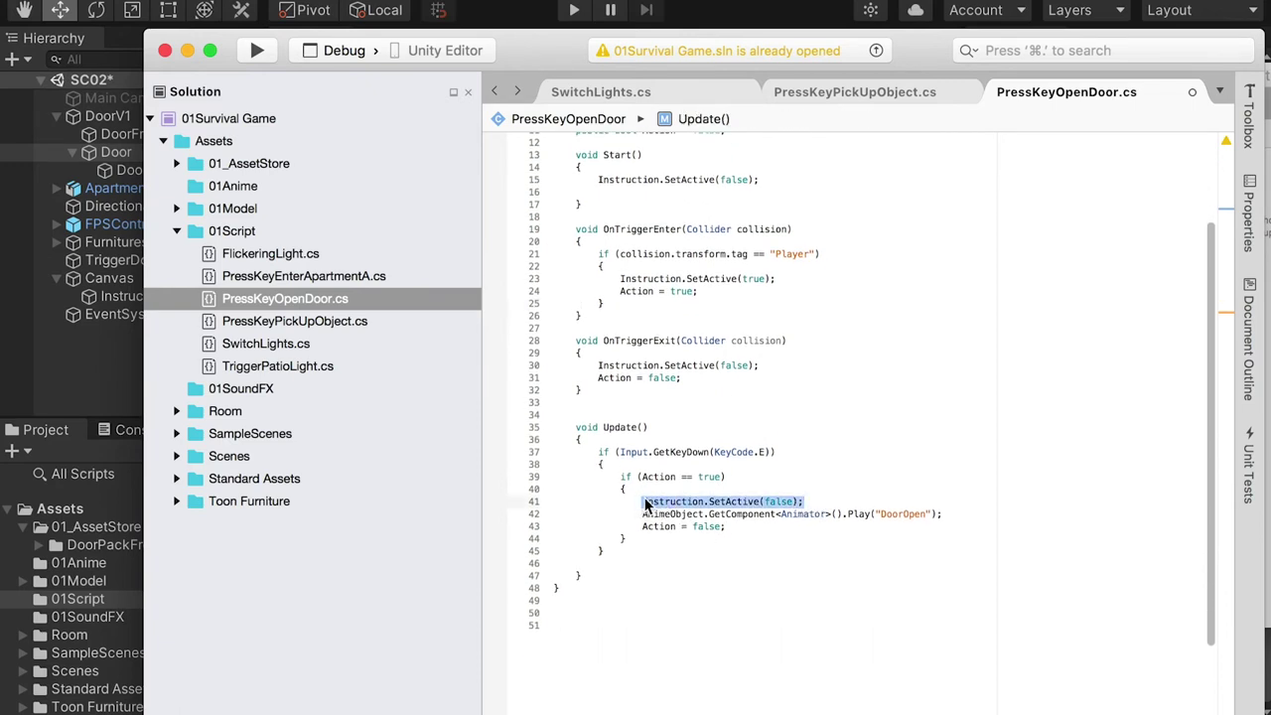
{"action": "left_click", "coordinate": [959, 514]}
{"action": "key", "text": "Return"}
{"action": "type", "text": "Instruction.SetActive(false);"}
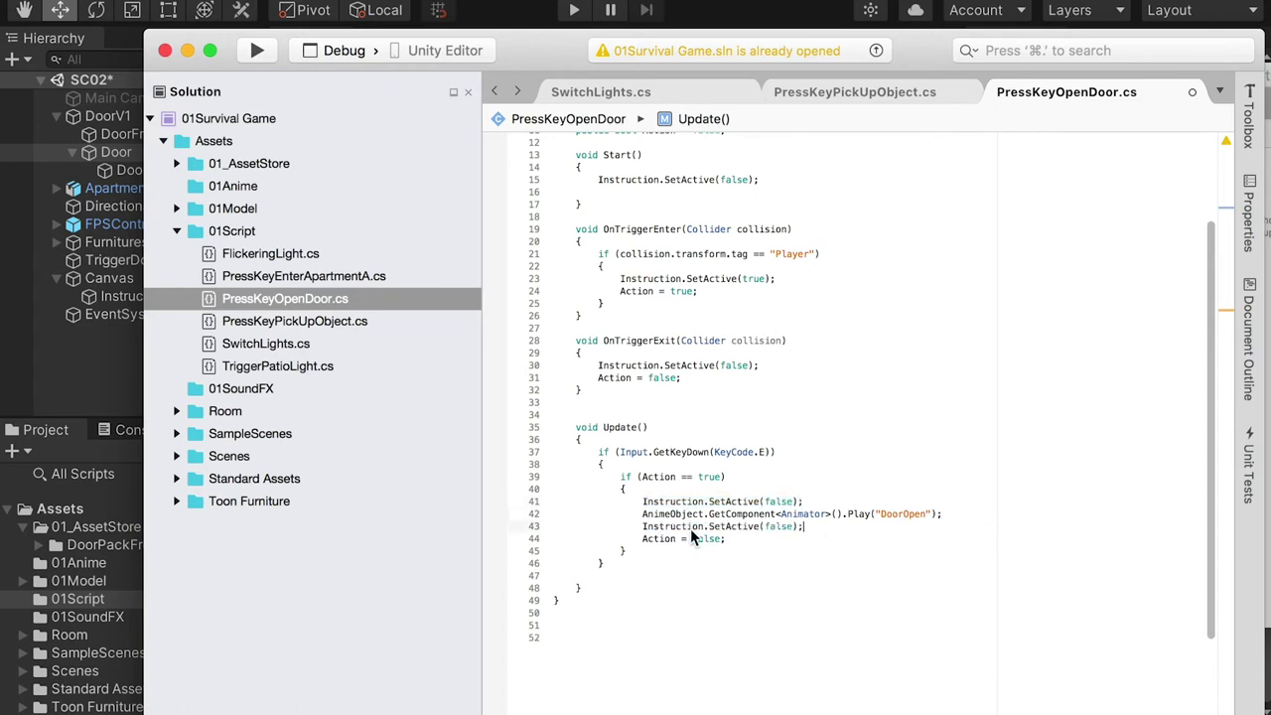
{"action": "type", "text": "ThisT"}
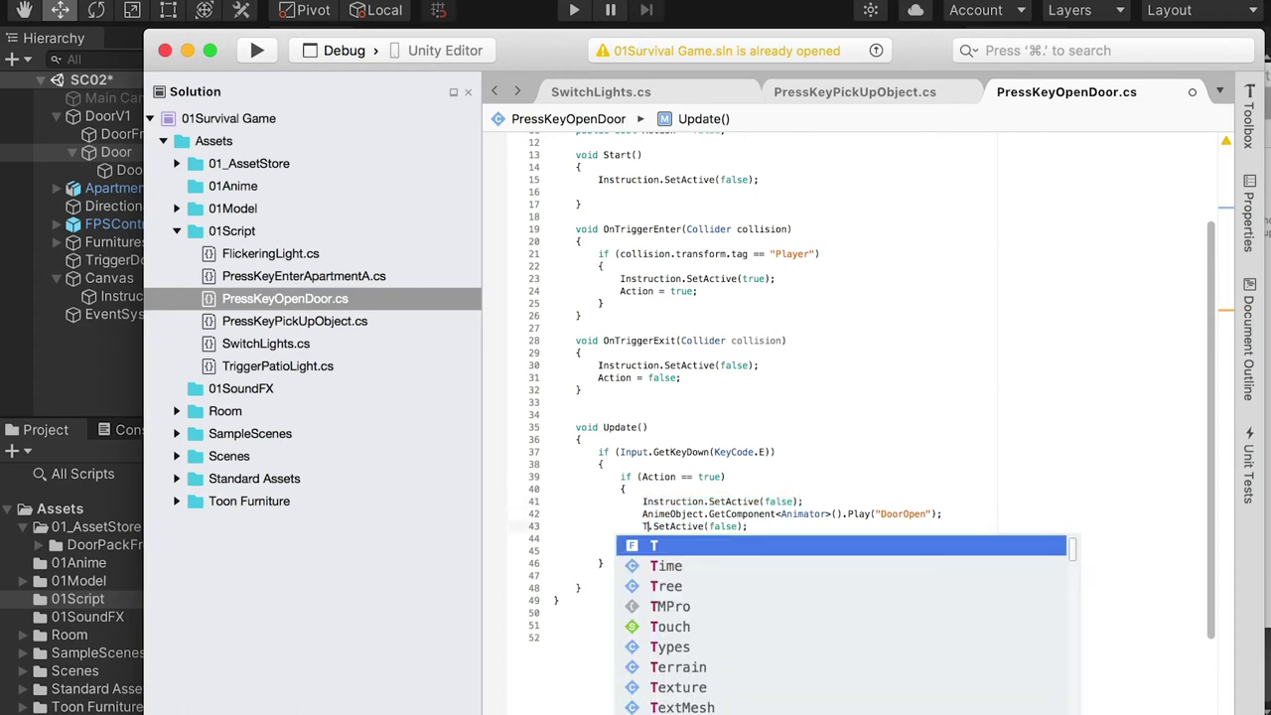
{"action": "type", "text": "rigger"}
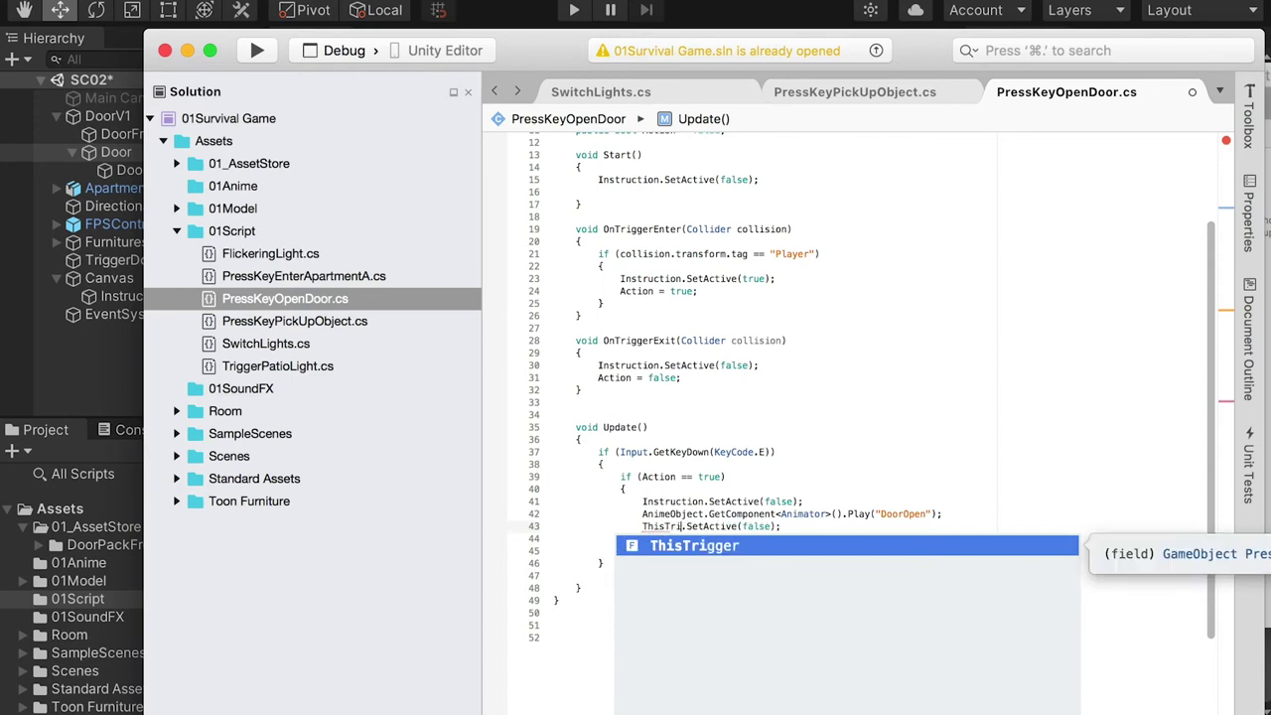
{"action": "left_click", "coordinate": [726, 502]}
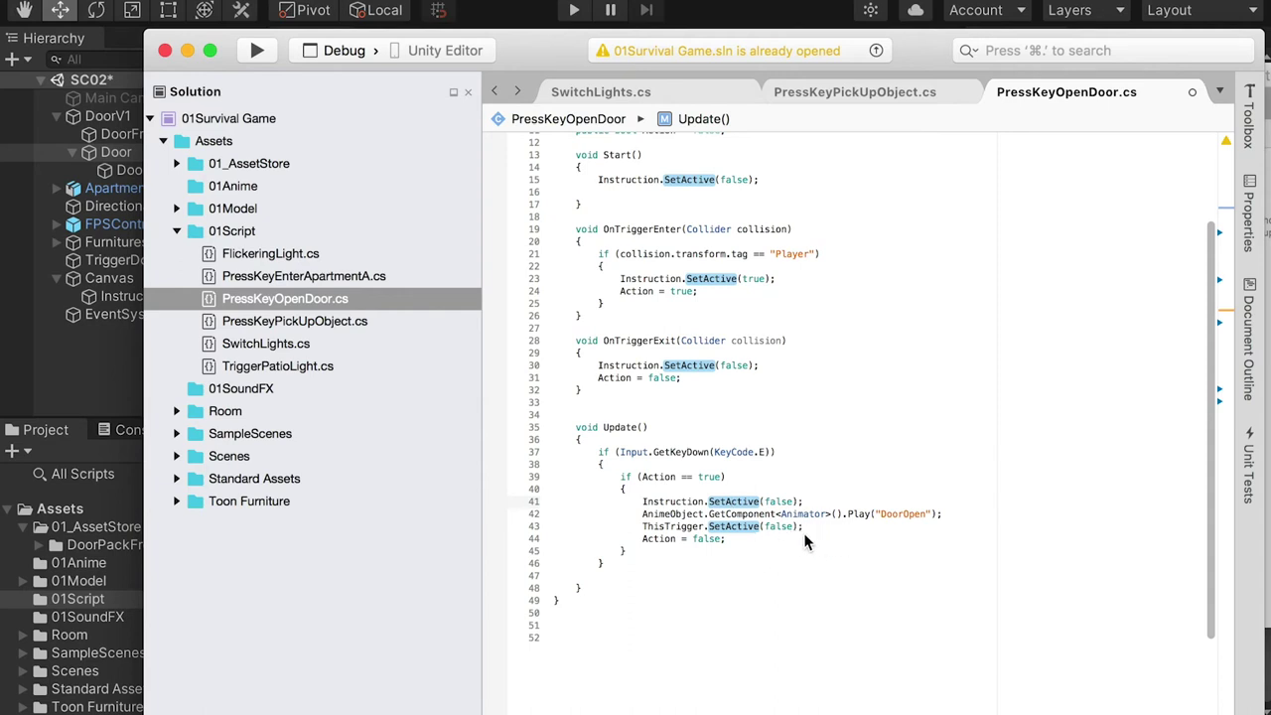
{"action": "scroll", "coordinate": [809, 542], "scroll_direction": "up", "scroll_amount": 1}
{"action": "scroll", "coordinate": [805, 578], "scroll_direction": "up", "scroll_amount": 3}
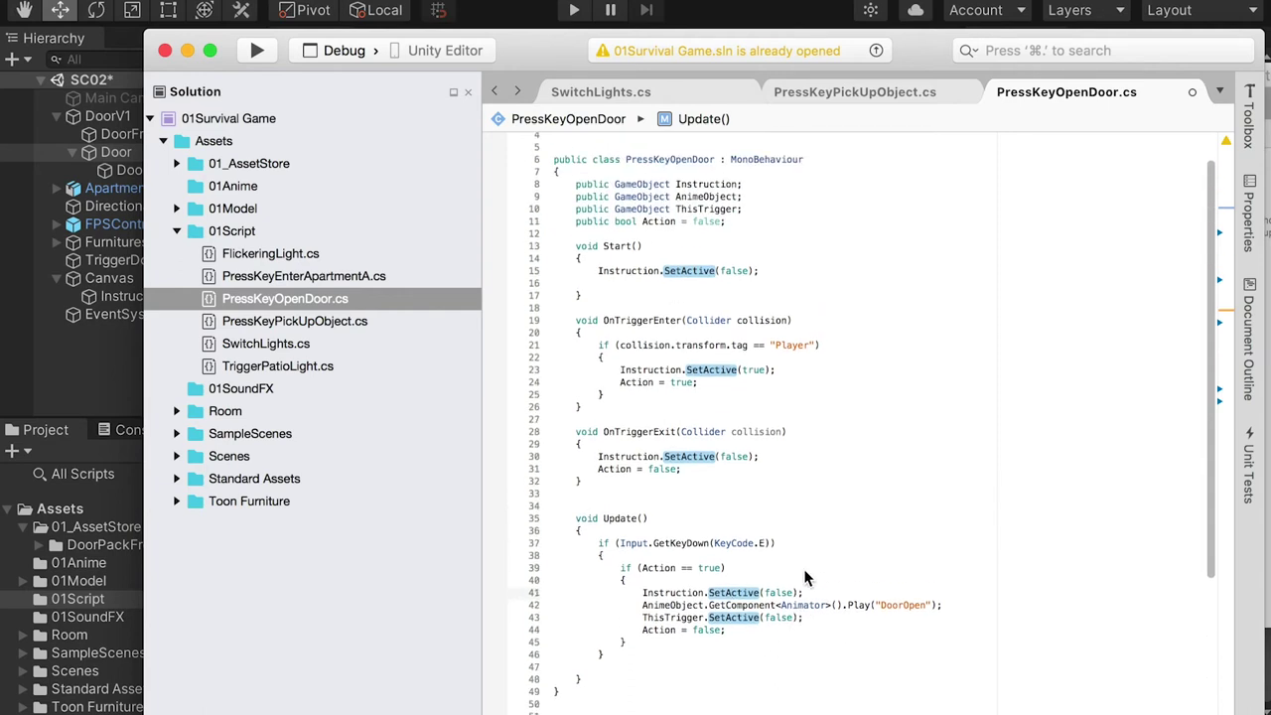
{"action": "left_click", "coordinate": [557, 224]}
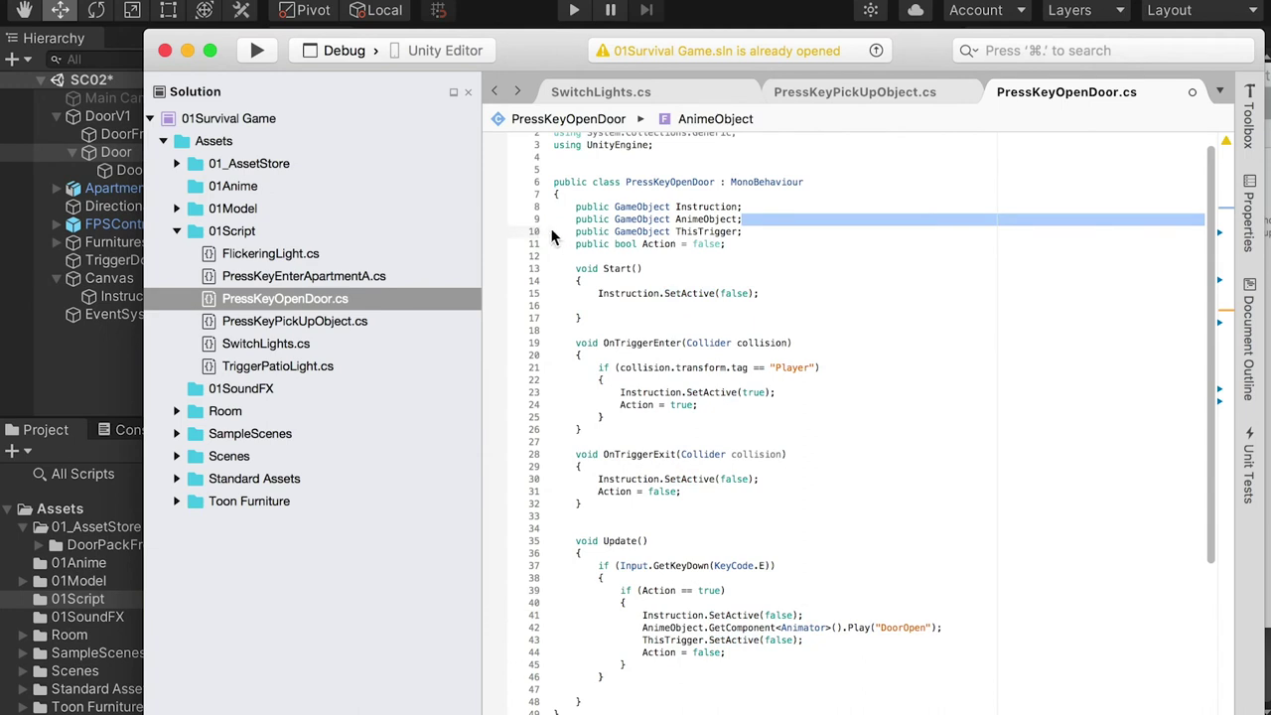
{"action": "left_click_drag", "start_coordinate": [756, 230], "coordinate": [561, 231]}
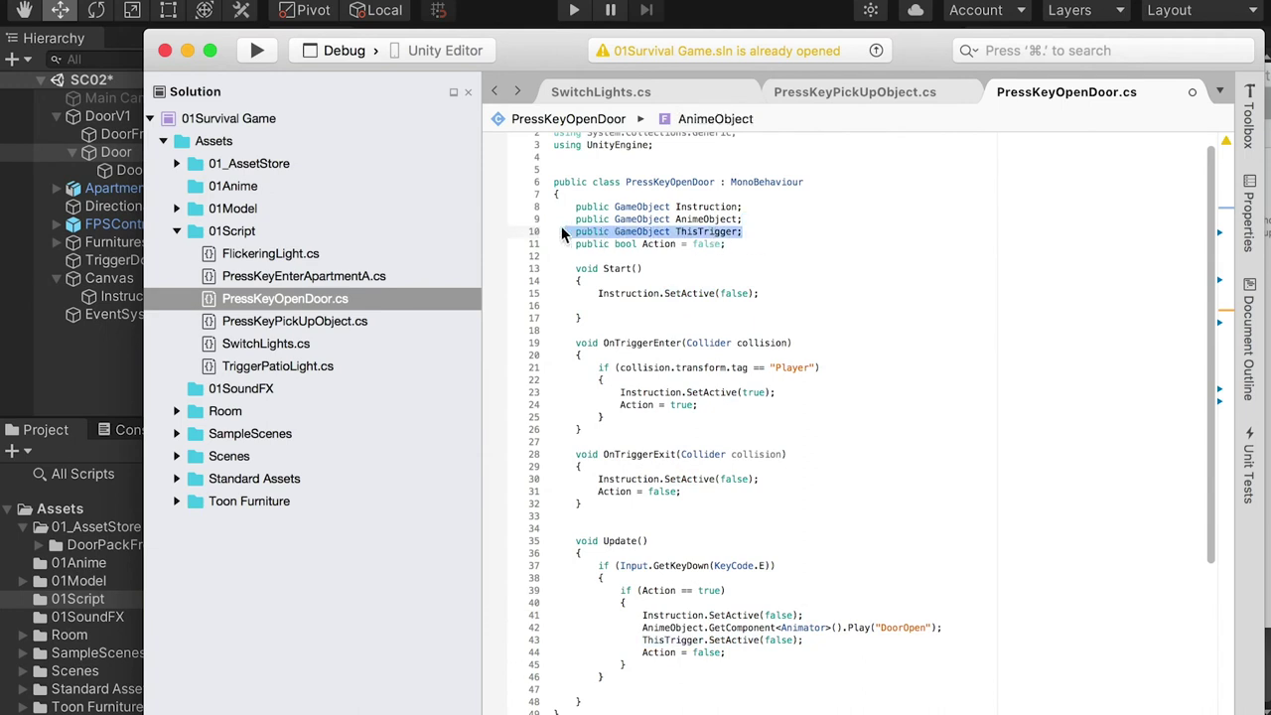
{"action": "key", "text": "super+c"}
{"action": "left_click", "coordinate": [760, 231]}
{"action": "key", "text": "Return"}
{"action": "key", "text": "super+v"}
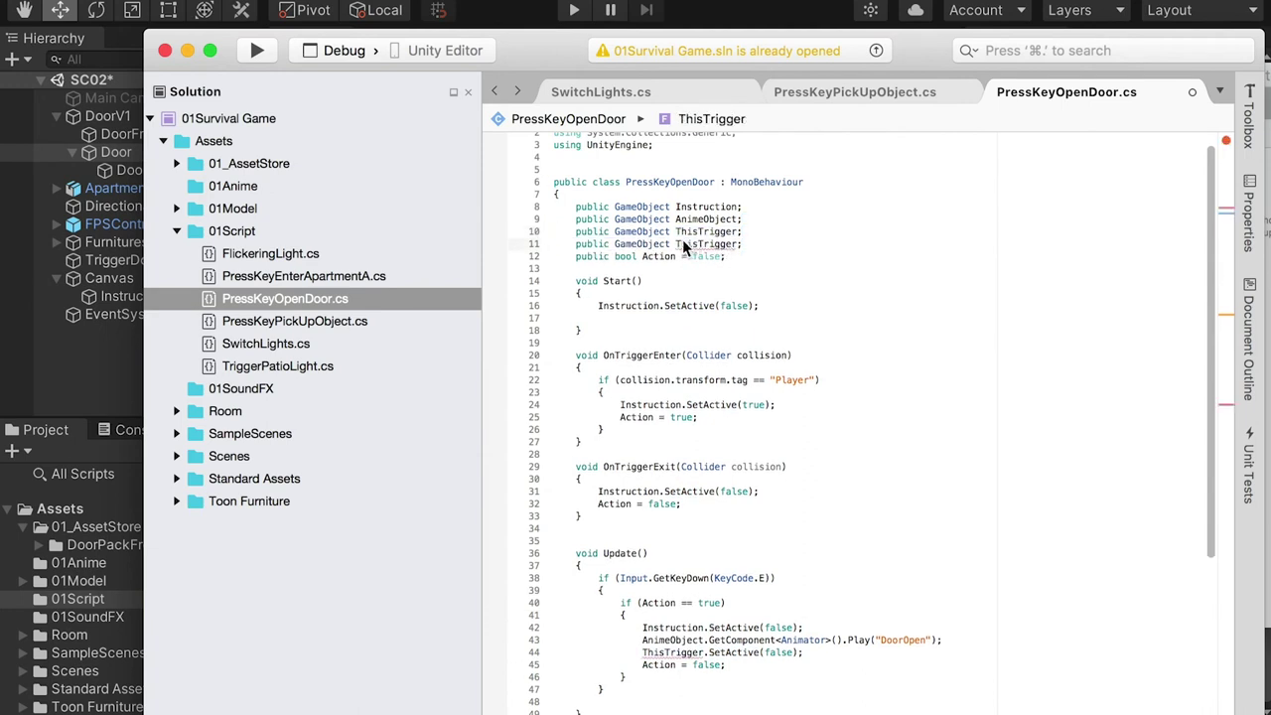
{"action": "left_click_drag", "start_coordinate": [723, 252], "coordinate": [737, 245]}
{"action": "type", "text": "T"}
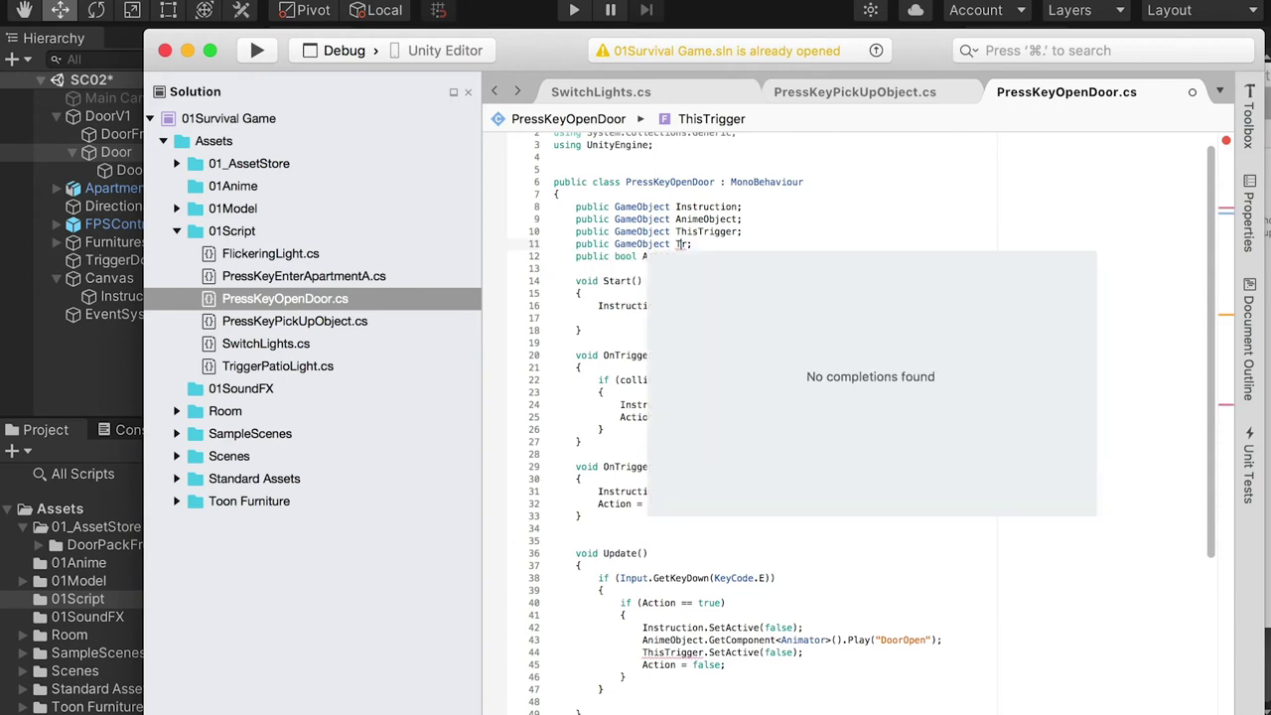
{"action": "key", "text": "BackSpace"}
{"action": "type", "text": "Or"}
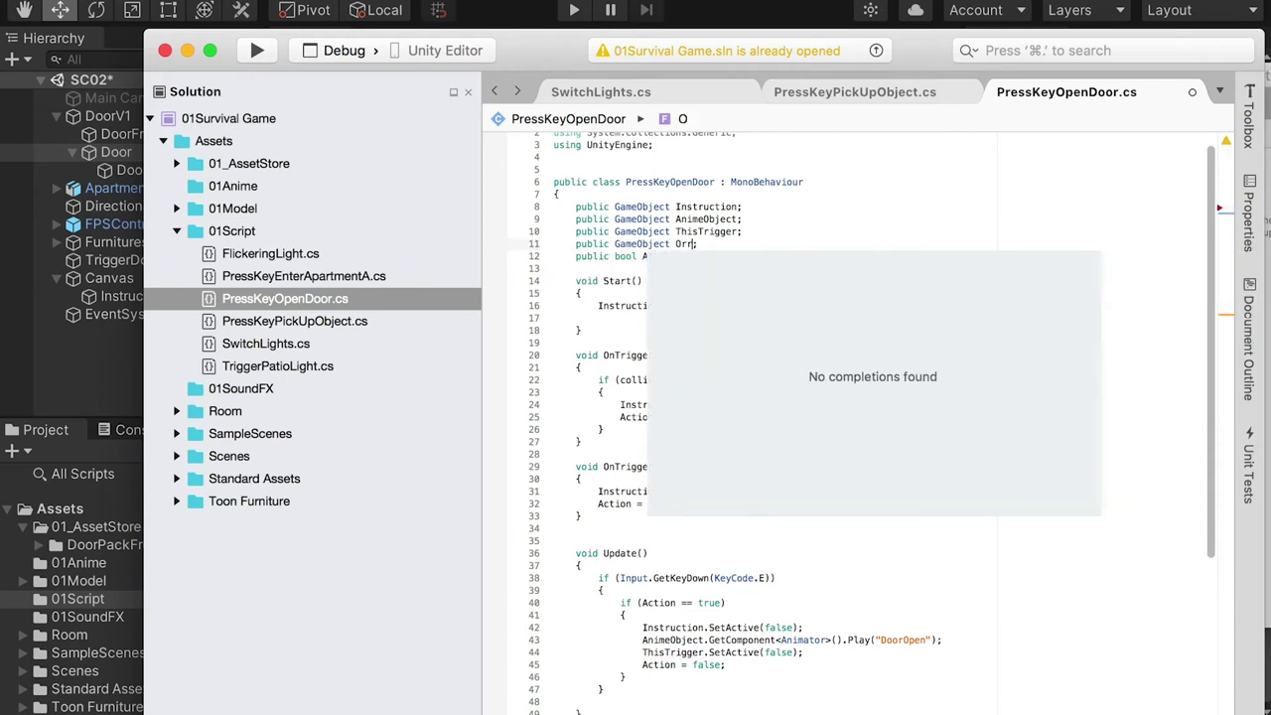
{"action": "key", "text": "BackSpace"}
{"action": "type", "text": "DoorOpenSound"}
{"action": "left_click", "coordinate": [799, 210]}
{"action": "scroll", "coordinate": [799, 238], "scroll_direction": "down", "scroll_amount": 4}
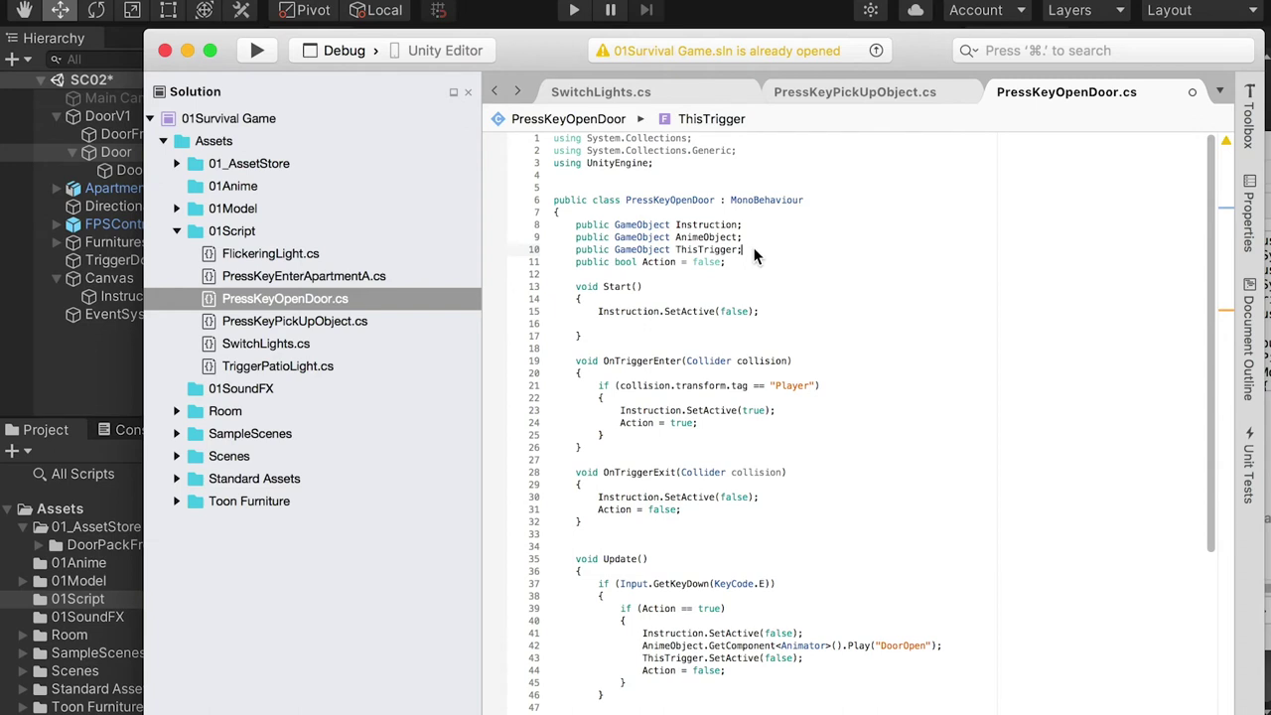
Declare a public AudioSource variable named DoorOpenSound below ThisTrigger, based on a copy of that declaration
{"action": "key", "text": "Return"}
{"action": "left_click_drag", "start_coordinate": [748, 257], "coordinate": [527, 256]}
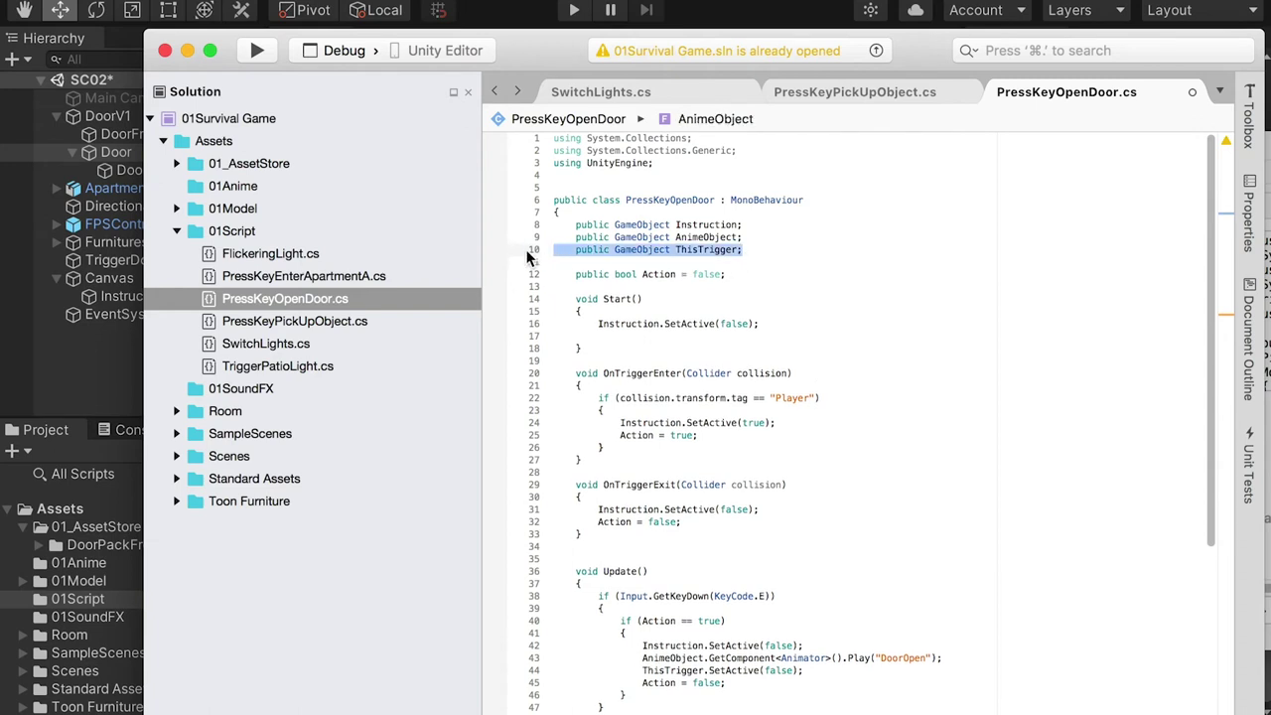
{"action": "key", "text": "super+c"}
{"action": "left_click", "coordinate": [598, 260]}
{"action": "key", "text": "super+v"}
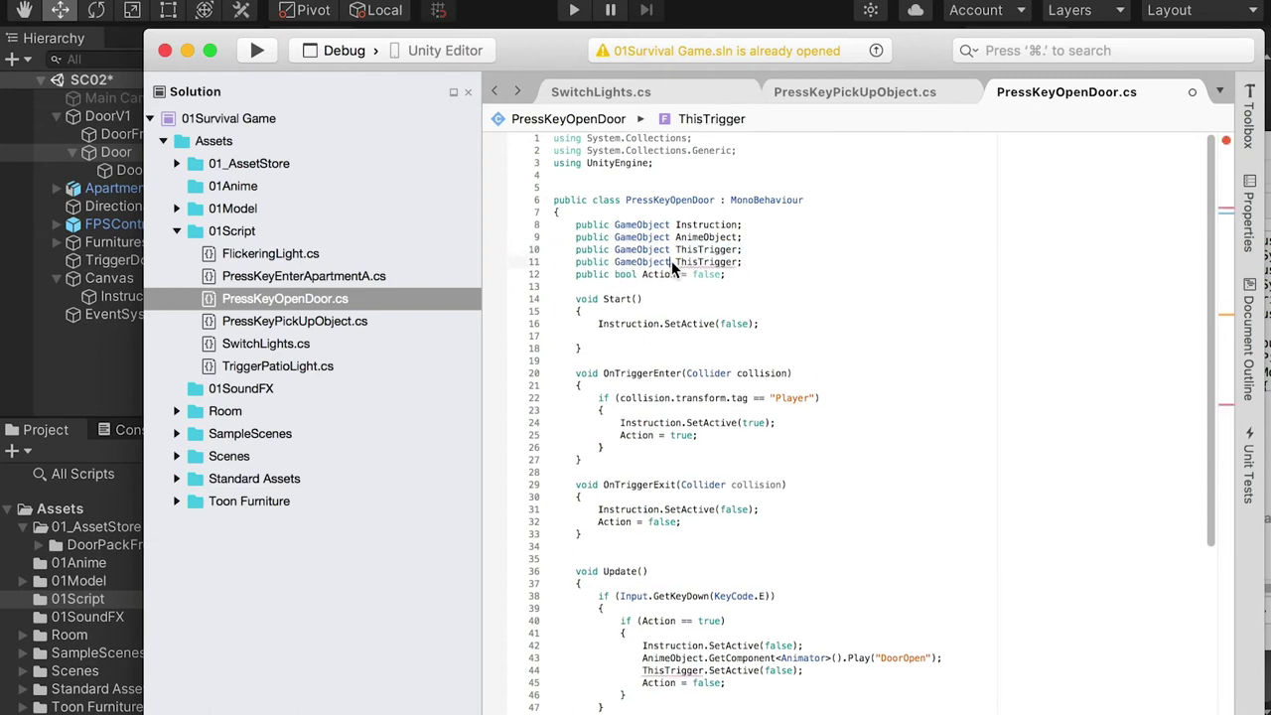
{"action": "type", "text": "Au"}
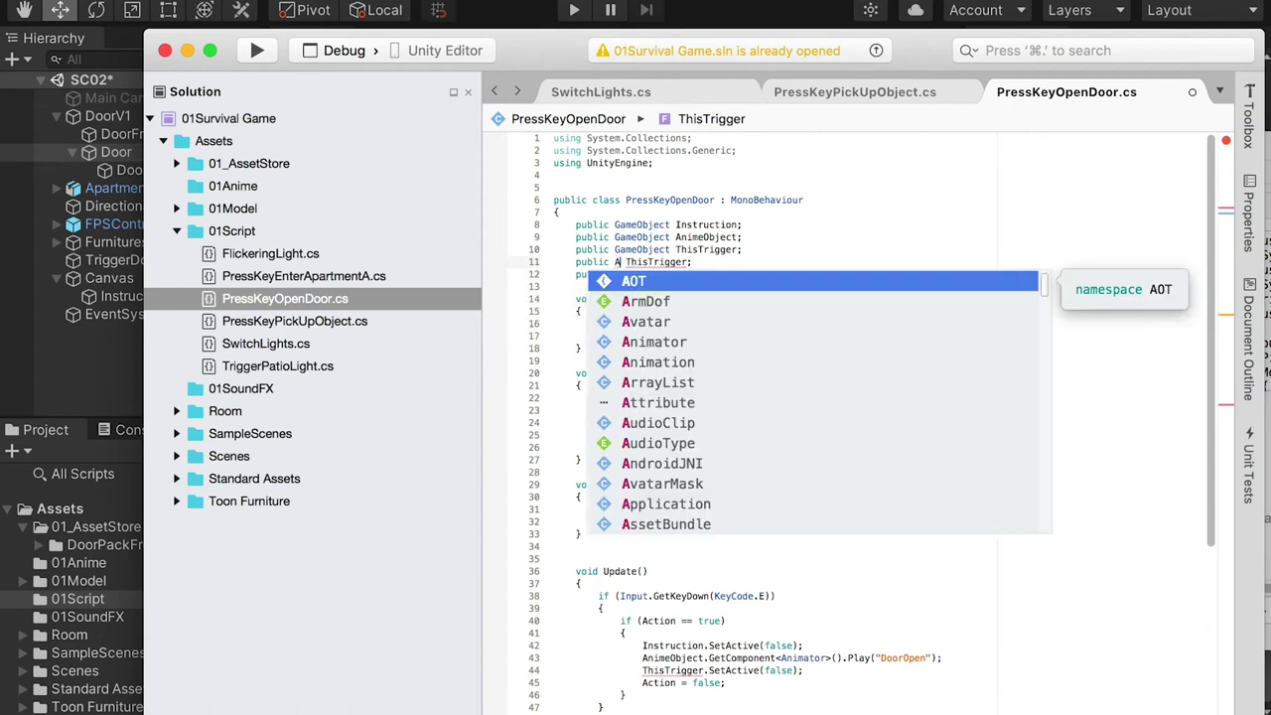
{"action": "type", "text": "dioSource"}
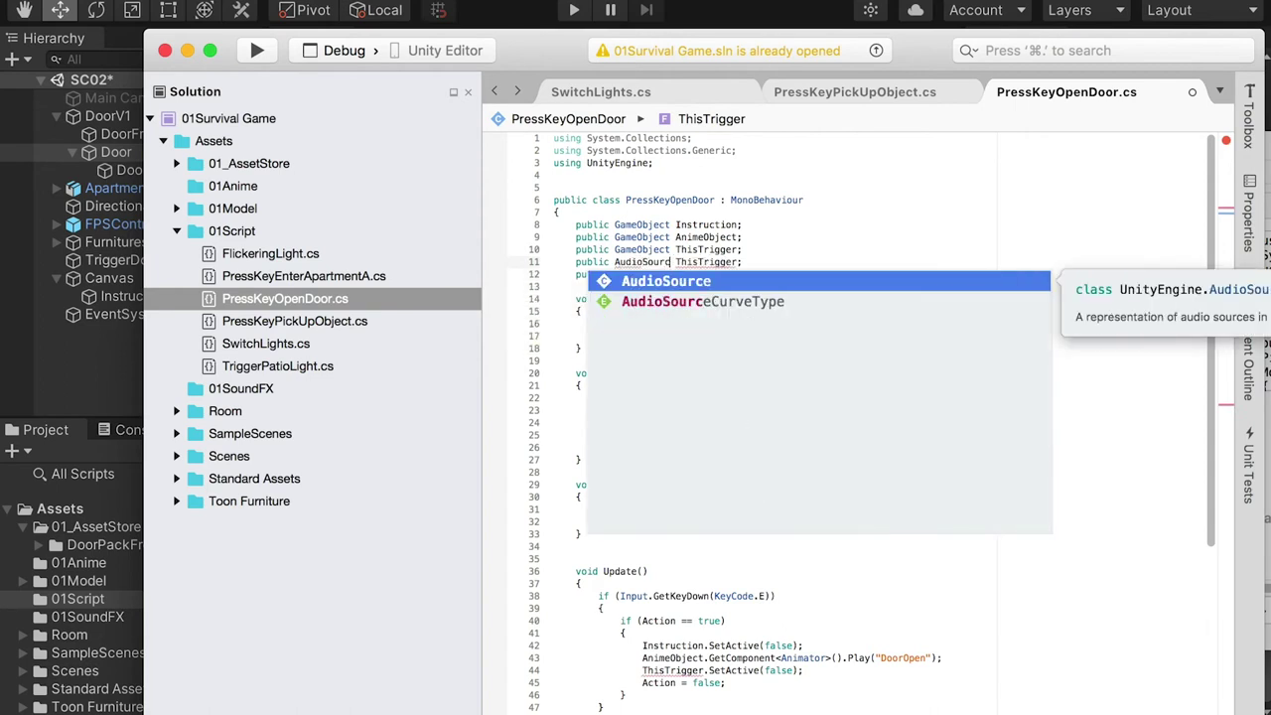
{"action": "double_click", "coordinate": [707, 262]}
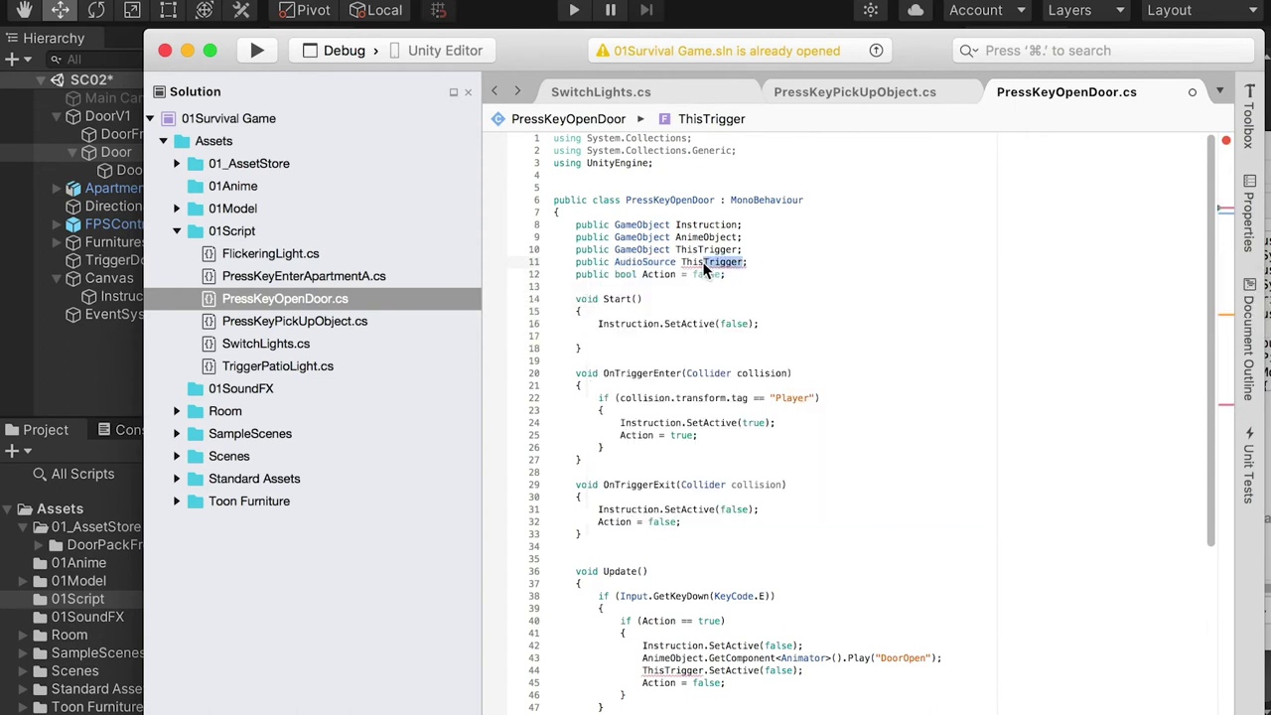
{"action": "type", "text": "Doo"}
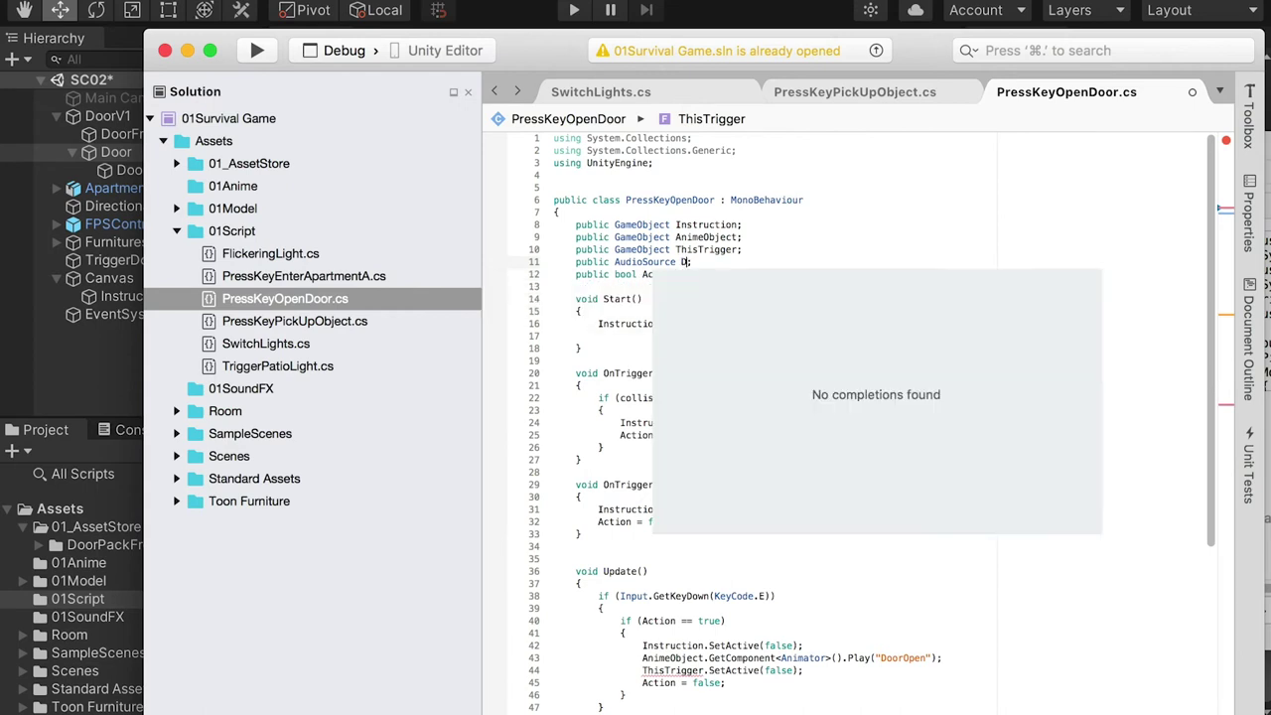
{"action": "type", "text": "rOpenSound"}
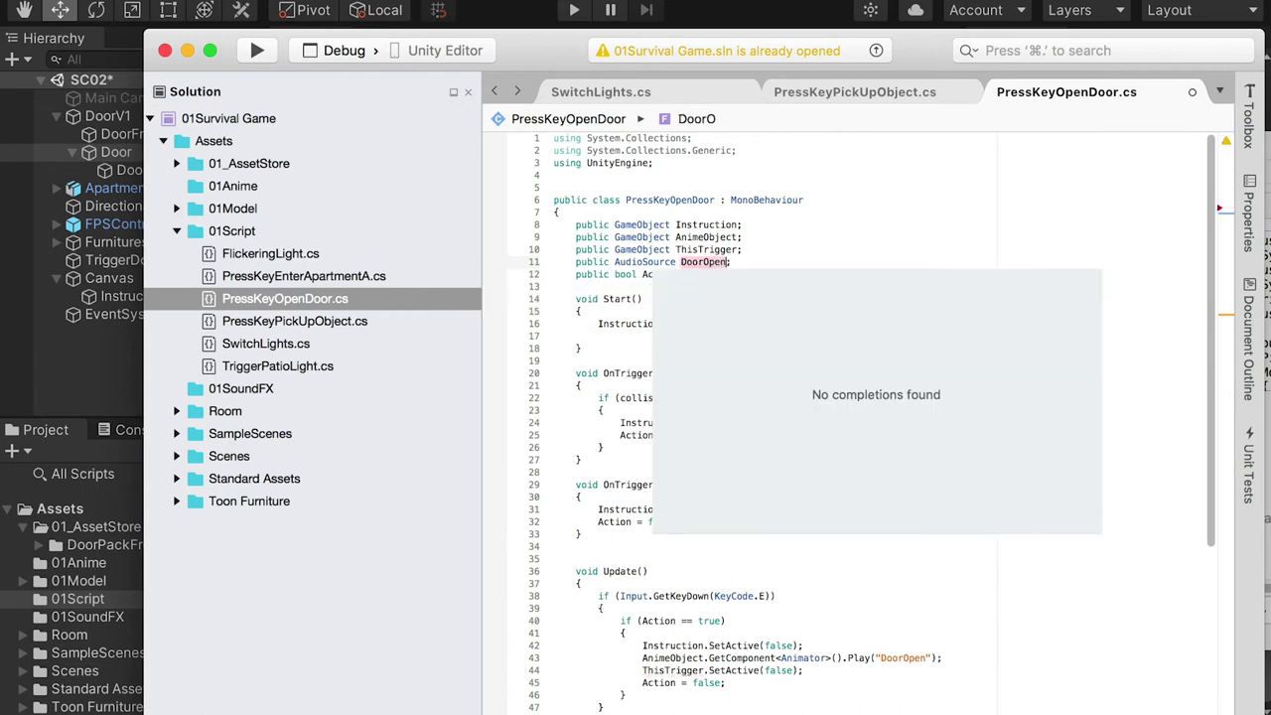
{"action": "left_click", "coordinate": [623, 277]}
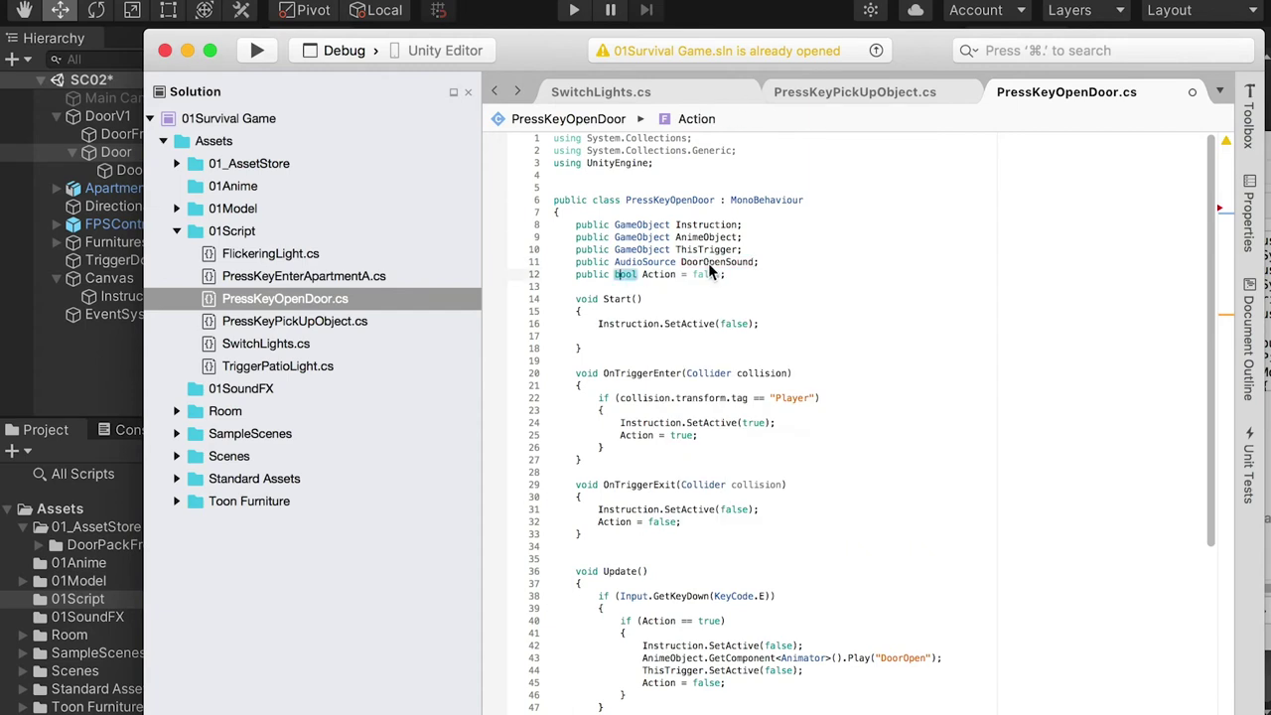
Add DoorOpenSound.Play(); in the Update method, directly after the ThisTrigger.SetActive(false); line
{"action": "left_click_drag", "start_coordinate": [754, 263], "coordinate": [705, 264]}
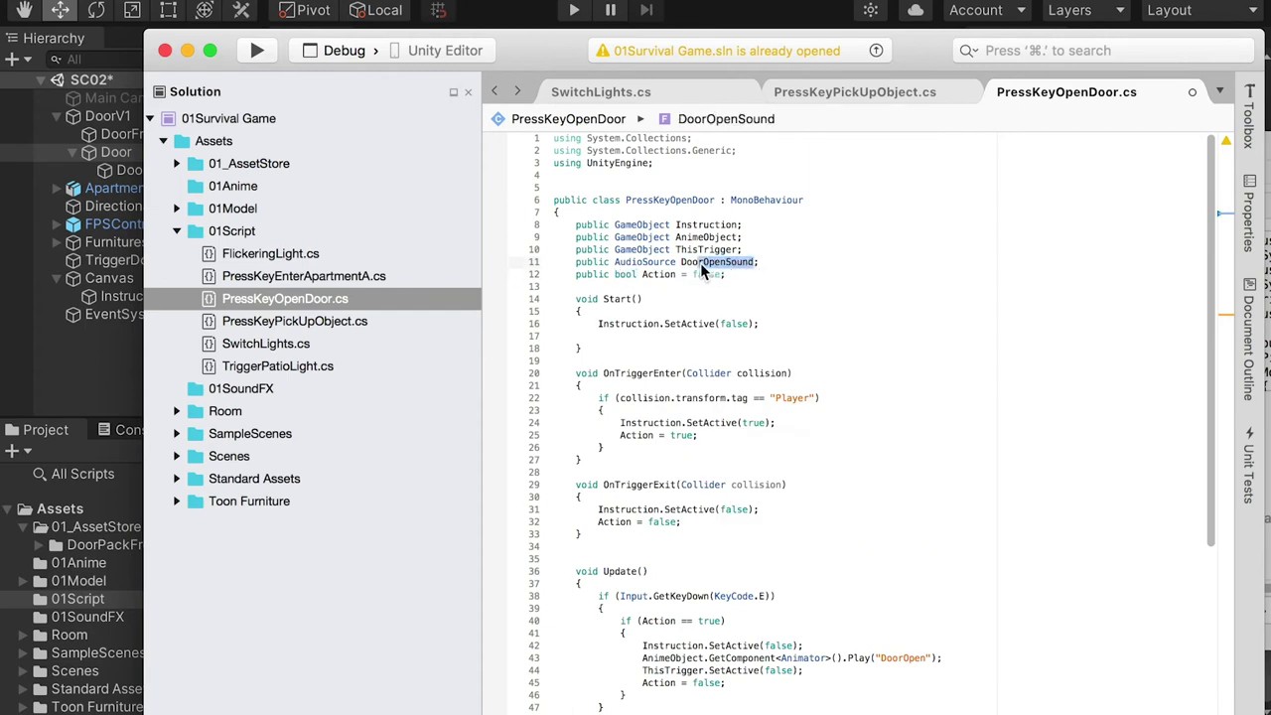
{"action": "left_click", "coordinate": [873, 473]}
{"action": "scroll", "coordinate": [879, 496], "scroll_direction": "down", "scroll_amount": 5}
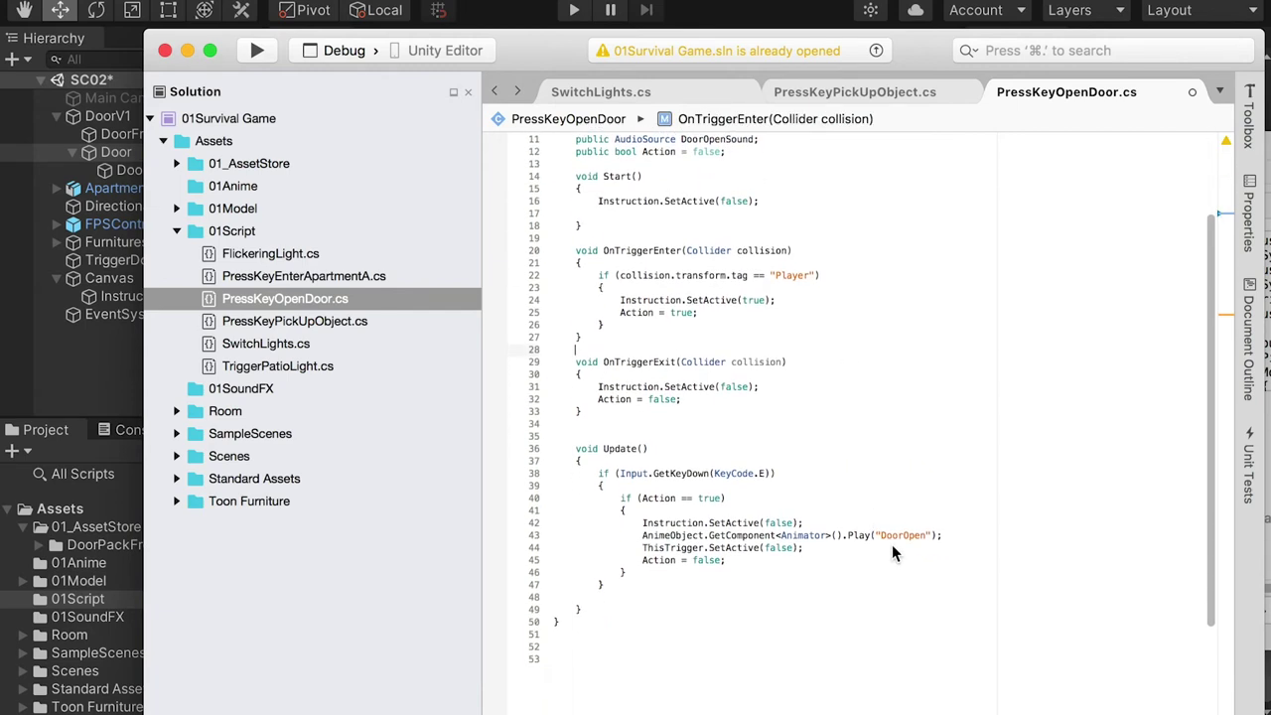
{"action": "left_click", "coordinate": [835, 544]}
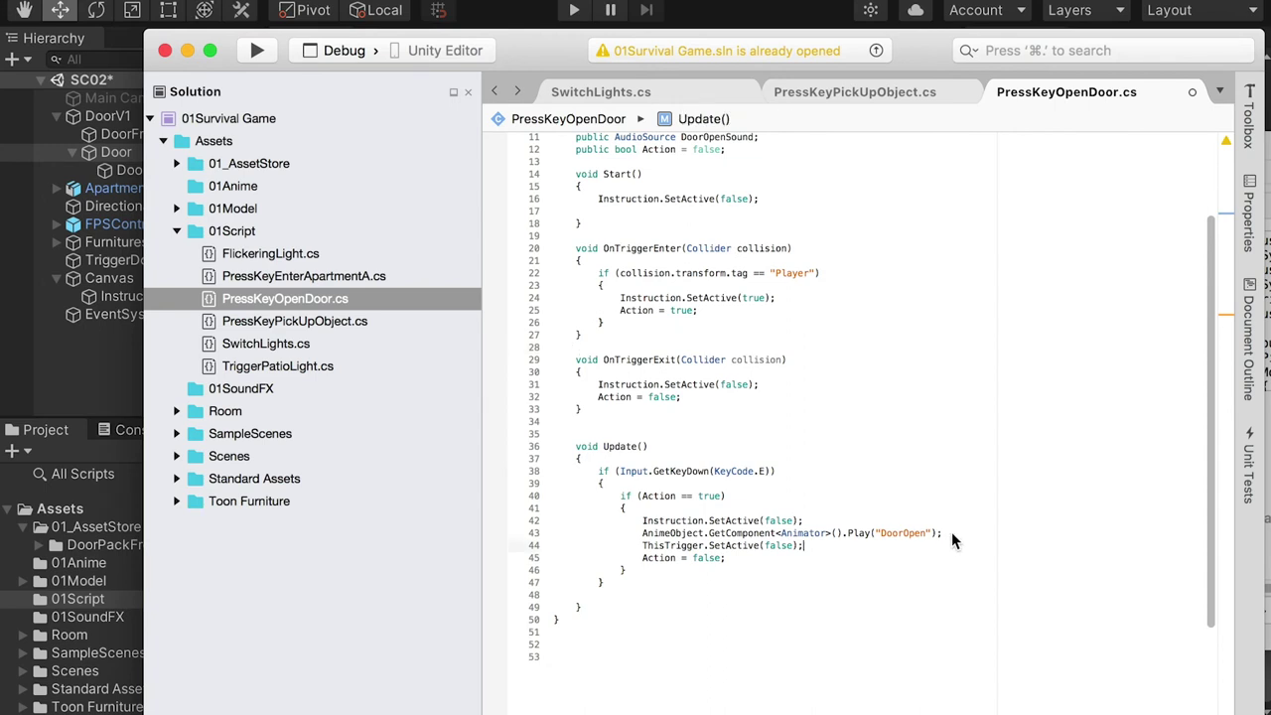
{"action": "left_click", "coordinate": [860, 544]}
{"action": "key", "text": "Return"}
{"action": "type", "text": "DoorOpenSound"}
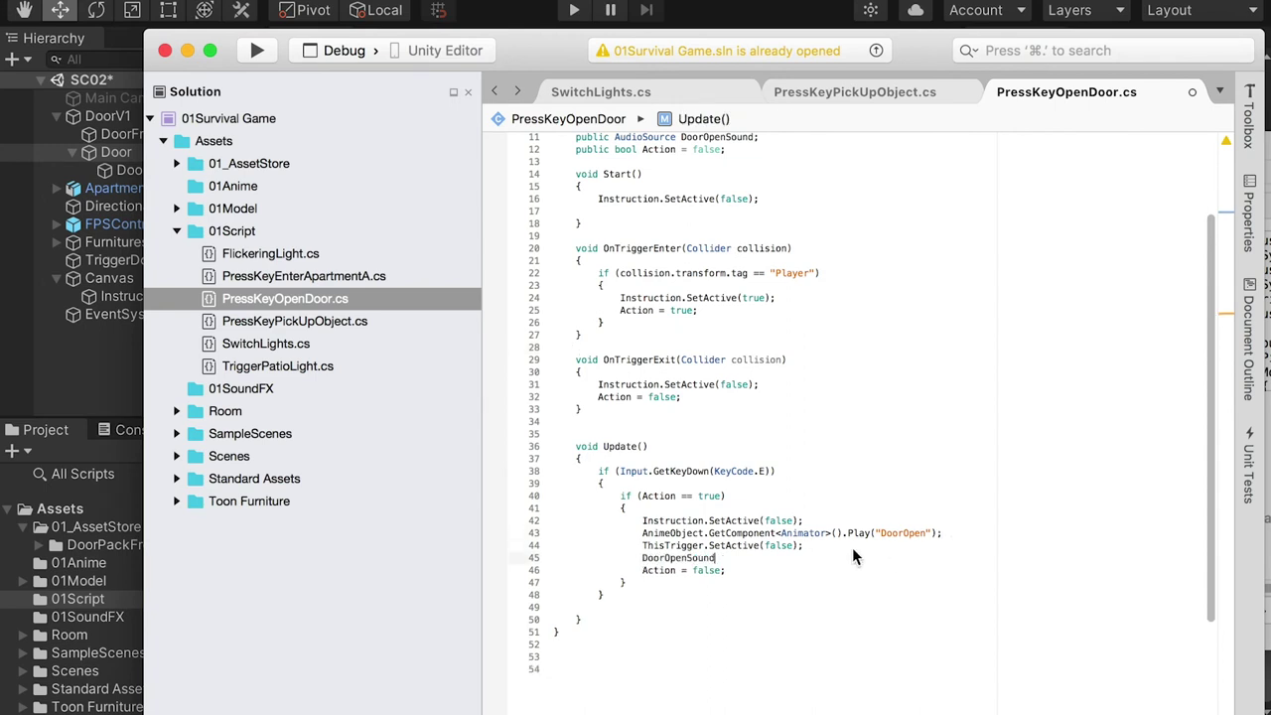
{"action": "type", "text": ".P"}
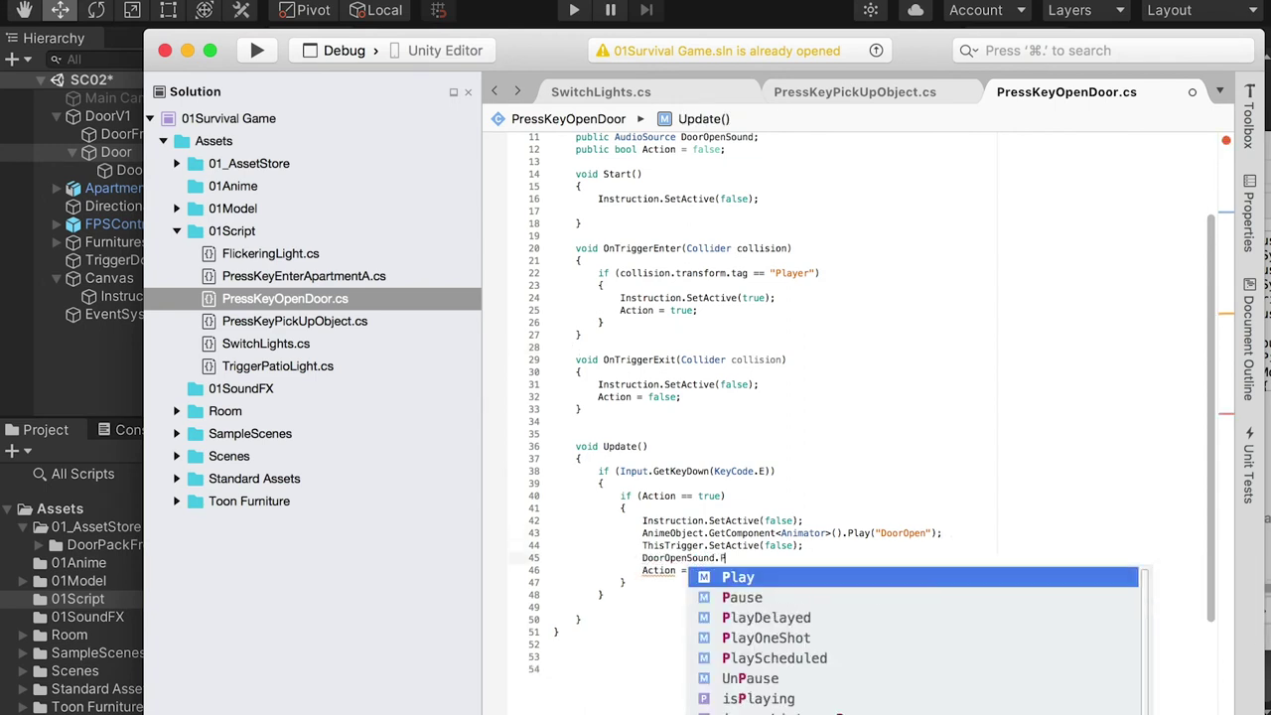
{"action": "type", "text": "lay"}
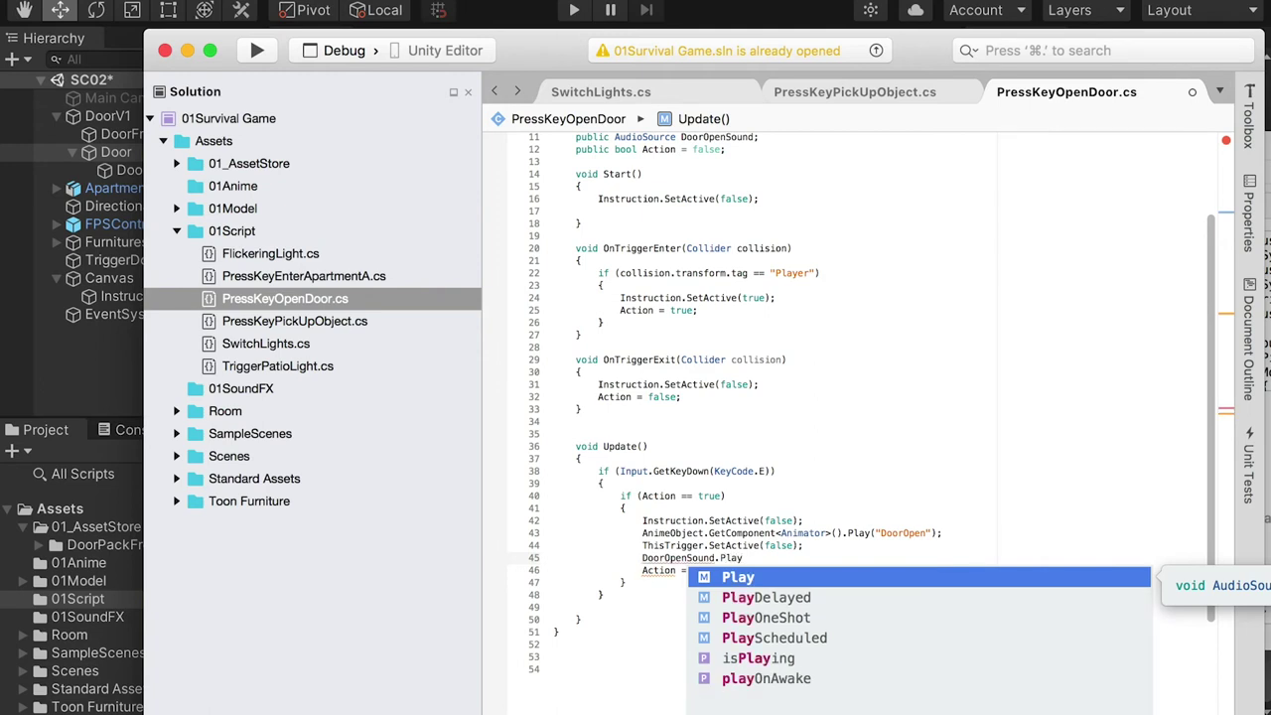
{"action": "type", "text": "();"}
{"action": "left_click", "coordinate": [844, 597]}
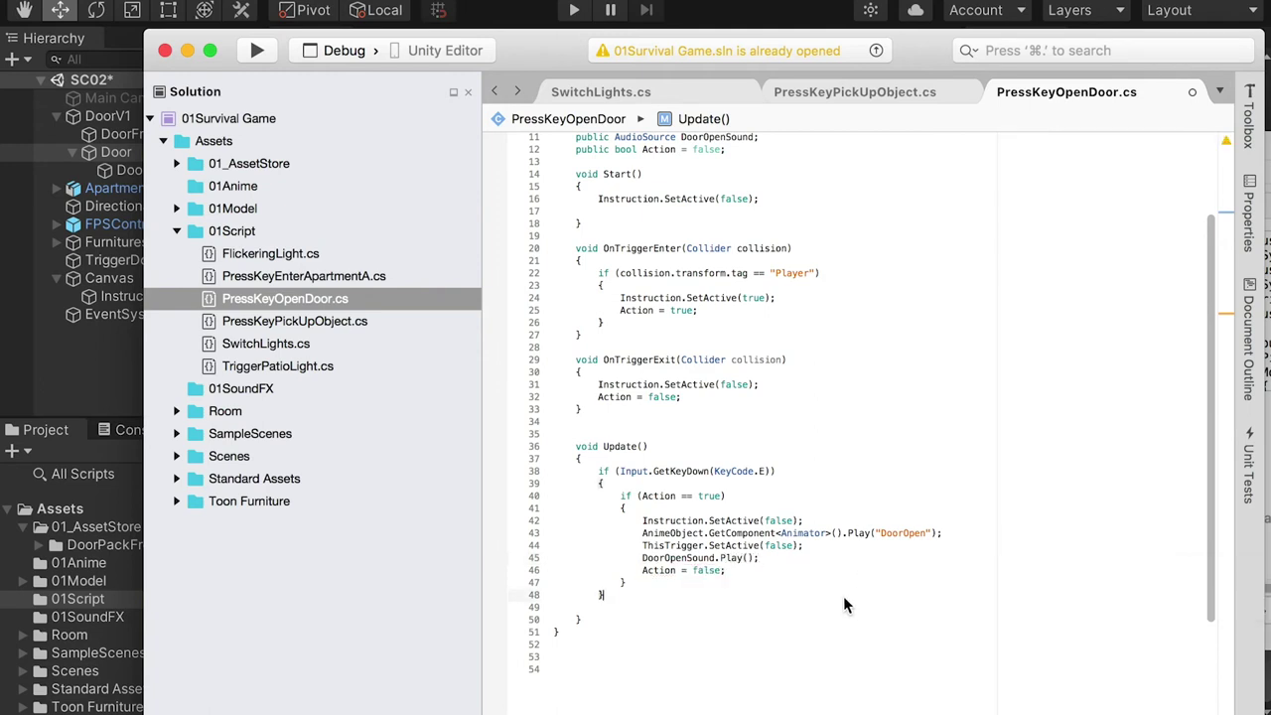
Save the PressKeyOpenDoor script and review its variable declarations
{"action": "left_click", "coordinate": [288, 2]}
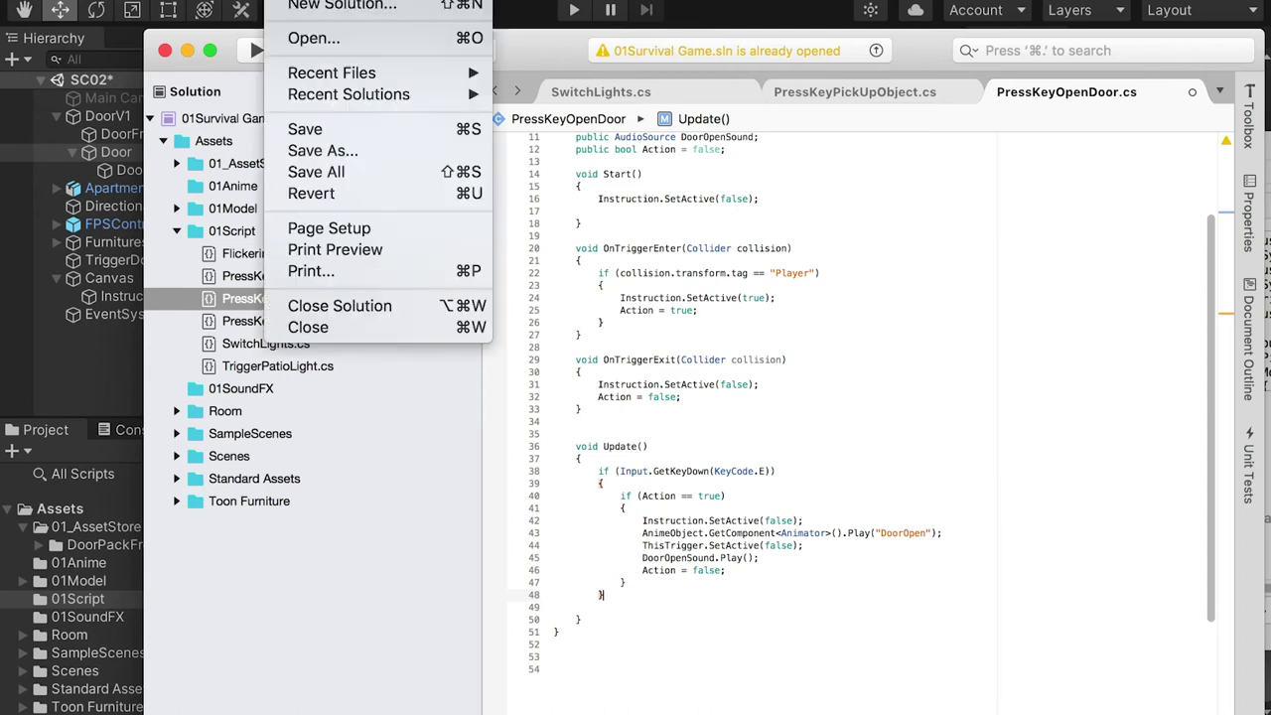
{"action": "left_click", "coordinate": [315, 130]}
{"action": "scroll", "coordinate": [692, 288], "scroll_direction": "up", "scroll_amount": 5}
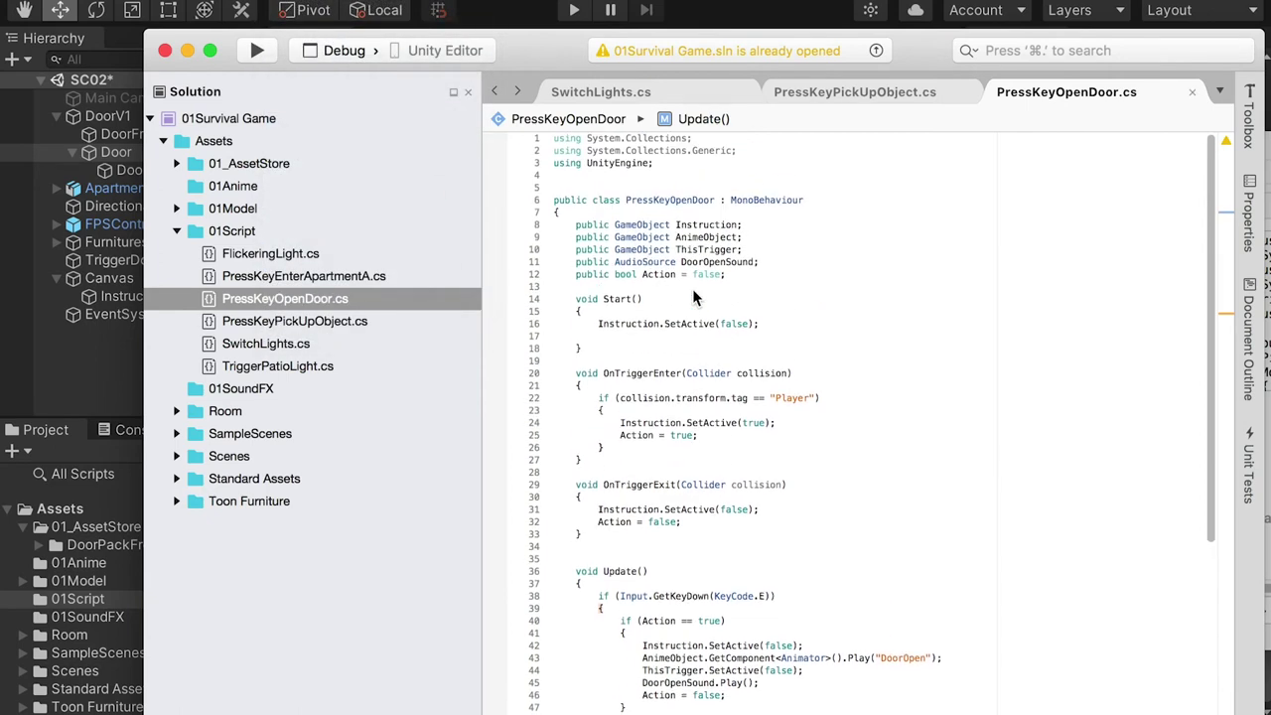
{"action": "scroll", "coordinate": [694, 296], "scroll_direction": "down", "scroll_amount": 1}
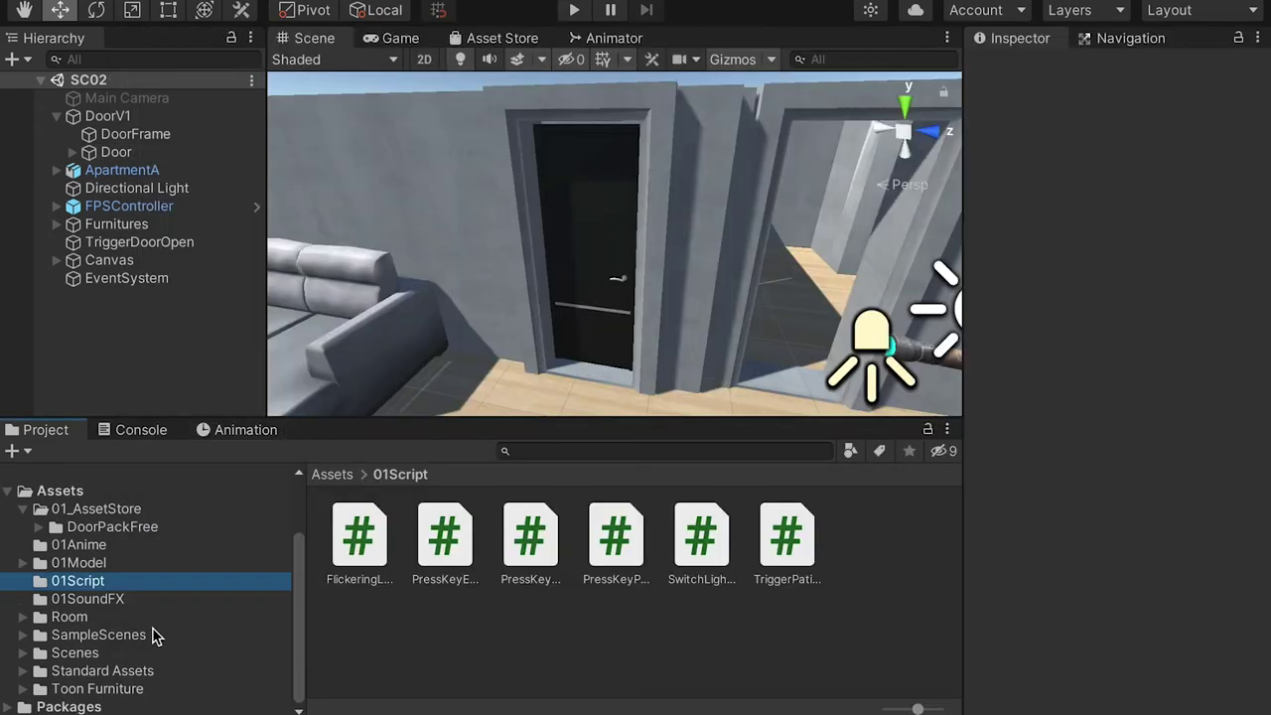
Switch to Unity and import the Door Open audio file into the 01SoundFX folder
{"action": "left_click", "coordinate": [94, 600]}
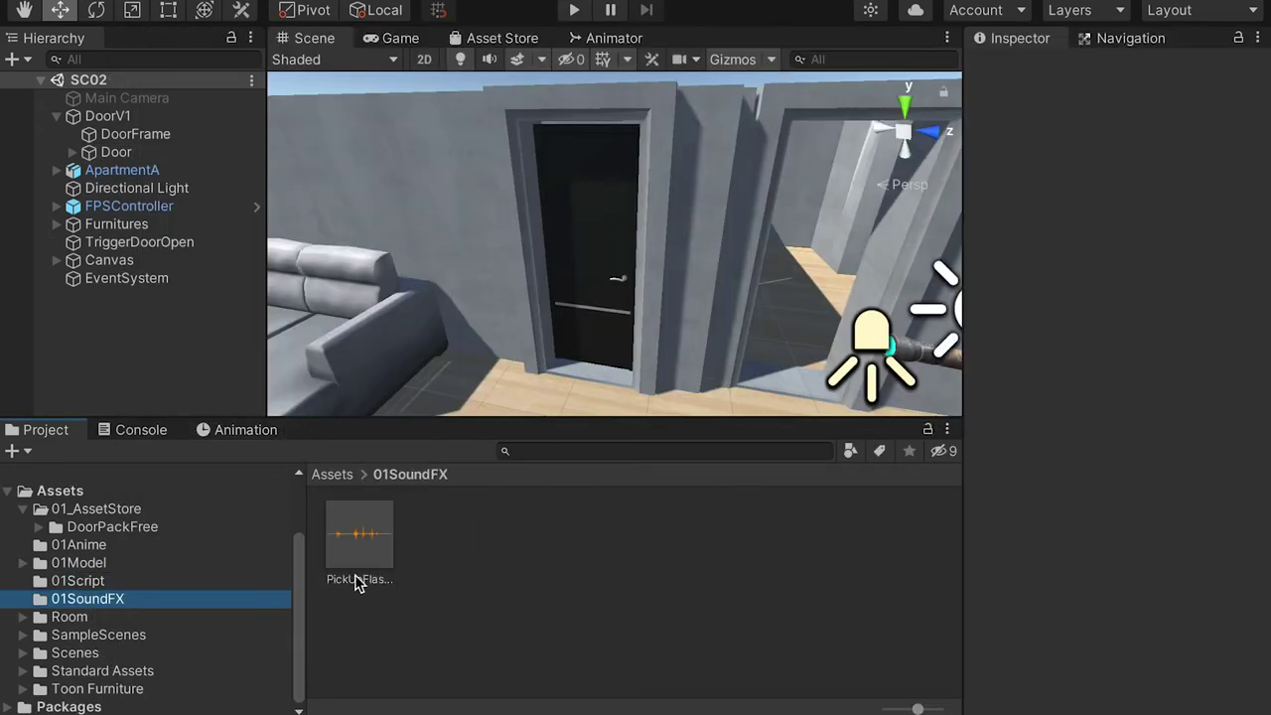
{"action": "key", "text": "super+Tab"}
{"action": "left_click_drag", "start_coordinate": [1082, 237], "coordinate": [501, 547]}
{"action": "left_click", "coordinate": [513, 583]}
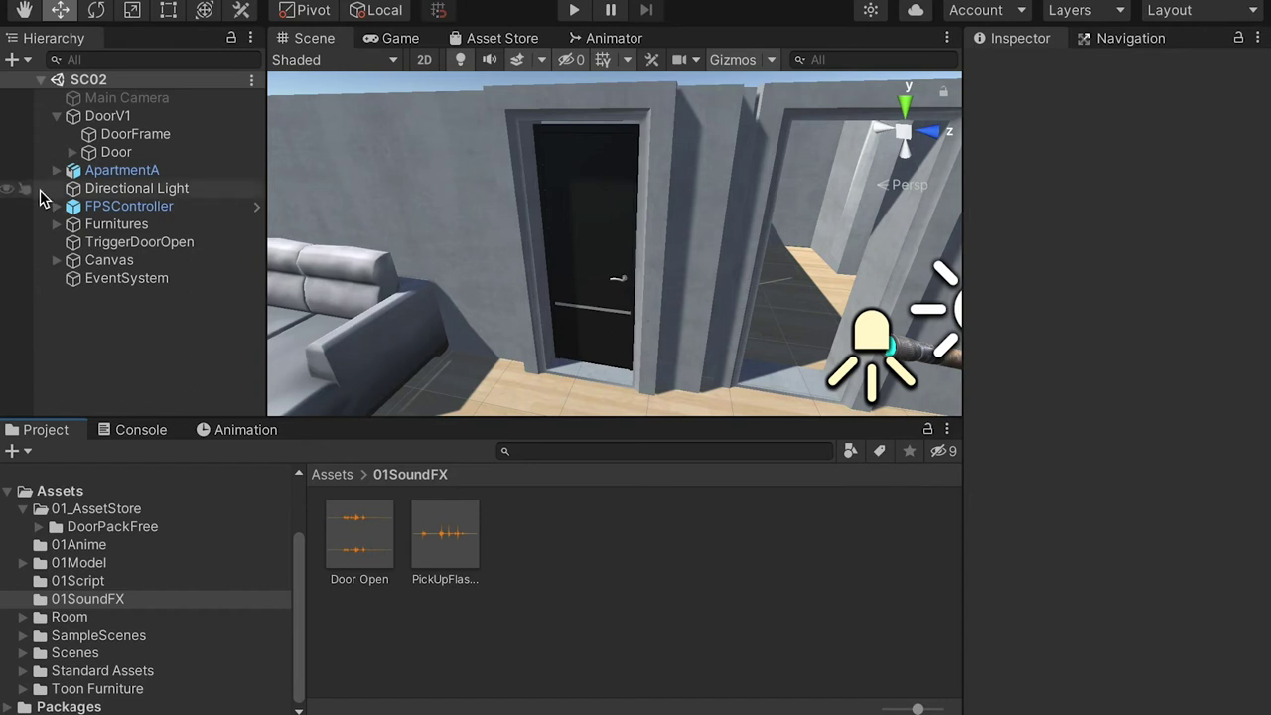
Create an empty object at the DoorV1 door and name it DoorOpenSoundFX
{"action": "left_click", "coordinate": [105, 117]}
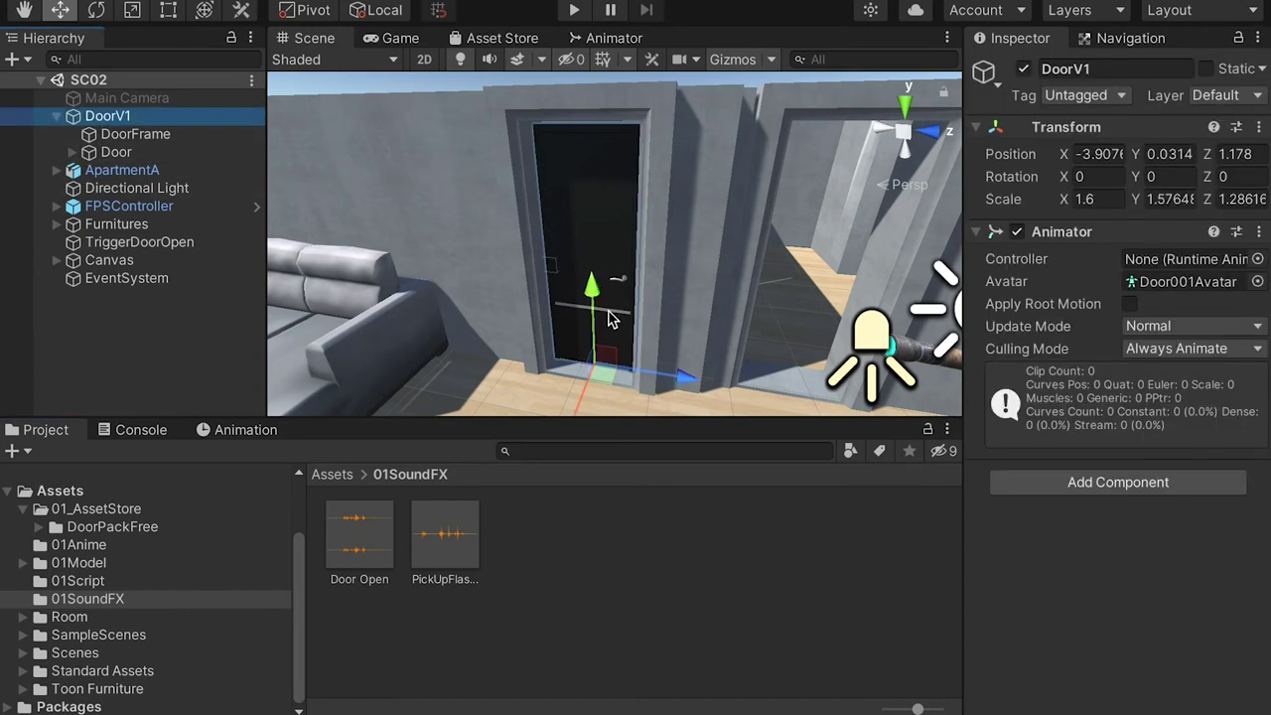
{"action": "key", "text": "f"}
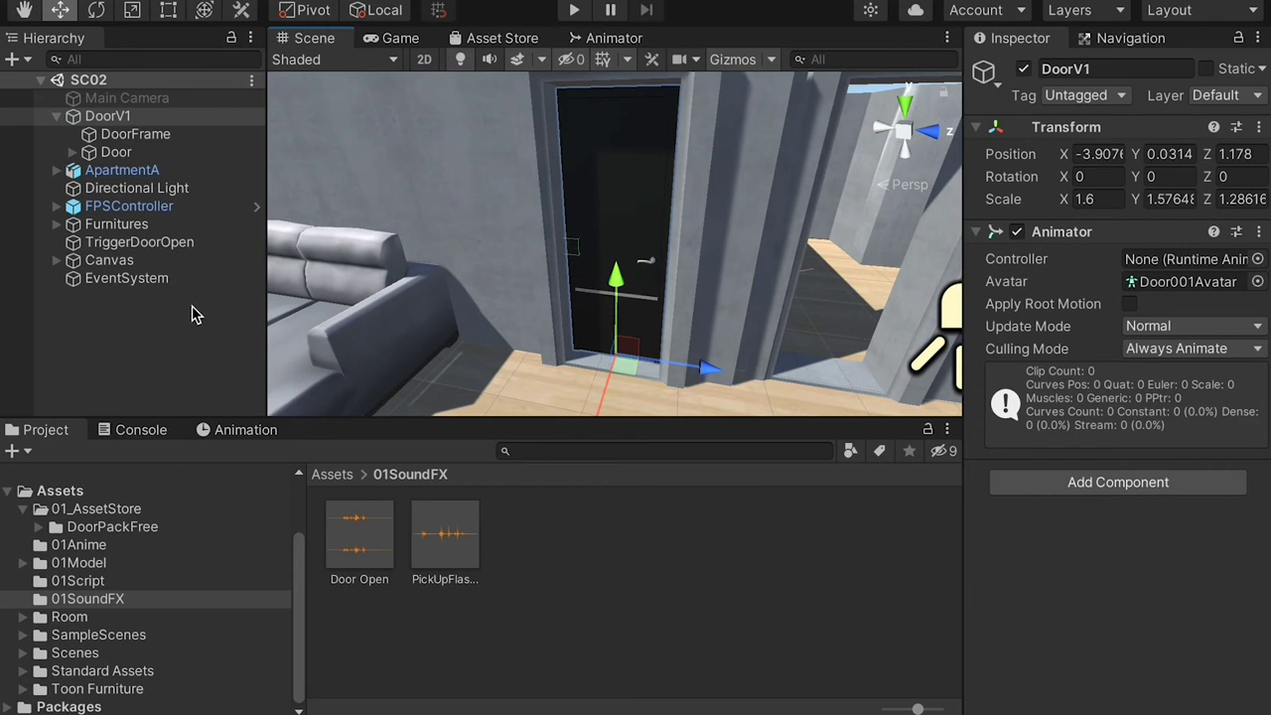
{"action": "right_click", "coordinate": [119, 344]}
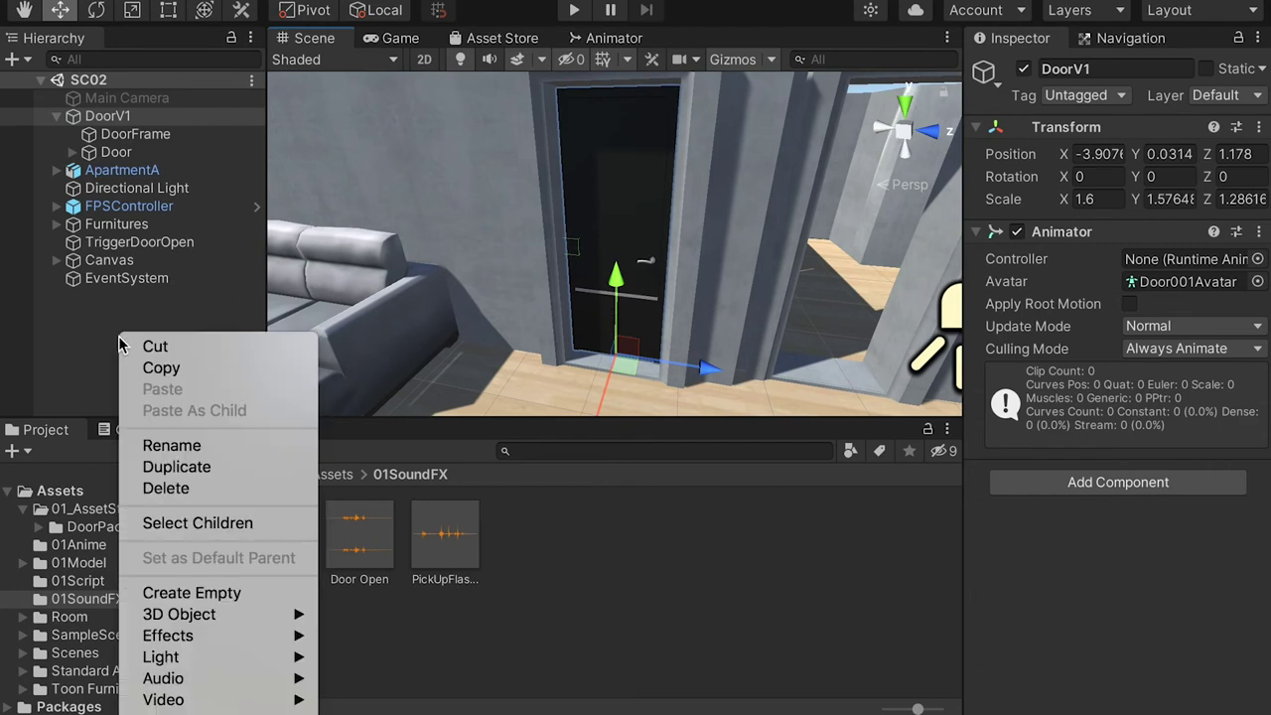
{"action": "left_click", "coordinate": [218, 596]}
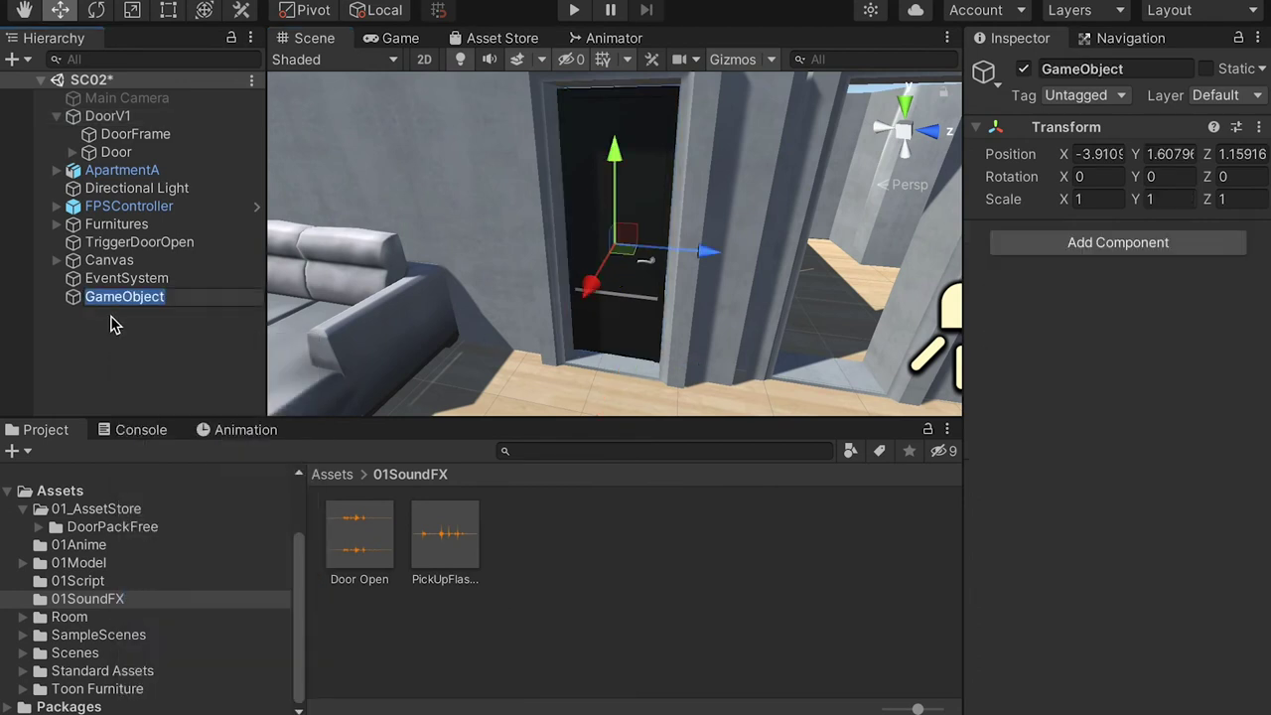
{"action": "type", "text": "DoorOpenS"}
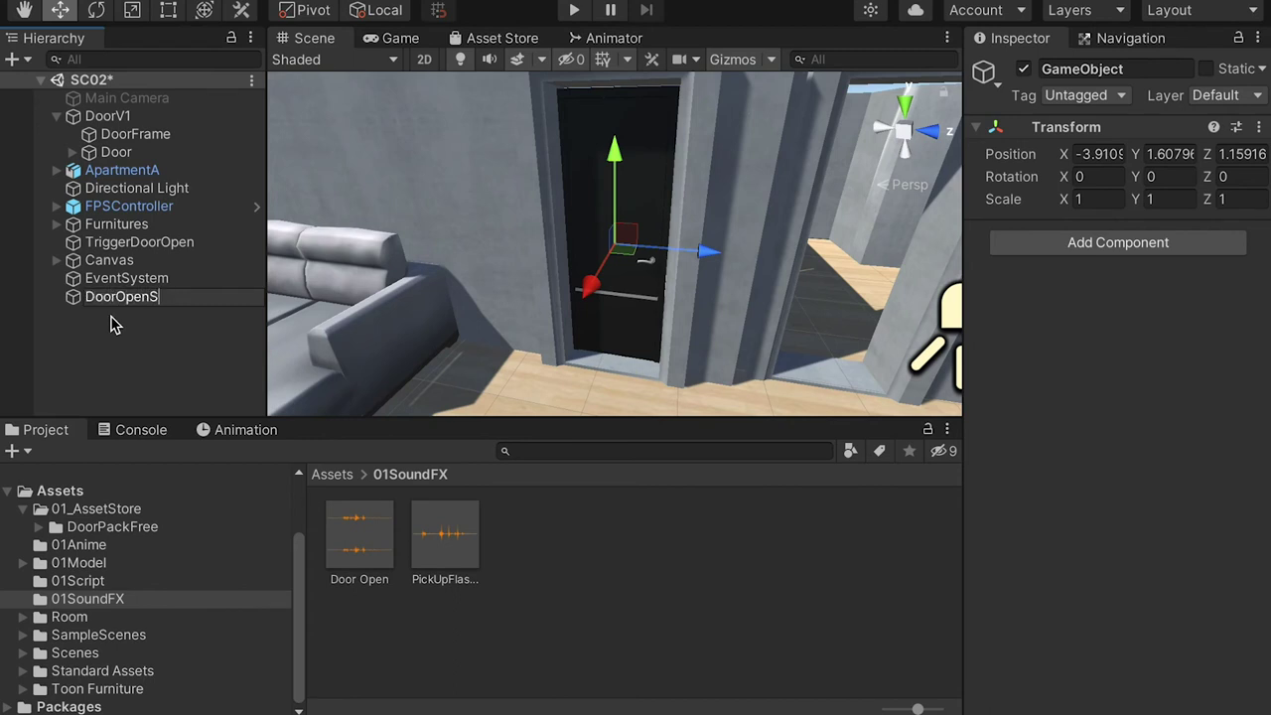
{"action": "type", "text": "oundFX"}
{"action": "key", "text": "Return"}
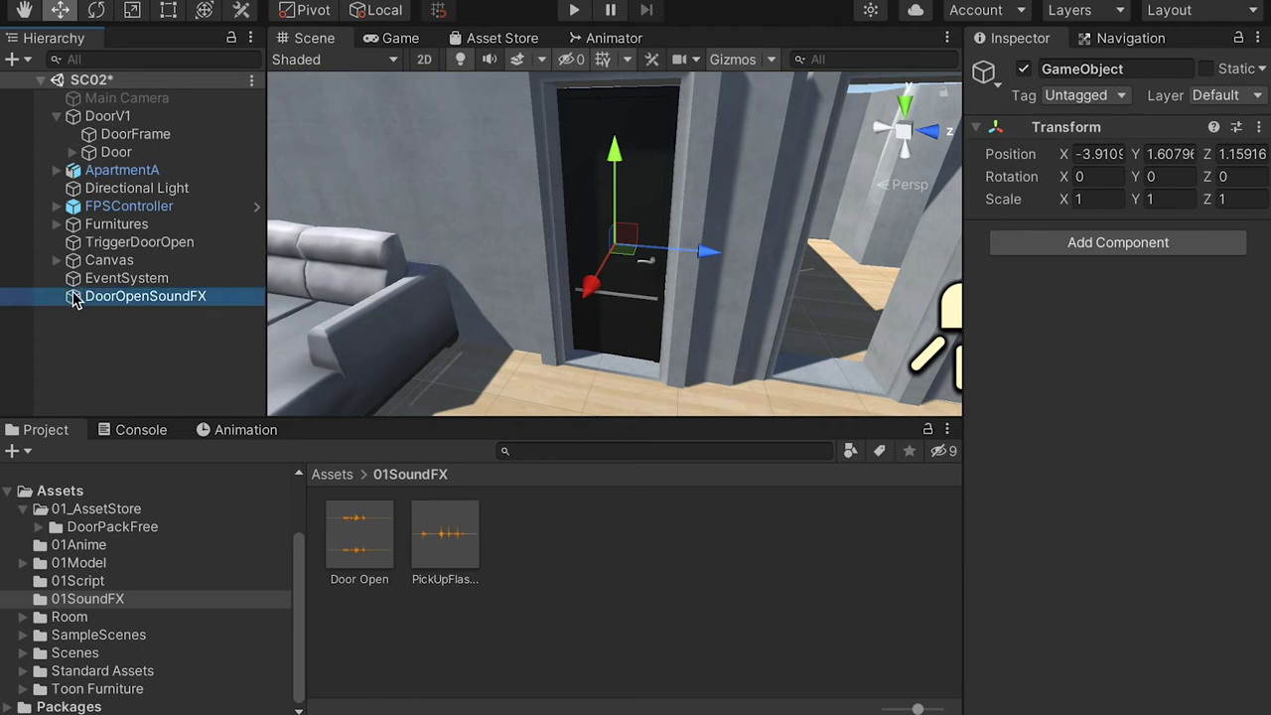
Add an Audio Source component to DoorOpenSoundFX and assign the Door Open sound as its AudioClip
{"action": "left_click", "coordinate": [1043, 245]}
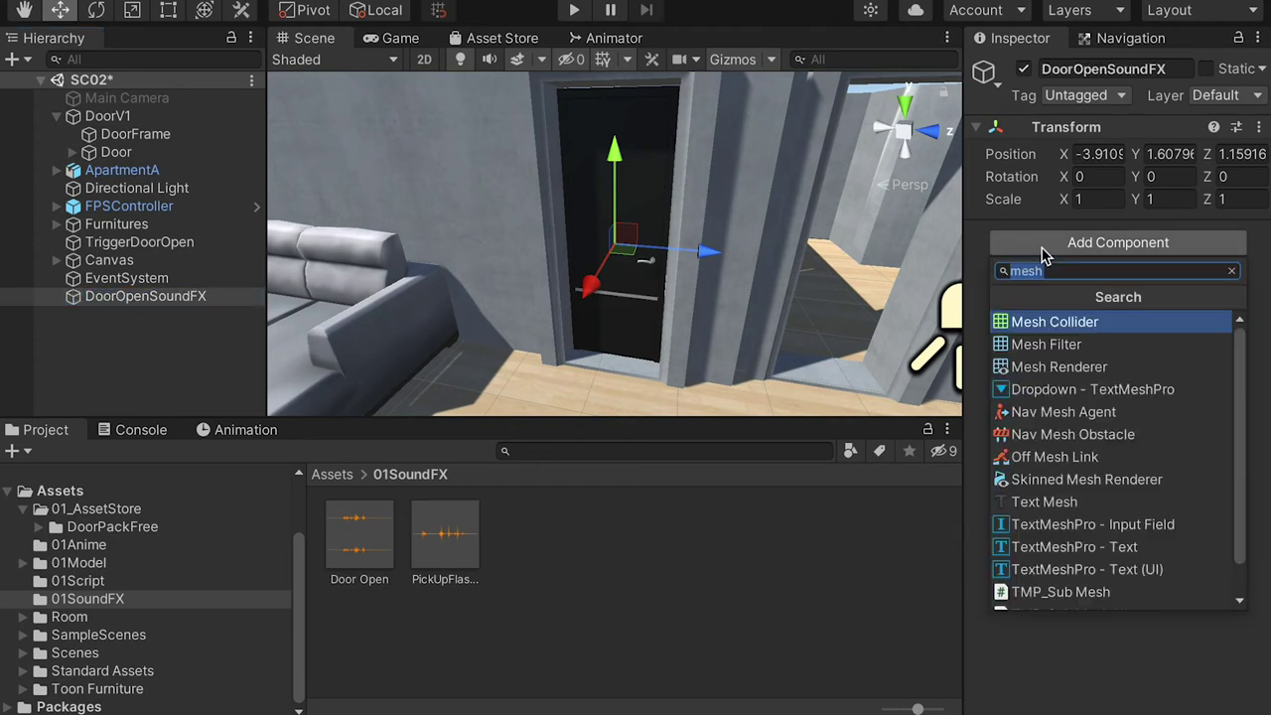
{"action": "type", "text": "AUDIOS"}
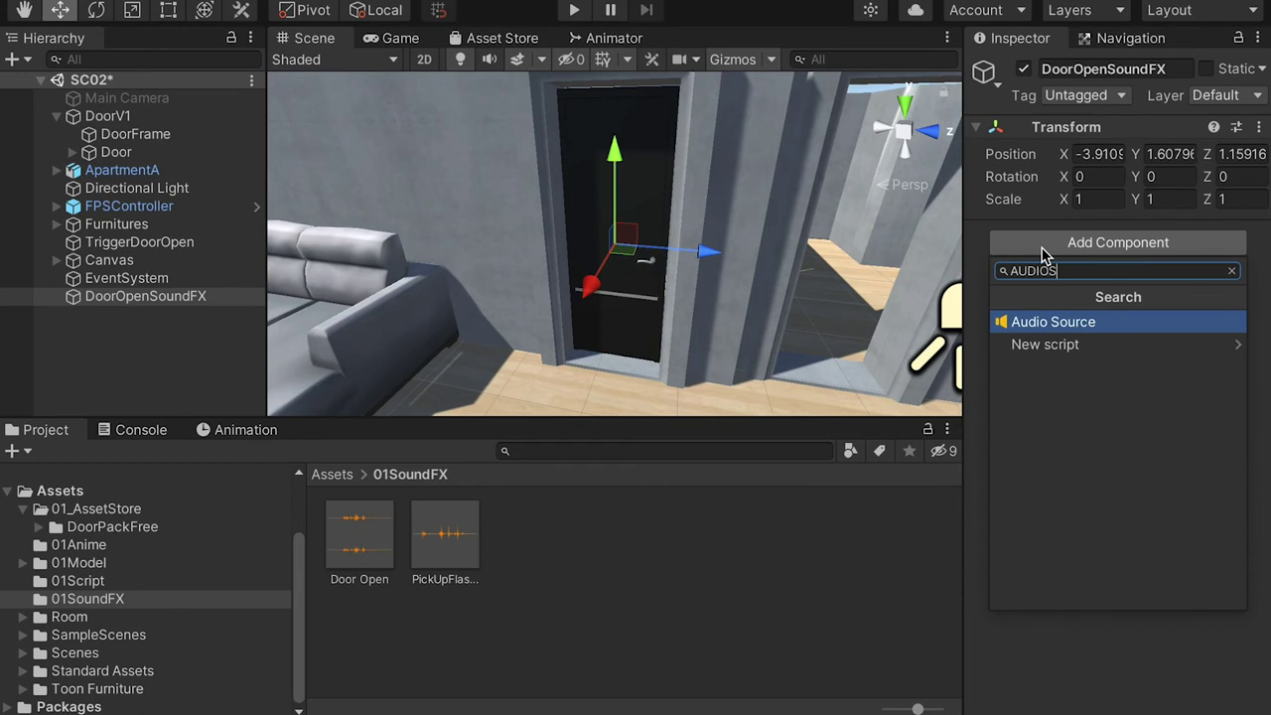
{"action": "left_click", "coordinate": [1051, 322]}
{"action": "left_click_drag", "start_coordinate": [363, 536], "coordinate": [1169, 270]}
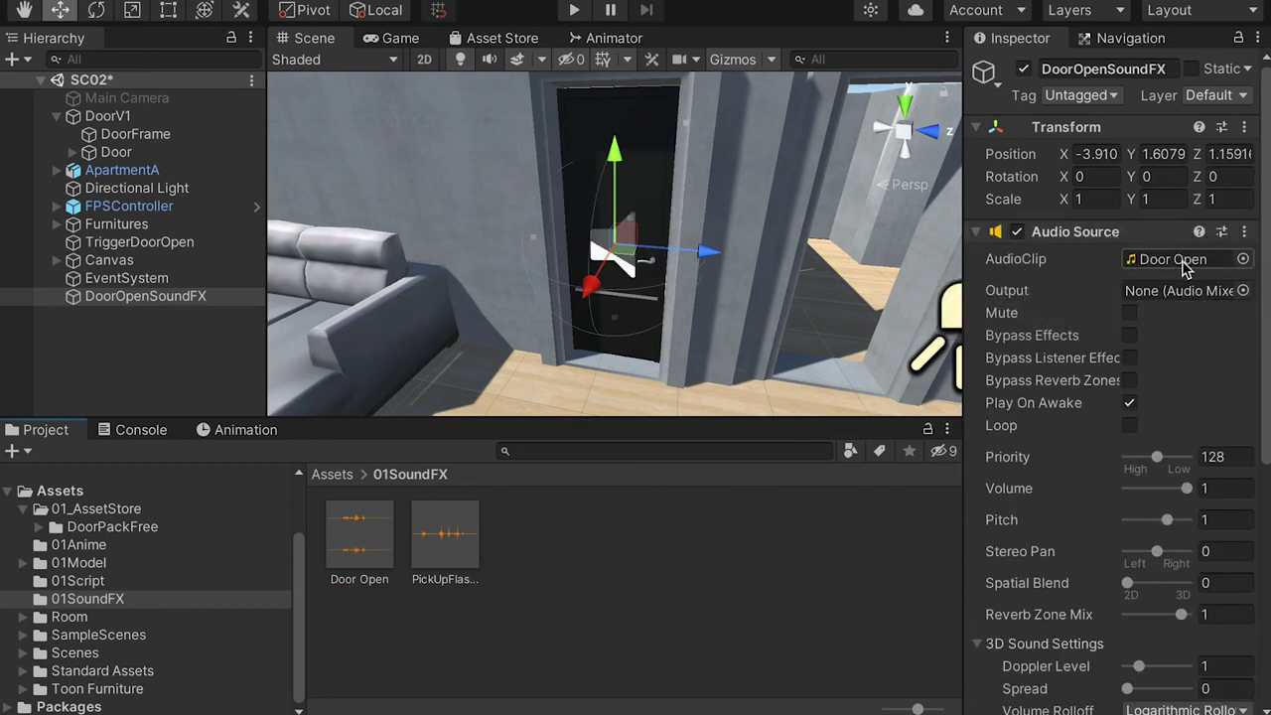
Set the Max Distance of the DoorOpenSoundFX Audio Source to 15 in its 3D sound settings
{"action": "left_click", "coordinate": [175, 299]}
{"action": "scroll", "coordinate": [728, 285], "scroll_direction": "down", "scroll_amount": 10}
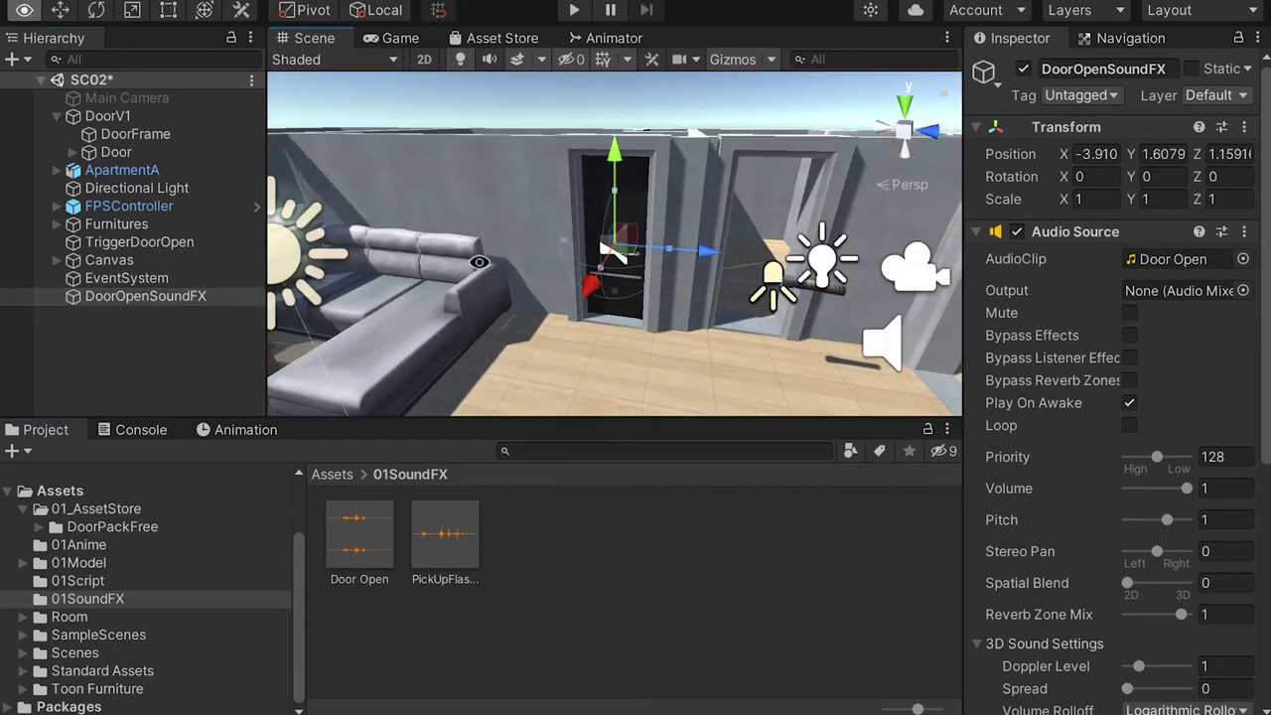
{"action": "scroll", "coordinate": [673, 275], "scroll_direction": "up", "scroll_amount": 10}
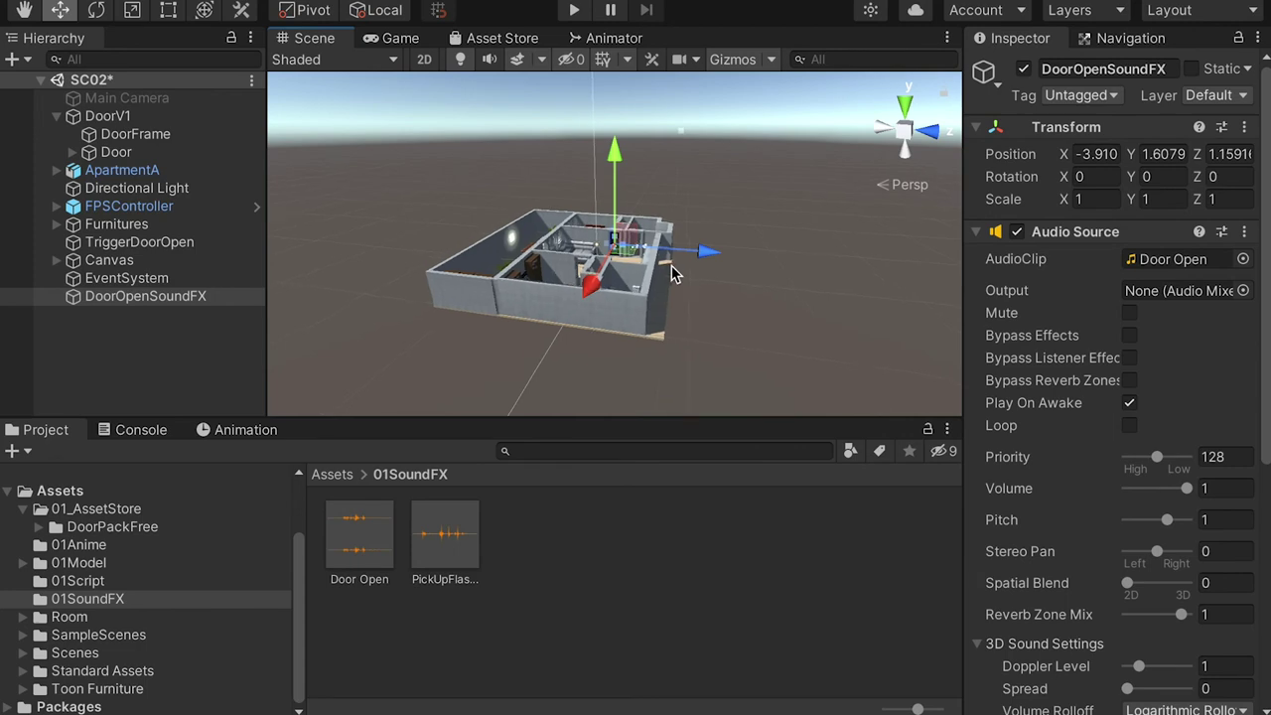
{"action": "scroll", "coordinate": [665, 267], "scroll_direction": "up", "scroll_amount": 10}
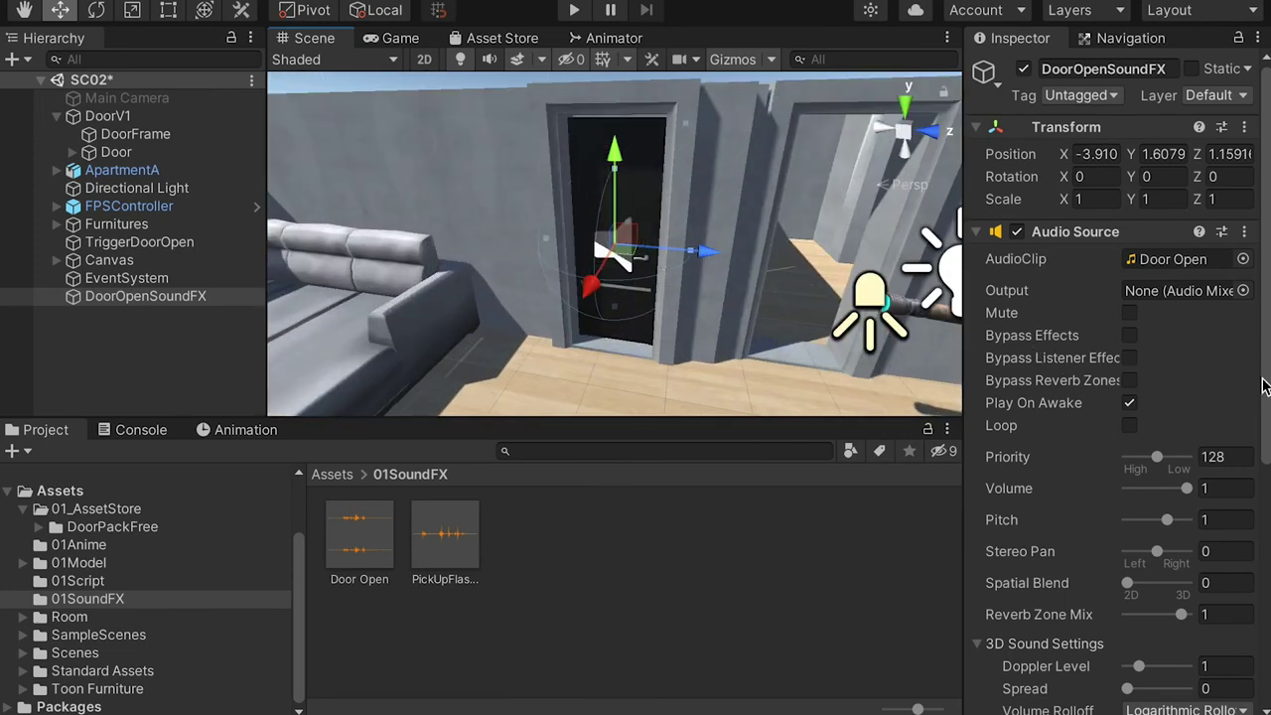
{"action": "left_click_drag", "start_coordinate": [1263, 370], "coordinate": [1266, 573]}
{"action": "left_click_drag", "start_coordinate": [1078, 424], "coordinate": [897, 426]}
{"action": "left_click_drag", "start_coordinate": [1174, 425], "coordinate": [1047, 411]}
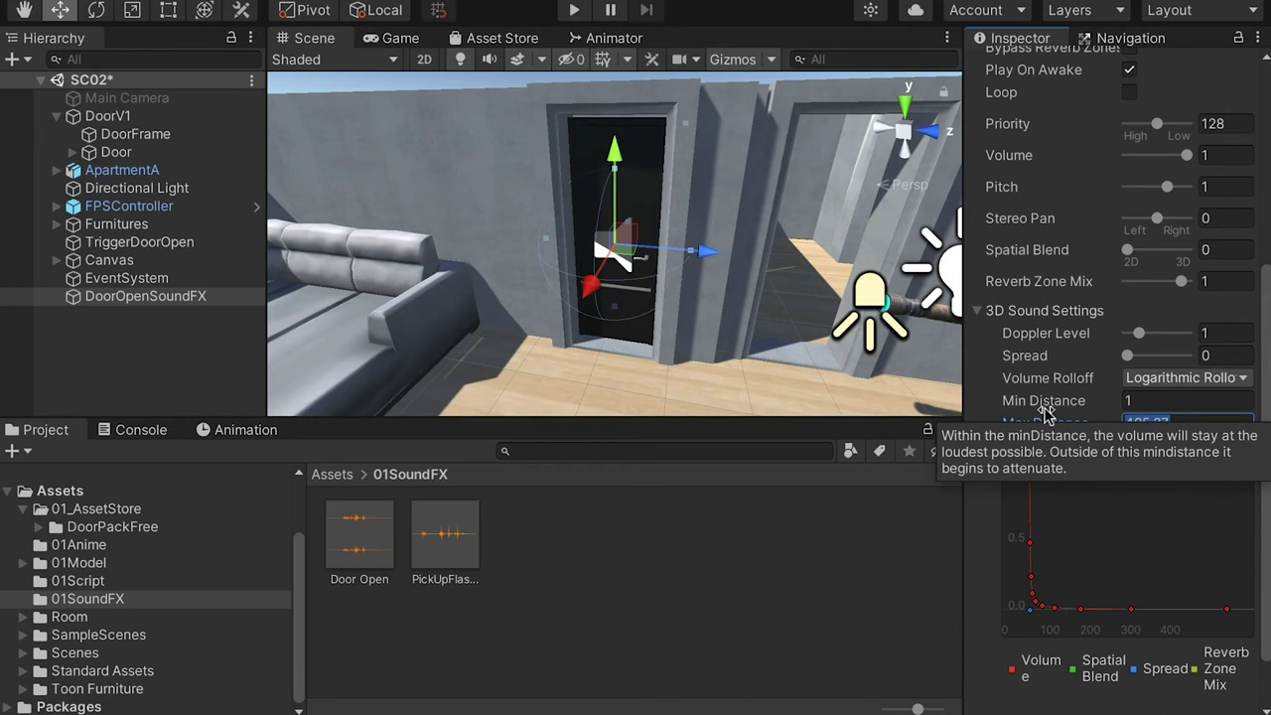
{"action": "type", "text": "15"}
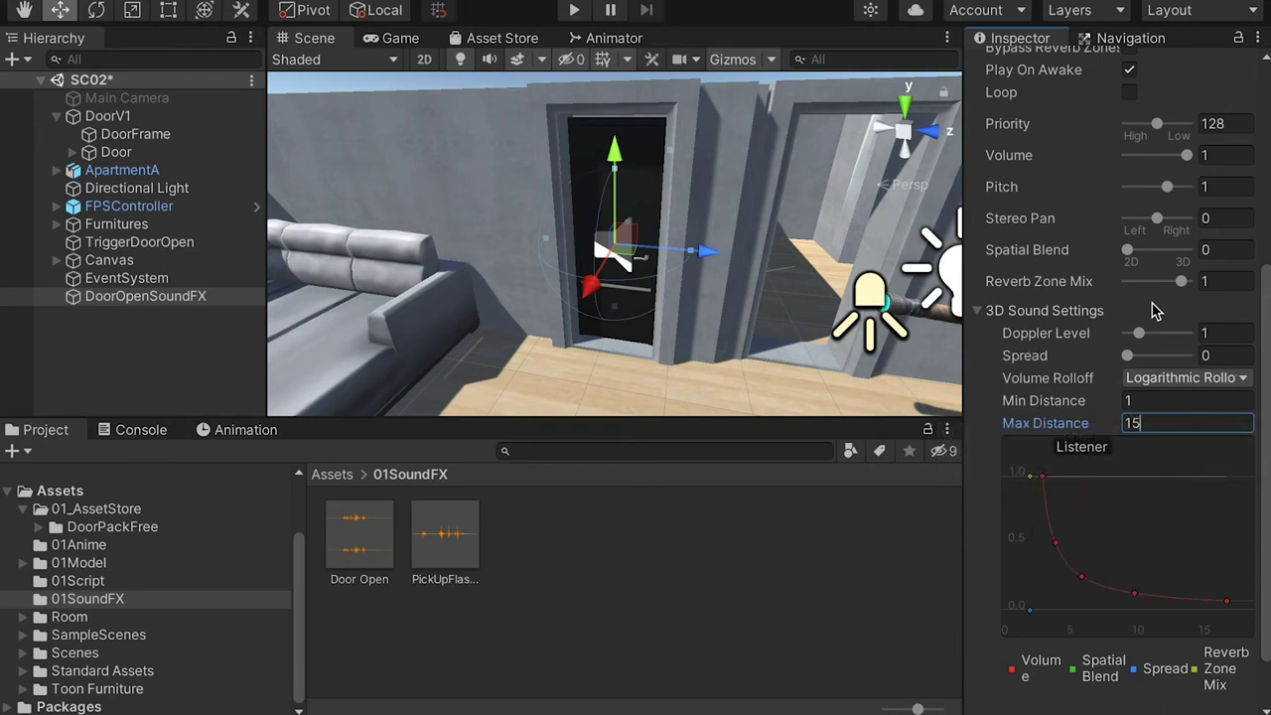
Set the Audio Source's Spatial Blend to 1 for fully 3D sound and its Volume Rolloff to Linear Rolloff
{"action": "left_click_drag", "start_coordinate": [1266, 319], "coordinate": [1267, 298]}
{"action": "left_click_drag", "start_coordinate": [1129, 295], "coordinate": [1199, 291]}
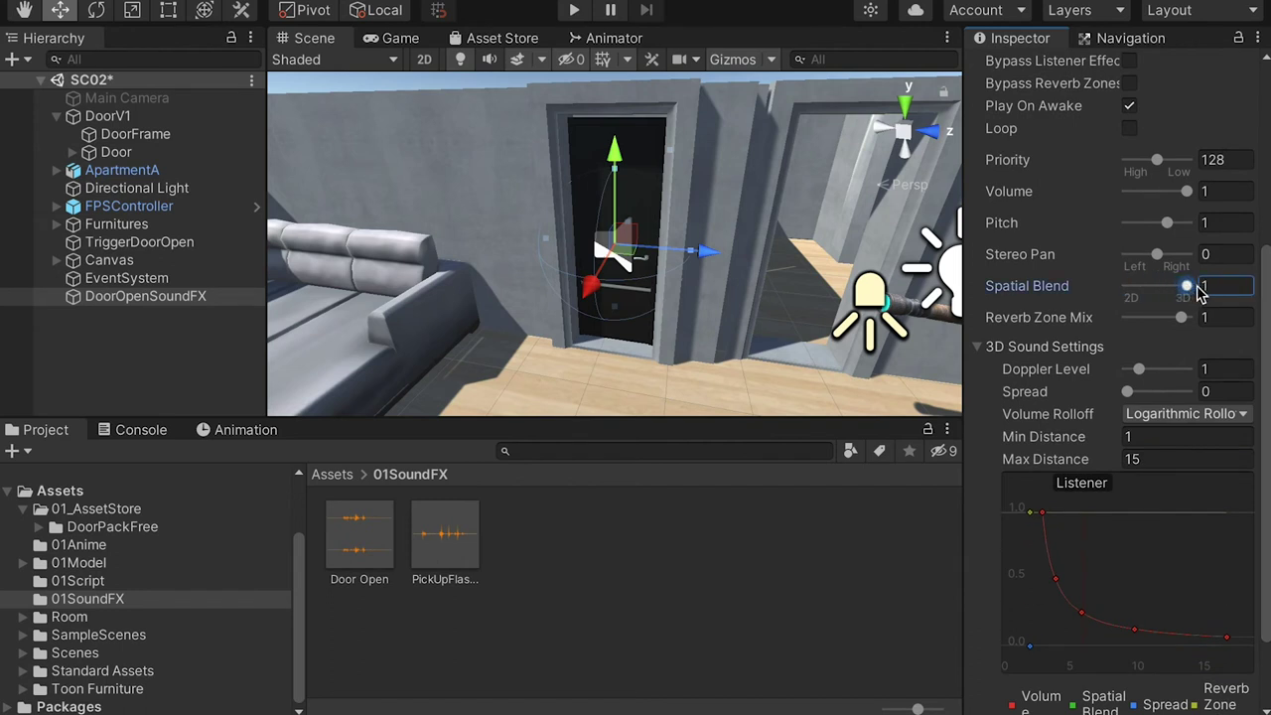
{"action": "scroll", "coordinate": [1268, 328], "scroll_direction": "down", "scroll_amount": 2}
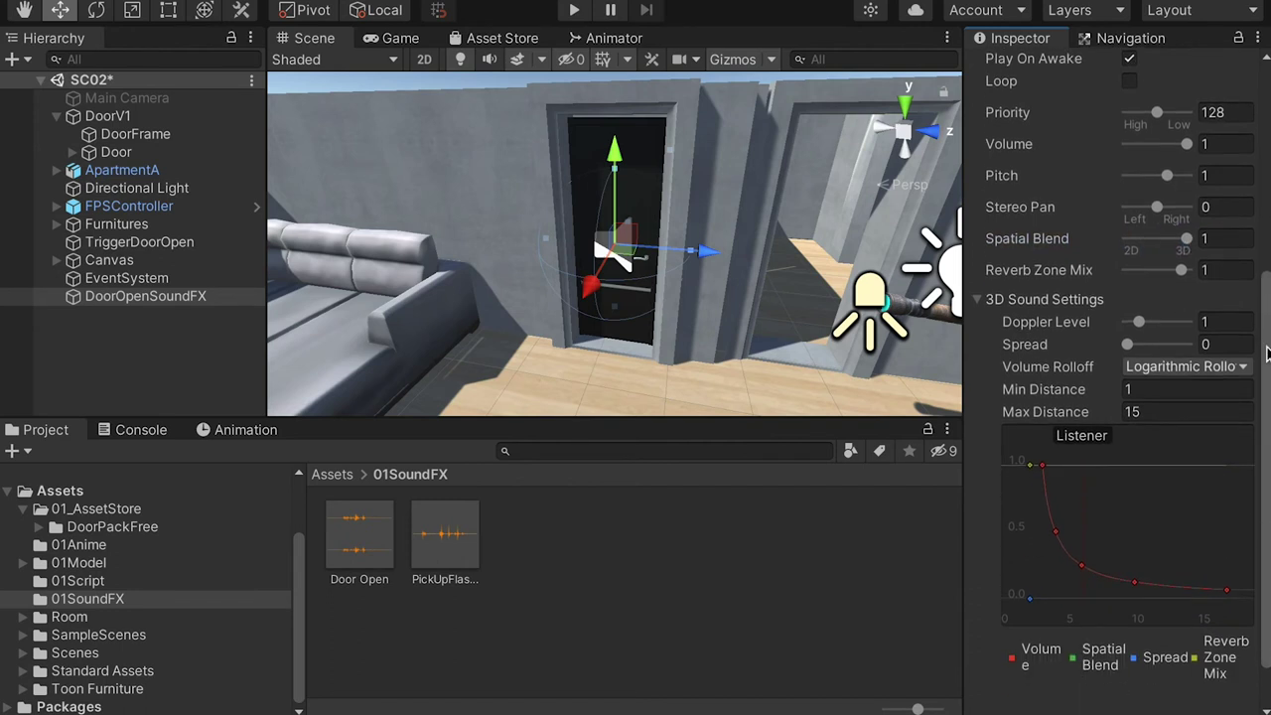
{"action": "left_click", "coordinate": [1197, 367]}
{"action": "left_click", "coordinate": [1187, 386]}
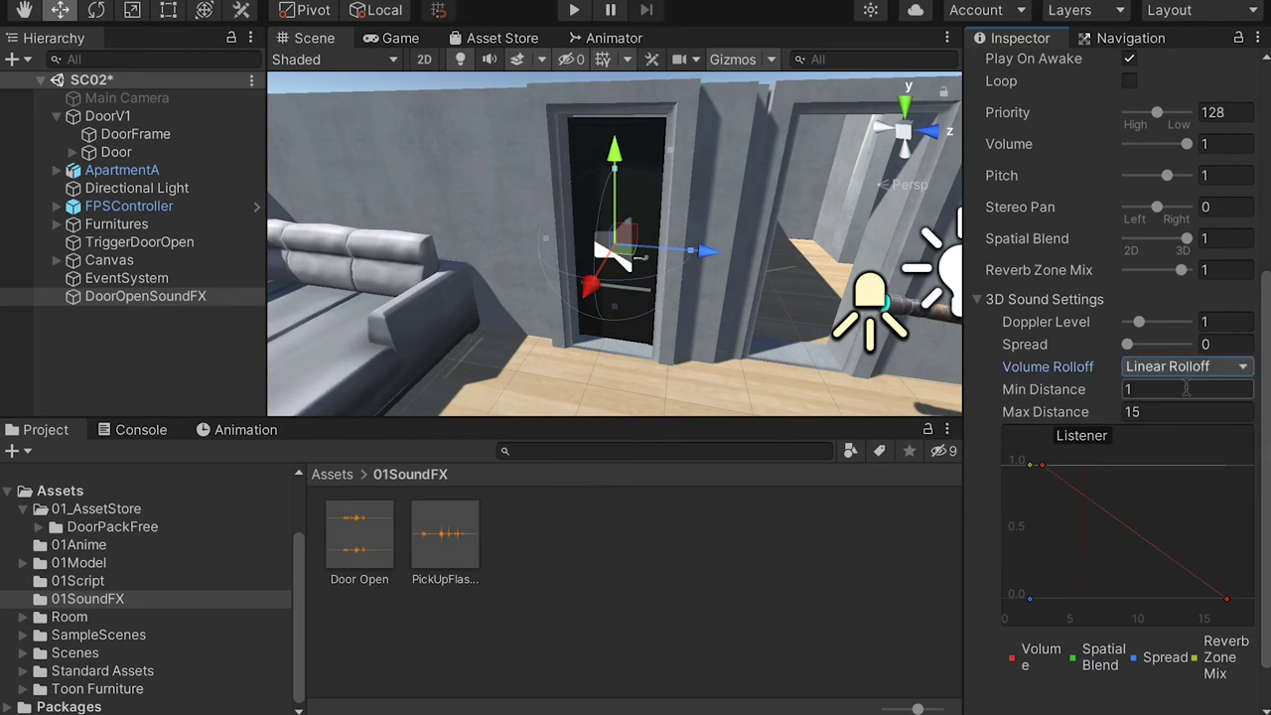
Set the Audio Source's Max Distance to 10 and deselect DoorOpenSoundFX
{"action": "scroll", "coordinate": [752, 292], "scroll_direction": "down", "scroll_amount": 10}
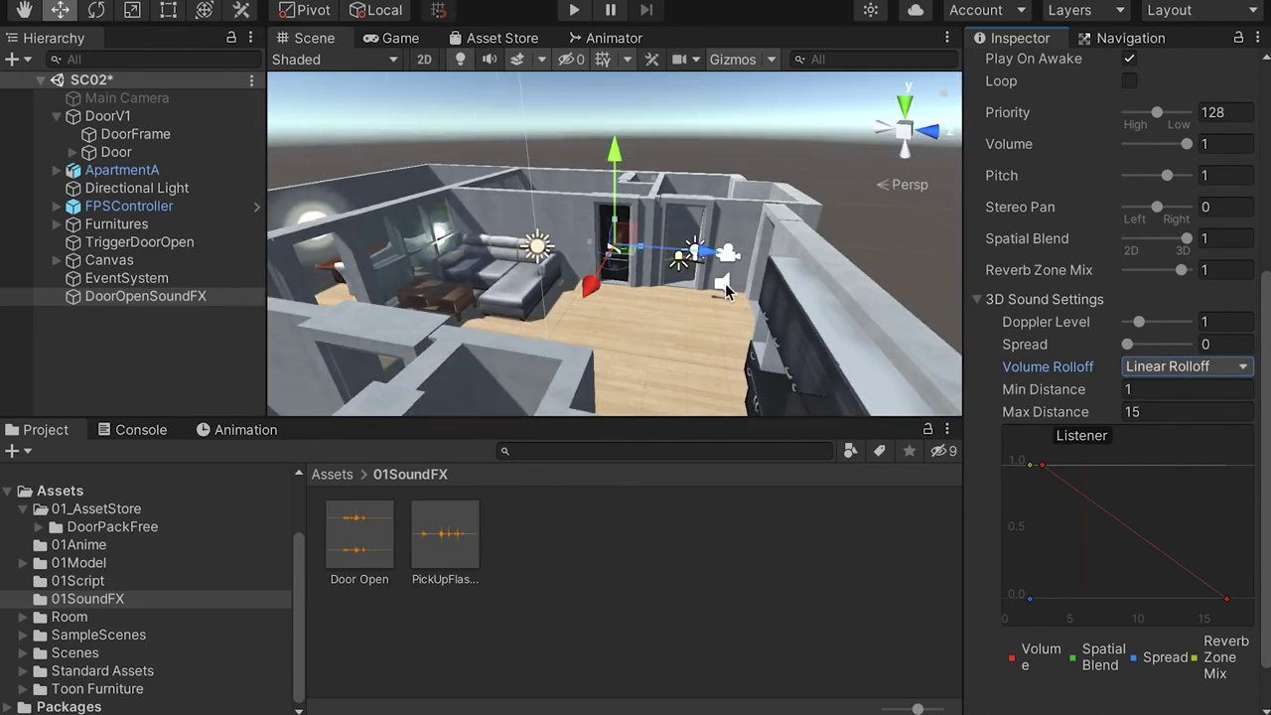
{"action": "scroll", "coordinate": [722, 284], "scroll_direction": "up", "scroll_amount": 10}
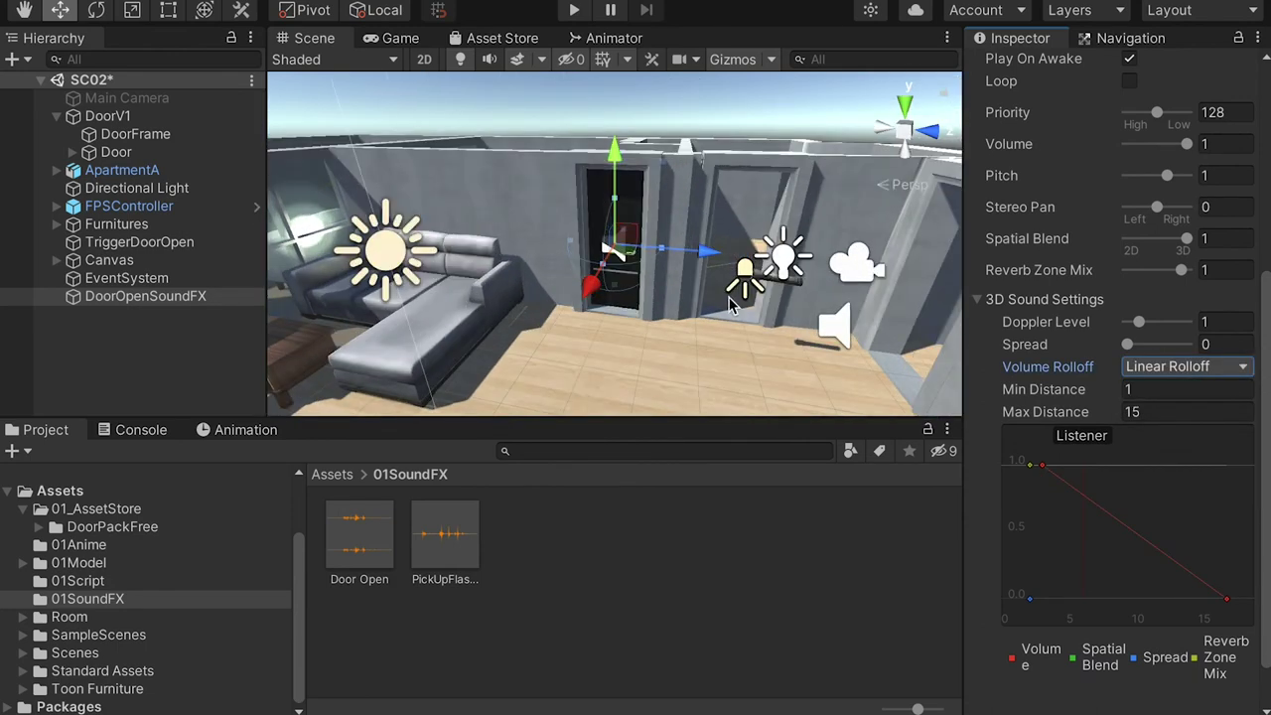
{"action": "left_click", "coordinate": [1126, 411]}
{"action": "type", "text": "10"}
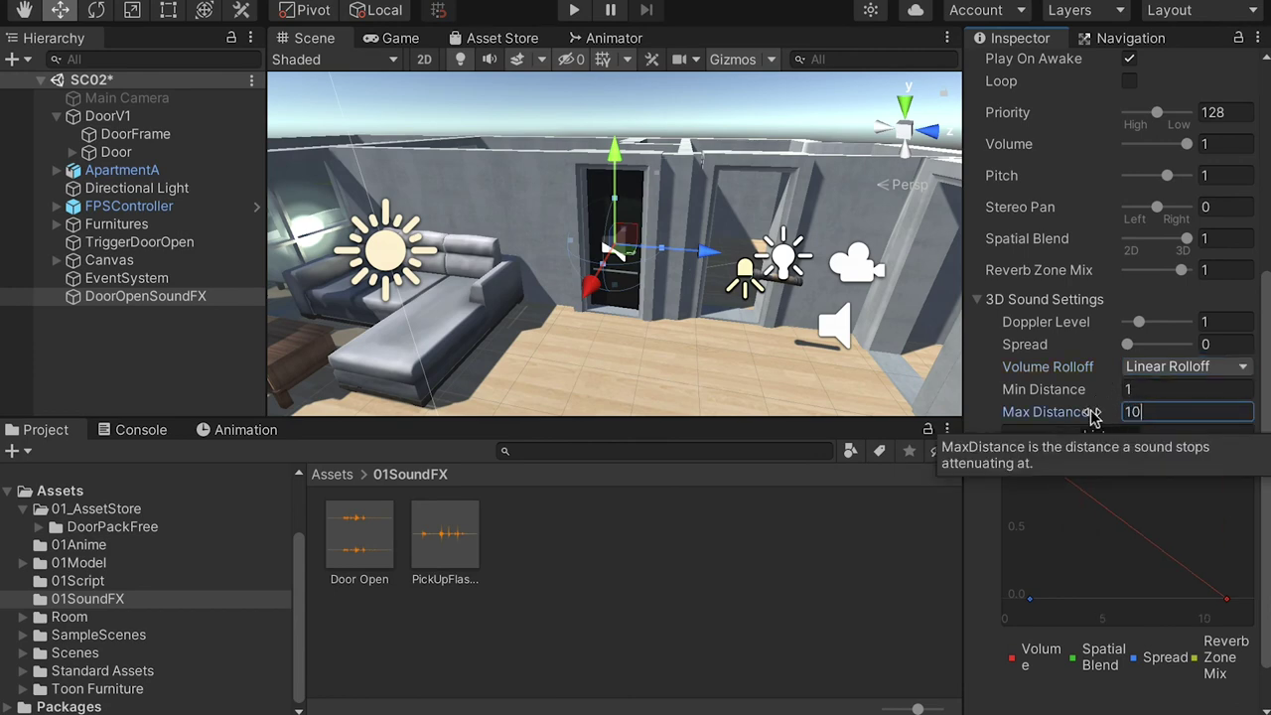
{"action": "left_click", "coordinate": [119, 331]}
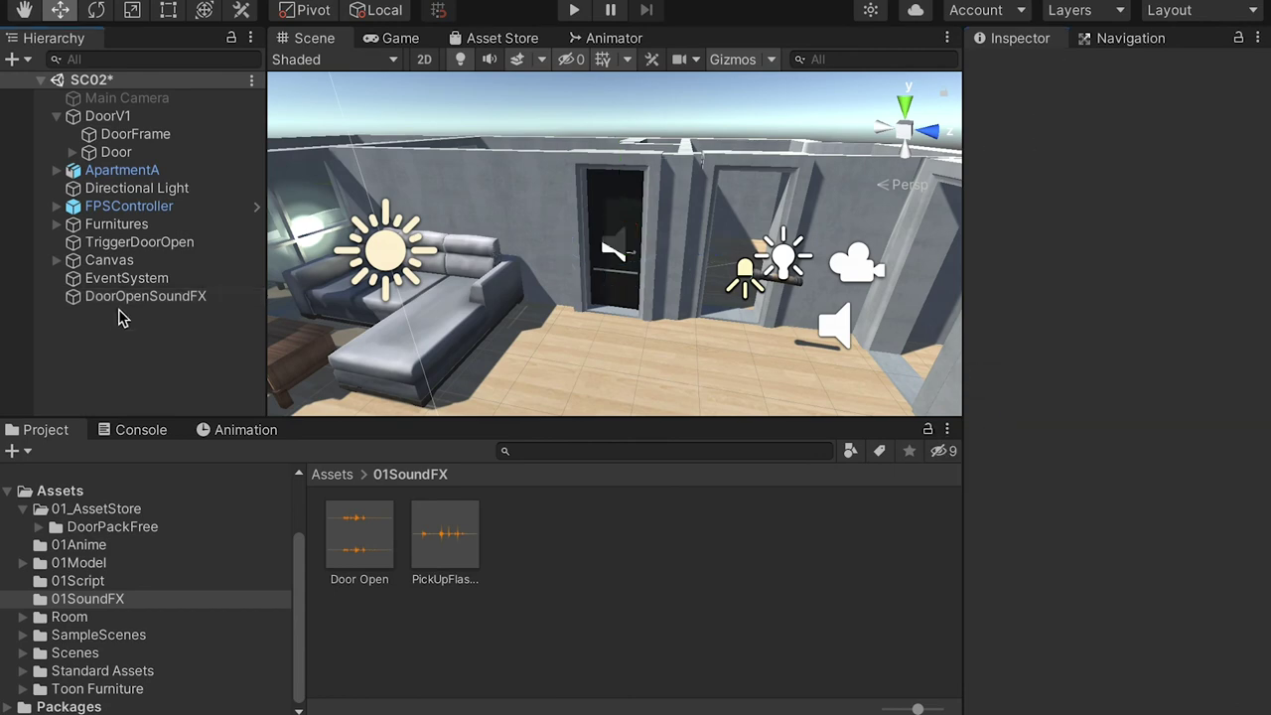
Turn off Play On Awake for DoorOpenSoundFX and make the object a child of DoorV1
{"action": "left_click", "coordinate": [121, 298]}
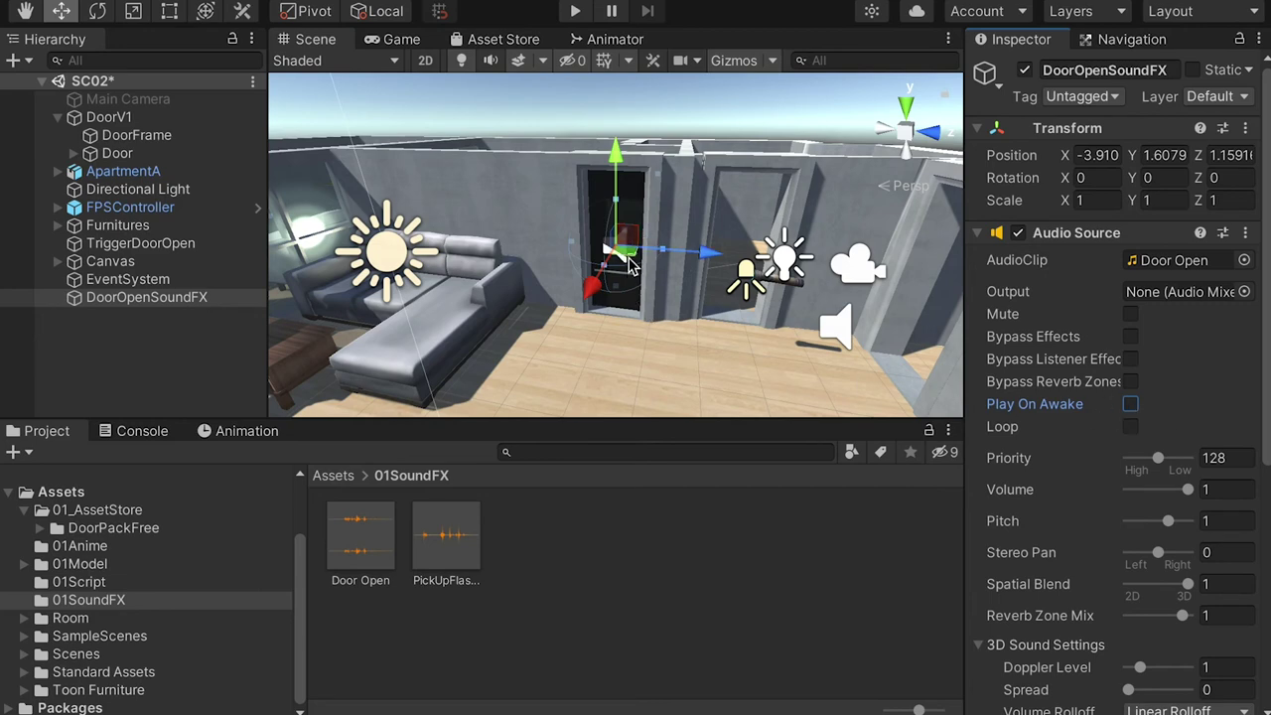
{"action": "left_click", "coordinate": [109, 297]}
{"action": "left_click_drag", "start_coordinate": [96, 303], "coordinate": [91, 119]}
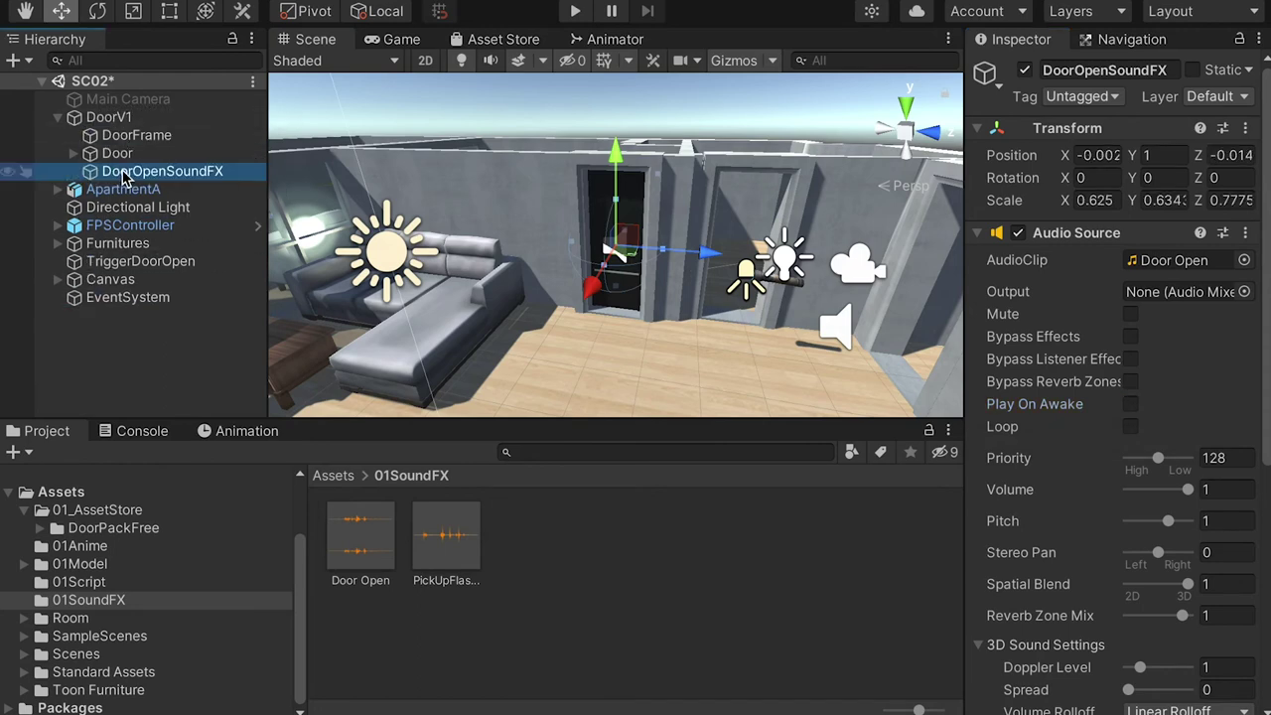
Assign TriggerDoorOpen as This Trigger and DoorOpenSoundFX as Door Open Sound in TriggerDoorOpen's Press Key Open Door script, and save the scene
{"action": "left_click", "coordinate": [127, 261]}
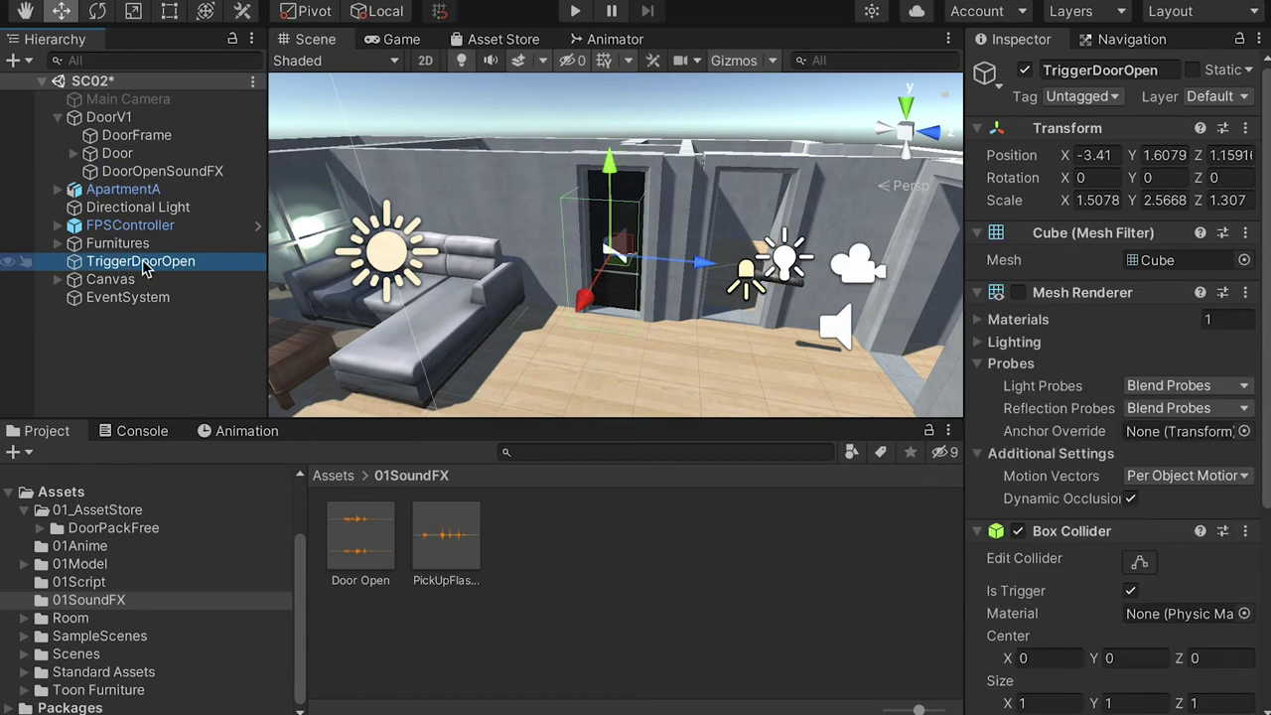
{"action": "scroll", "coordinate": [1137, 536], "scroll_direction": "down", "scroll_amount": 6}
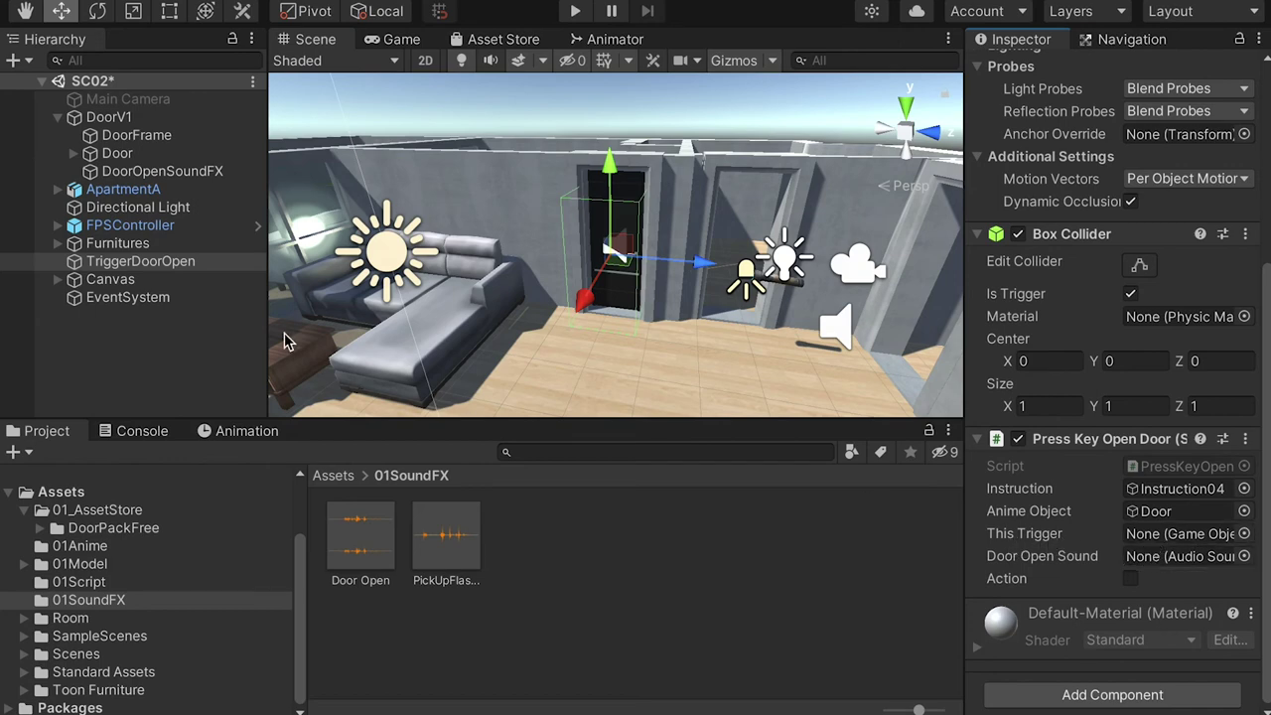
{"action": "left_click_drag", "start_coordinate": [129, 264], "coordinate": [478, 328]}
{"action": "left_click_drag", "start_coordinate": [1029, 520], "coordinate": [1135, 545]}
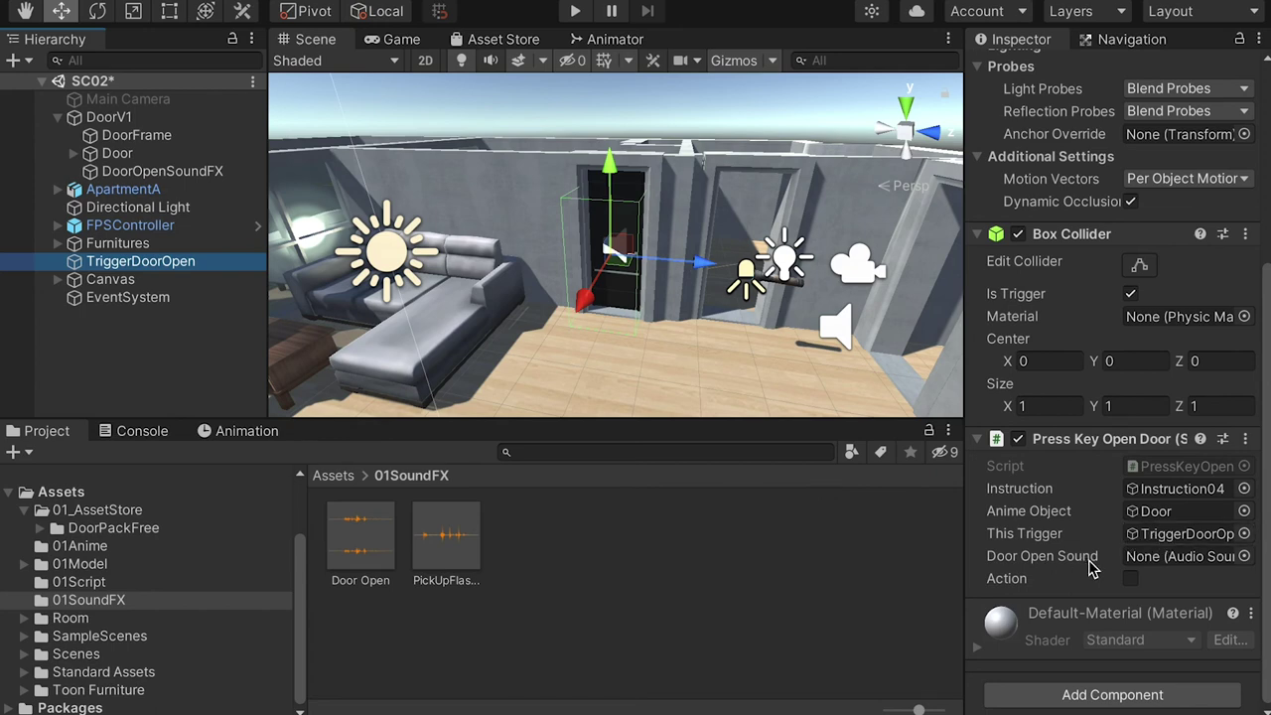
{"action": "left_click_drag", "start_coordinate": [162, 171], "coordinate": [1174, 562]}
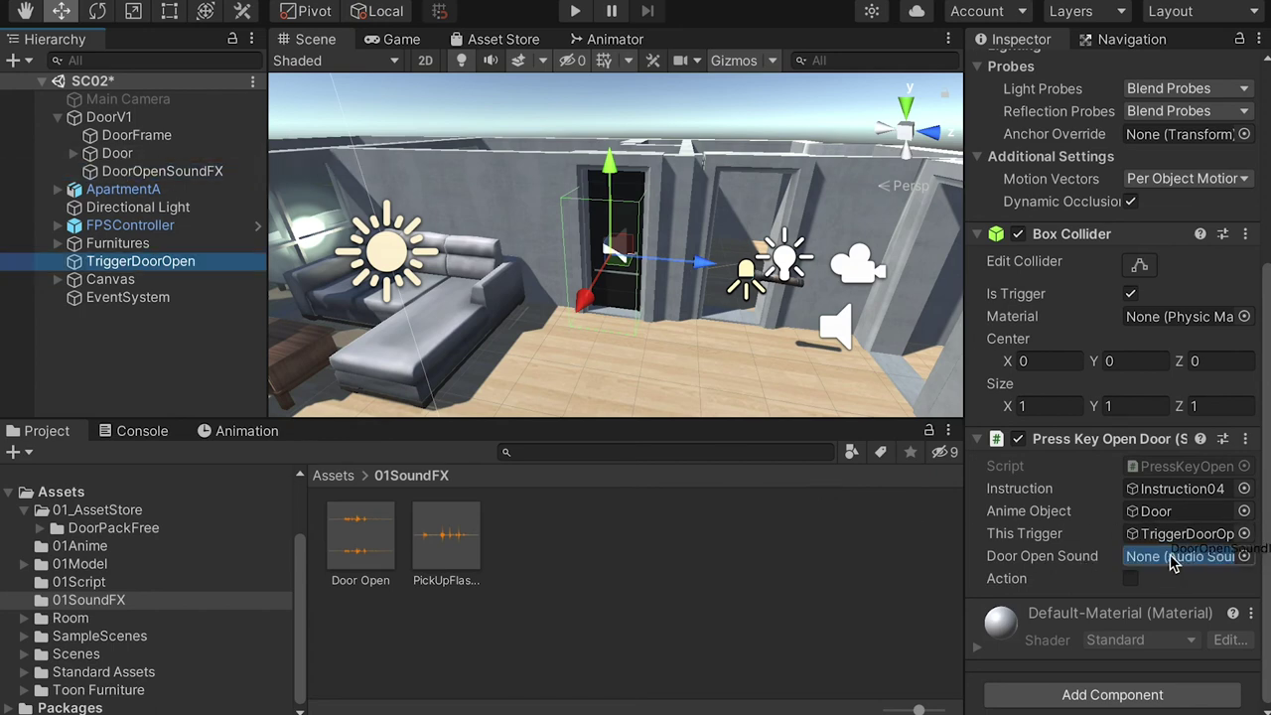
{"action": "key", "text": "ctrl+s"}
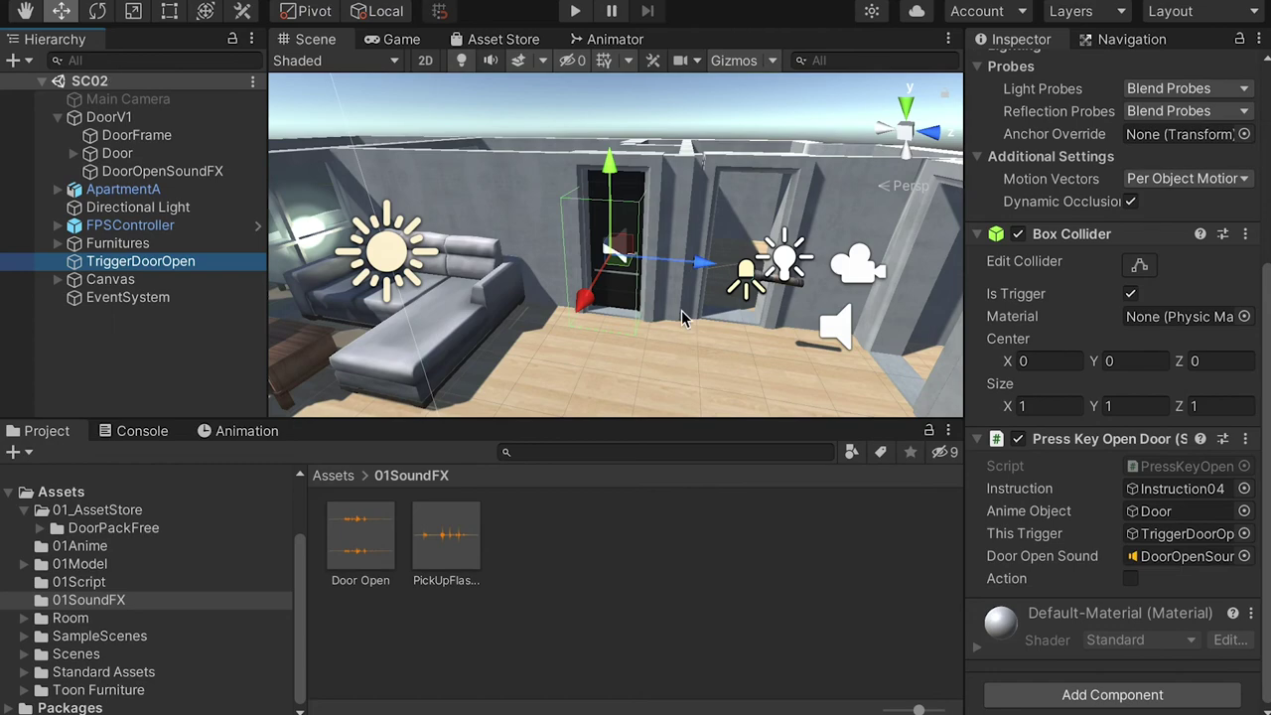
Play-test the scene by walking to the black door, opening it and passing through the doorway, and stop play mode
{"action": "left_click", "coordinate": [576, 13]}
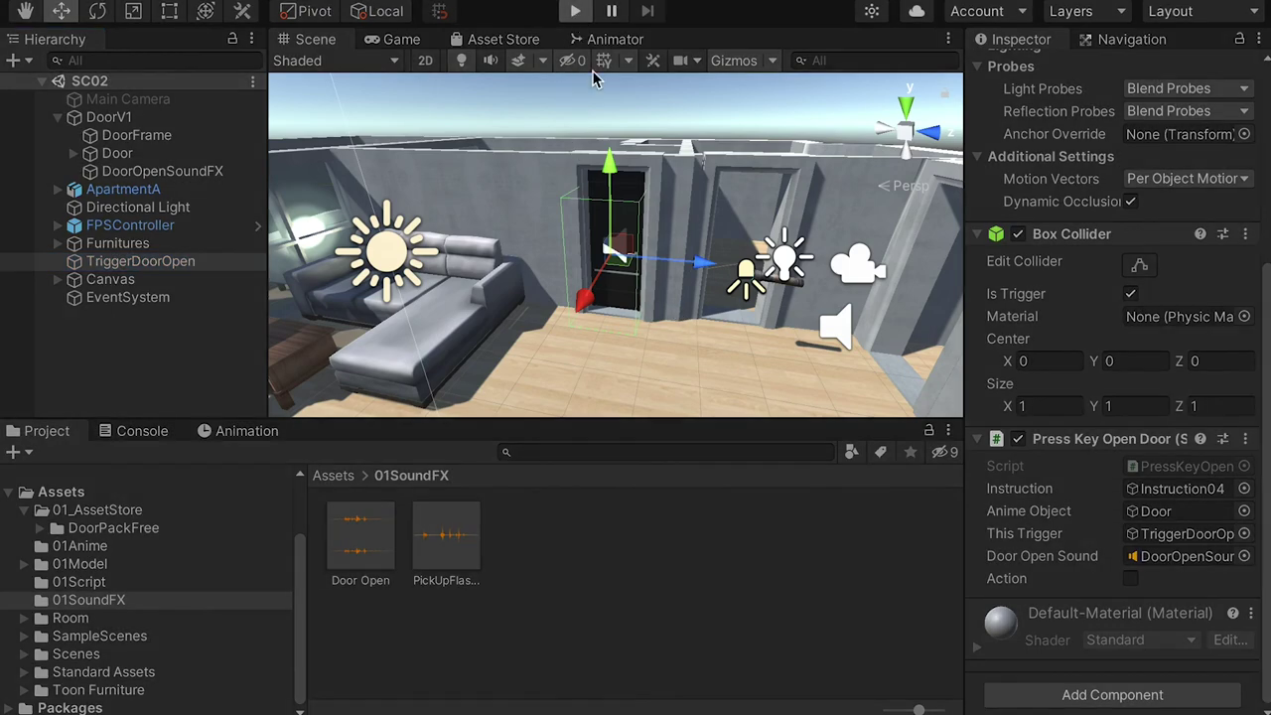
{"action": "key", "text": "w"}
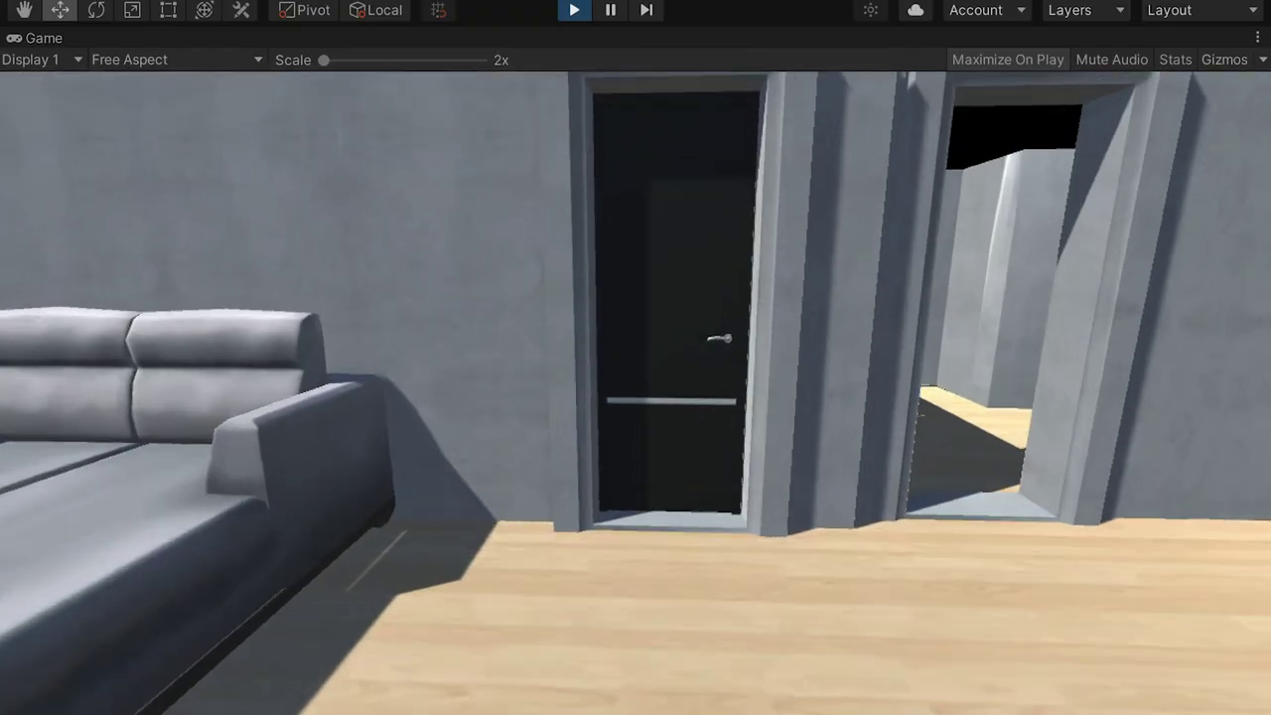
{"action": "key", "text": "w"}
{"action": "key", "text": "w"}
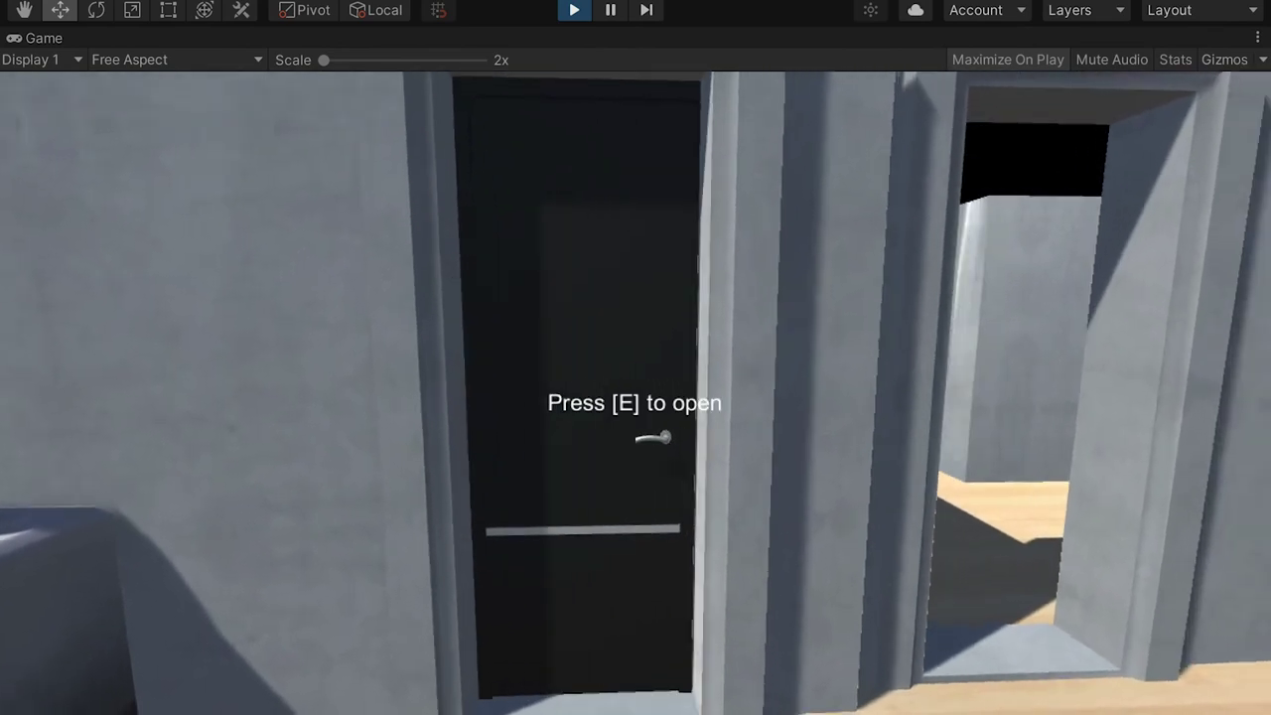
{"action": "key", "text": "e"}
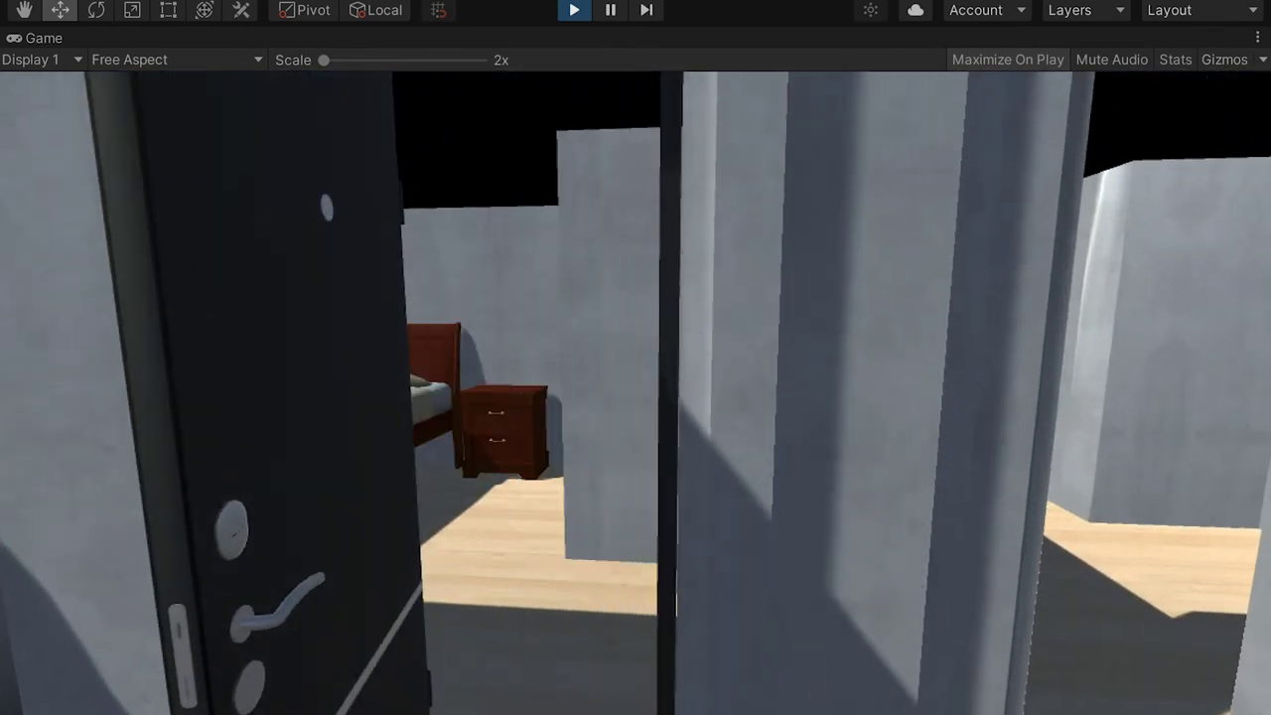
{"action": "key", "text": "w"}
{"action": "key", "text": "w"}
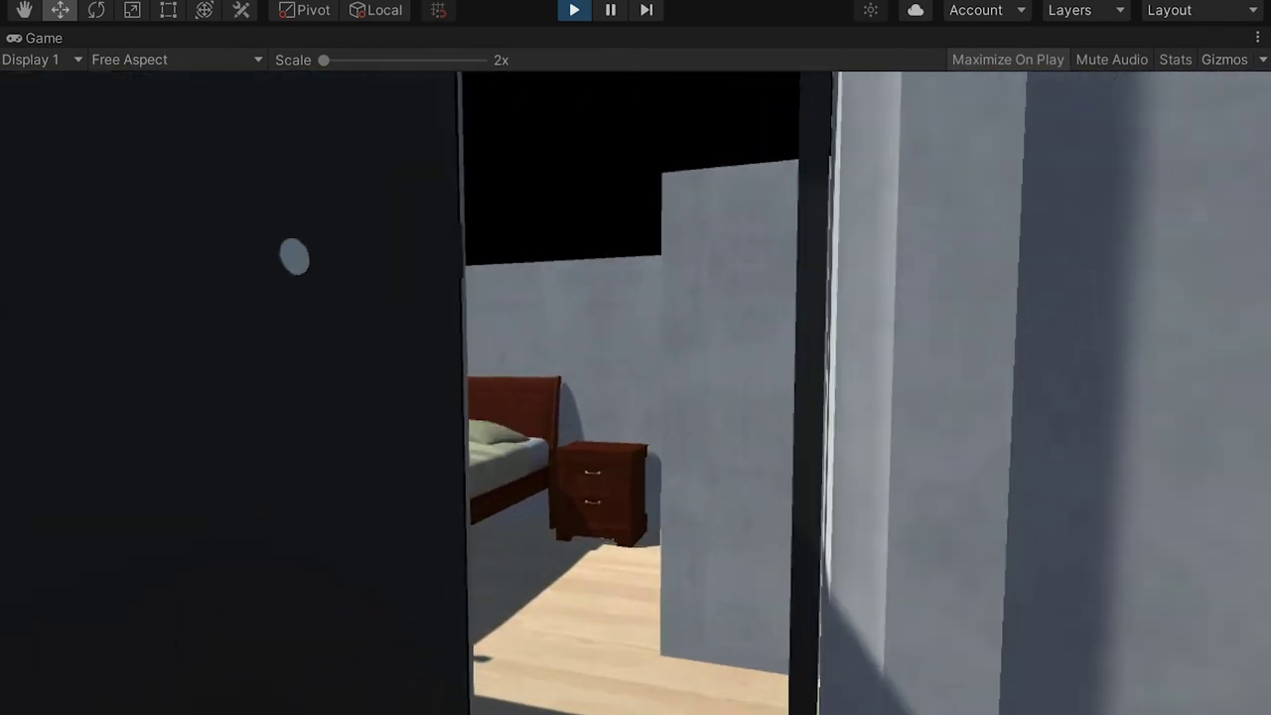
{"action": "key", "text": "s"}
{"action": "key", "text": "w"}
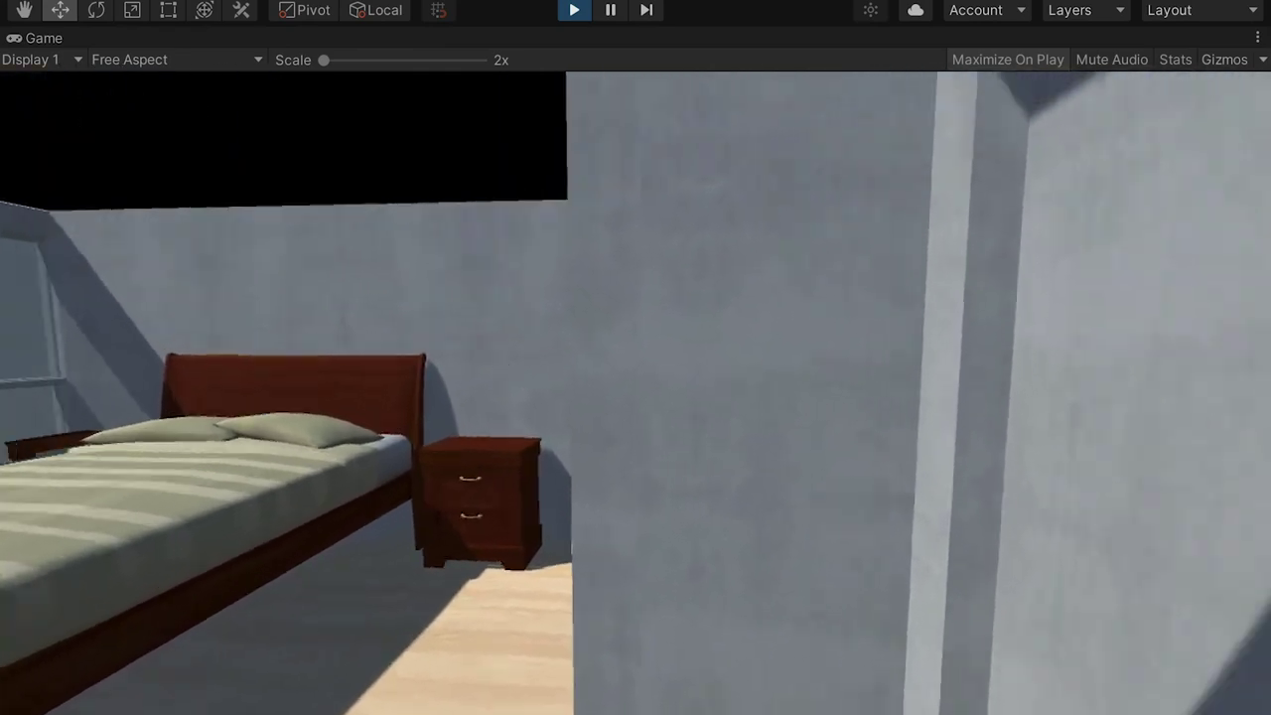
{"action": "key", "text": "s"}
{"action": "key", "text": "w"}
{"action": "key", "text": "s"}
{"action": "key", "text": "s"}
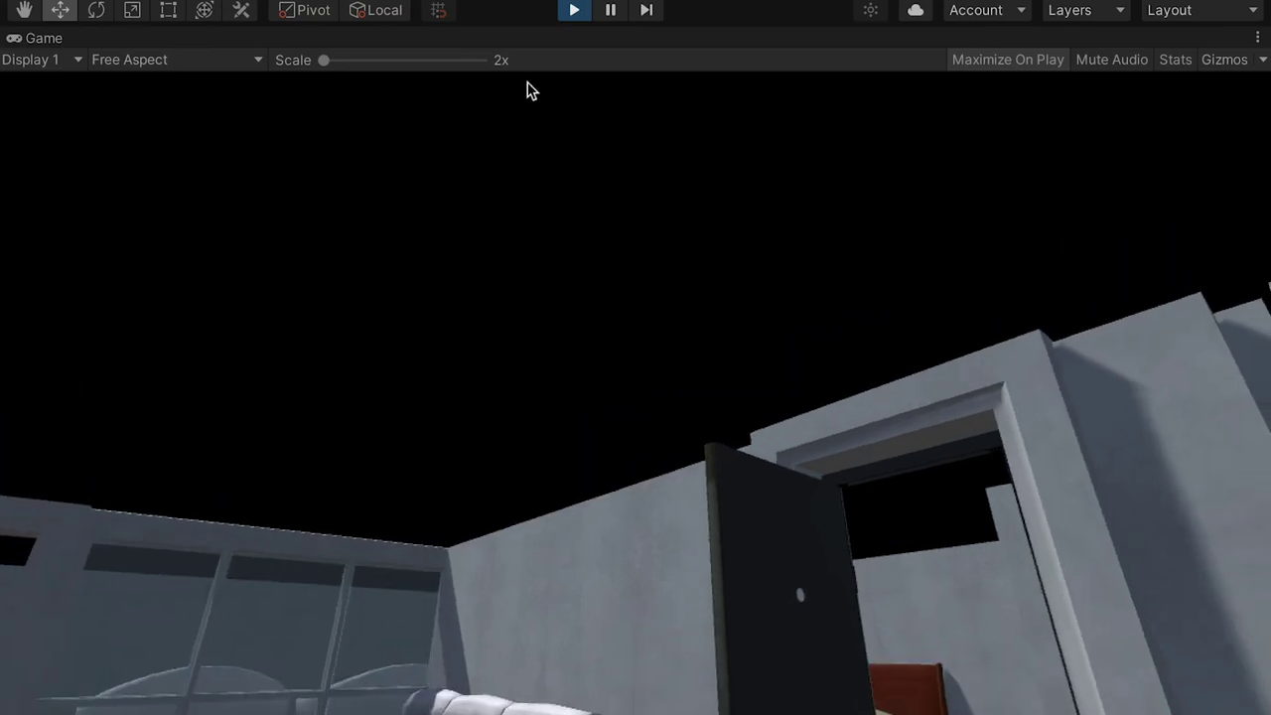
{"action": "left_click", "coordinate": [574, 10]}
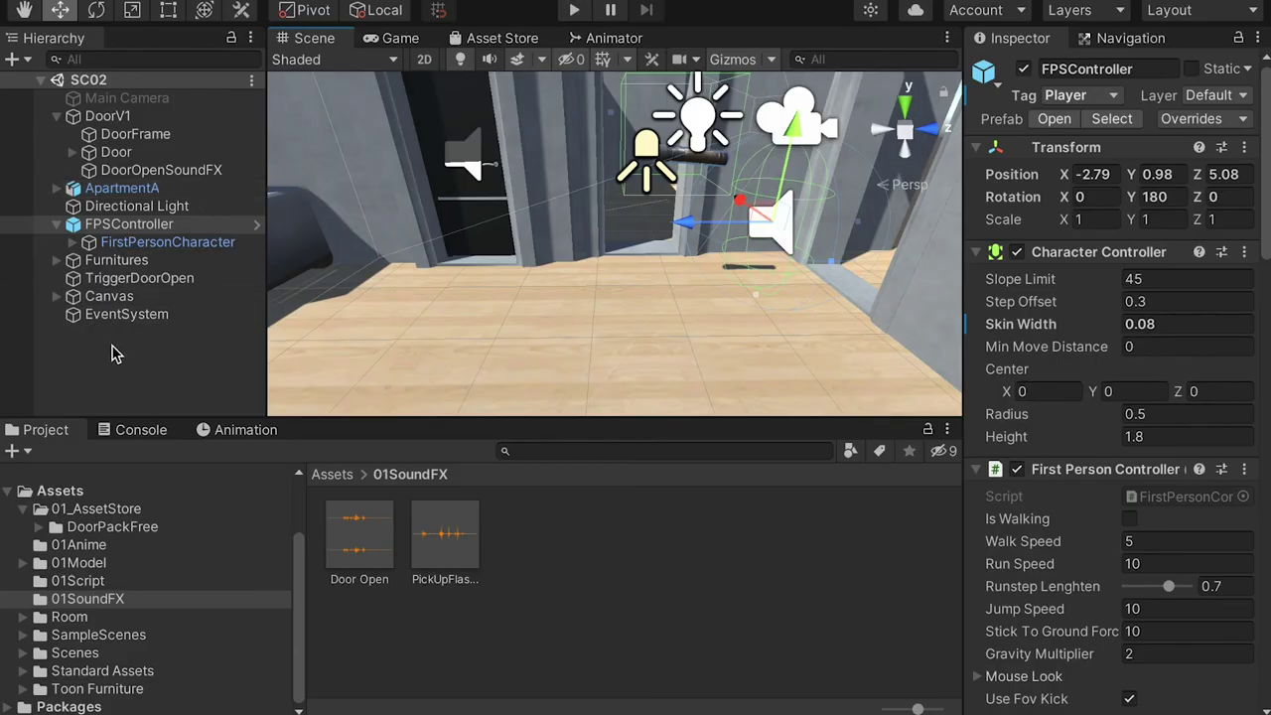
Set the FPSController's Character Controller radius to 0.3
{"action": "left_click", "coordinate": [115, 227]}
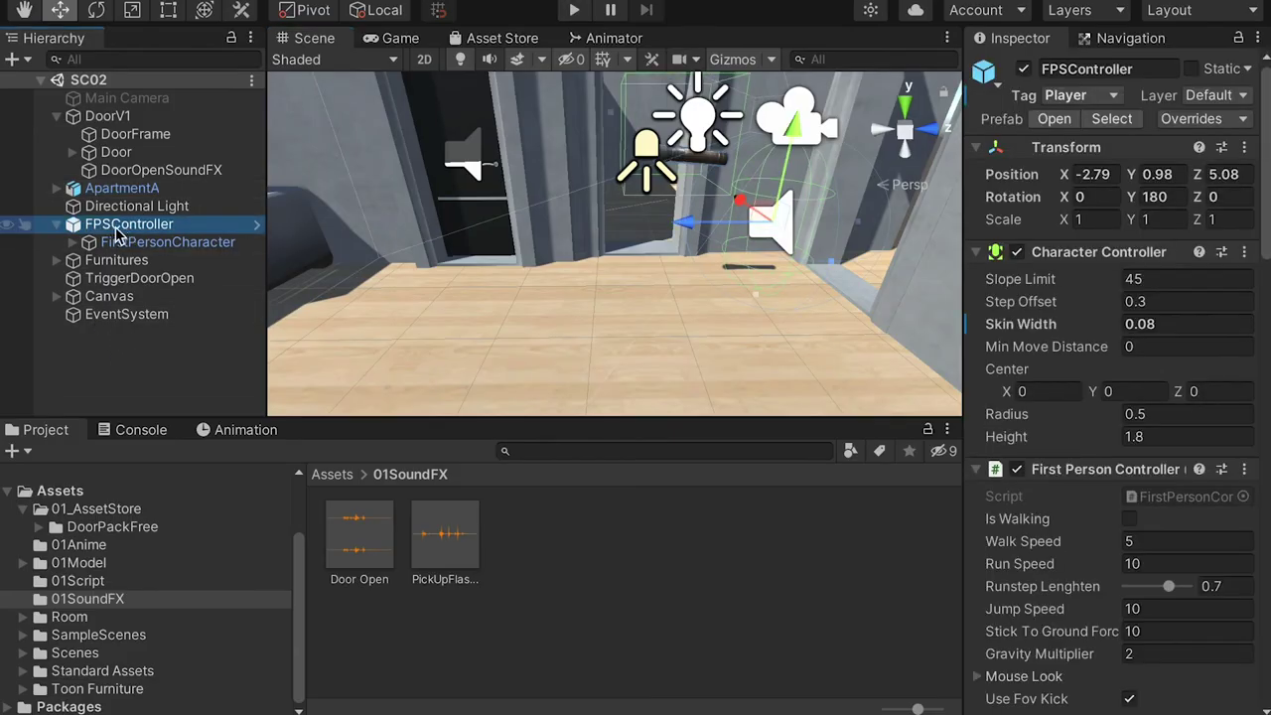
{"action": "scroll", "coordinate": [1172, 238], "scroll_direction": "down", "scroll_amount": 3}
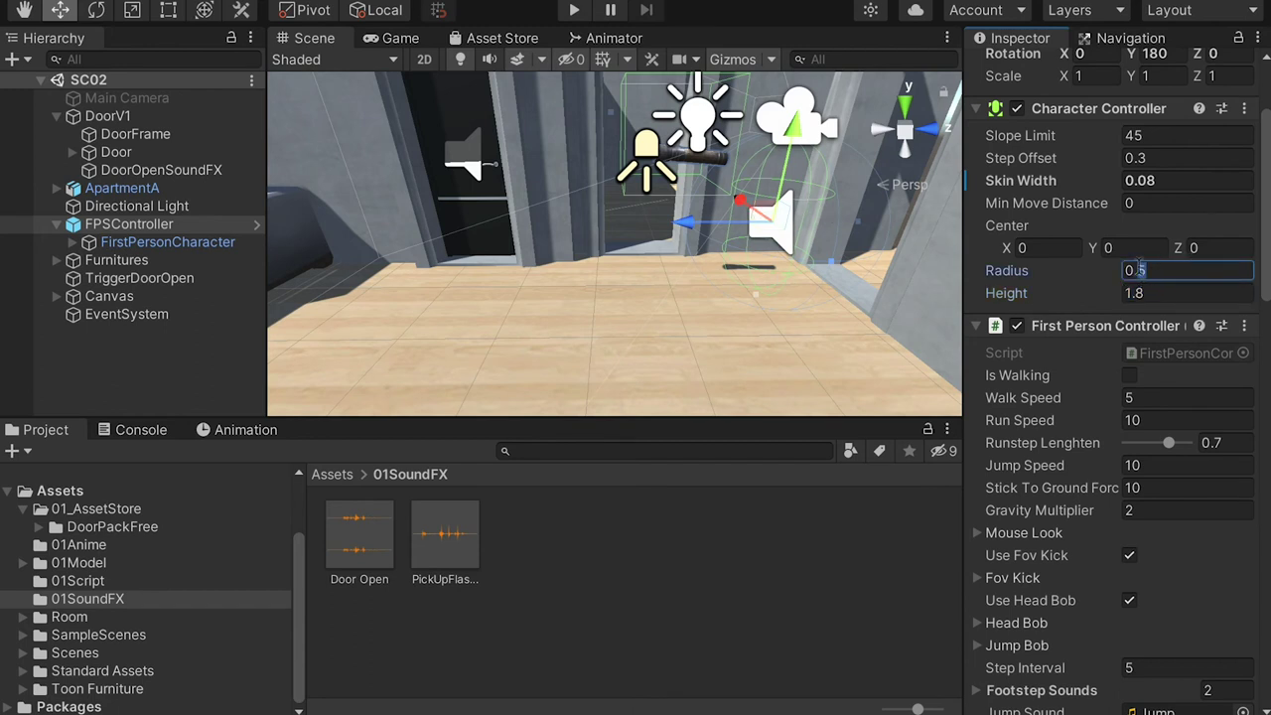
{"action": "type", "text": "3"}
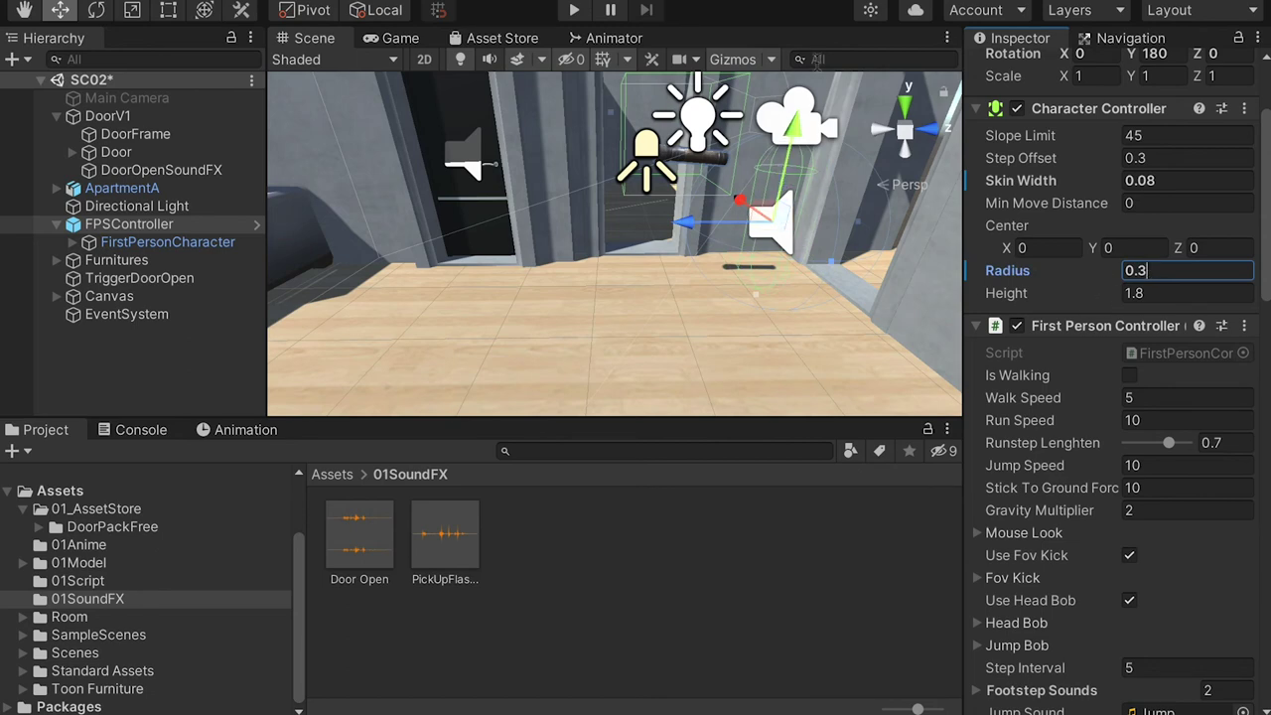
Play-test the narrower player by opening the door, entering the bedroom and viewing its walls up close, and stop play mode
{"action": "left_click", "coordinate": [576, 12]}
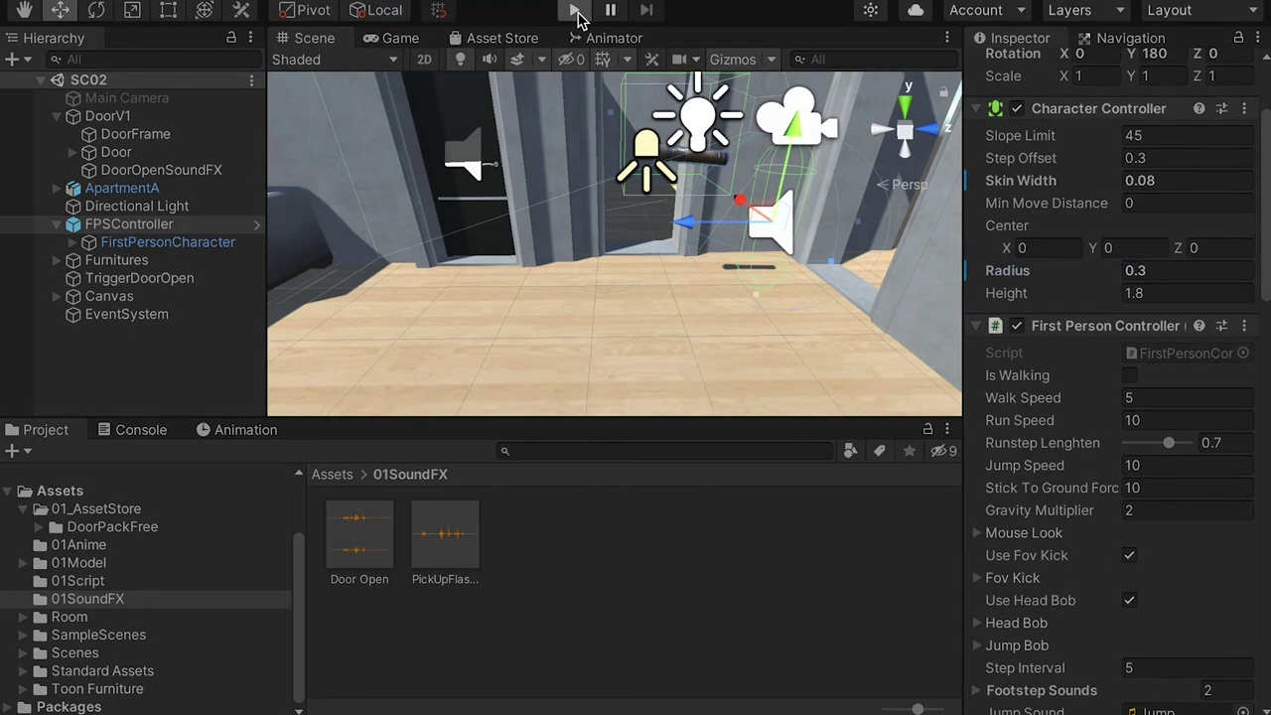
{"action": "key", "text": "w"}
{"action": "key", "text": "w"}
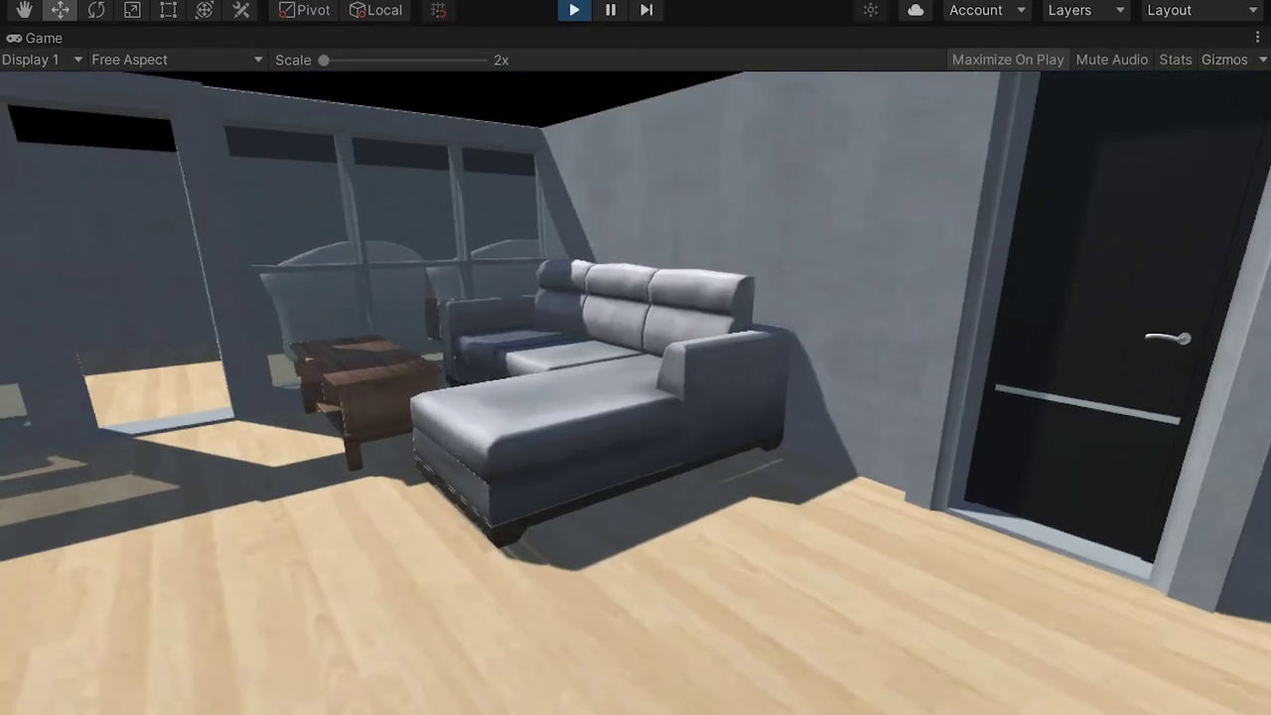
{"action": "key", "text": "e"}
{"action": "key", "text": "w"}
{"action": "key", "text": "w"}
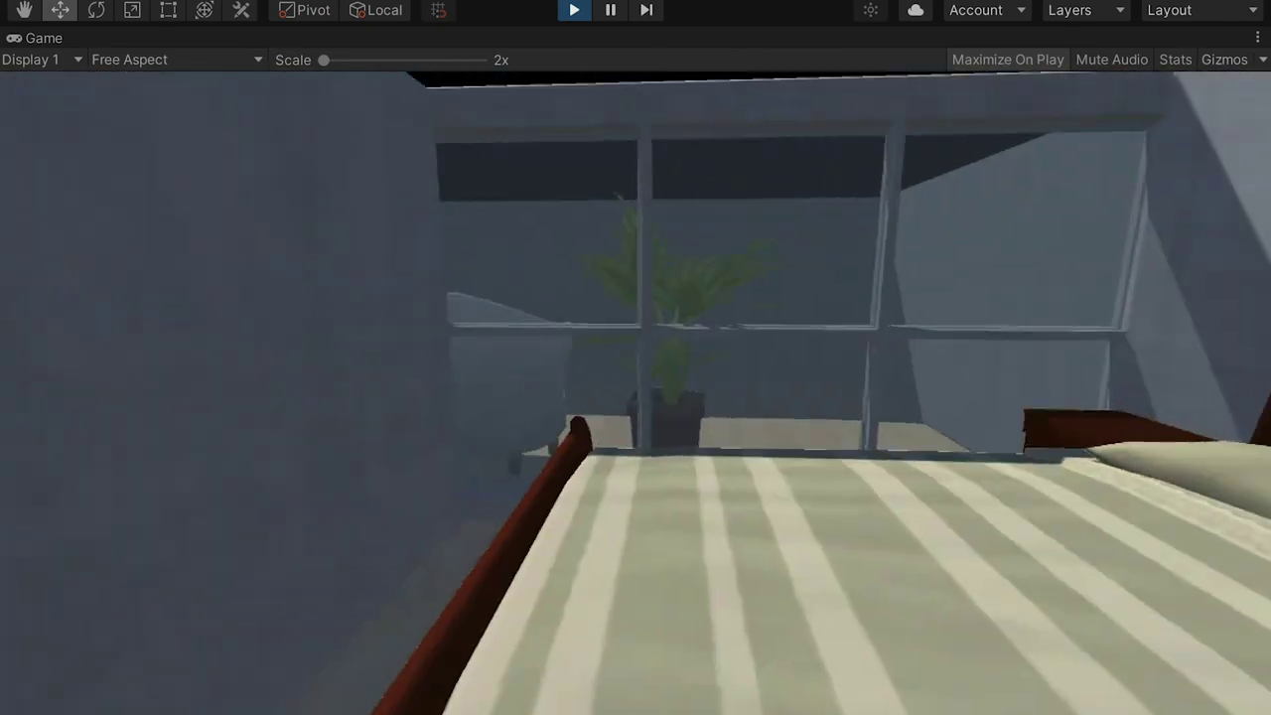
{"action": "key", "text": "w"}
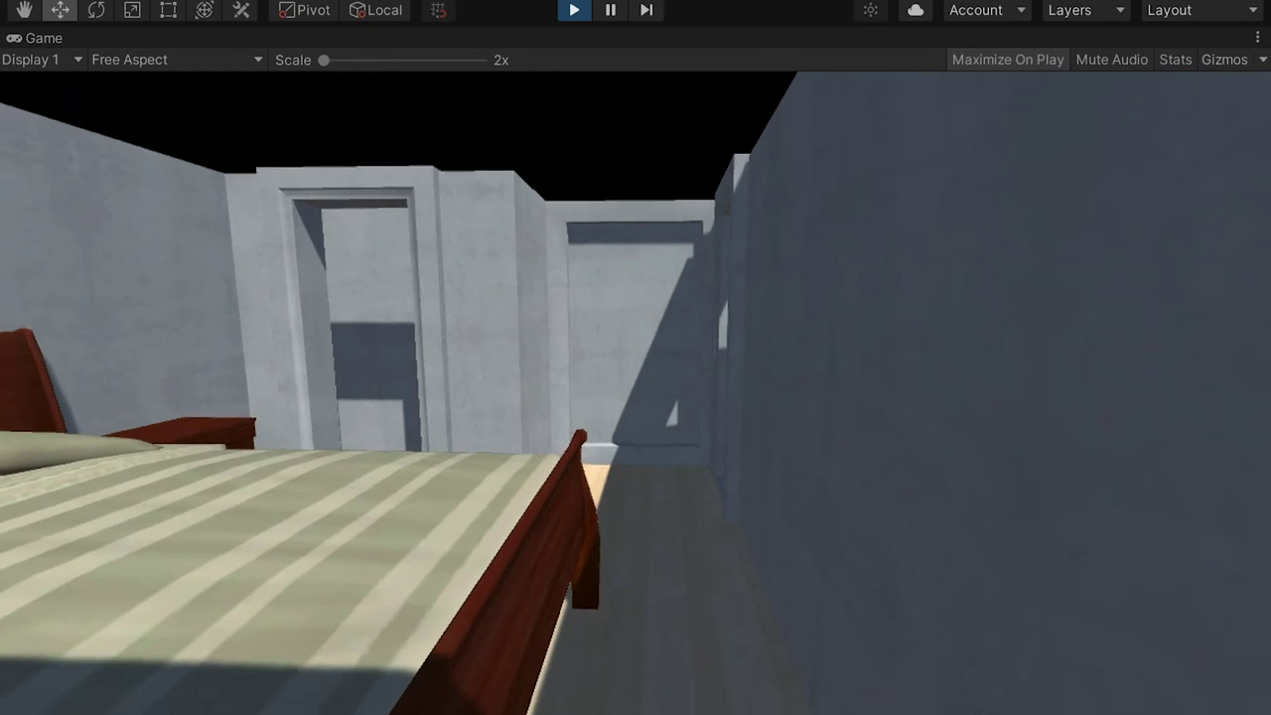
{"action": "key", "text": "s"}
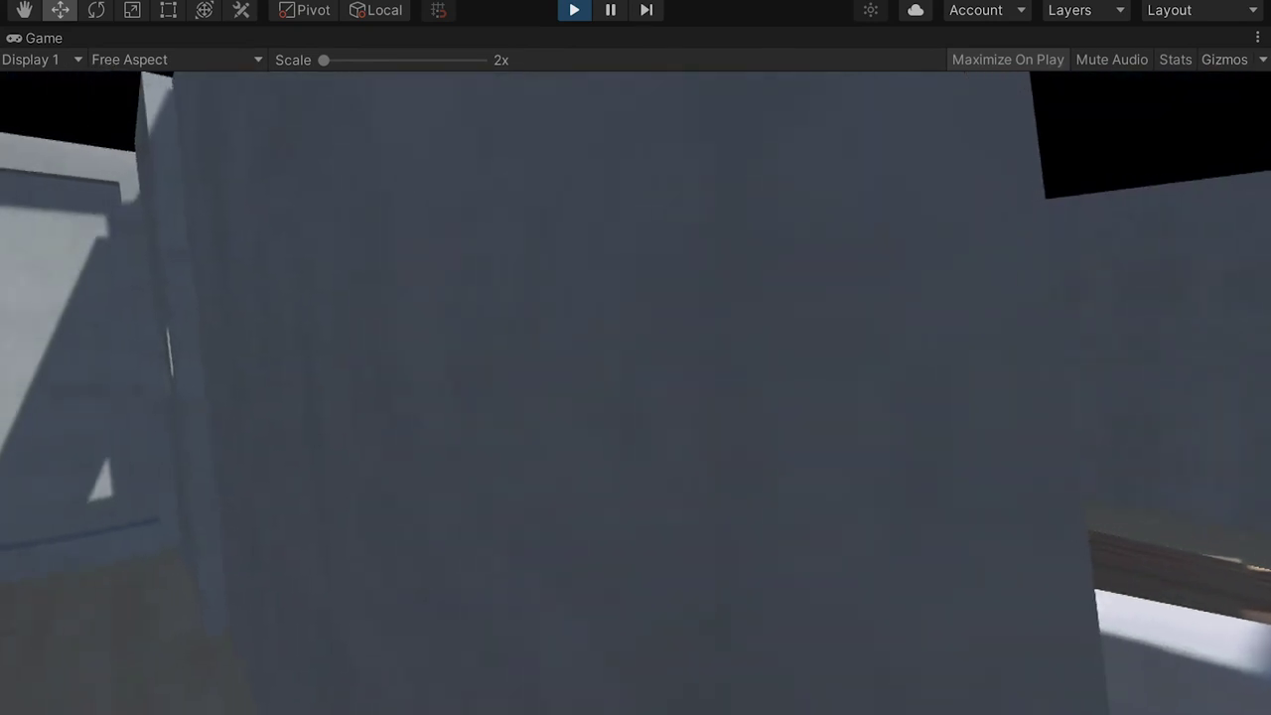
{"action": "key", "text": "w"}
{"action": "key", "text": "s"}
{"action": "key", "text": "s"}
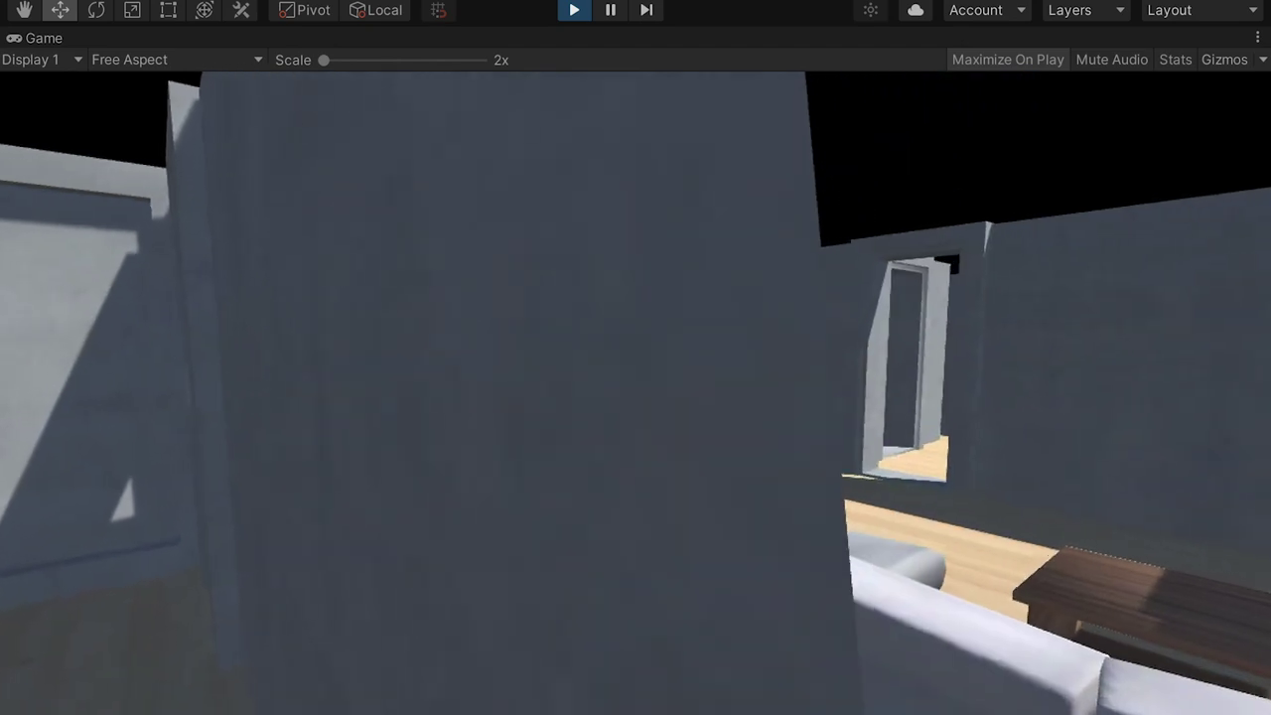
{"action": "key", "text": "Escape"}
{"action": "left_click", "coordinate": [576, 12]}
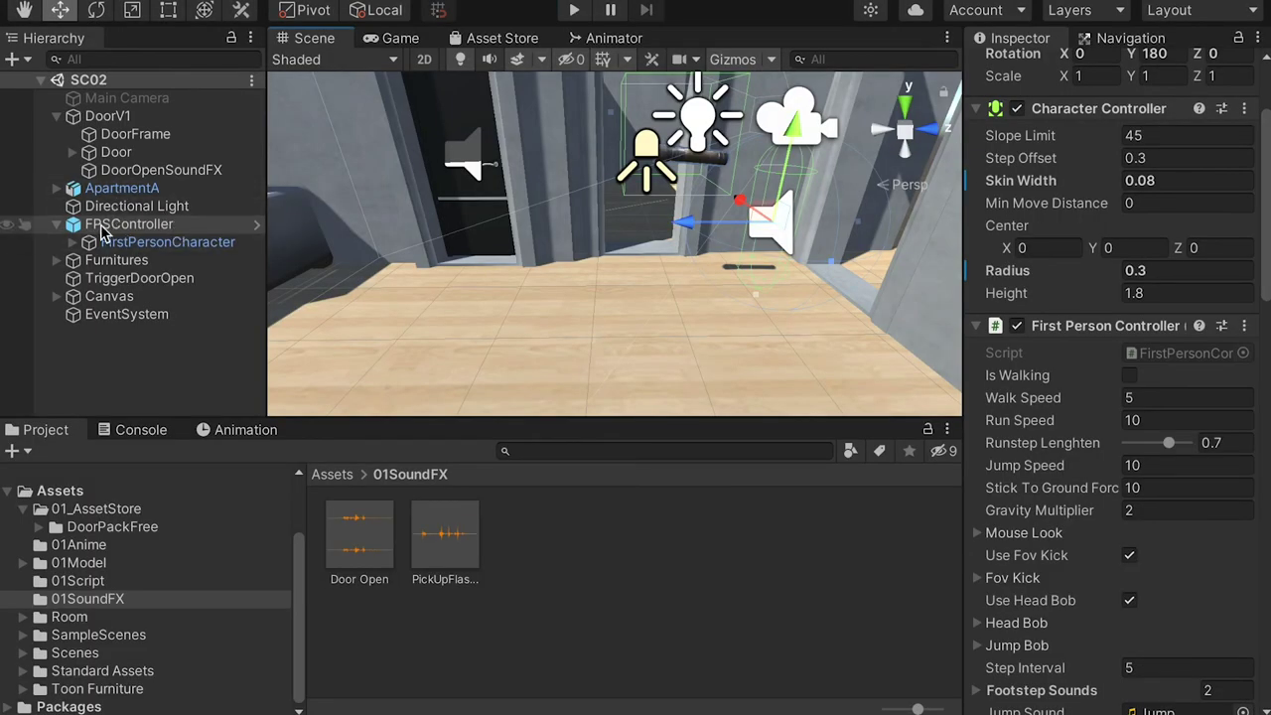
Set the near clipping plane of the FirstPersonCharacter camera to 0.05, save the scene and clear the selection
{"action": "scroll", "coordinate": [1266, 187], "scroll_direction": "down", "scroll_amount": 10}
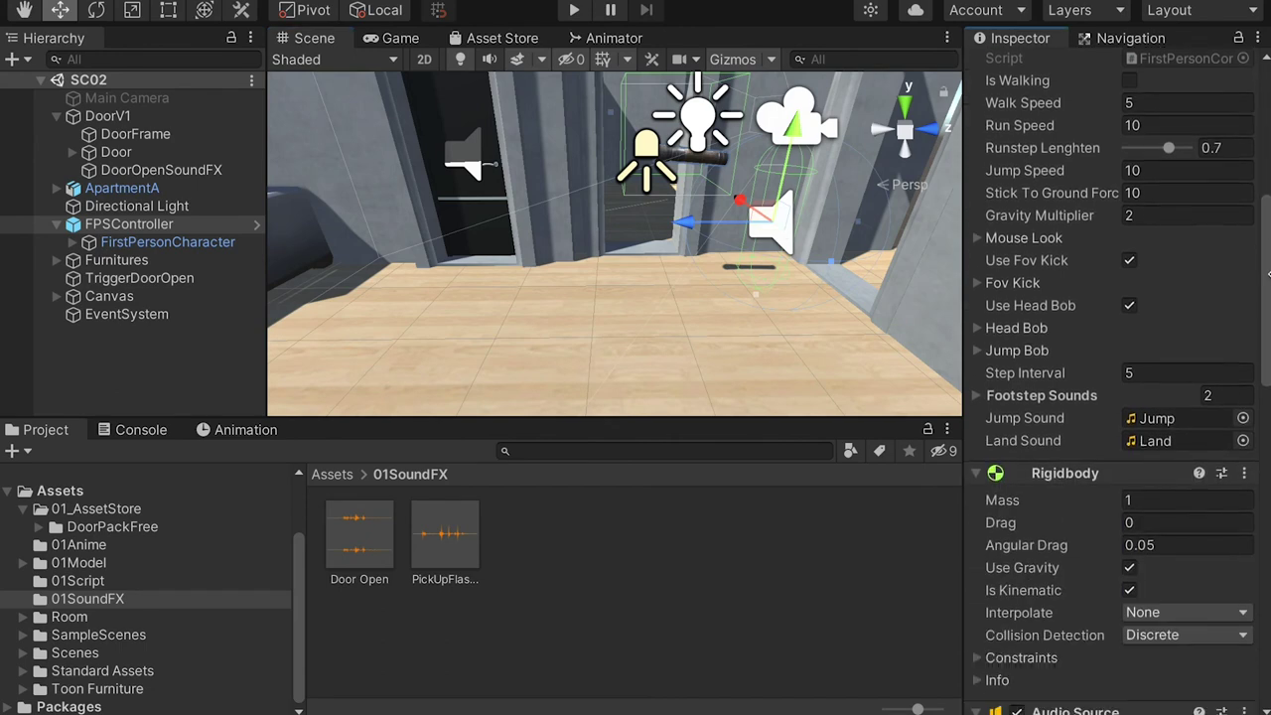
{"action": "scroll", "coordinate": [1112, 397], "scroll_direction": "down", "scroll_amount": 3}
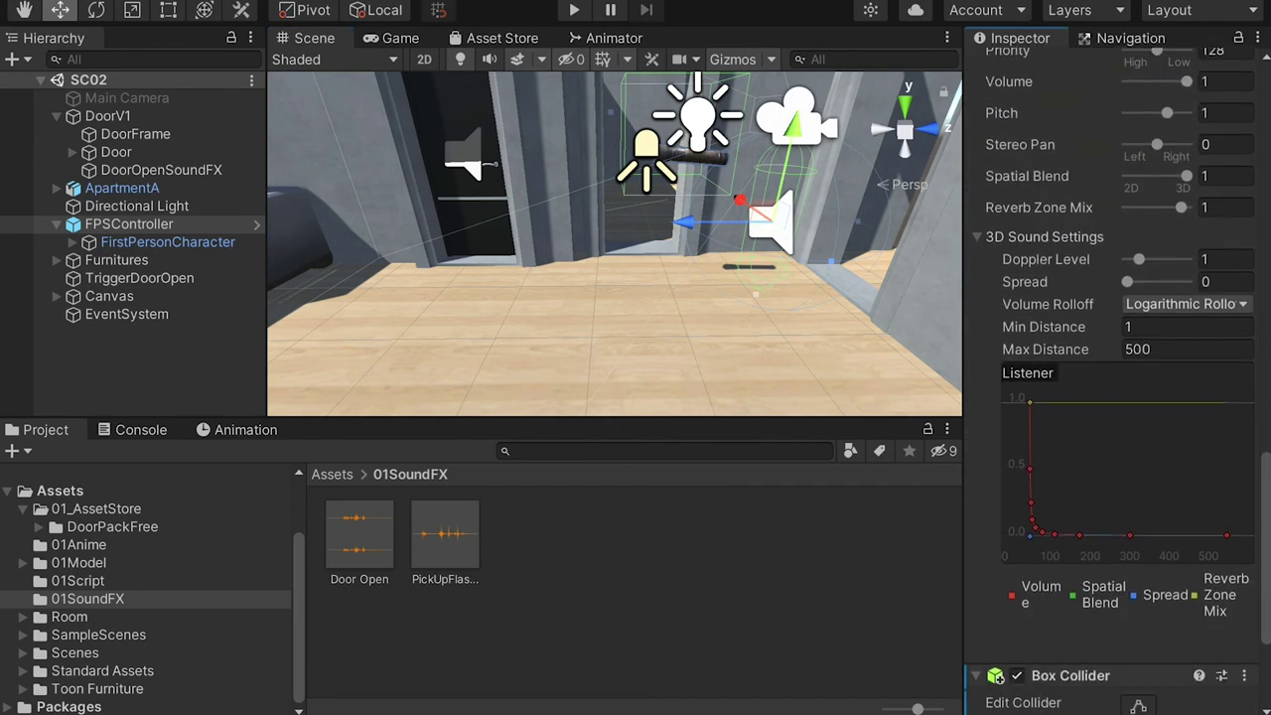
{"action": "scroll", "coordinate": [1112, 397], "scroll_direction": "up", "scroll_amount": 15}
{"action": "left_click", "coordinate": [137, 245]}
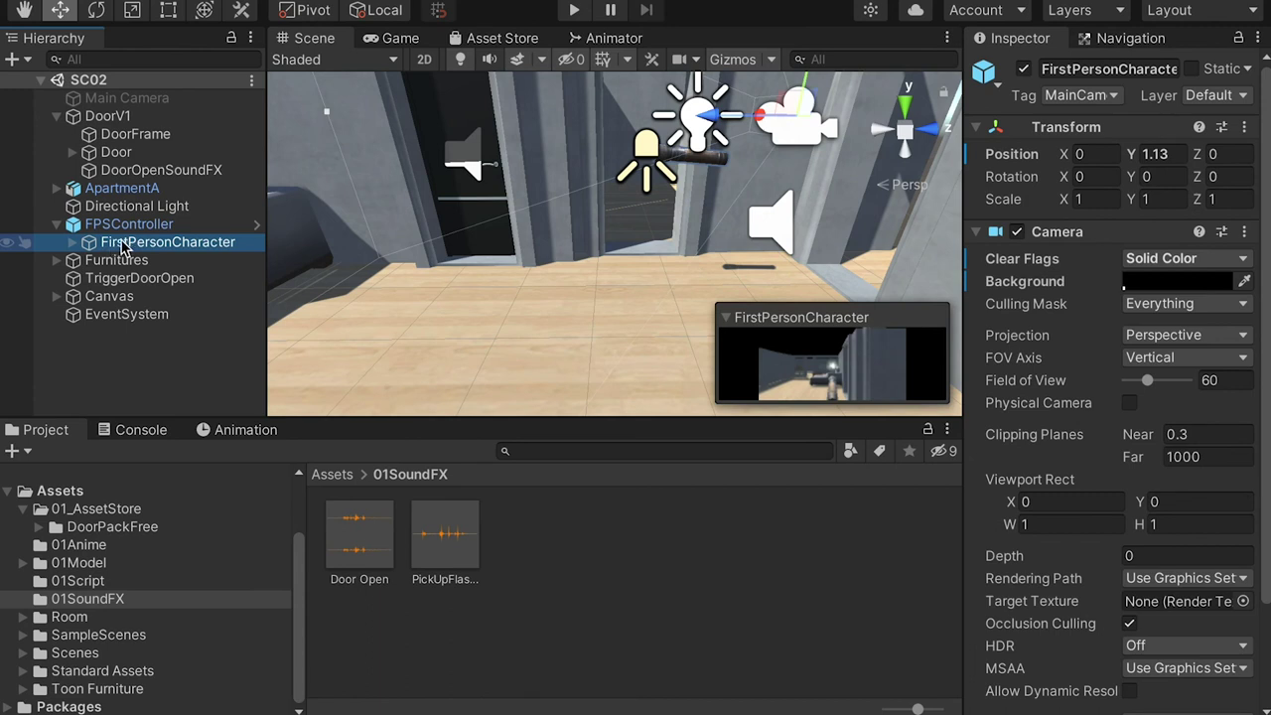
{"action": "scroll", "coordinate": [1209, 313], "scroll_direction": "down", "scroll_amount": 3}
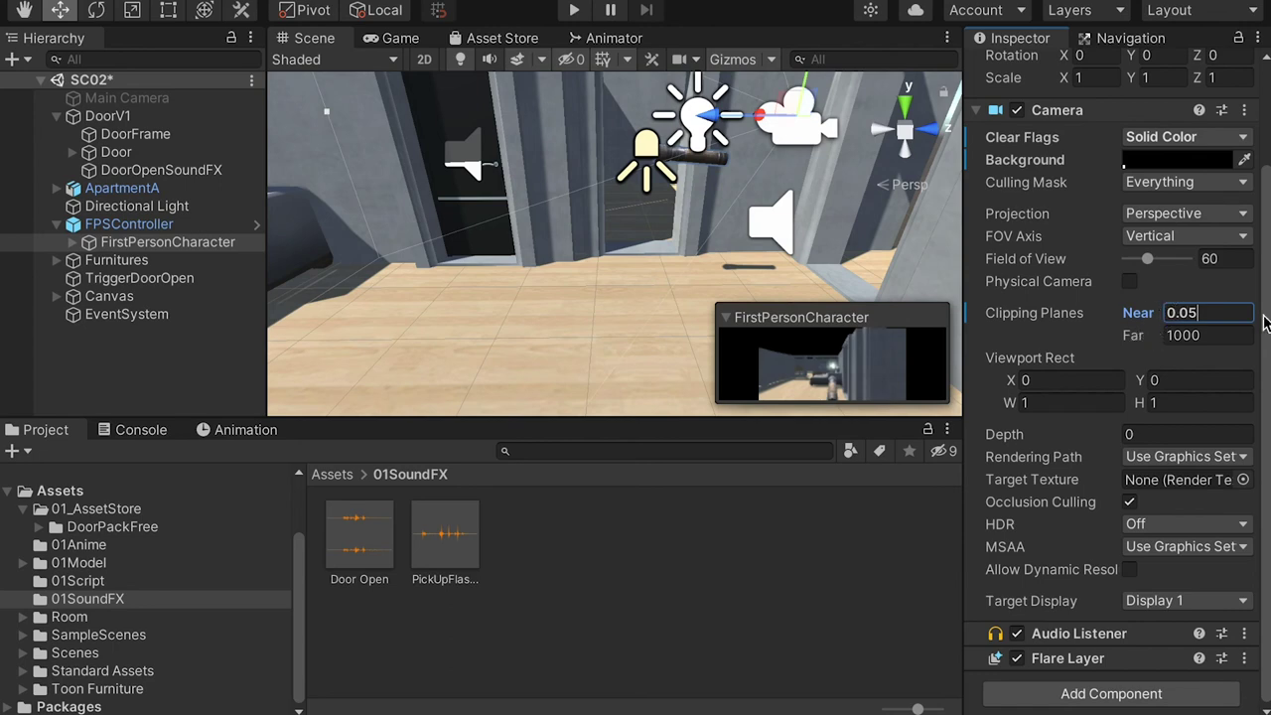
{"action": "left_click", "coordinate": [293, 285]}
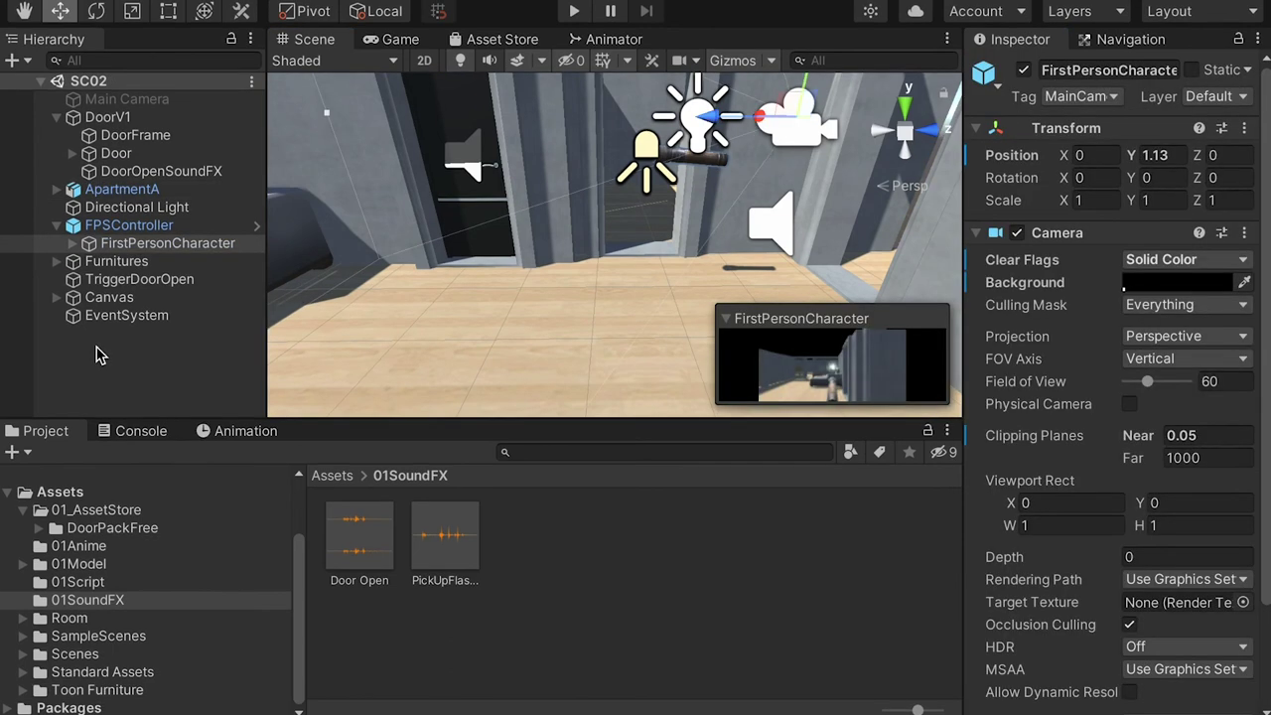
{"action": "left_click", "coordinate": [98, 352]}
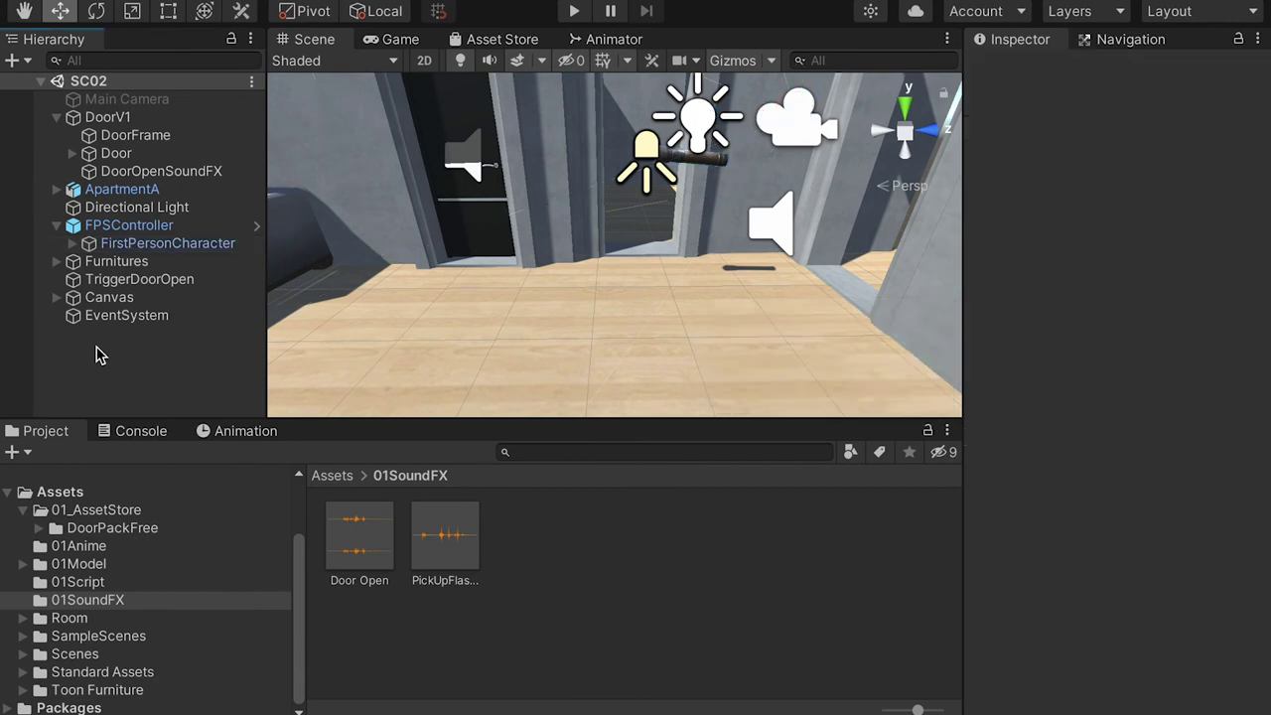
Make TriggerDoorOpen a child of DoorV1 and collapse the DoorV1 group
{"action": "left_click", "coordinate": [112, 285]}
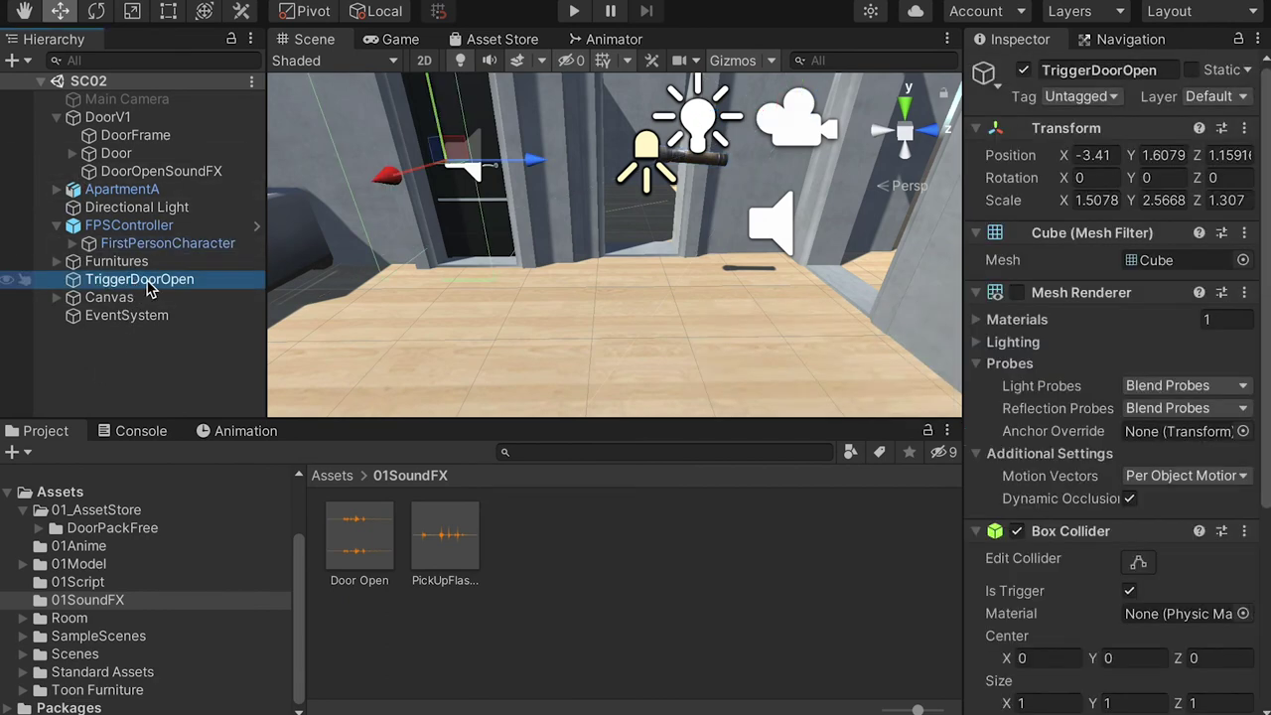
{"action": "left_click_drag", "start_coordinate": [159, 283], "coordinate": [109, 123]}
{"action": "left_click", "coordinate": [88, 119]}
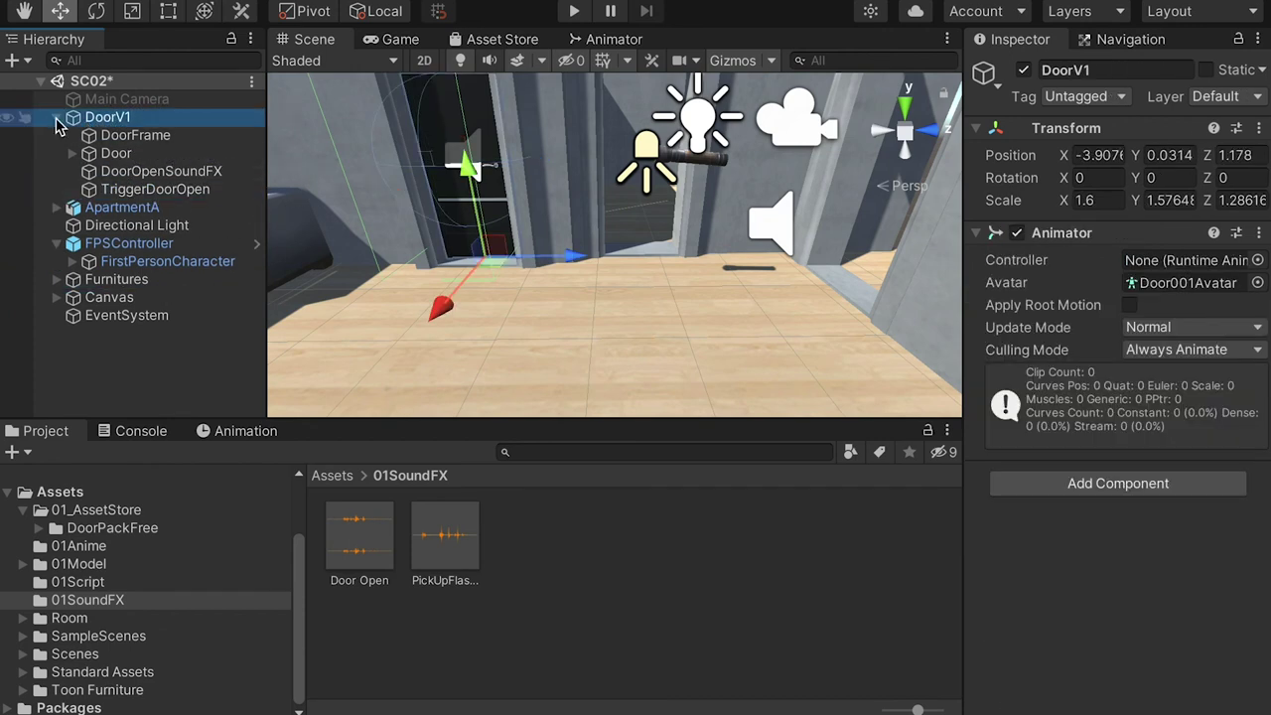
{"action": "left_click", "coordinate": [56, 119]}
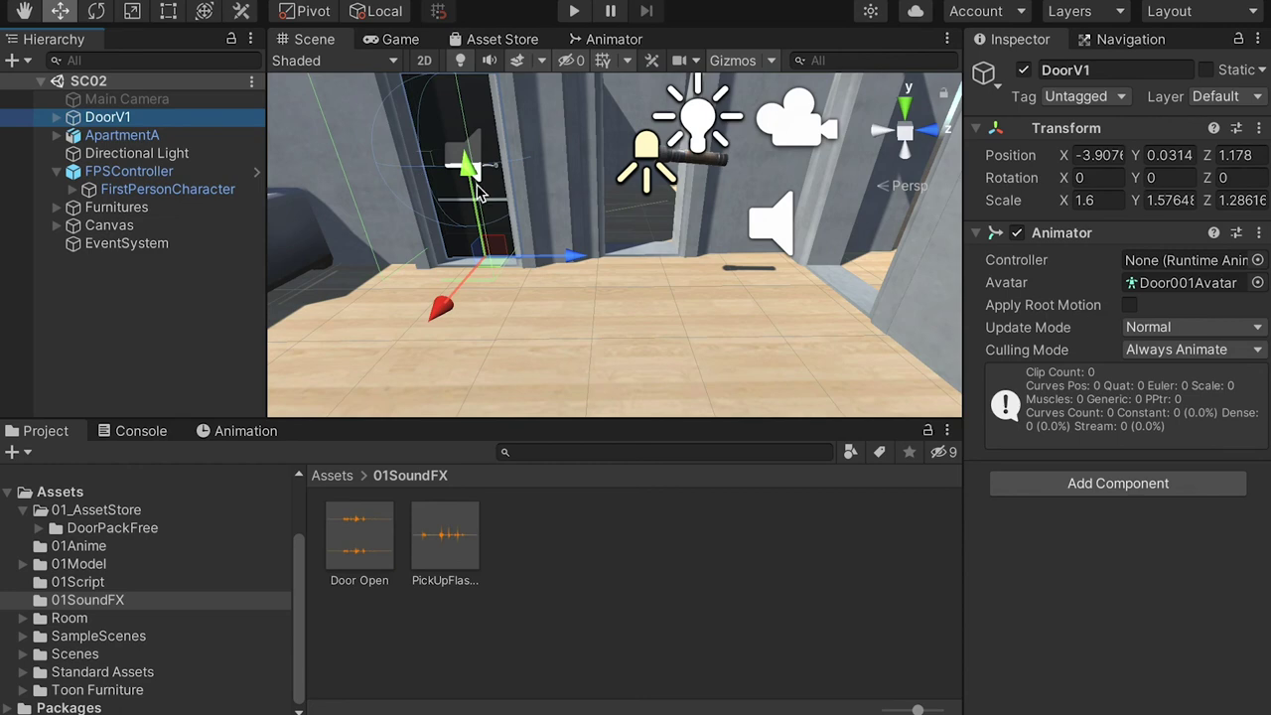
Duplicate DoorV1 and move the copy along the Z axis into the neighbouring doorway, at about Z 3.69
{"action": "key", "text": "ctrl+d"}
{"action": "left_click_drag", "start_coordinate": [573, 256], "coordinate": [725, 255]}
{"action": "key", "text": "f"}
{"action": "scroll", "coordinate": [645, 253], "scroll_direction": "up", "scroll_amount": 5}
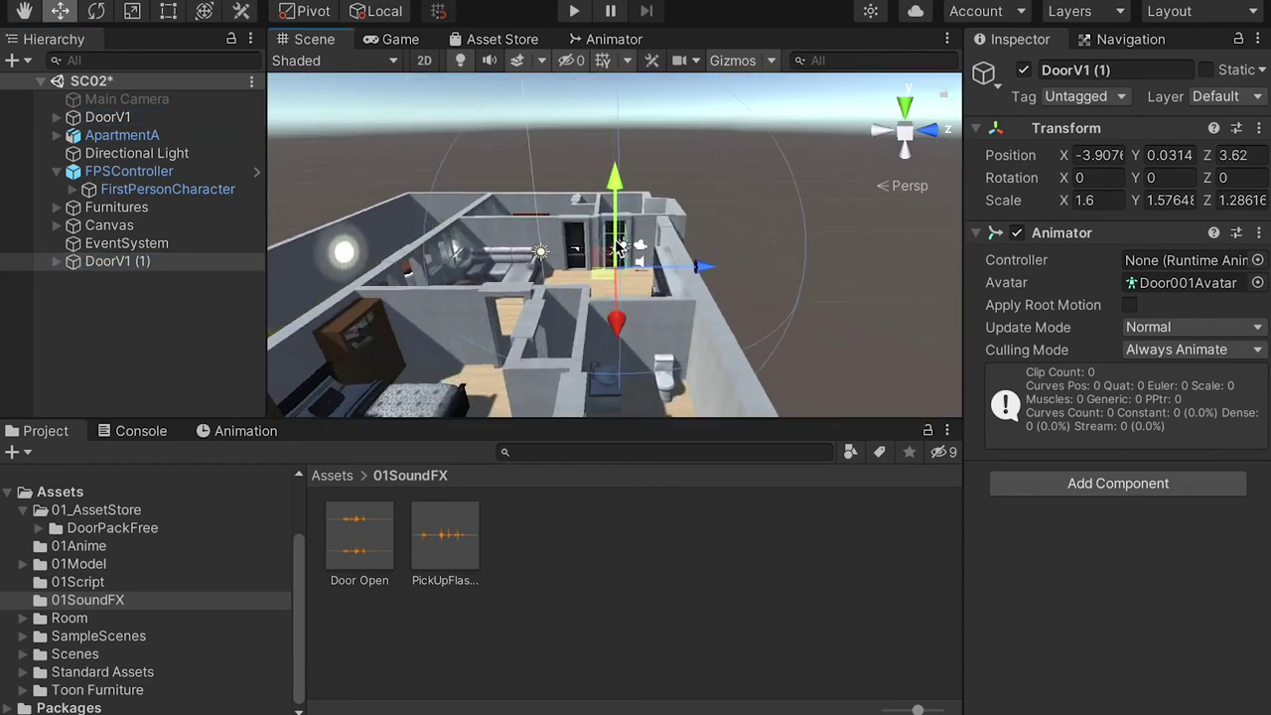
{"action": "scroll", "coordinate": [691, 320], "scroll_direction": "up", "scroll_amount": 2}
{"action": "left_click_drag", "start_coordinate": [694, 344], "coordinate": [703, 344]}
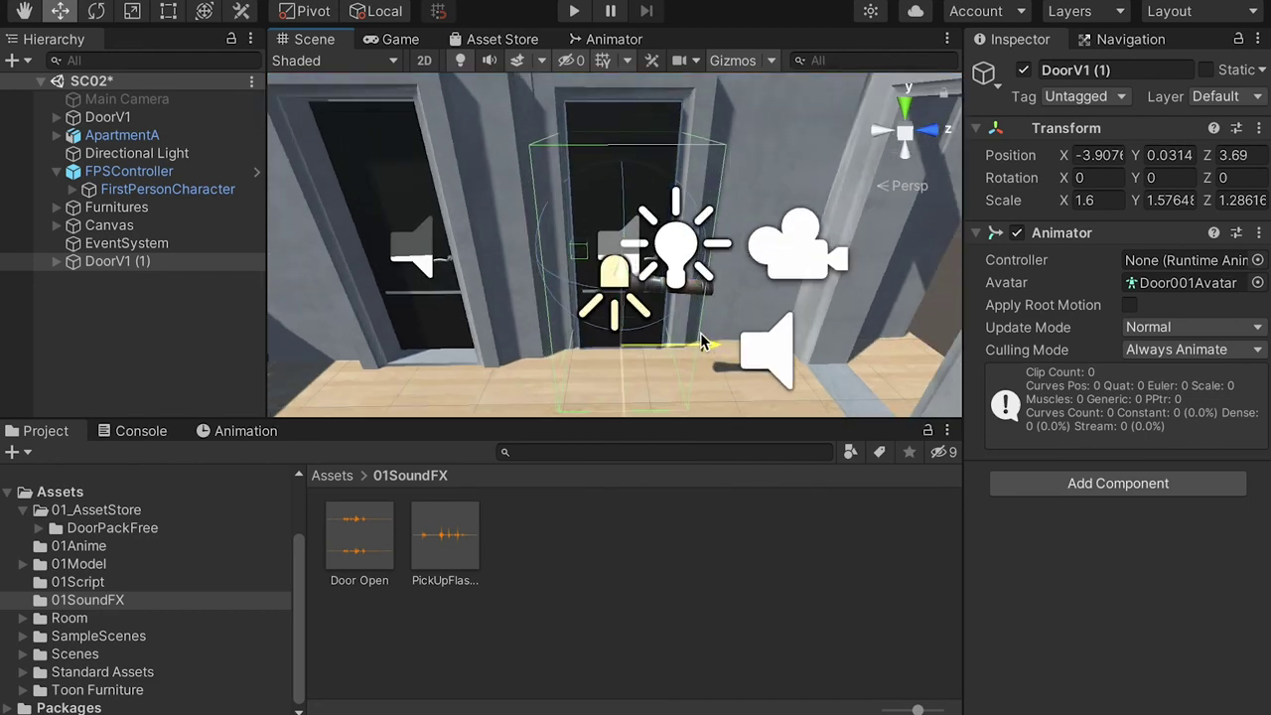
Duplicate DoorV1 (1) and move the copy to the doorway across the room beside the stove, at about X 3.69, Z -0.16
{"action": "scroll", "coordinate": [800, 325], "scroll_direction": "down", "scroll_amount": 5}
{"action": "left_click_drag", "start_coordinate": [576, 257], "coordinate": [682, 246], "text": "alt"}
{"action": "key", "text": "ctrl+d"}
{"action": "left_click_drag", "start_coordinate": [491, 311], "coordinate": [606, 234]}
{"action": "left_click_drag", "start_coordinate": [709, 226], "coordinate": [711, 235]}
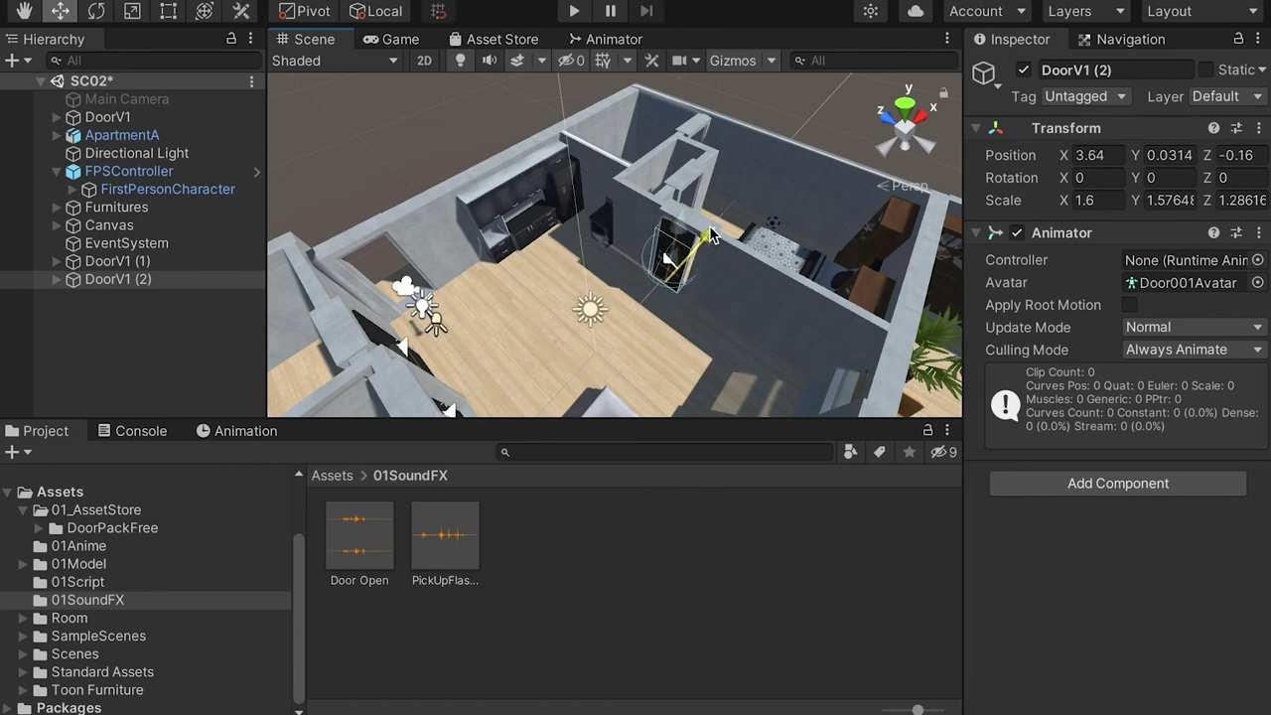
{"action": "key", "text": "f"}
{"action": "scroll", "coordinate": [641, 281], "scroll_direction": "up", "scroll_amount": 8}
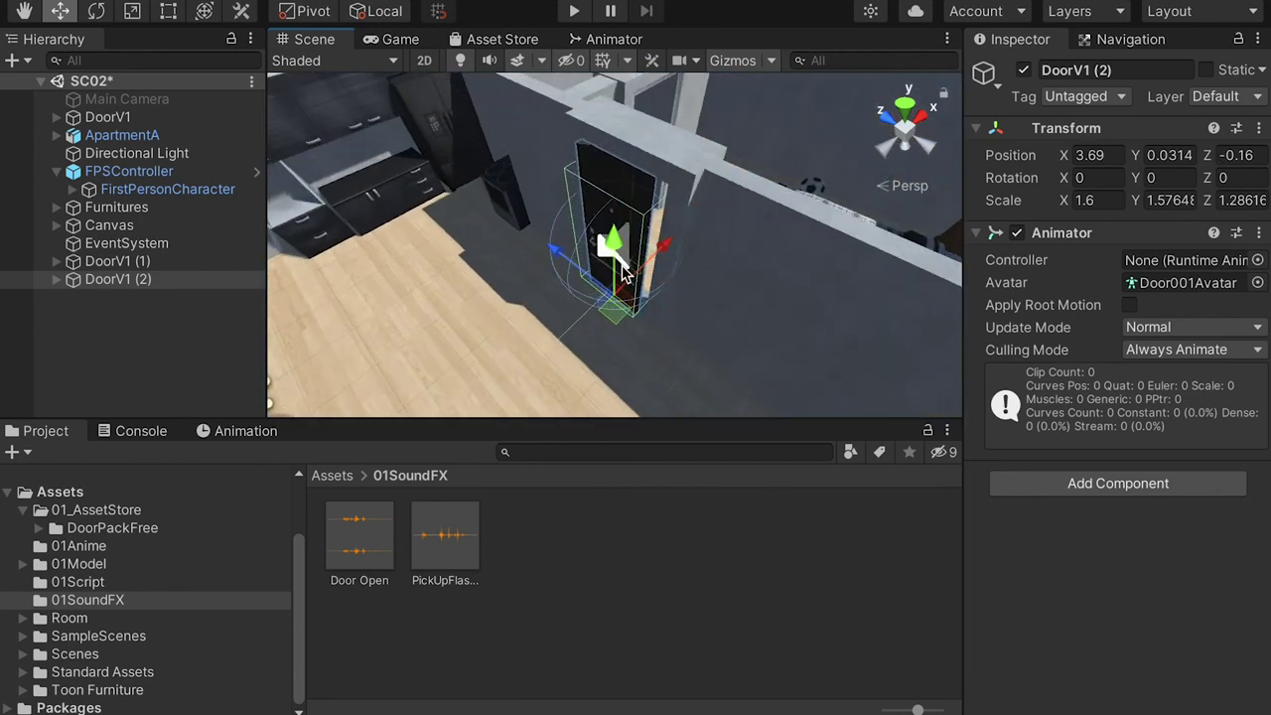
Set the Y rotation of the copied door beside the stove to 180
{"action": "key", "text": "e"}
{"action": "left_click_drag", "start_coordinate": [669, 386], "coordinate": [695, 344], "text": "alt"}
{"action": "left_click_drag", "start_coordinate": [669, 393], "coordinate": [717, 153]}
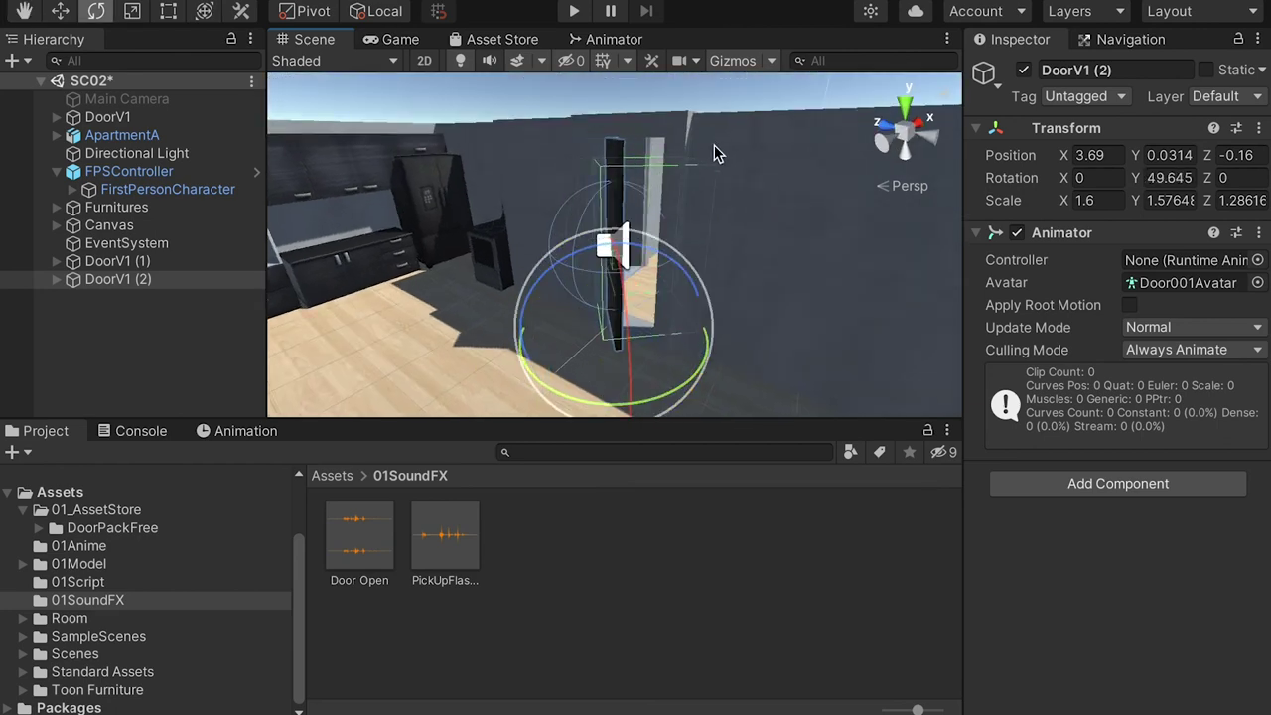
{"action": "type", "text": "180"}
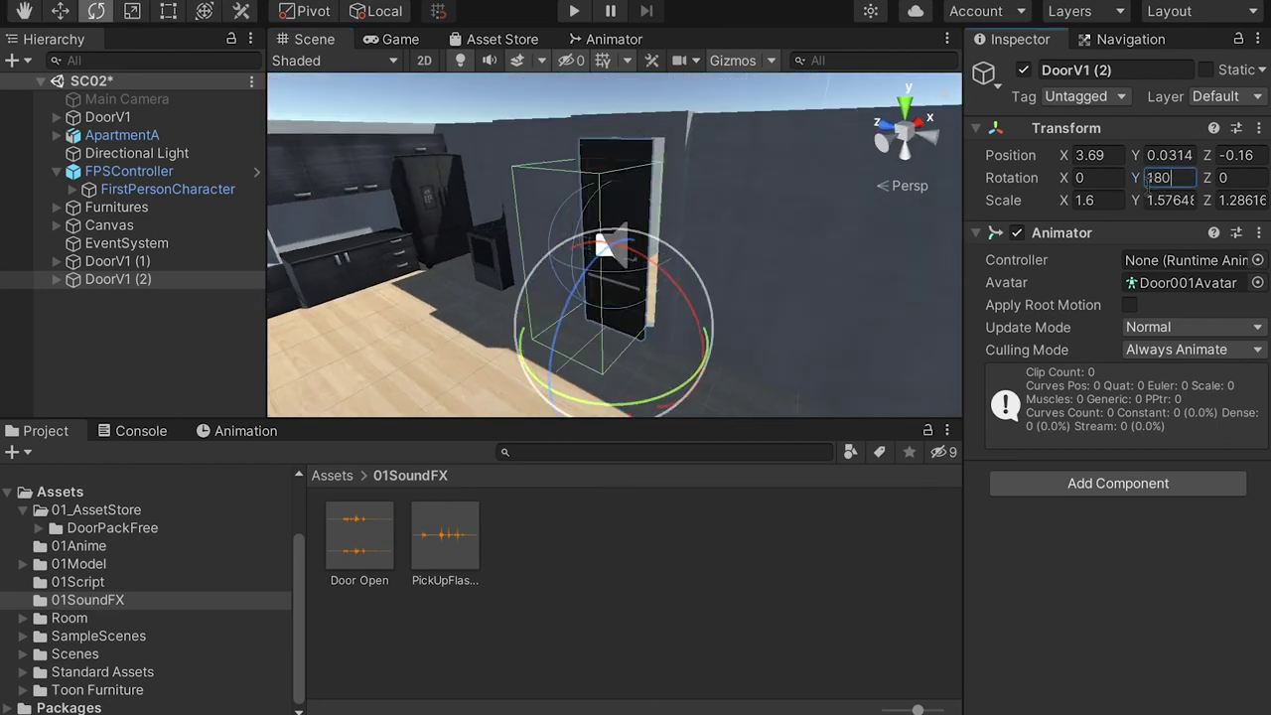
{"action": "left_click", "coordinate": [117, 279]}
{"action": "key", "text": "w"}
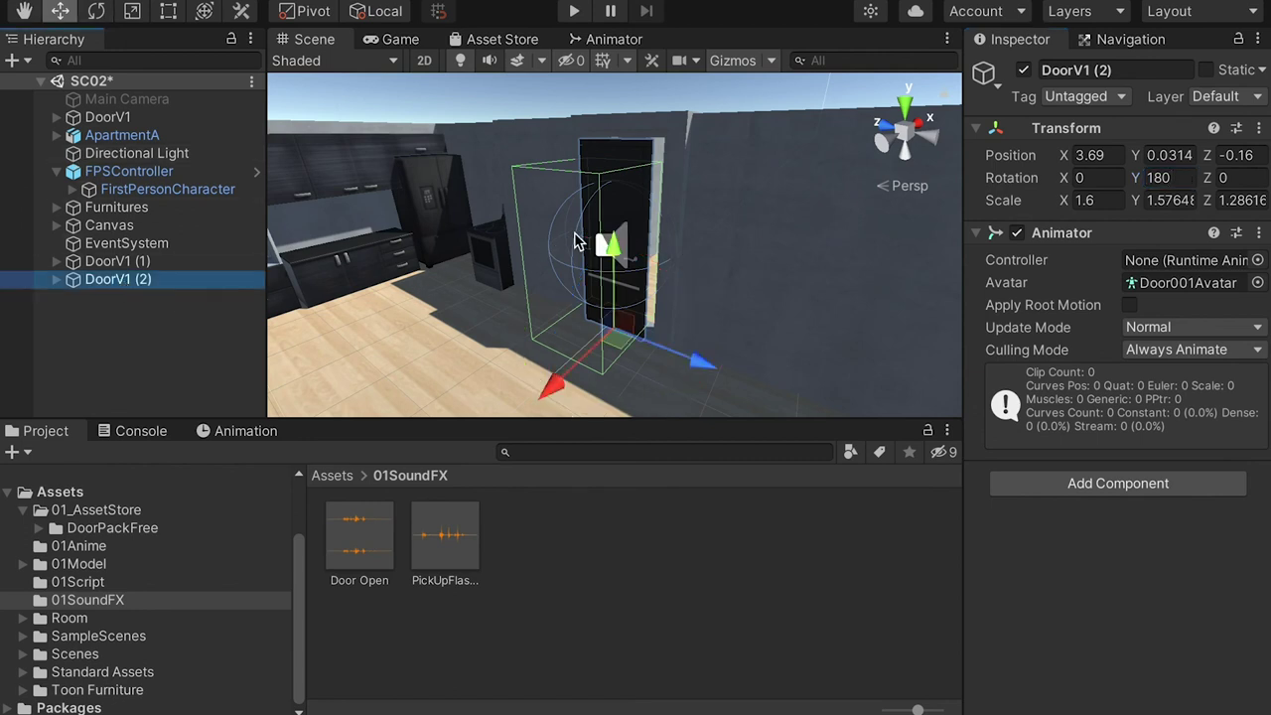
Fit the rotated door DoorV1 (2) into its doorway, at about X 3.966 and Z -0.334
{"action": "left_click_drag", "start_coordinate": [594, 354], "coordinate": [610, 339]}
{"action": "left_click_drag", "start_coordinate": [724, 358], "coordinate": [726, 361]}
{"action": "key", "text": "f"}
{"action": "left_click_drag", "start_coordinate": [639, 252], "coordinate": [751, 241], "text": "alt"}
{"action": "middle_click_drag", "start_coordinate": [752, 241], "coordinate": [691, 266]}
{"action": "left_click", "coordinate": [695, 285]}
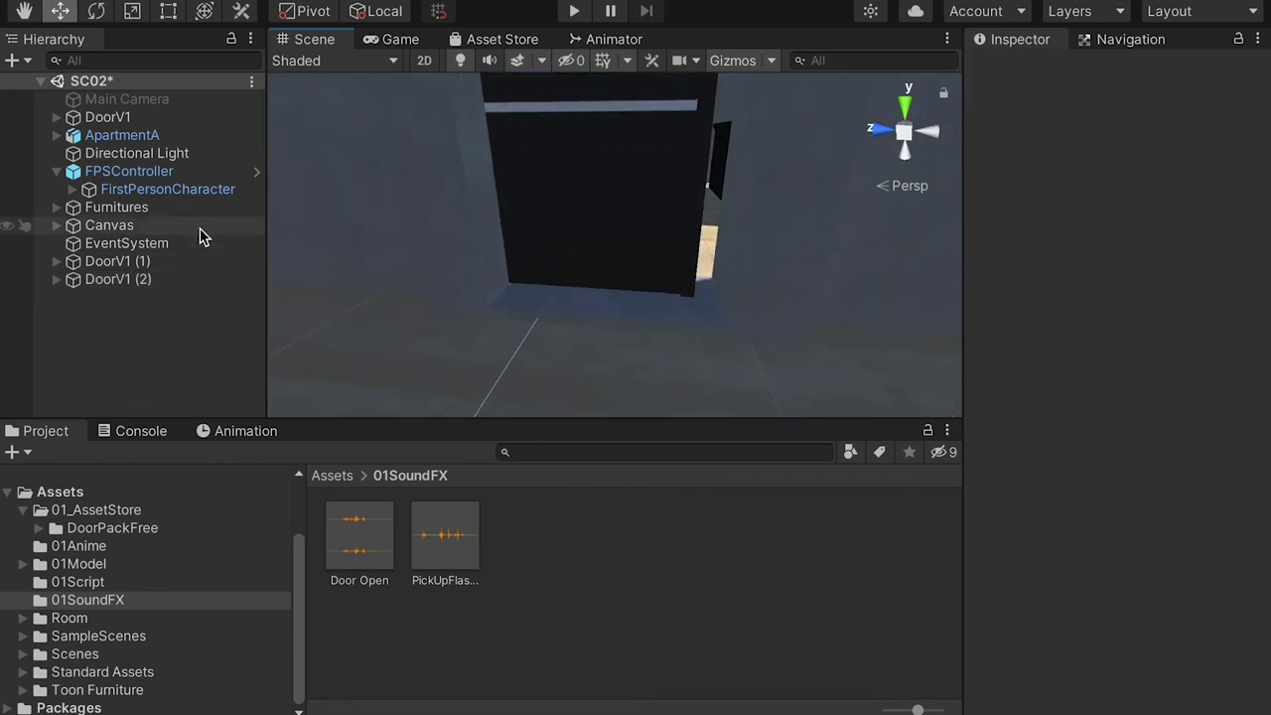
{"action": "left_click", "coordinate": [140, 283]}
{"action": "left_click_drag", "start_coordinate": [690, 285], "coordinate": [696, 295]}
{"action": "scroll", "coordinate": [721, 244], "scroll_direction": "down", "scroll_amount": 3}
{"action": "left_click_drag", "start_coordinate": [721, 245], "coordinate": [701, 292], "text": "alt"}
{"action": "left_click_drag", "start_coordinate": [583, 337], "coordinate": [528, 331]}
{"action": "left_click_drag", "start_coordinate": [635, 286], "coordinate": [699, 270], "text": "alt"}
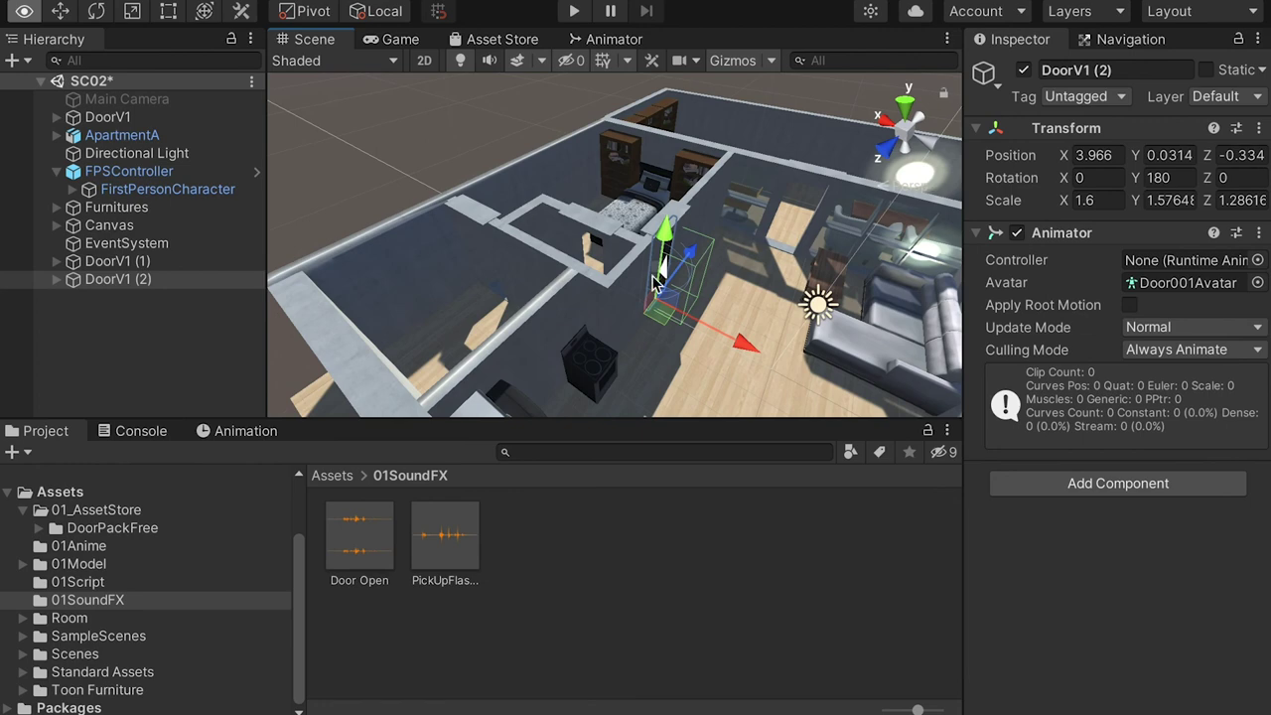
Look over the duplicated doors placed throughout the apartment
{"action": "left_click_drag", "start_coordinate": [497, 264], "coordinate": [499, 298], "text": "alt"}
{"action": "middle_click_drag", "start_coordinate": [769, 176], "coordinate": [480, 143]}
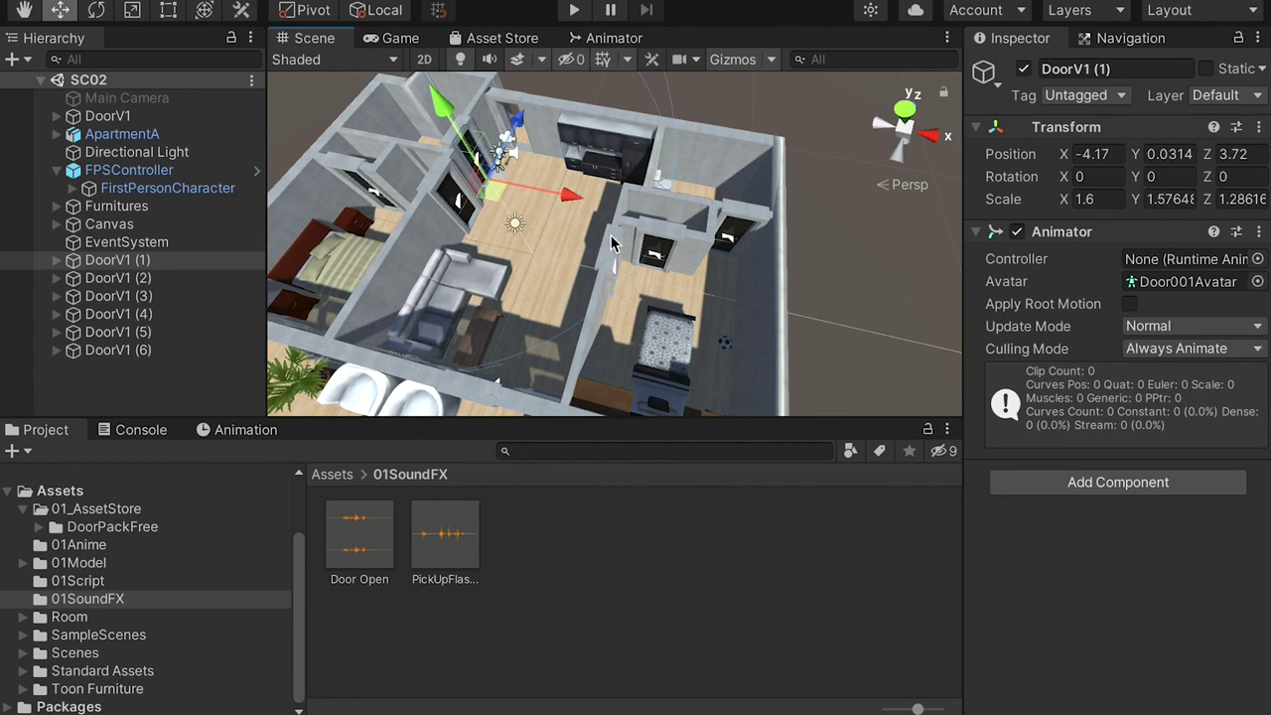
{"action": "left_click_drag", "start_coordinate": [724, 244], "coordinate": [652, 220], "text": "alt"}
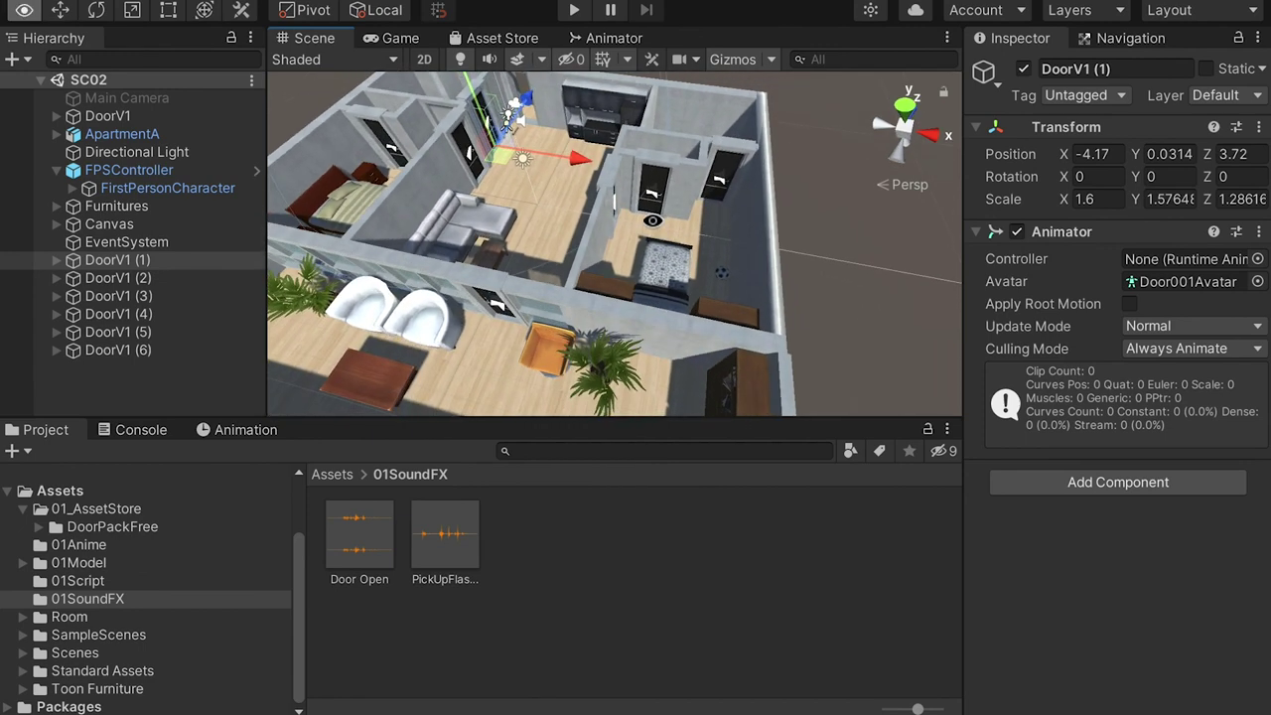
{"action": "middle_click_drag", "start_coordinate": [514, 218], "coordinate": [570, 260]}
{"action": "scroll", "coordinate": [526, 262], "scroll_direction": "up", "scroll_amount": 3}
{"action": "scroll", "coordinate": [570, 260], "scroll_direction": "up", "scroll_amount": 1}
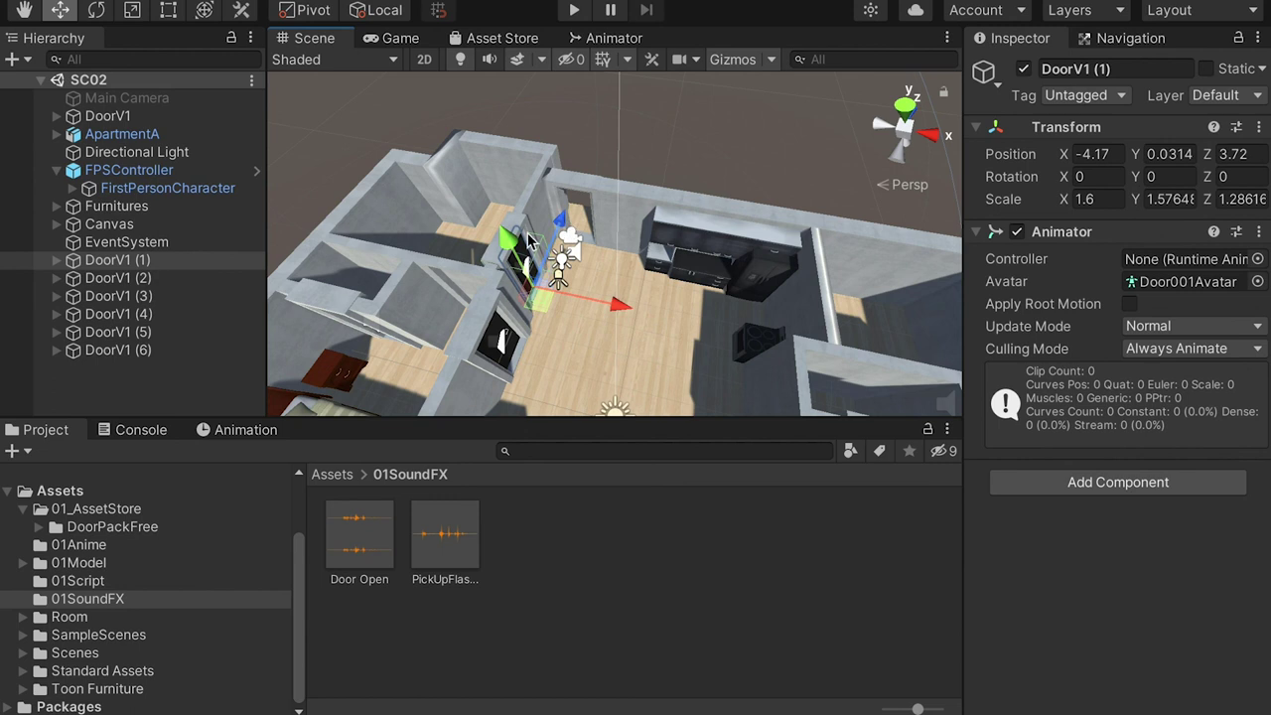
Move FPSController away from the doors into the open floor, to about X -1.33, Z 5.19
{"action": "left_click_drag", "start_coordinate": [537, 287], "coordinate": [558, 307], "text": "alt"}
{"action": "scroll", "coordinate": [558, 308], "scroll_direction": "up", "scroll_amount": 3}
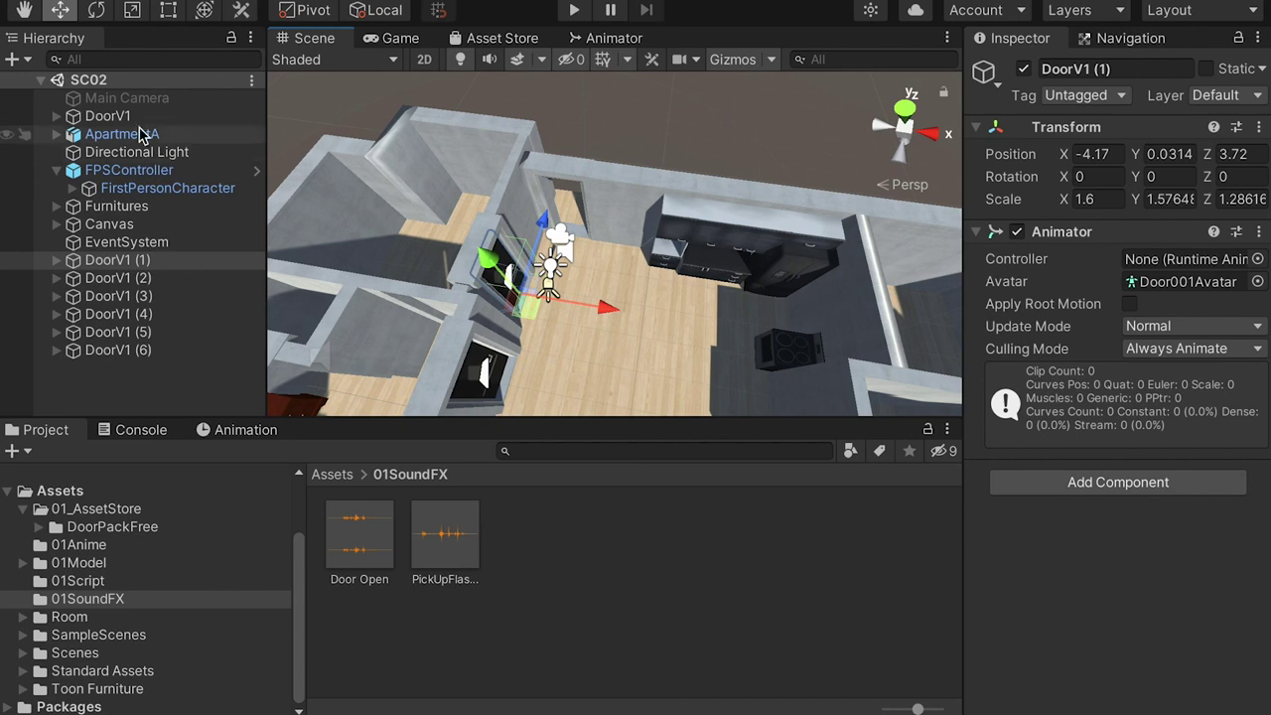
{"action": "left_click", "coordinate": [119, 172]}
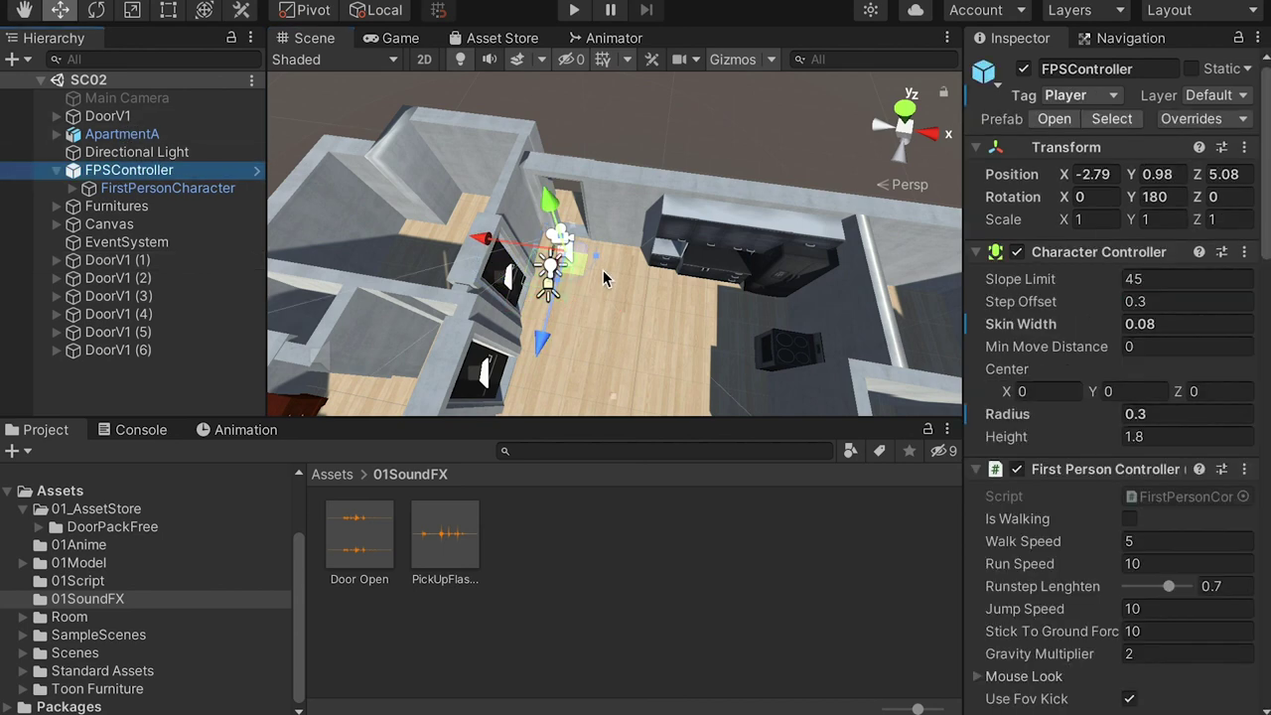
{"action": "left_click_drag", "start_coordinate": [497, 253], "coordinate": [576, 340]}
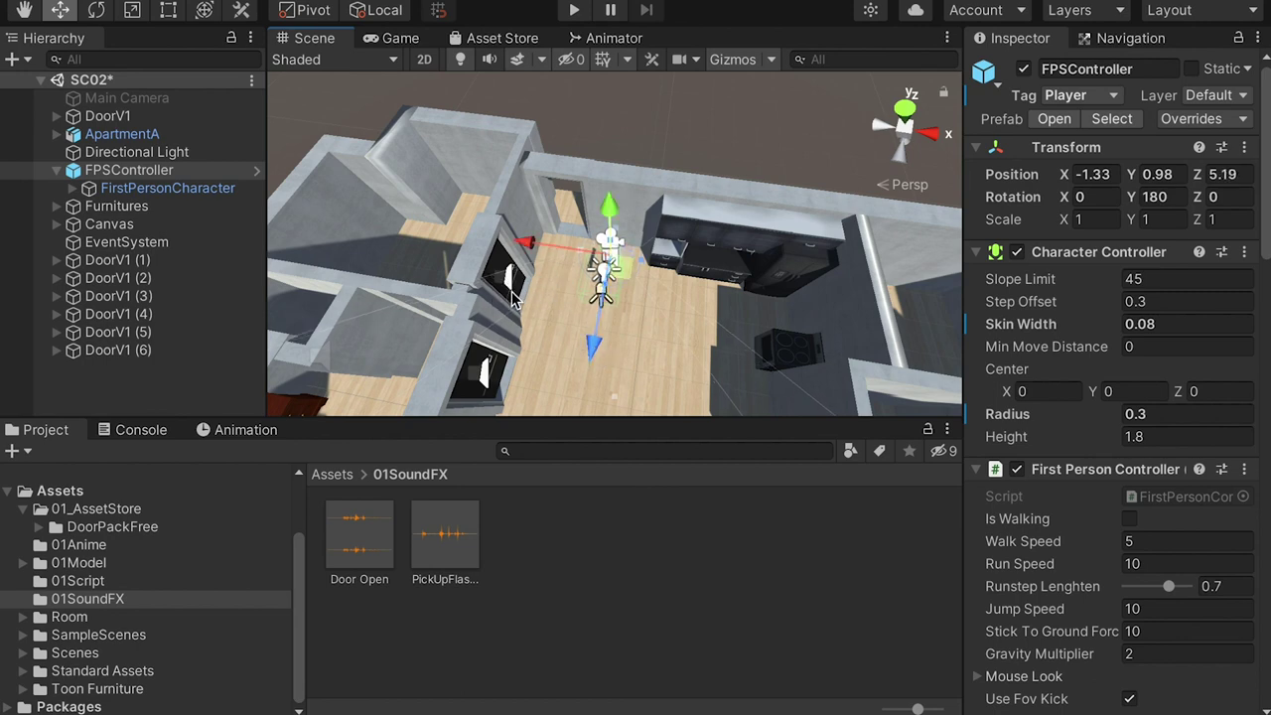
Start play mode and test opening the two neighbouring doors near the player's starting point
{"action": "left_click", "coordinate": [574, 12]}
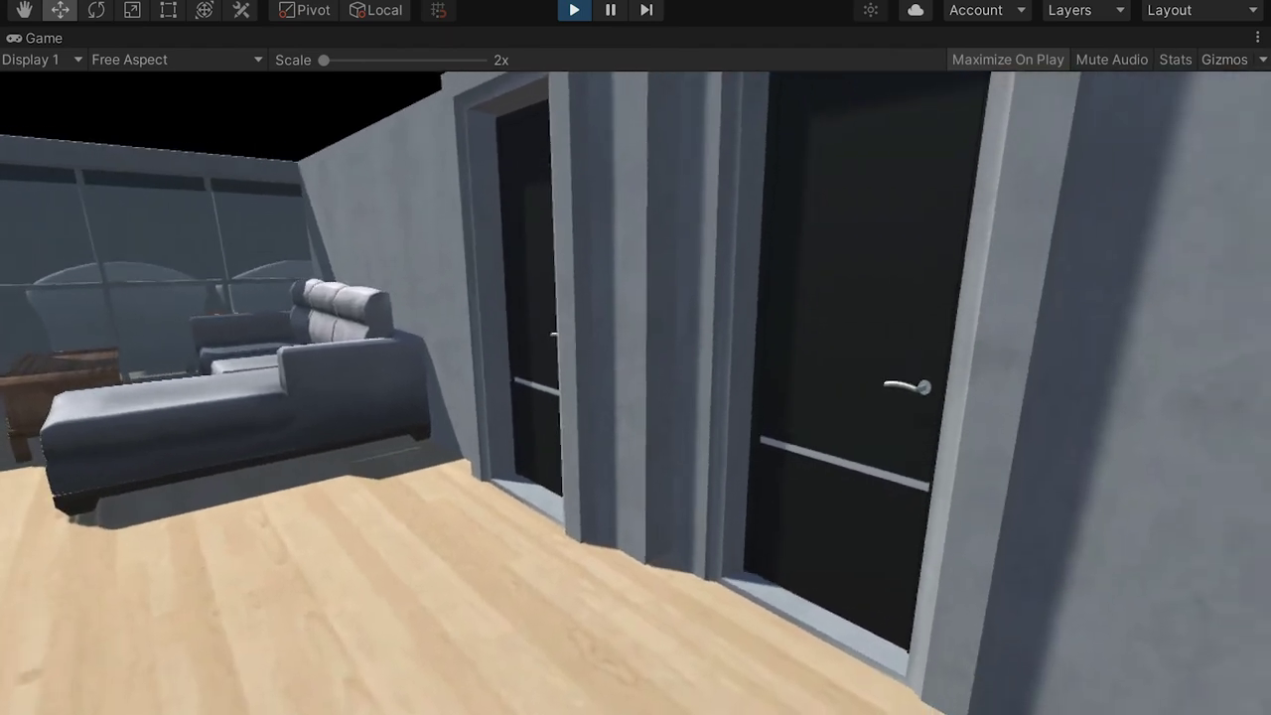
{"action": "key", "text": "w"}
{"action": "key", "text": "e"}
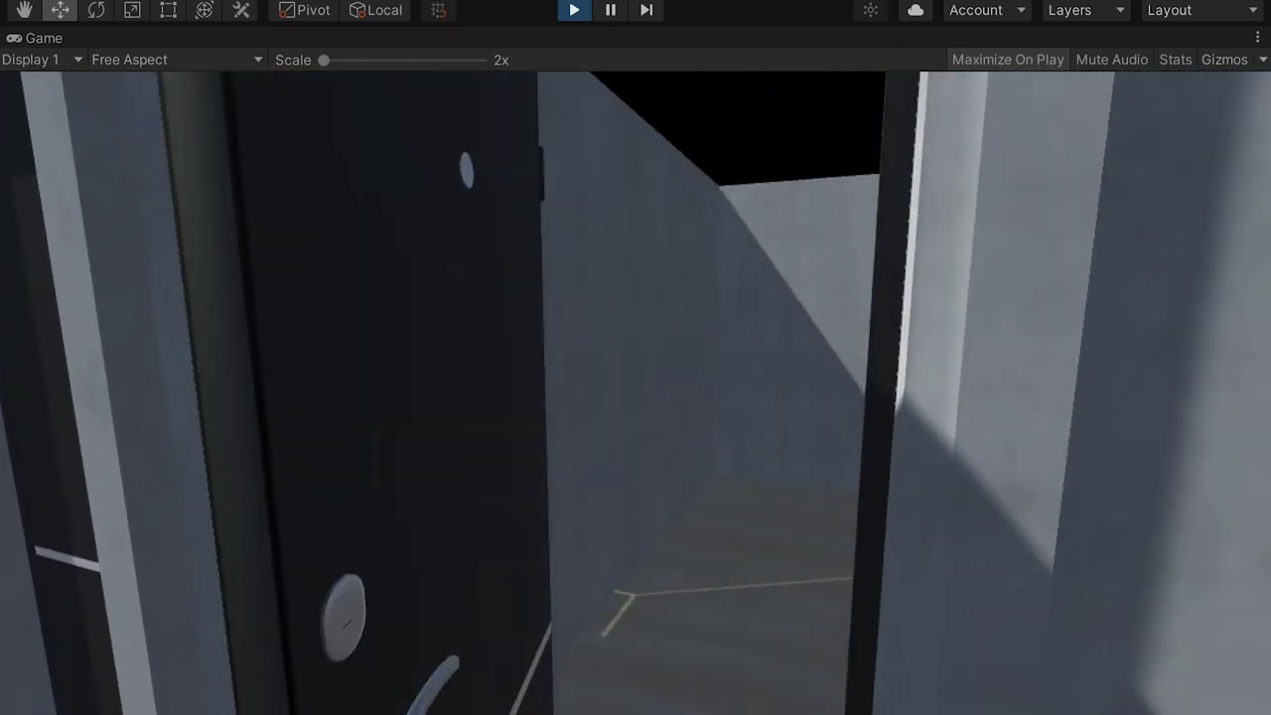
{"action": "key", "text": "e"}
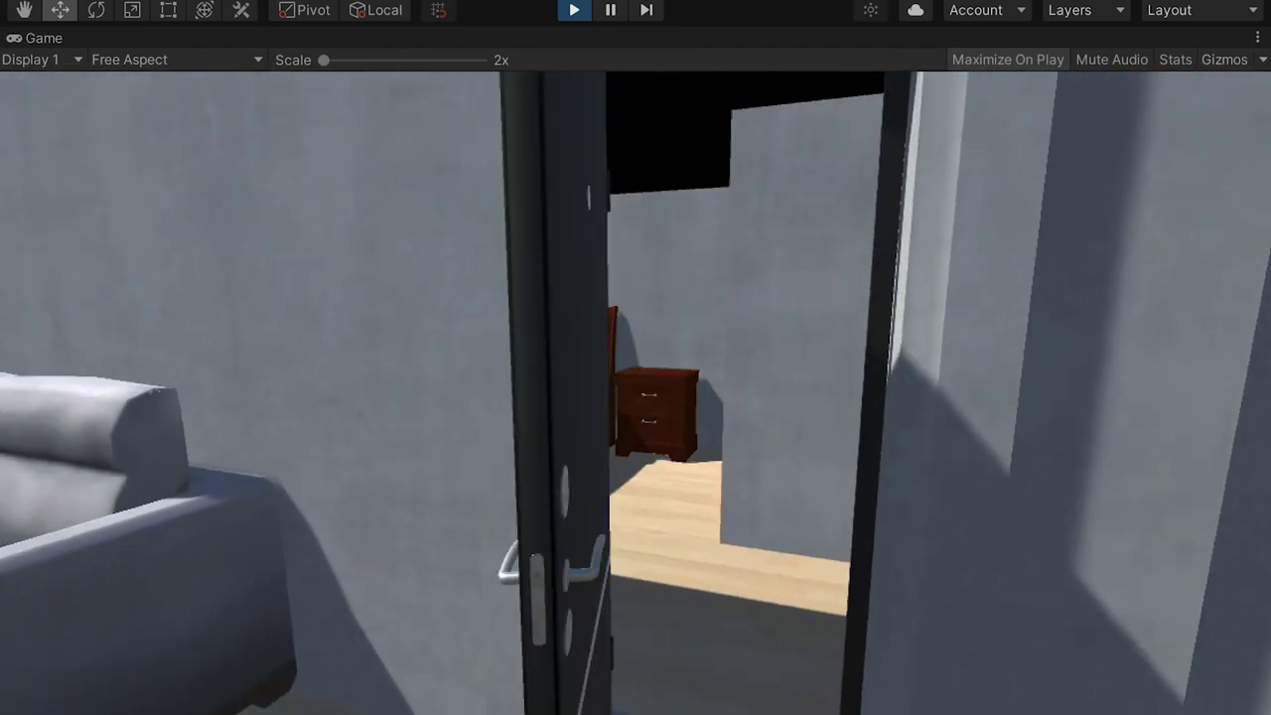
Cross the room to the door in the opposite wall, open it and enter the bedroom area
{"action": "key", "text": "w"}
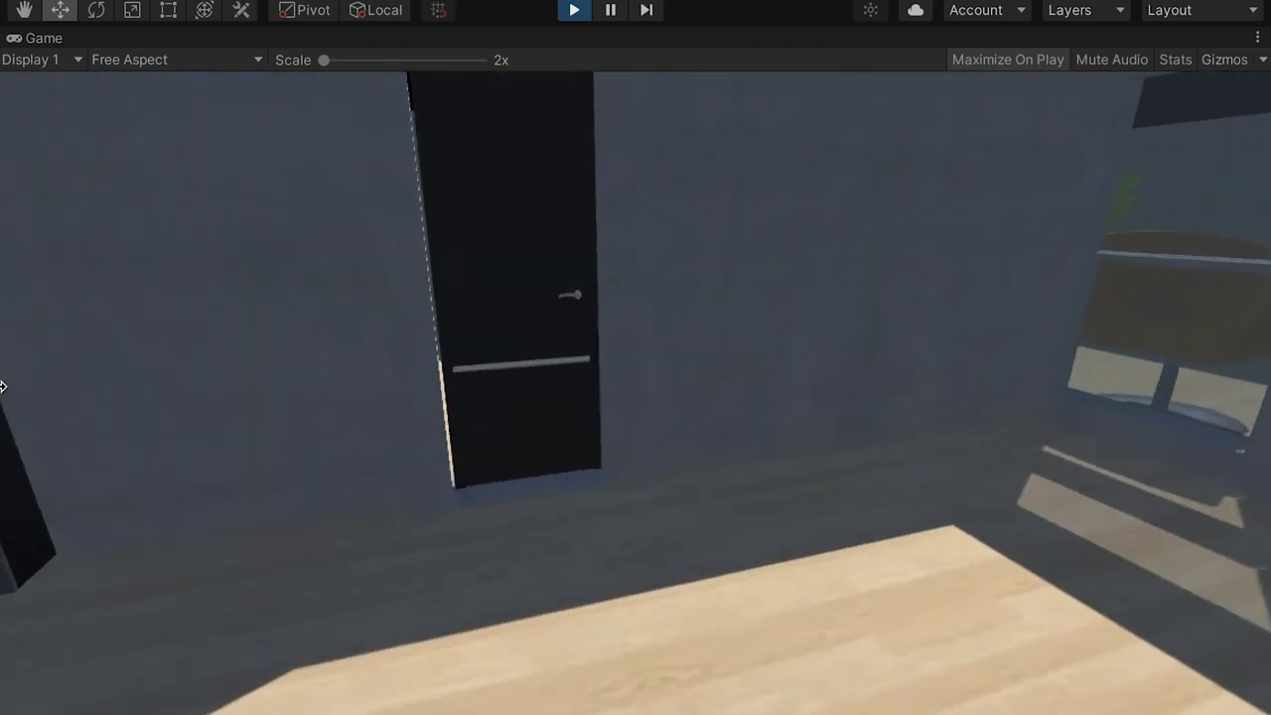
{"action": "key", "text": "w"}
{"action": "key", "text": "e"}
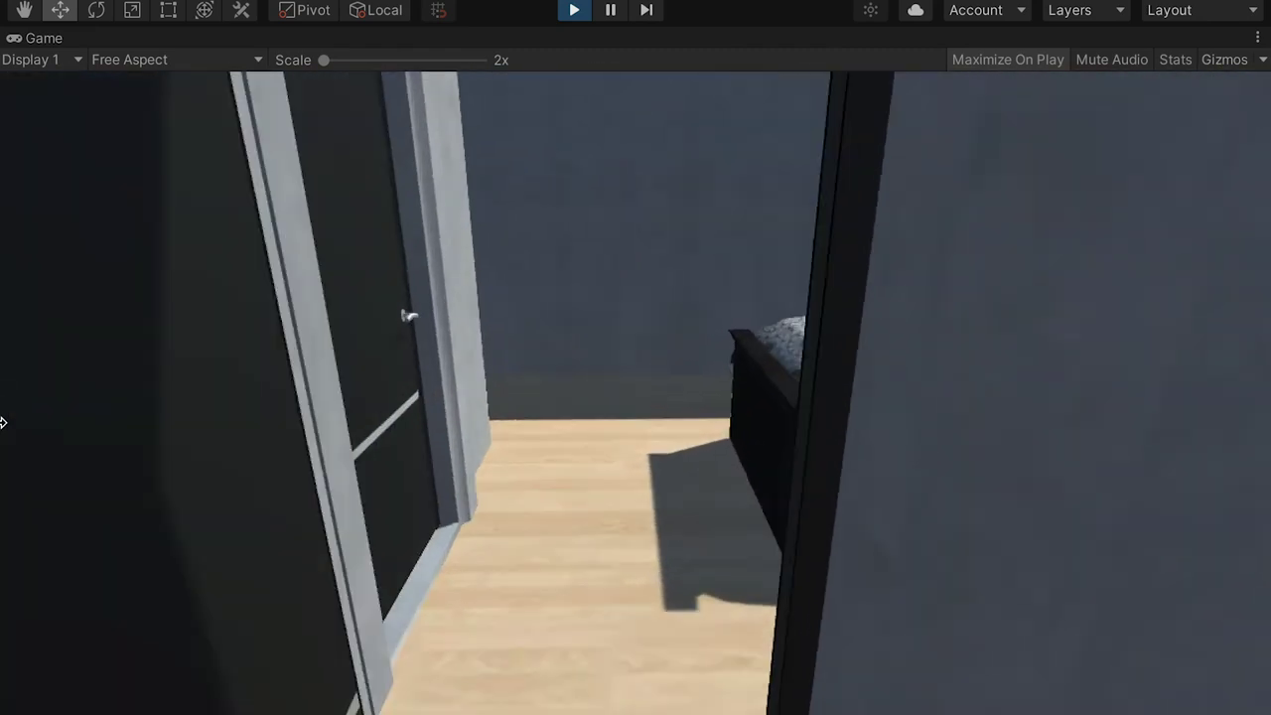
{"action": "key", "text": "e"}
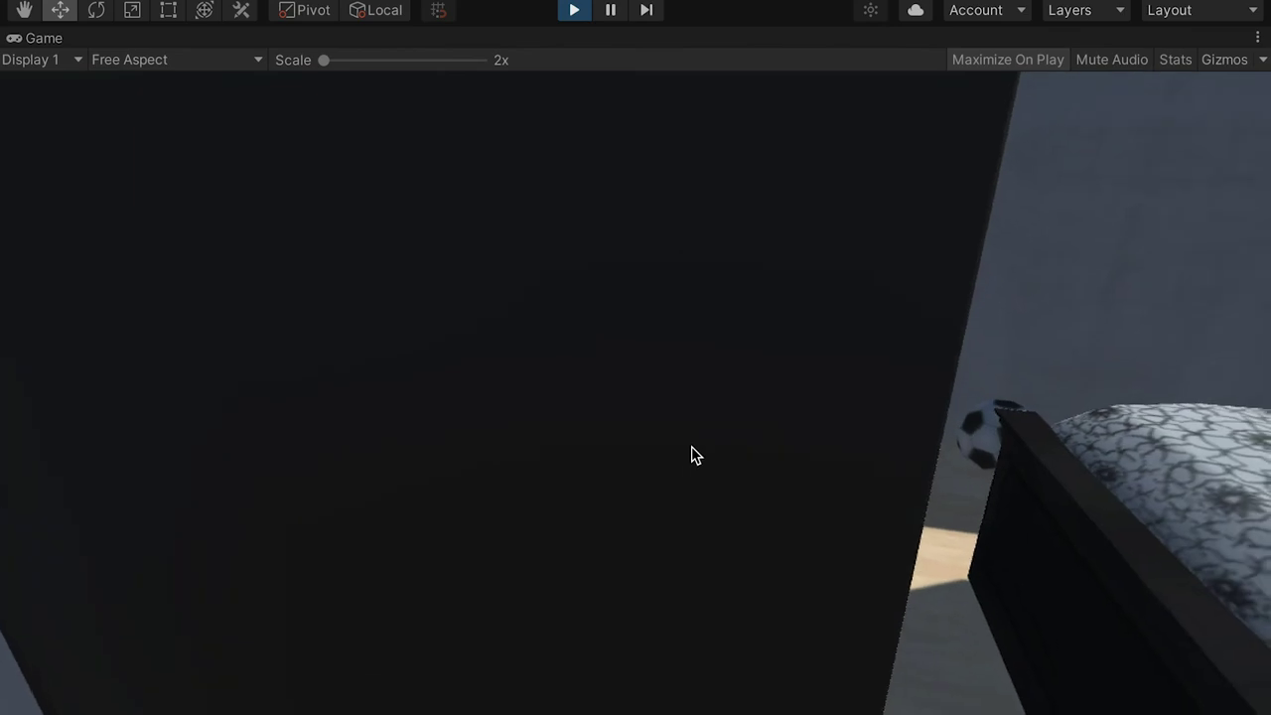
Test opening the next closed door and look around the bedroom by flashlight
{"action": "key", "text": "w"}
{"action": "key", "text": "w"}
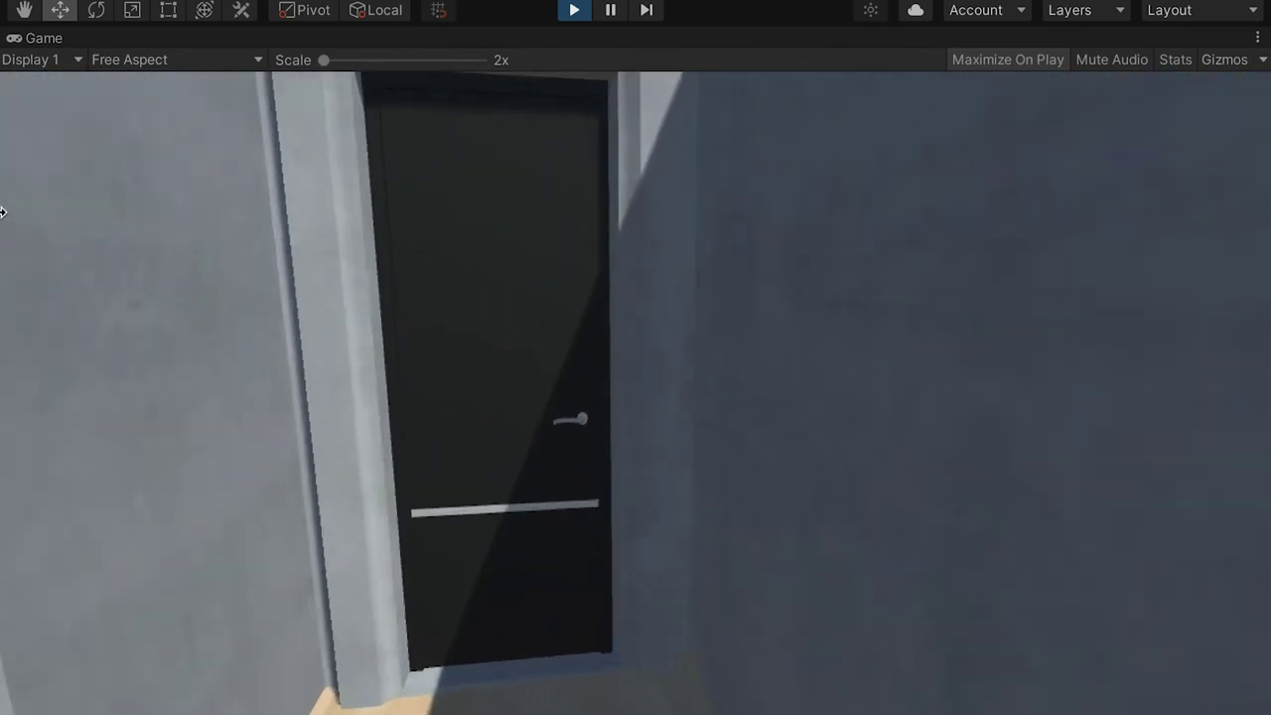
{"action": "key", "text": "e"}
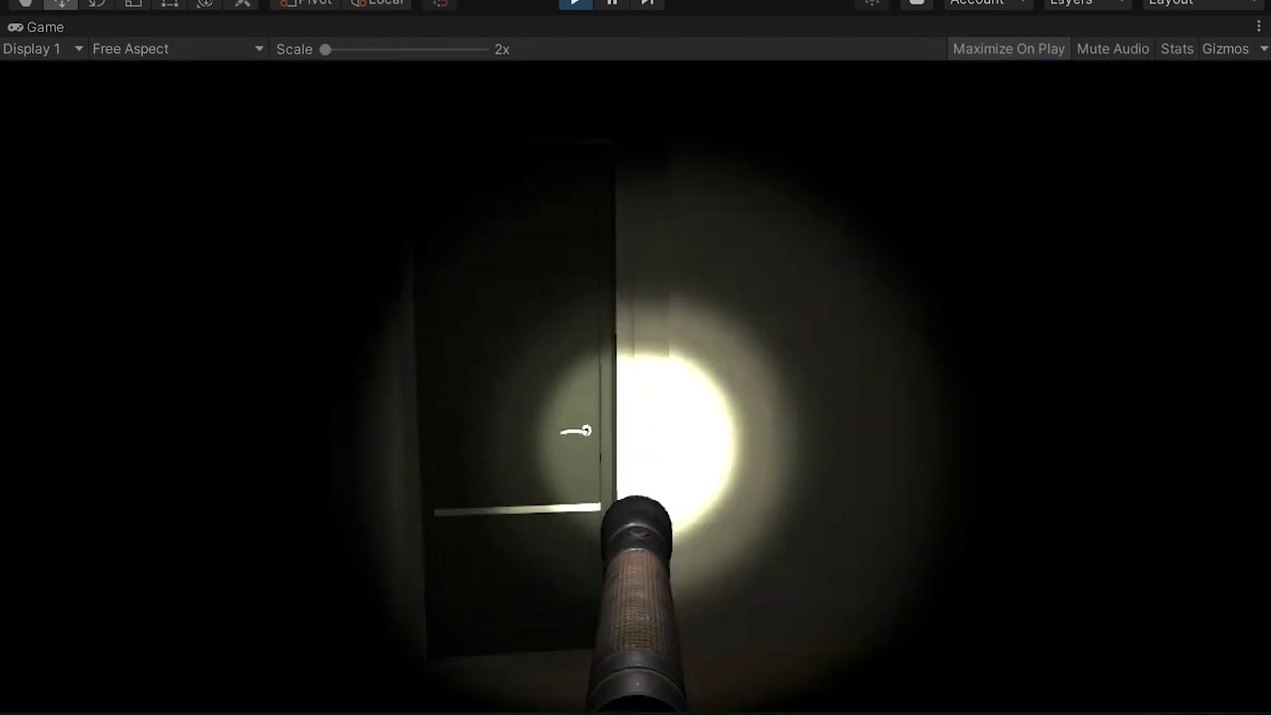
{"action": "key", "text": "w"}
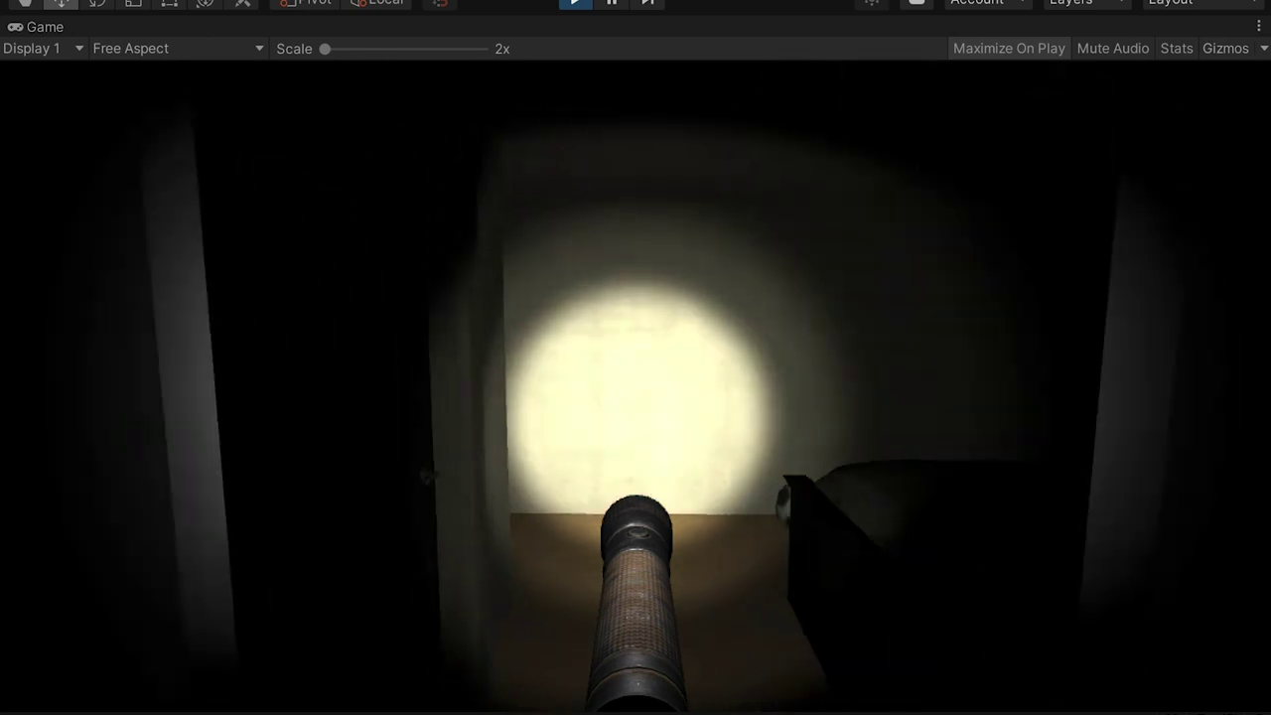
{"action": "key", "text": "w"}
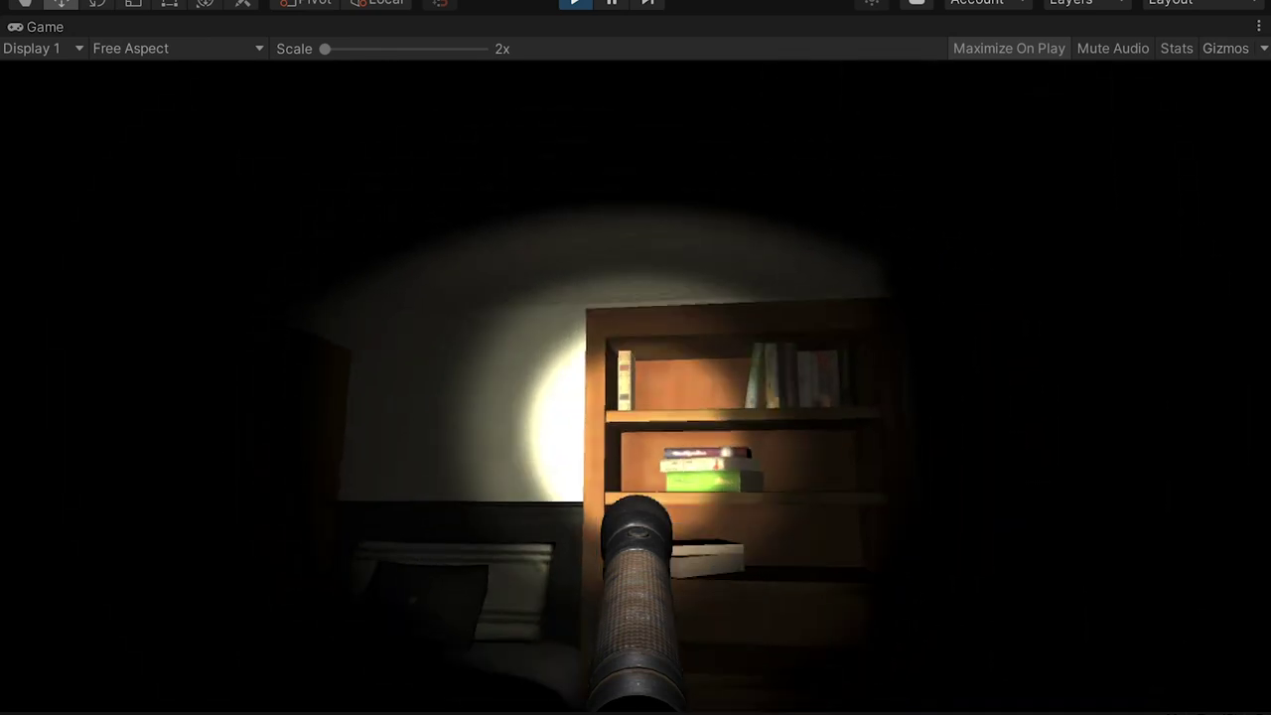
{"action": "key", "text": "s"}
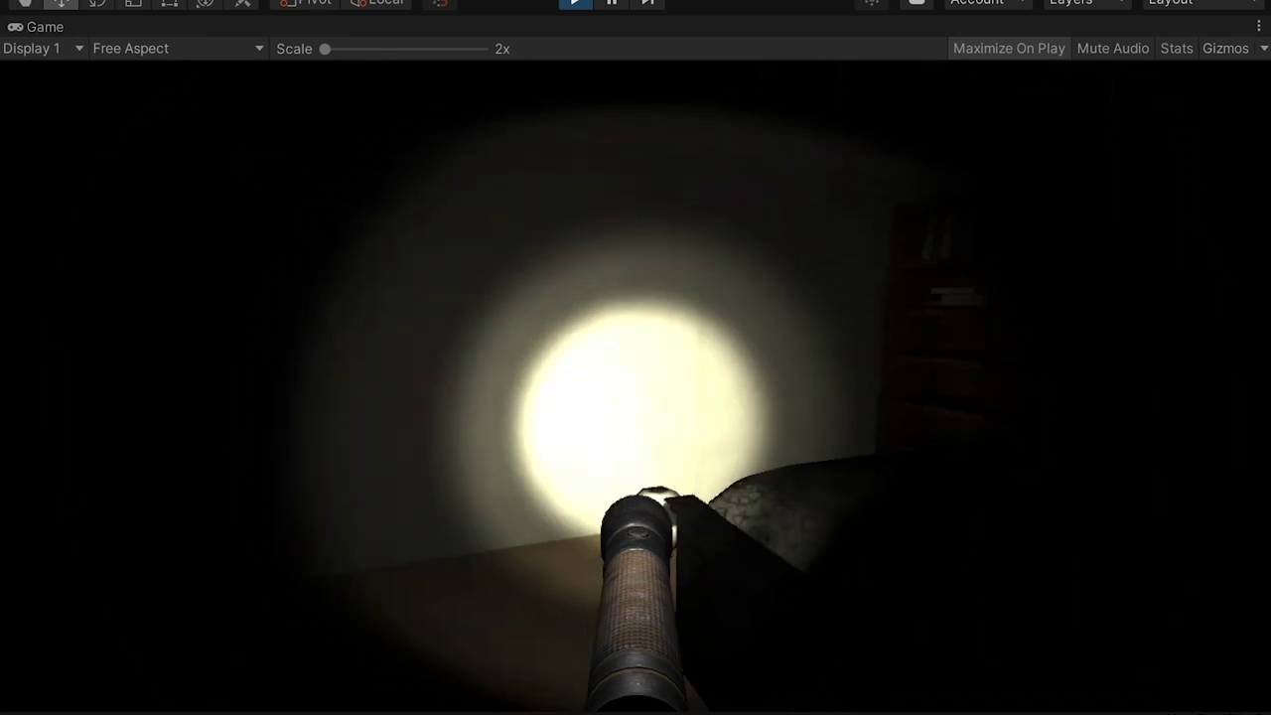
Open the bathroom door, view the sink and toilet by flashlight, and go back out to the bedroom
{"action": "key", "text": "w"}
{"action": "key", "text": "e"}
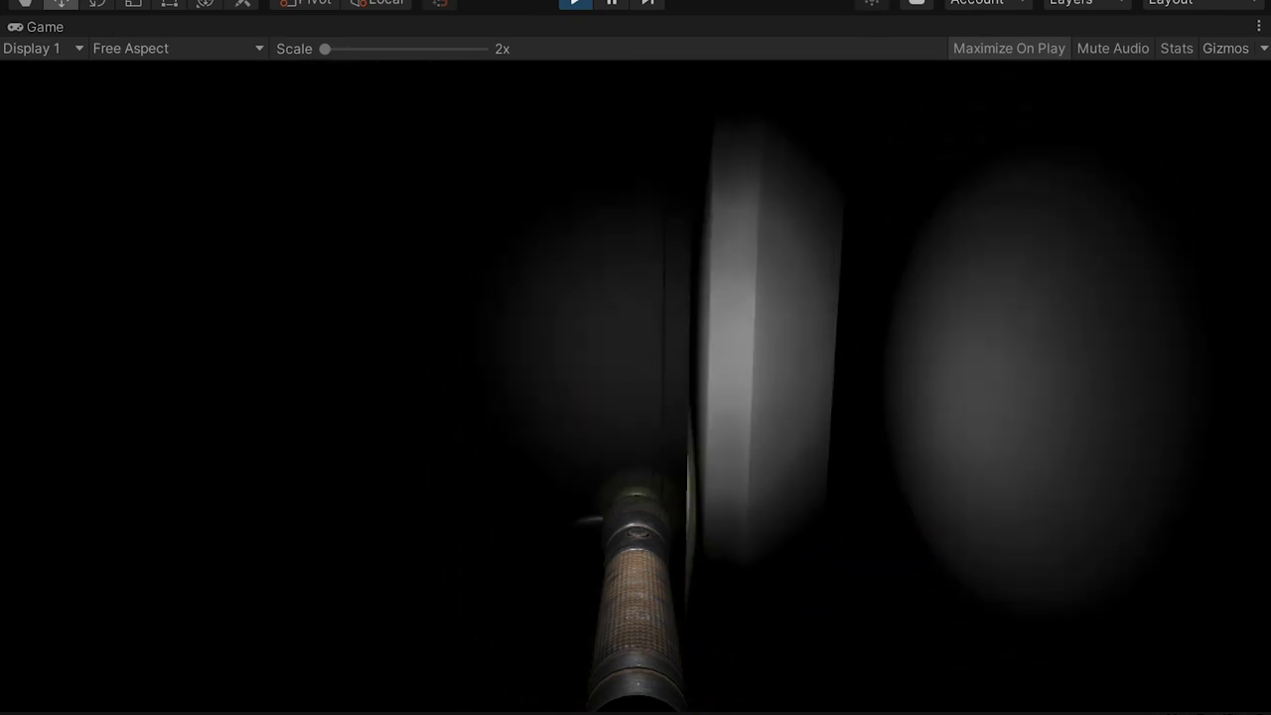
{"action": "key", "text": "w"}
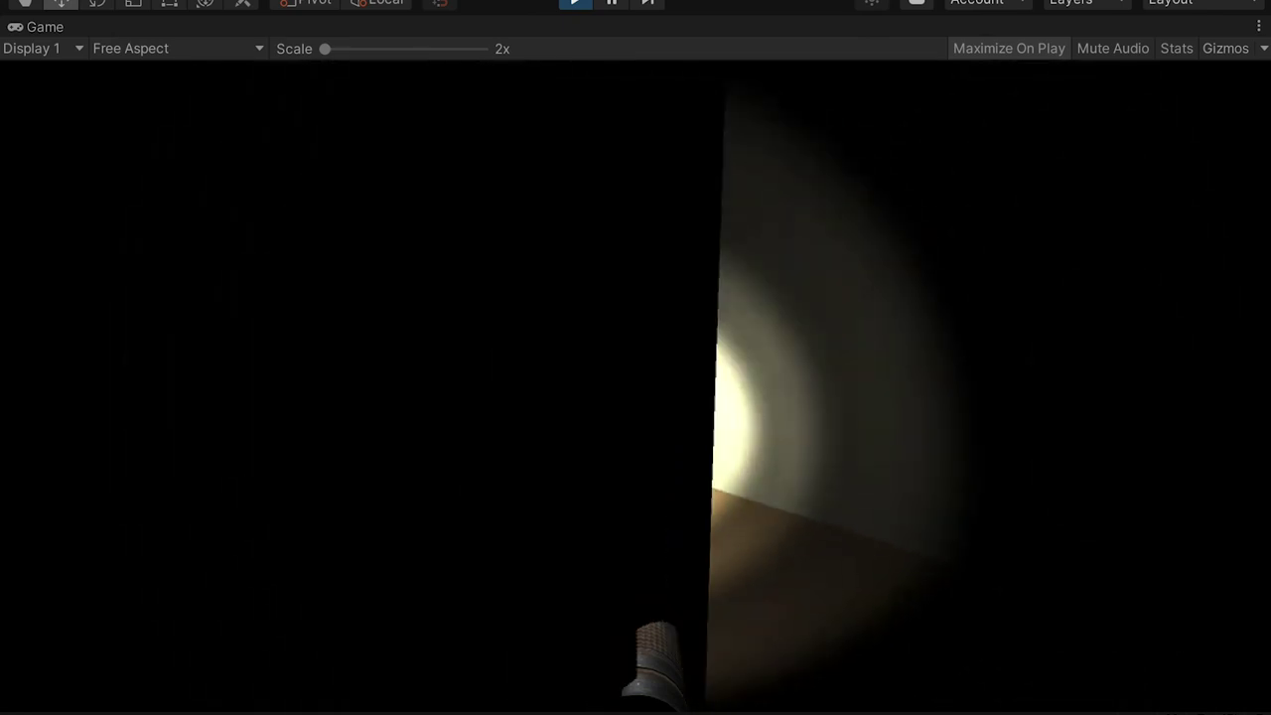
{"action": "key", "text": "w"}
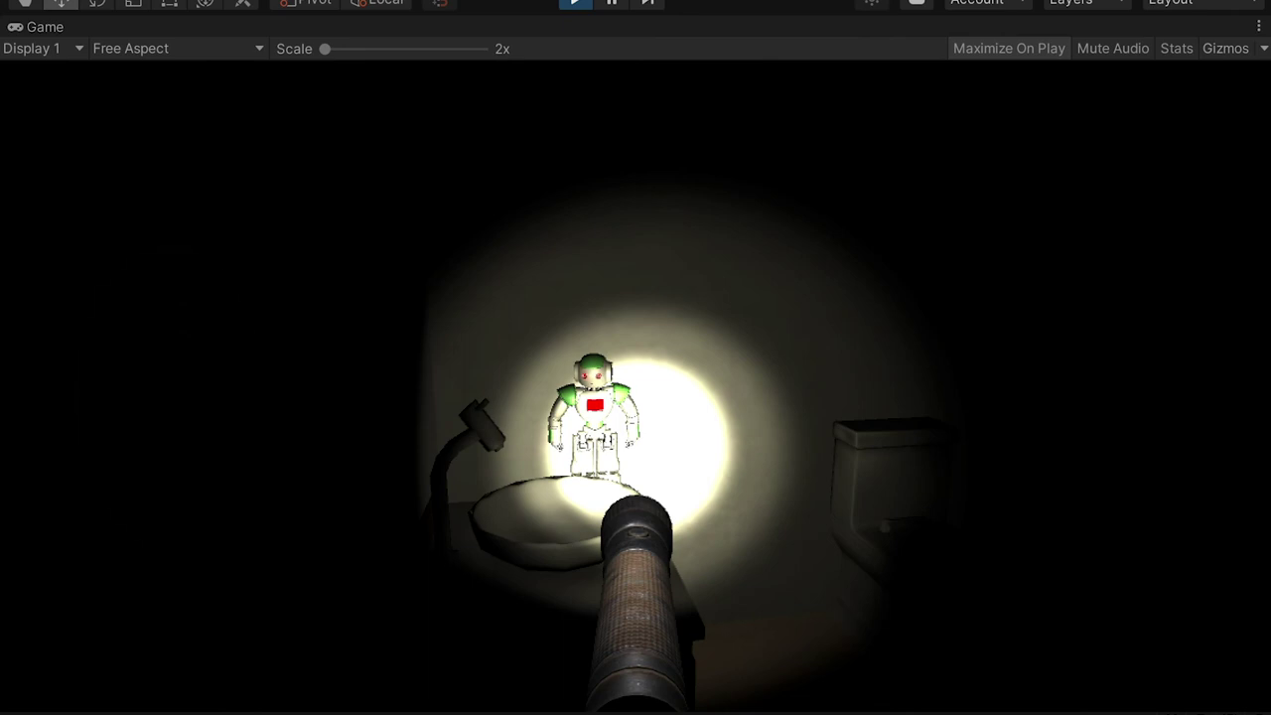
{"action": "key", "text": "s"}
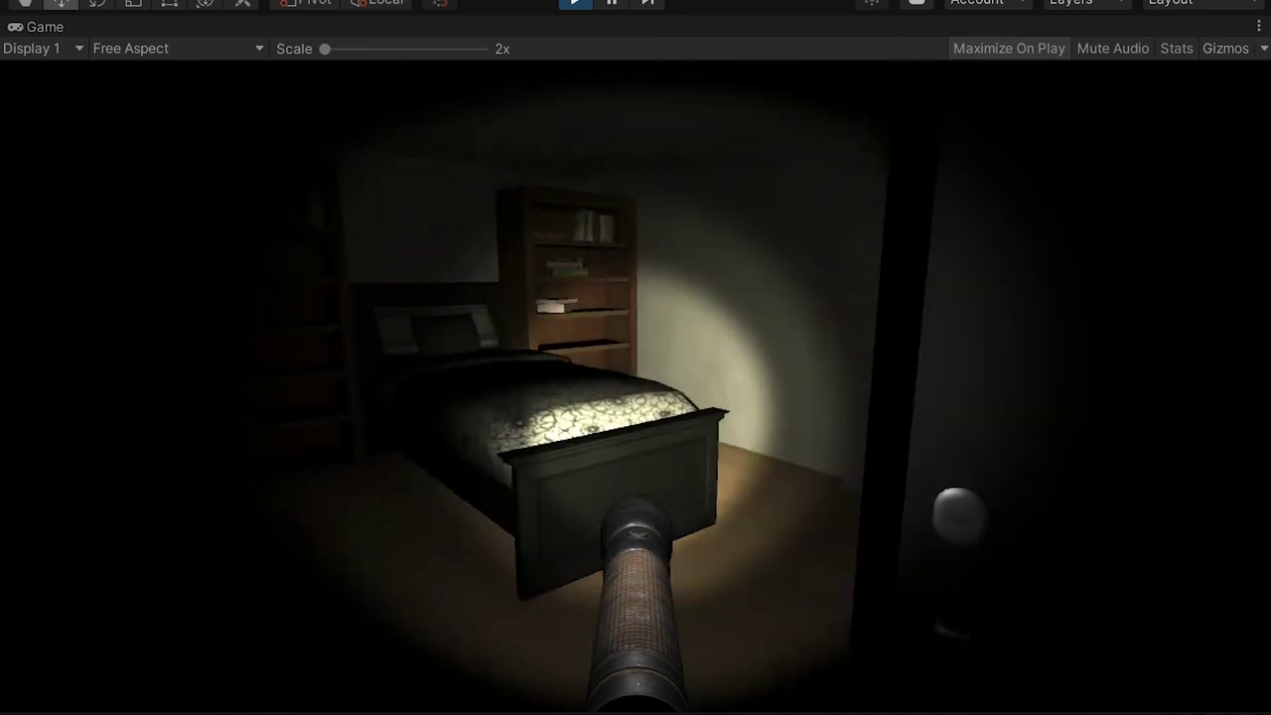
Walk through the living room by flashlight, open the door beside the windows and enter the area with the plant and bookshelves
{"action": "key", "text": "w"}
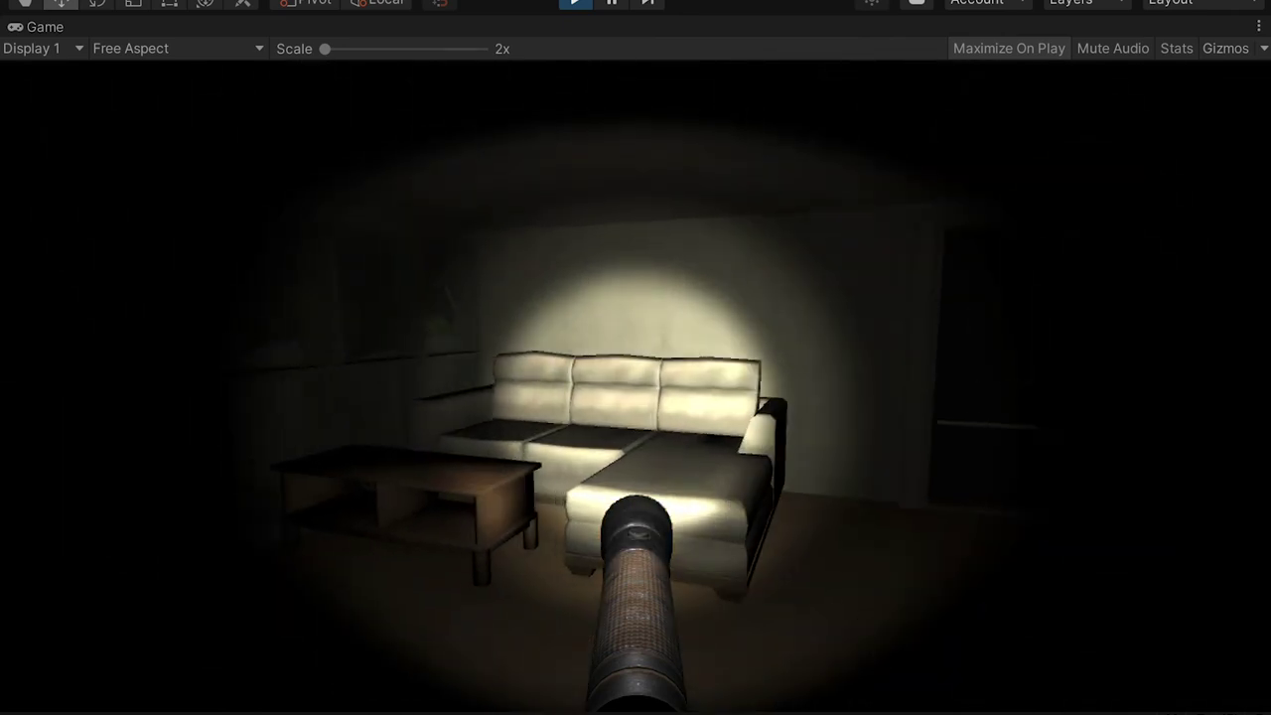
{"action": "key", "text": "w"}
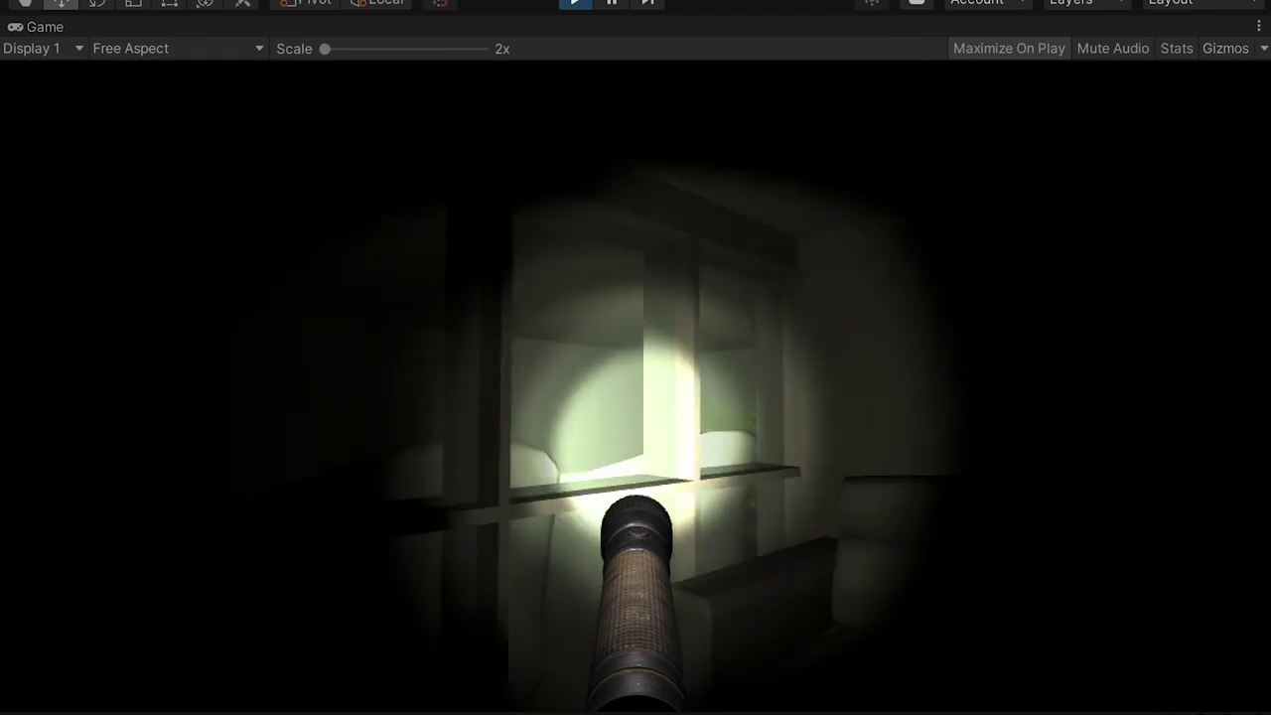
{"action": "key", "text": "w"}
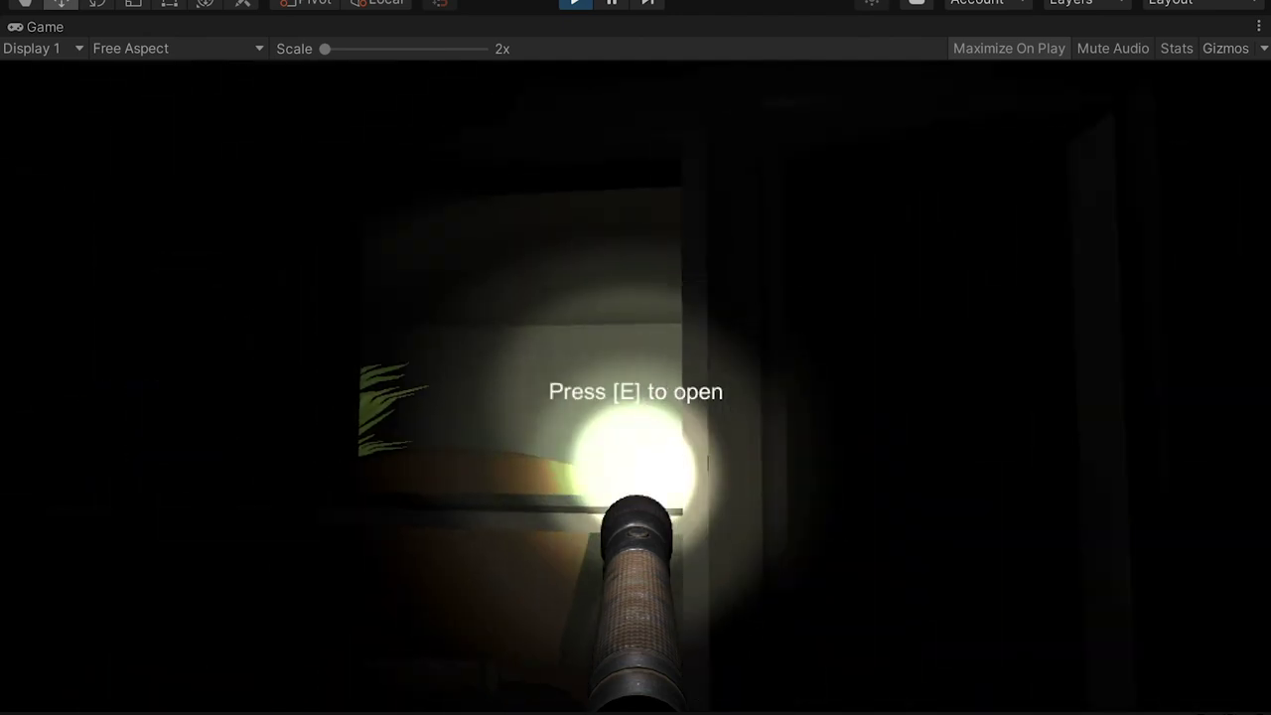
{"action": "key", "text": "w"}
{"action": "key", "text": "w"}
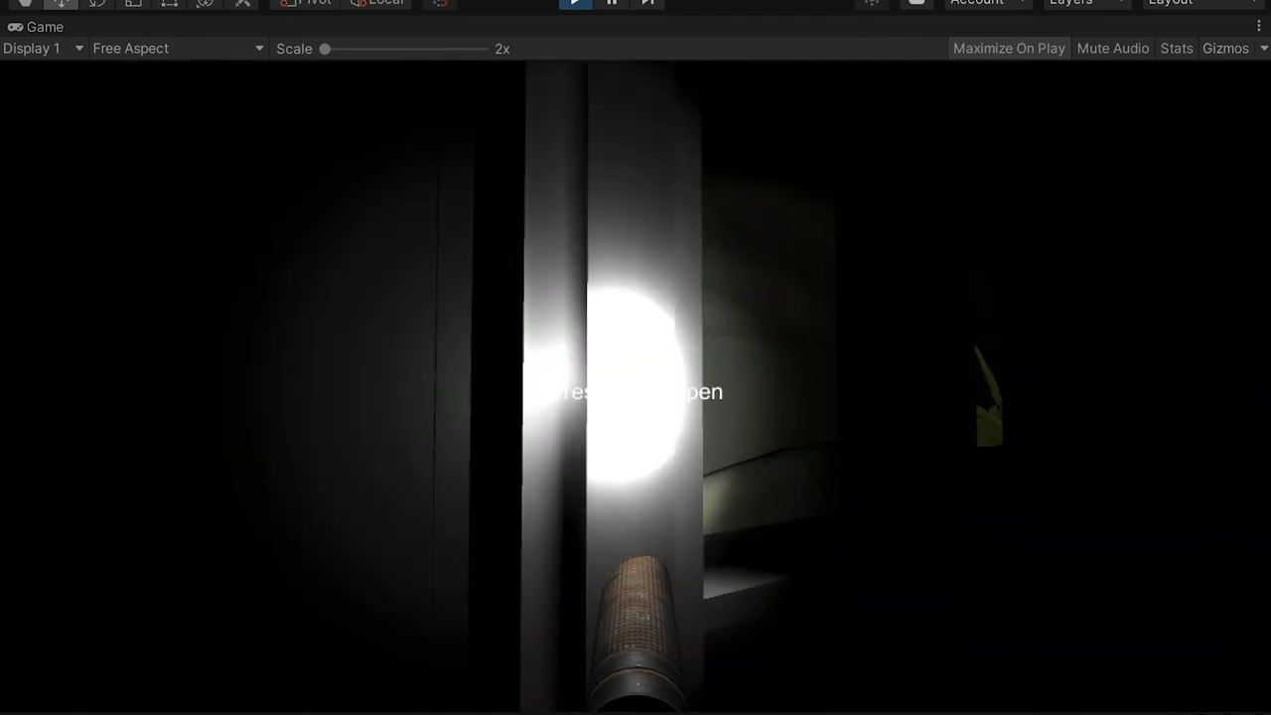
{"action": "key", "text": "e"}
{"action": "key", "text": "w"}
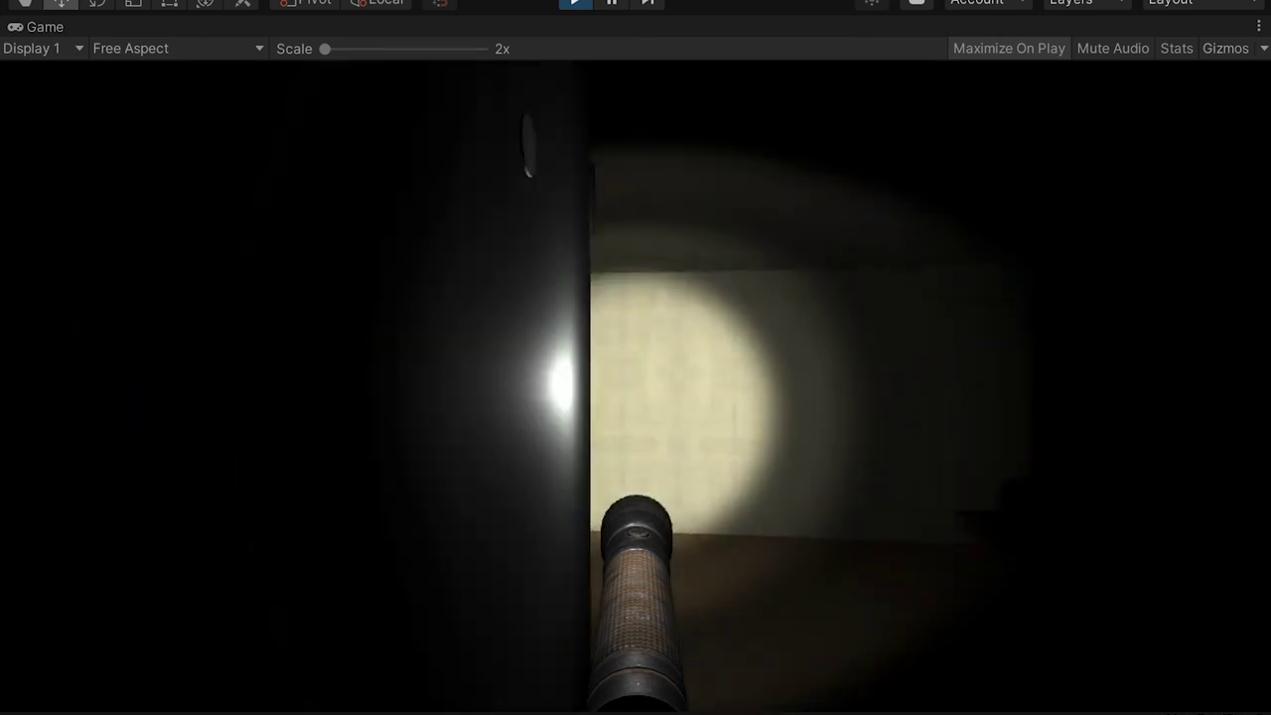
{"action": "key", "text": "w"}
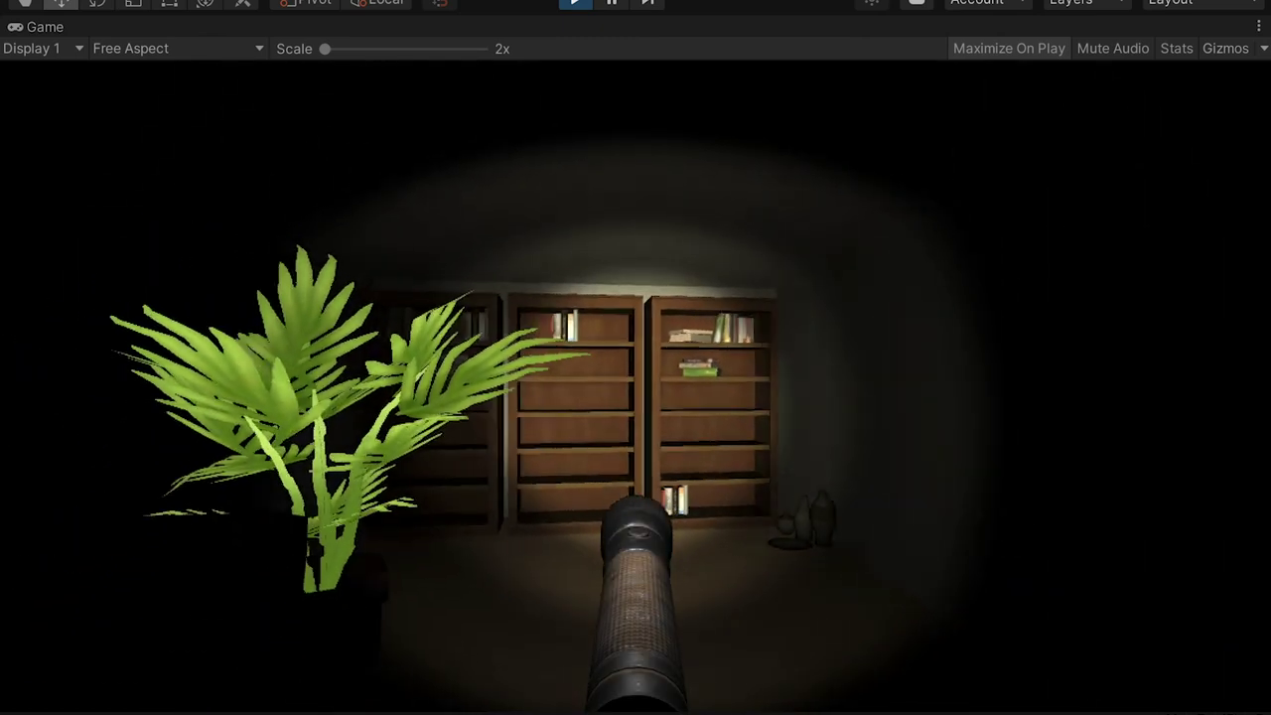